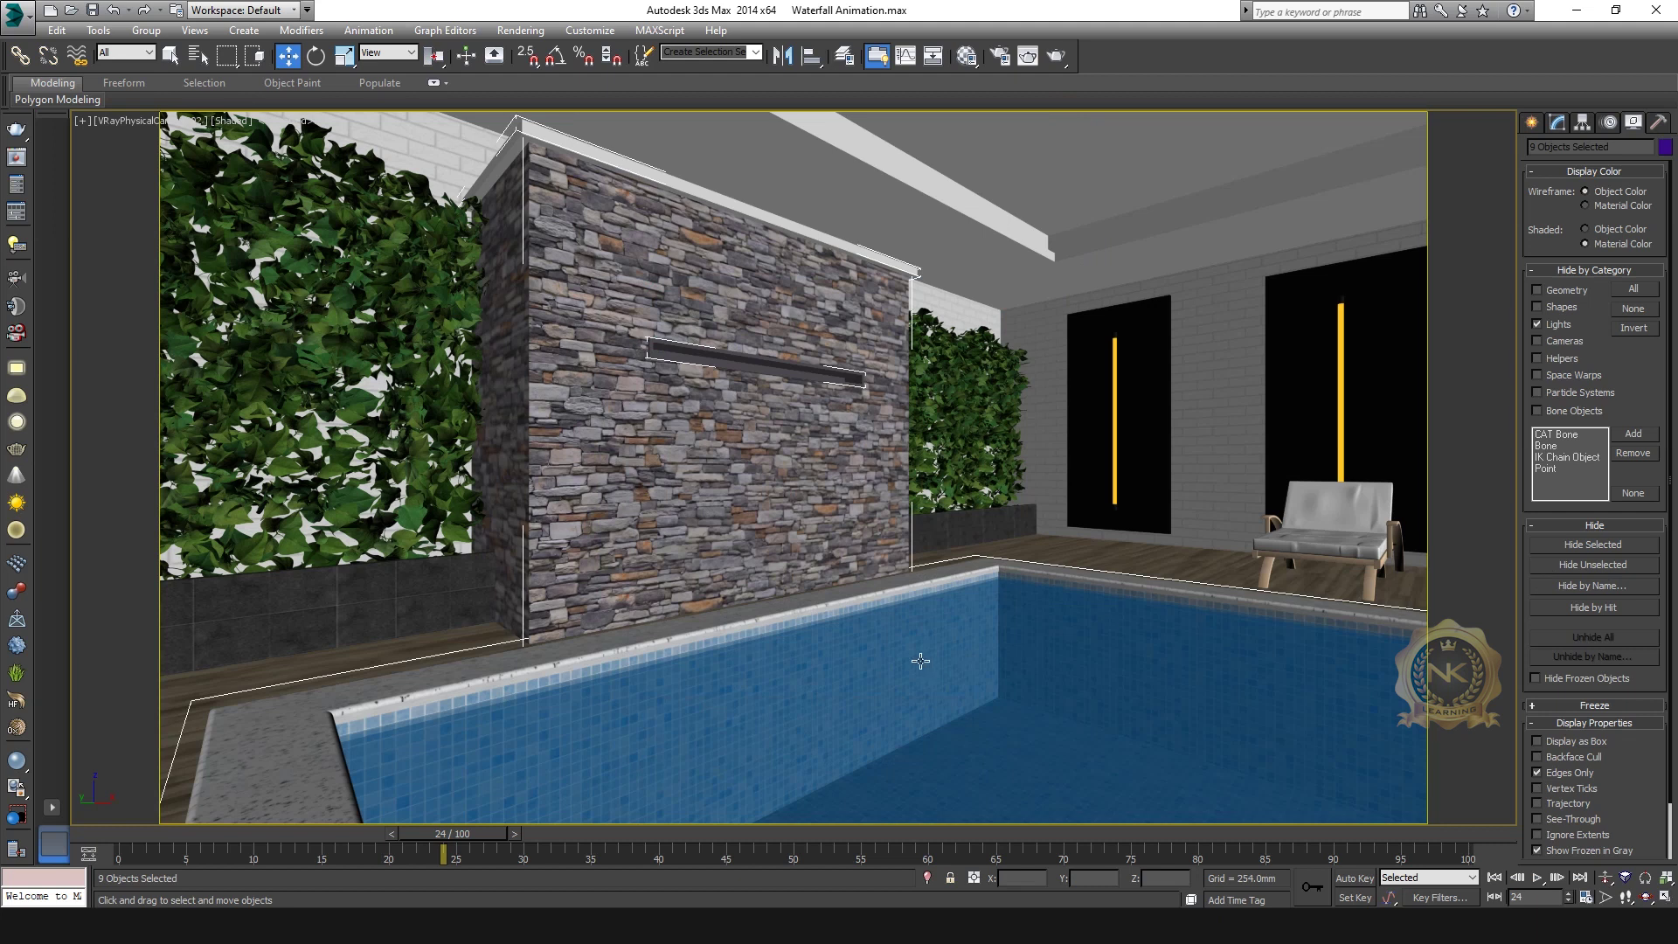
Hide every unselected object so only the stone wall, slot, pool and deck remain, and clear the selection.
key("alt+w")
key("t")
key("alt+w")
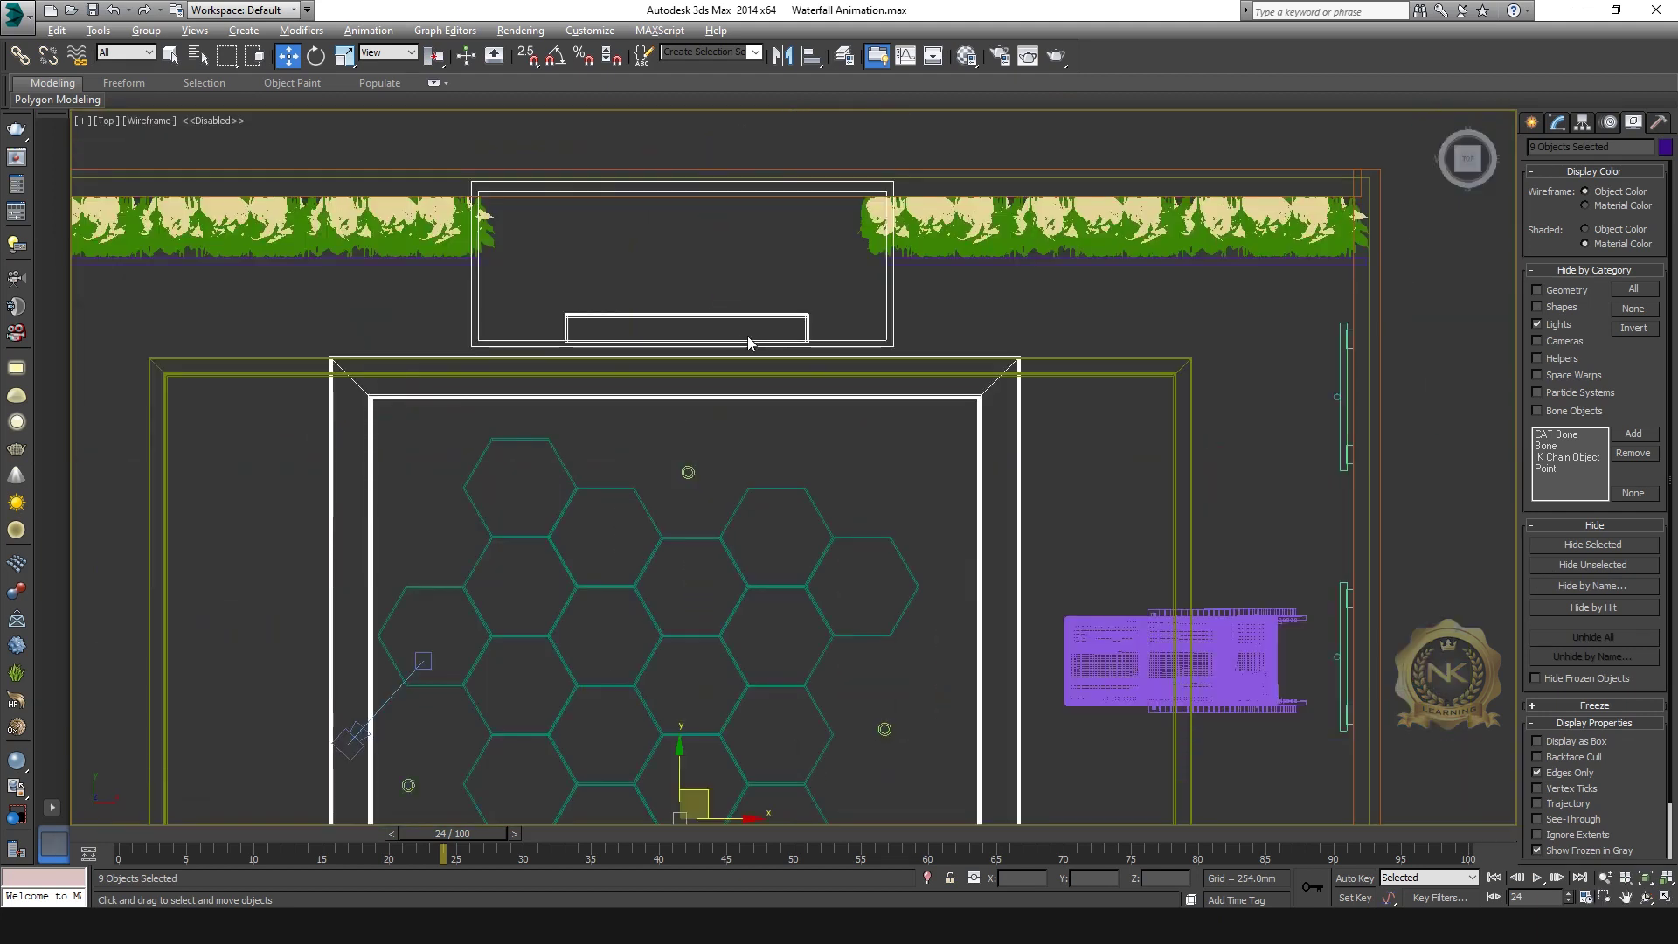
key("alt+w")
key("c")
key("alt+w")
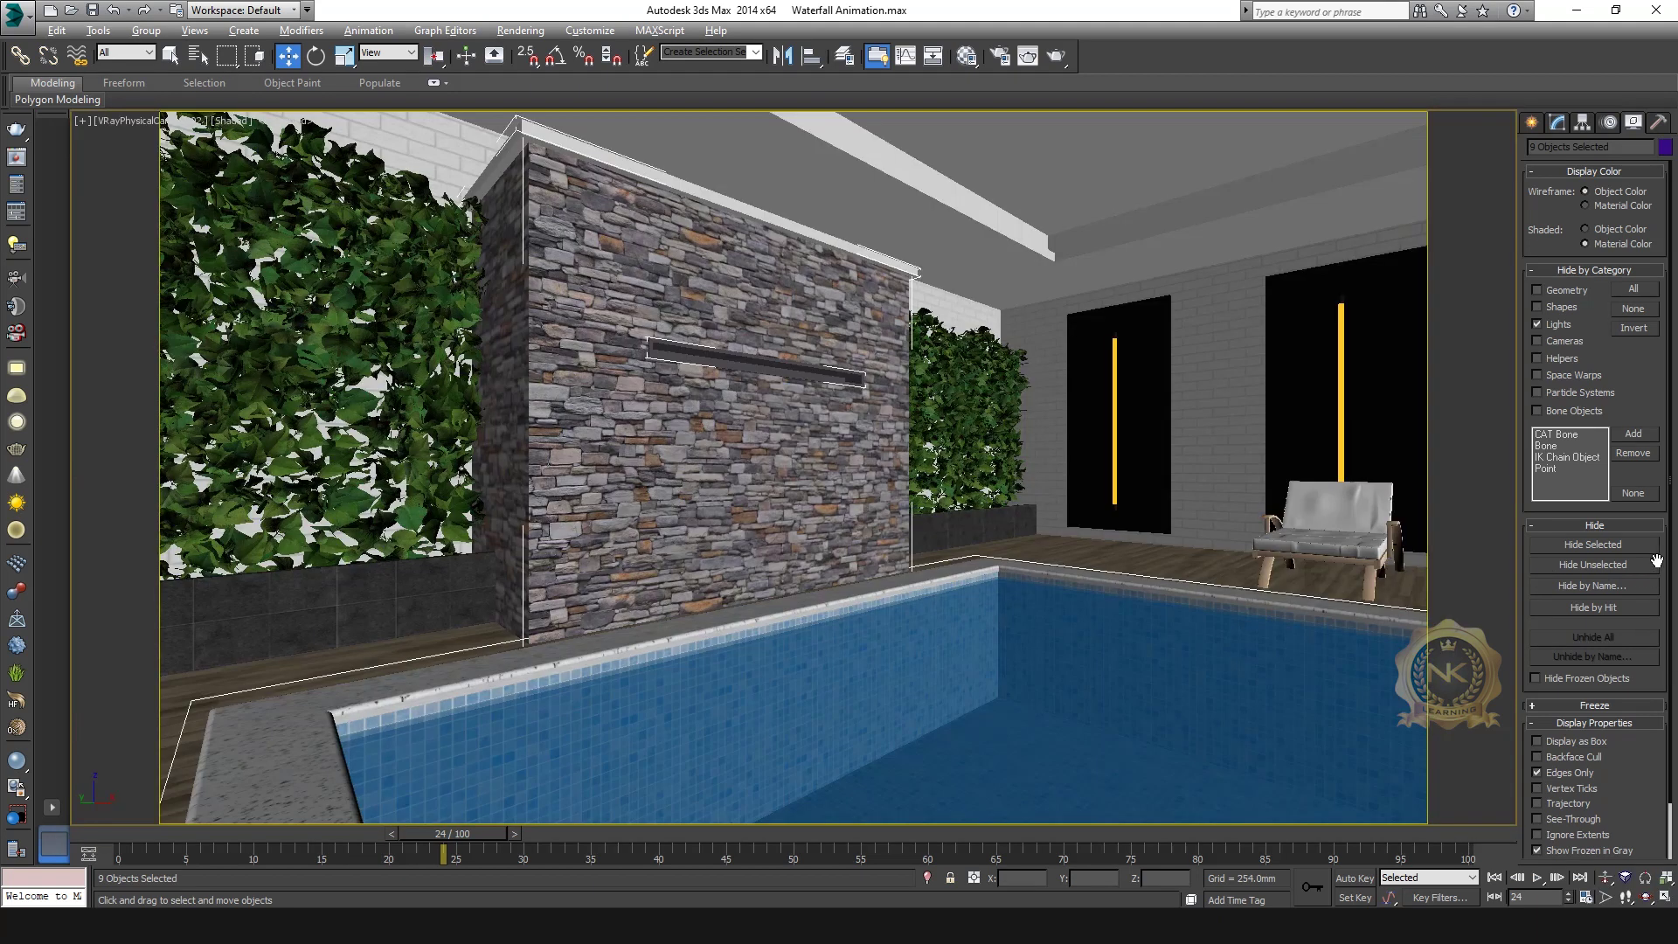
left_click(1598, 564)
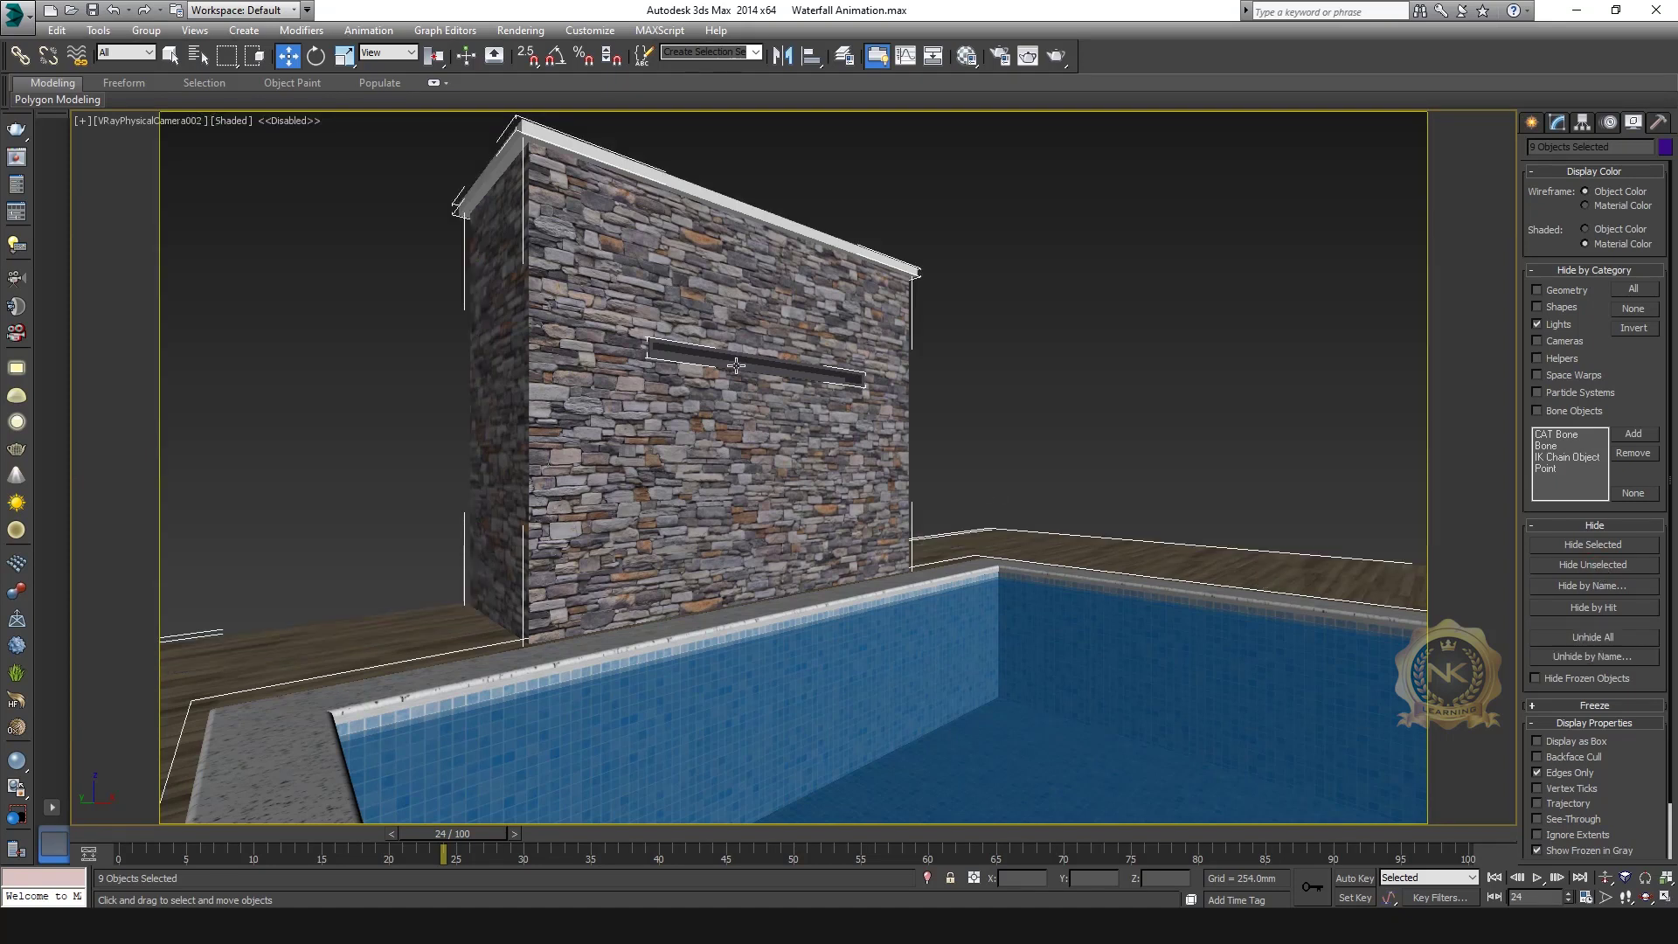
left_click(1086, 311)
Create a Snow particle emitter about 1945 mm wide and 66 mm long in the front view, fitted inside the wall slot.
key("alt+w")
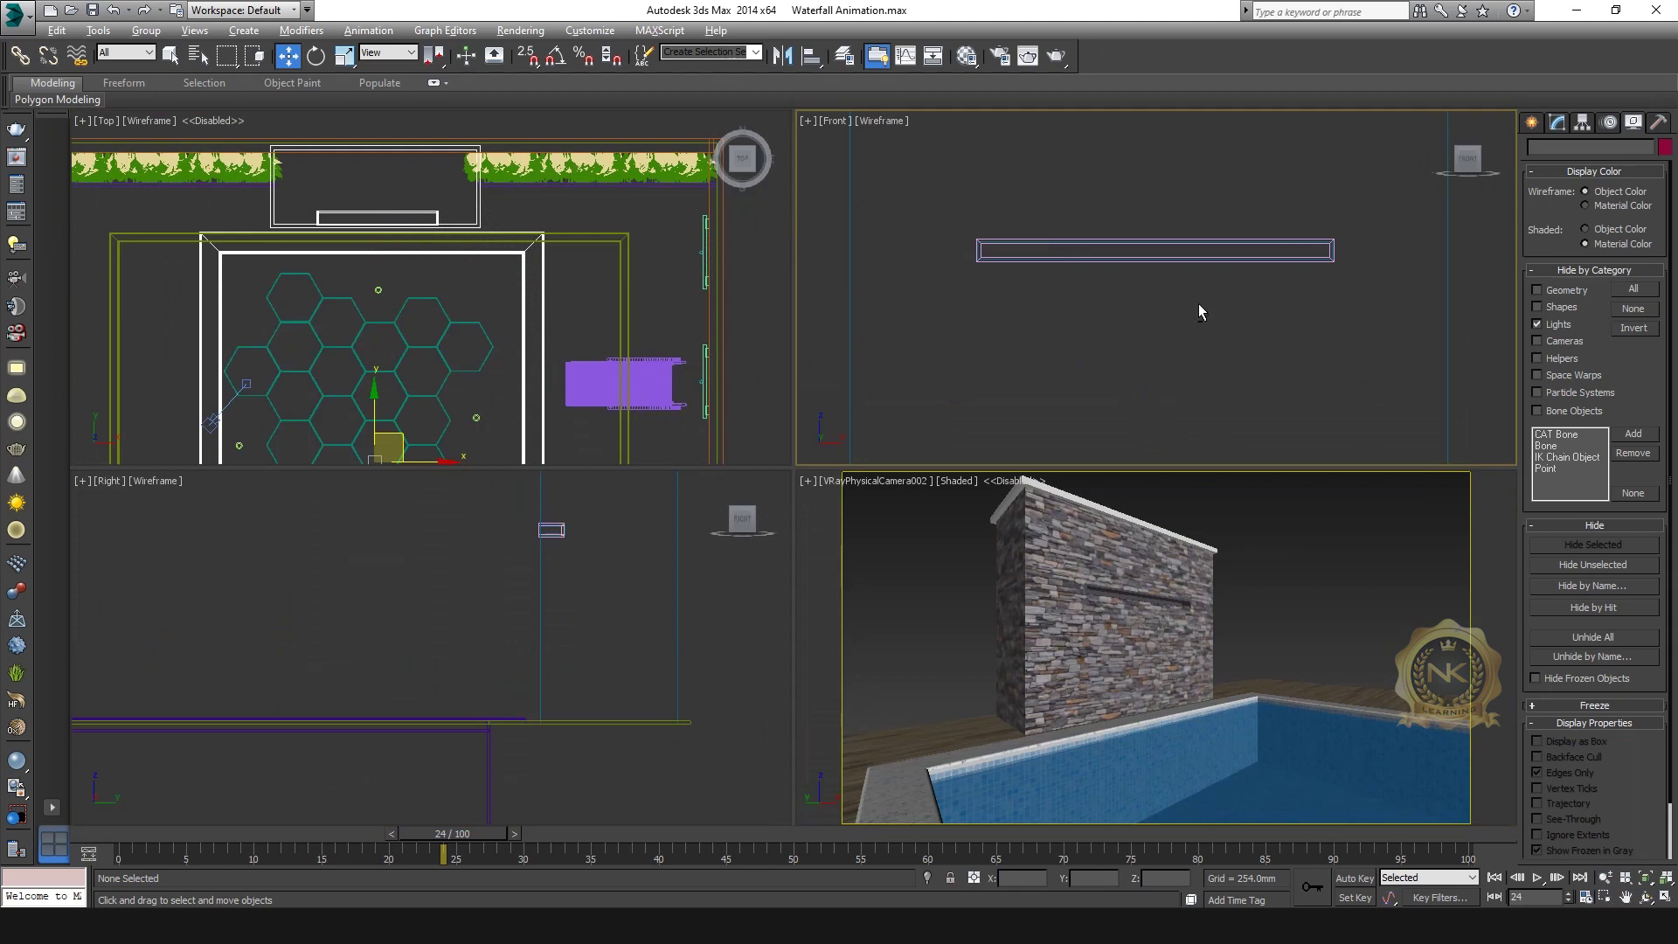
key("alt+w")
scroll(962, 378, "down", 3)
left_click(1534, 124)
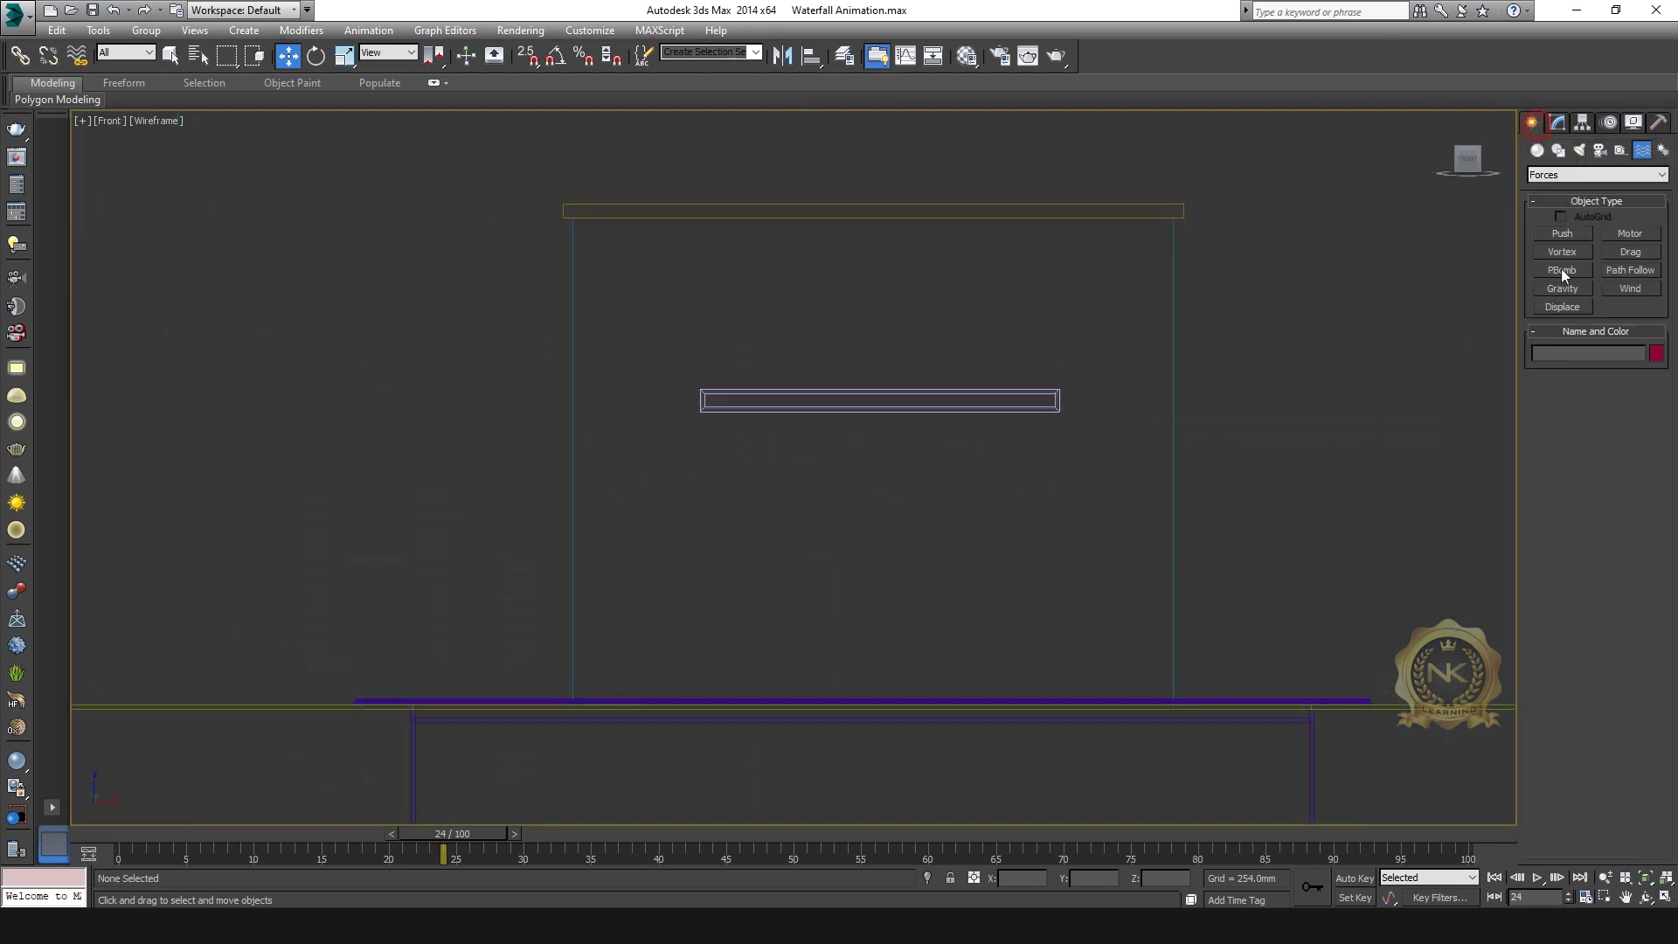
left_click(1538, 151)
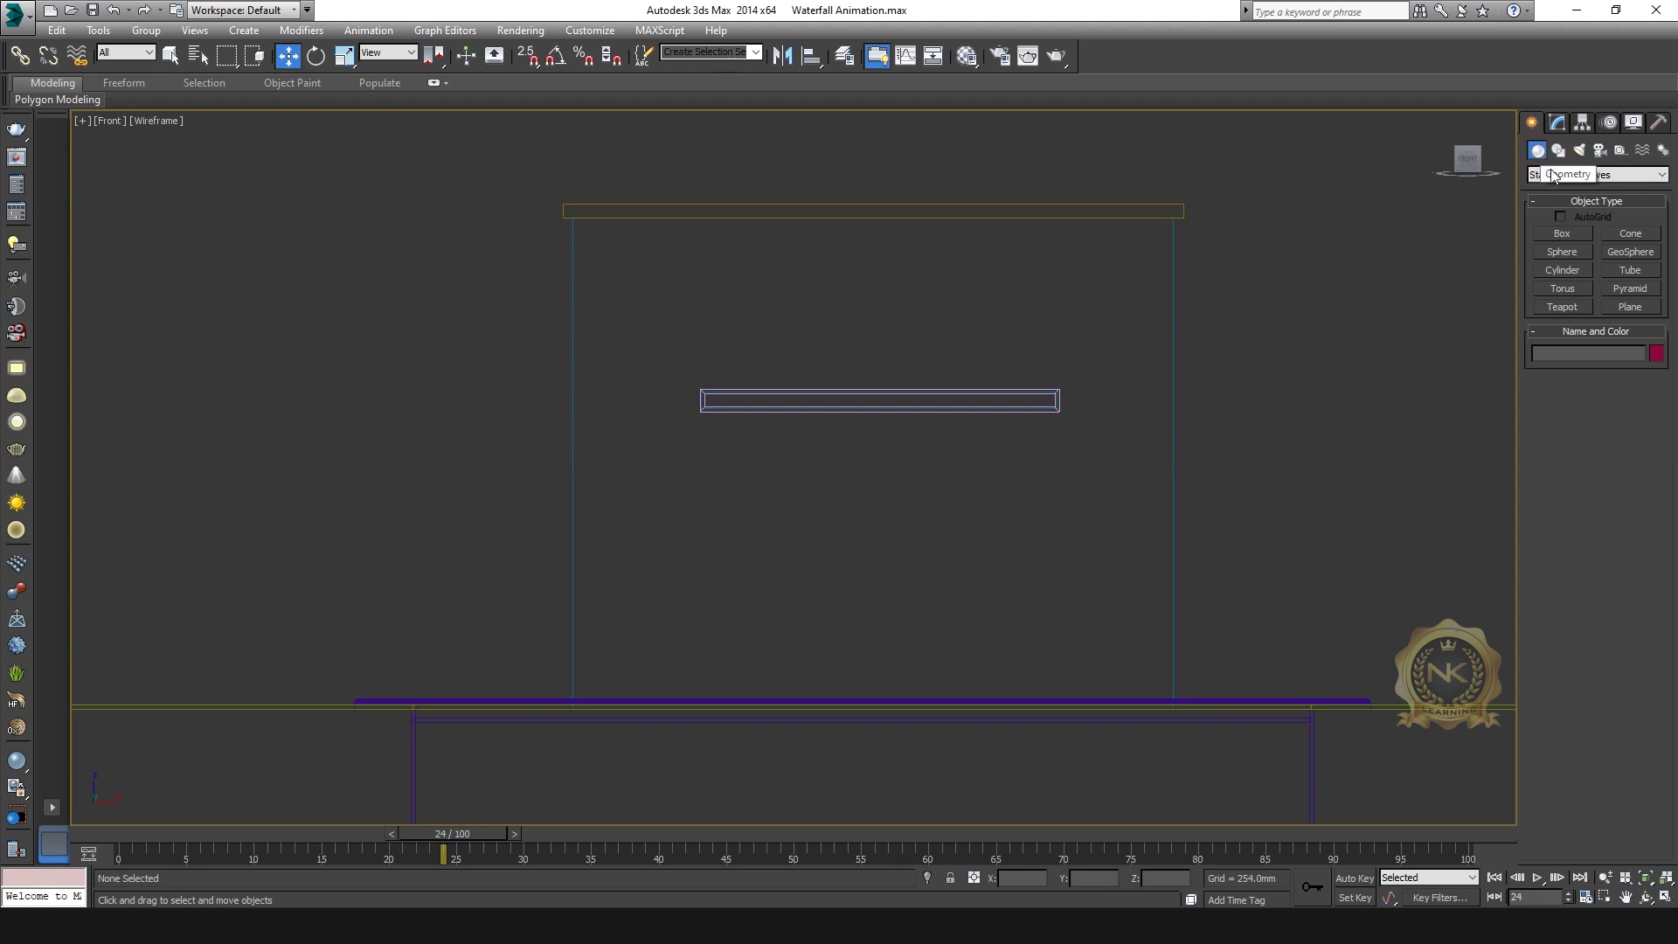
left_click(1556, 176)
left_click(1558, 226)
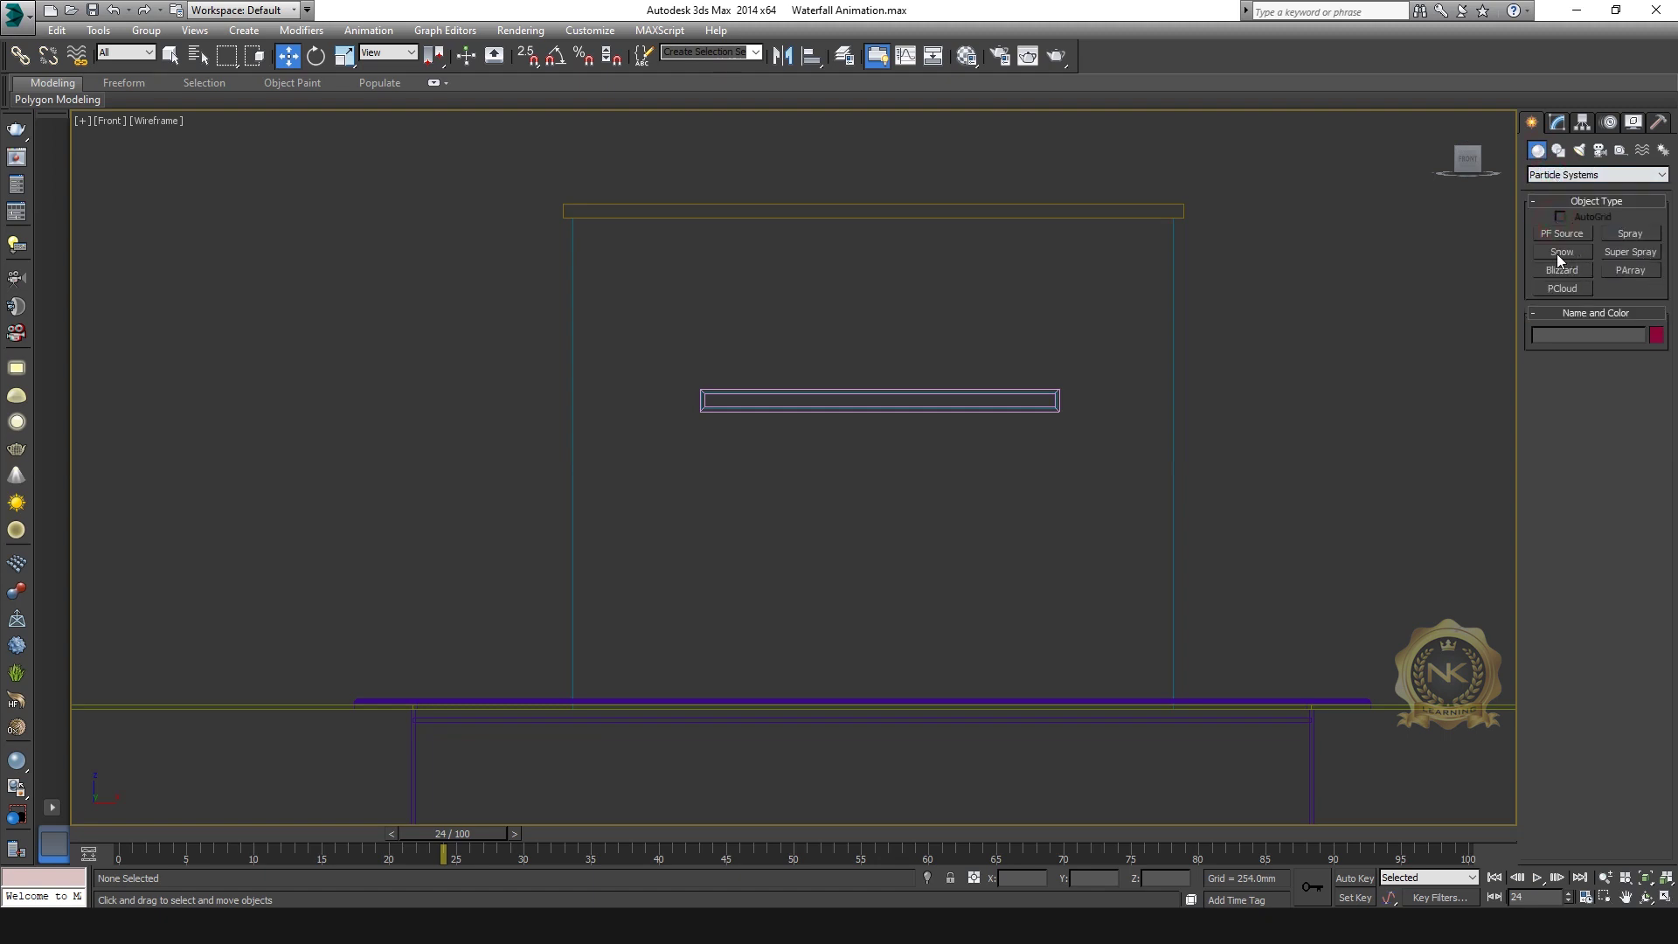
left_click(1567, 253)
scroll(887, 403, "up", 2)
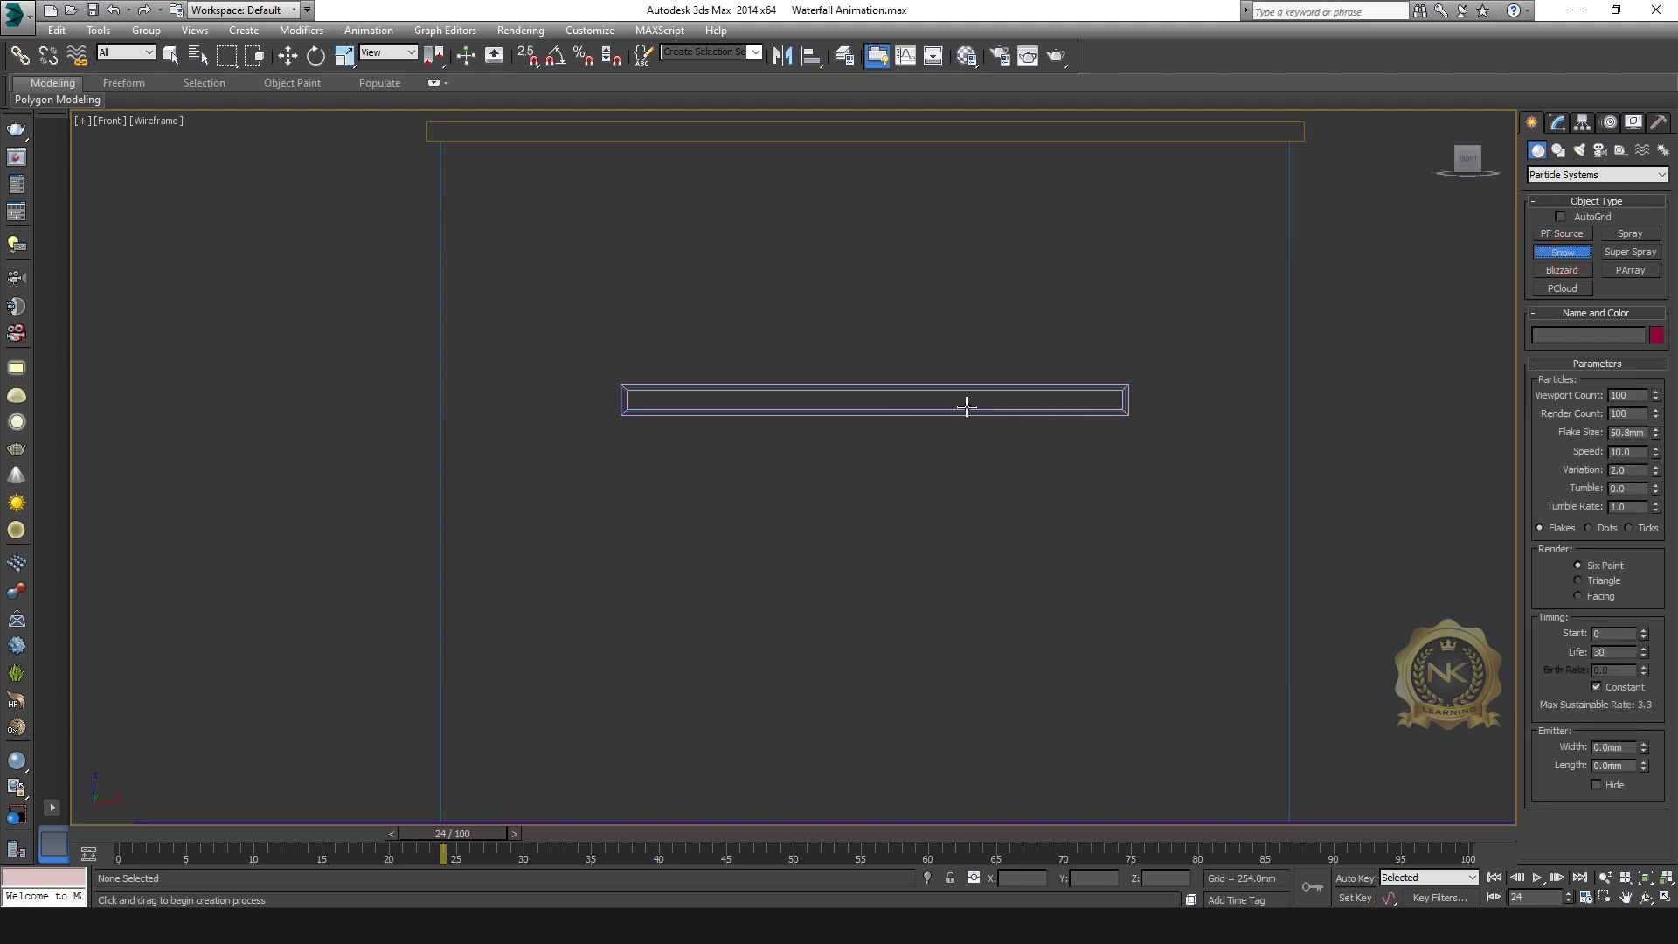
scroll(795, 435, "up", 2)
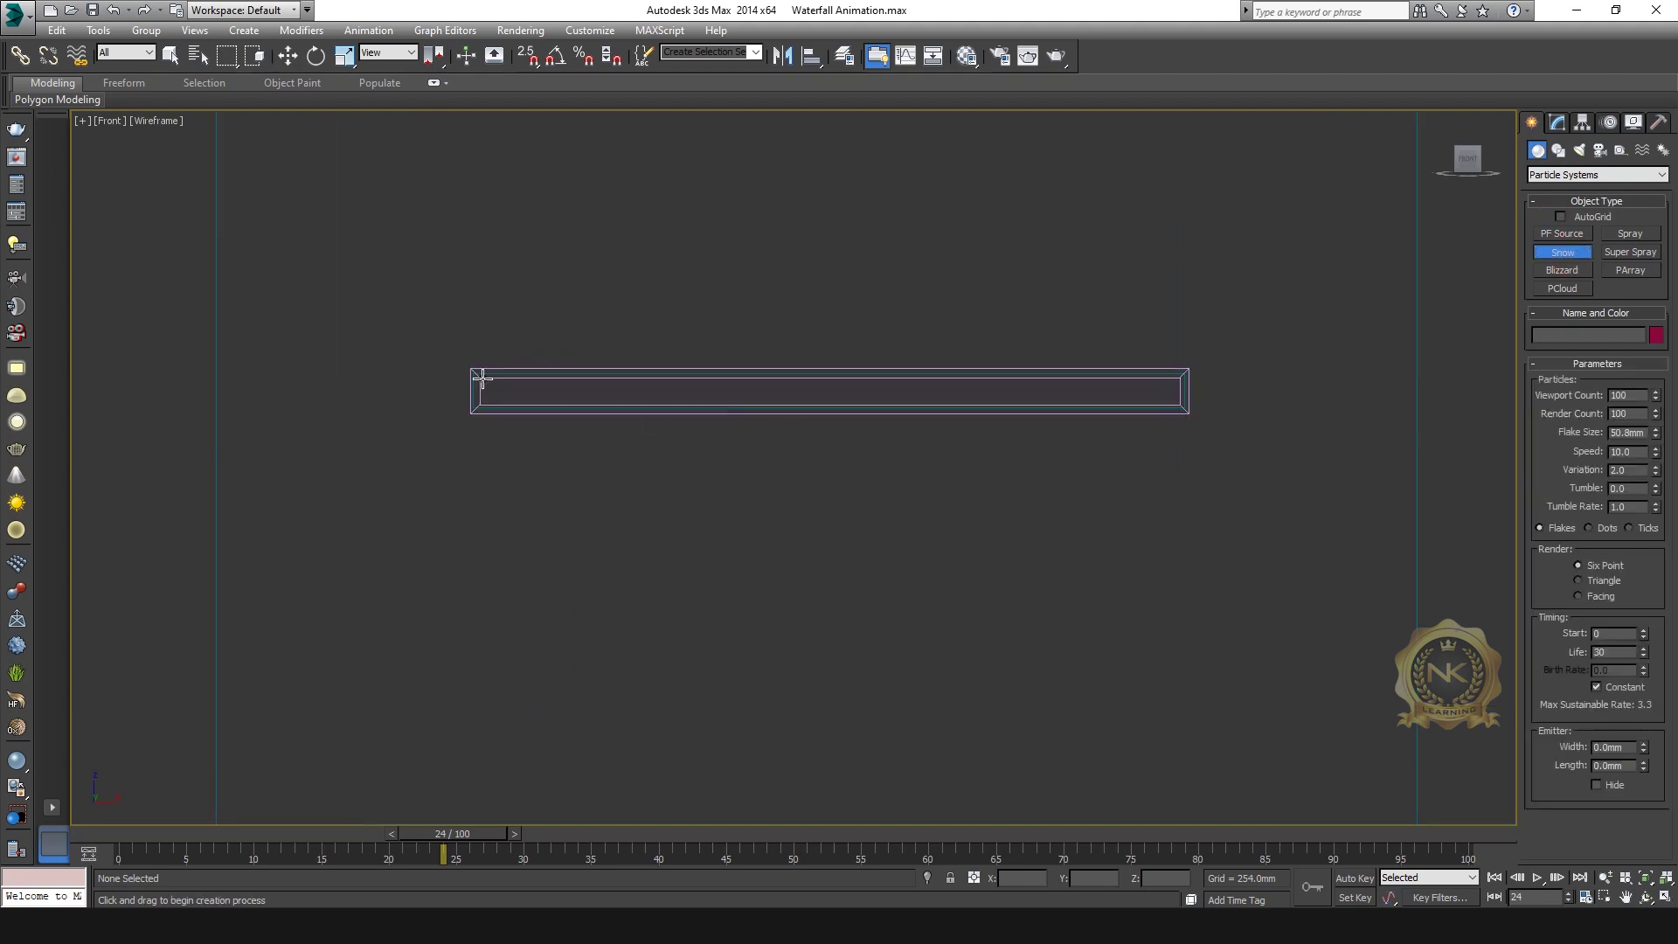
left_click_drag(482, 378, 1183, 405)
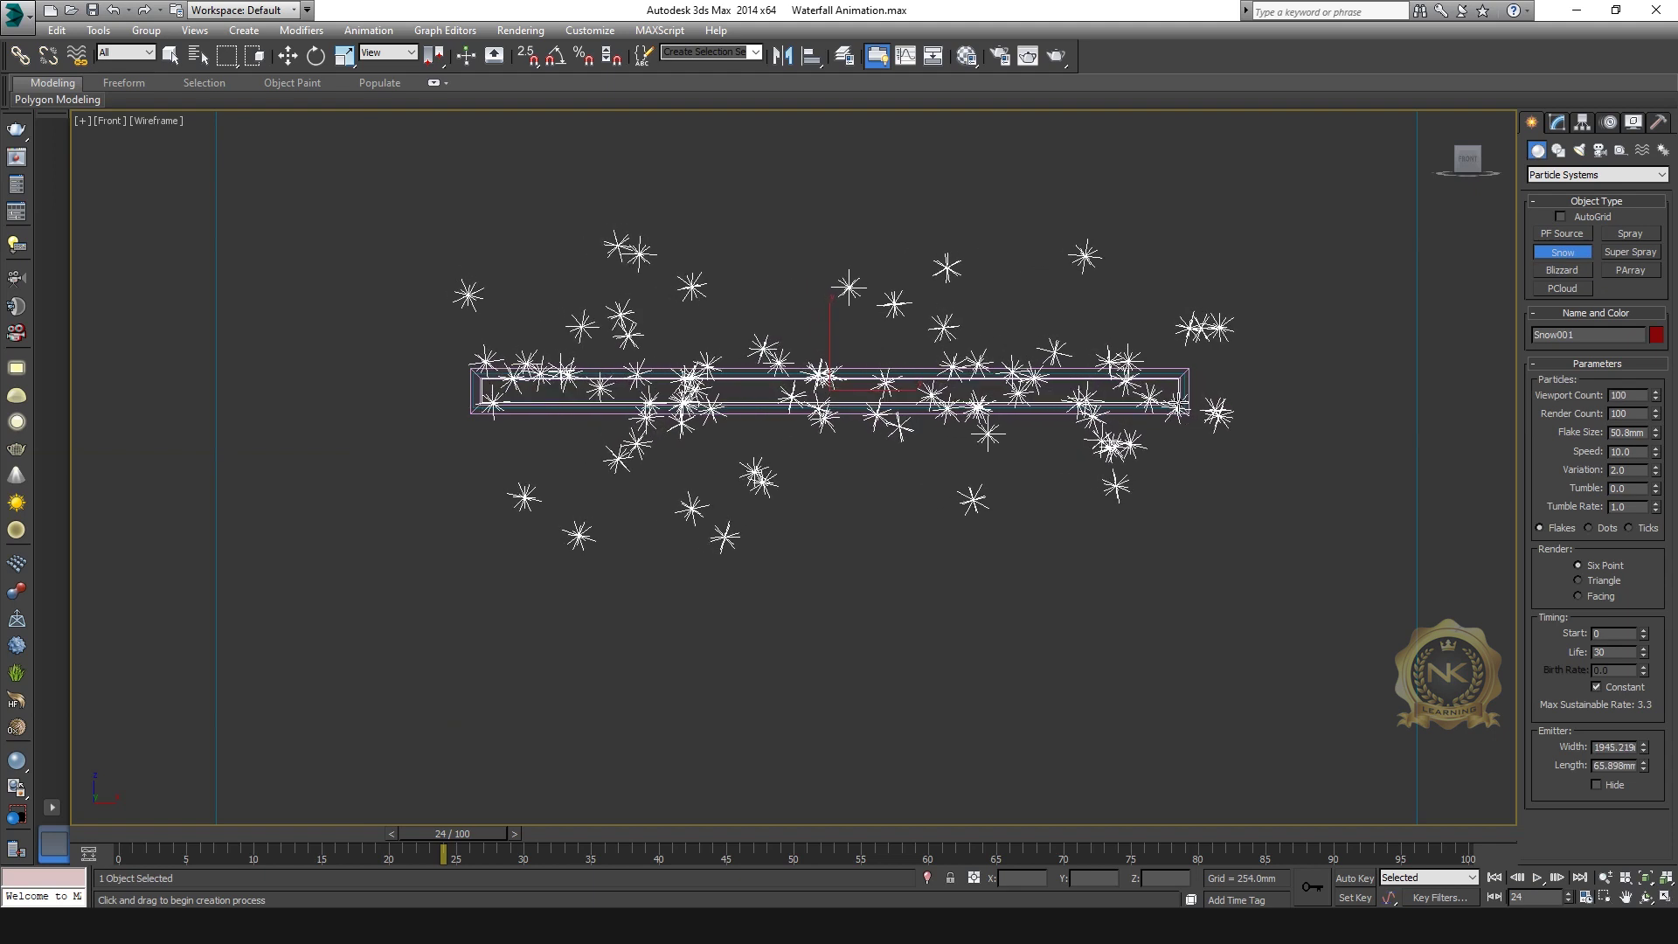
Move the Snow emitter along Y in the top view toward the stone wall, to about Y 5571 mm.
left_click(287, 55)
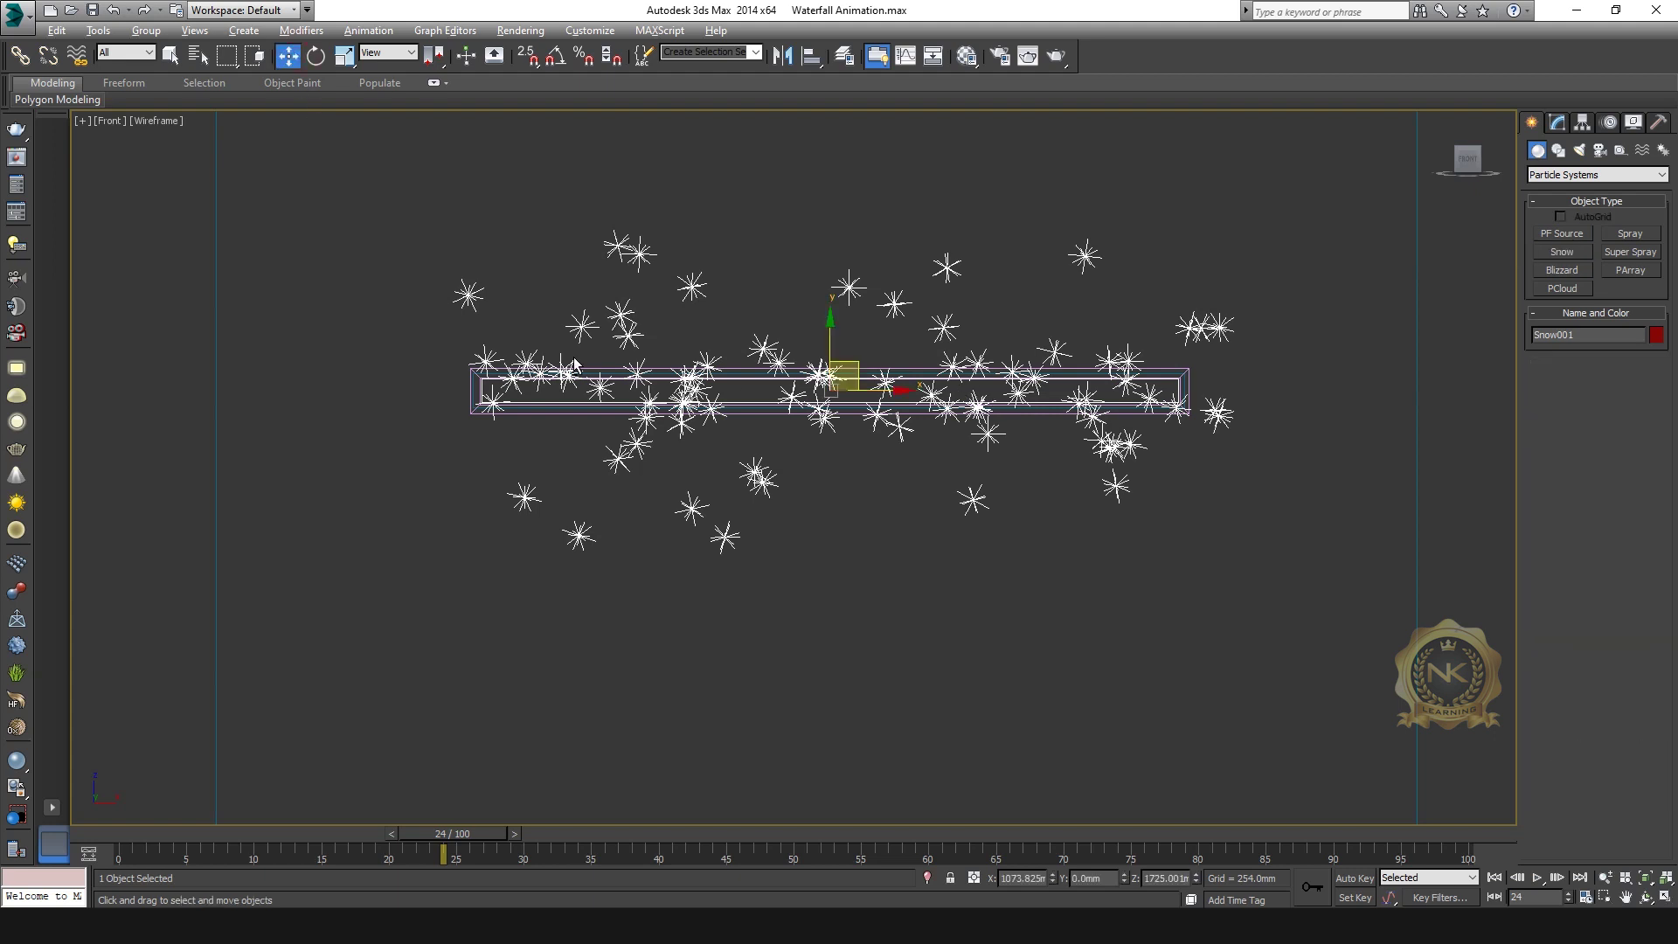
key("alt+w")
right_click(564, 311)
key("alt+w")
scroll(801, 348, "down", 6)
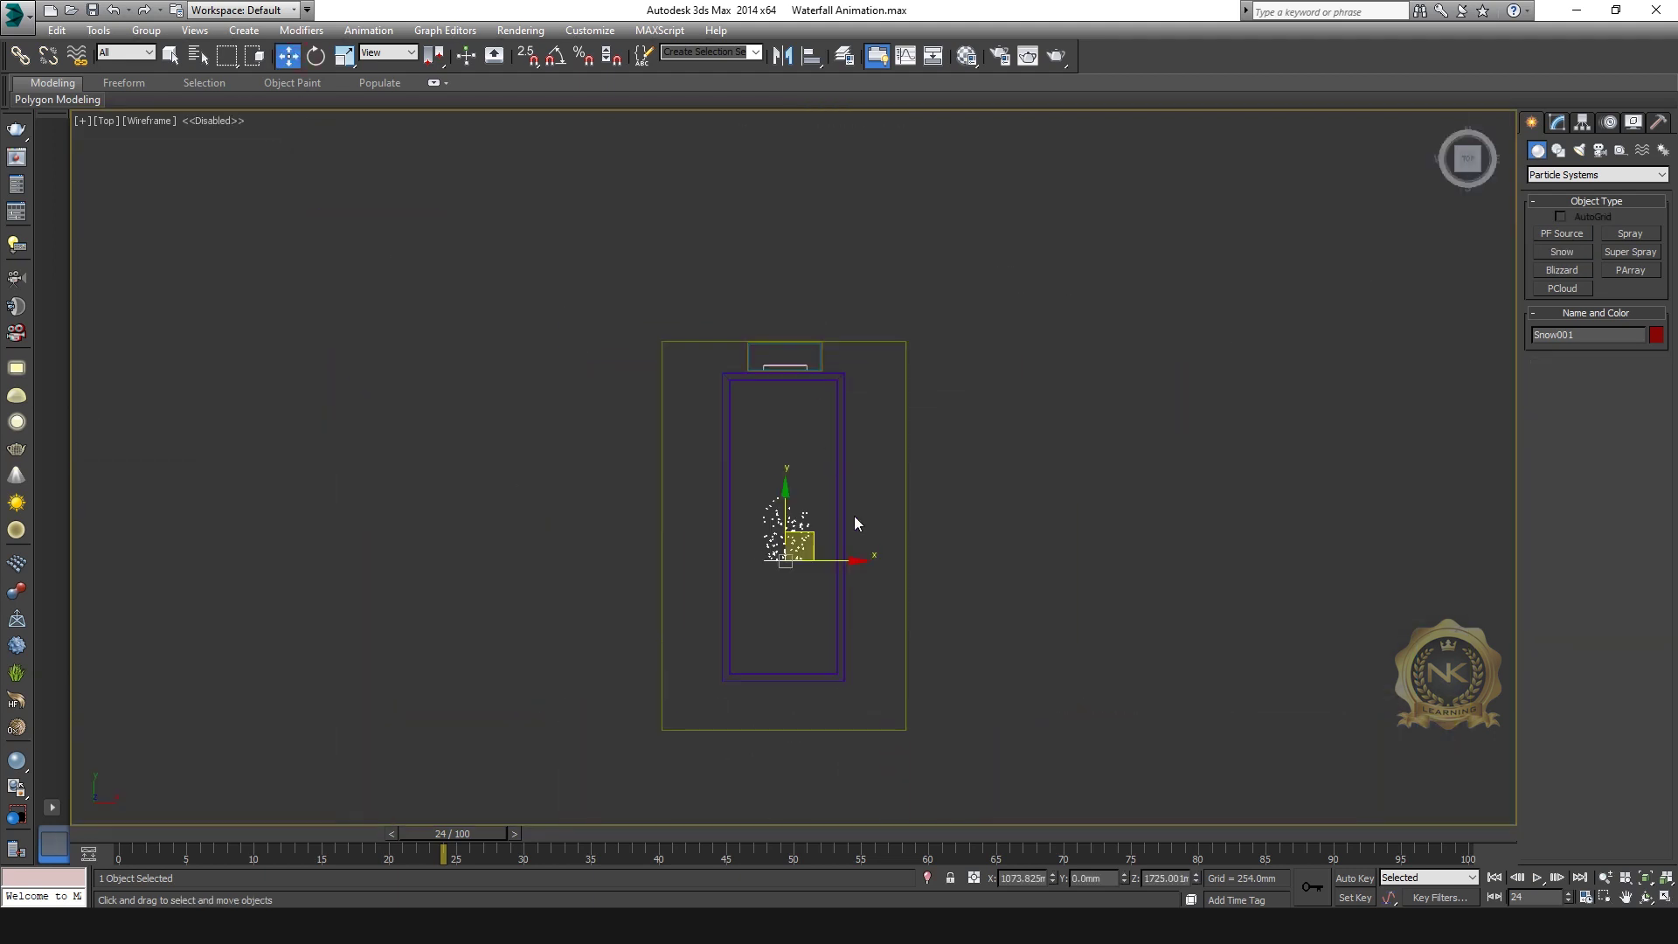
scroll(855, 523, "up", 4)
left_click_drag(778, 616, 778, 382)
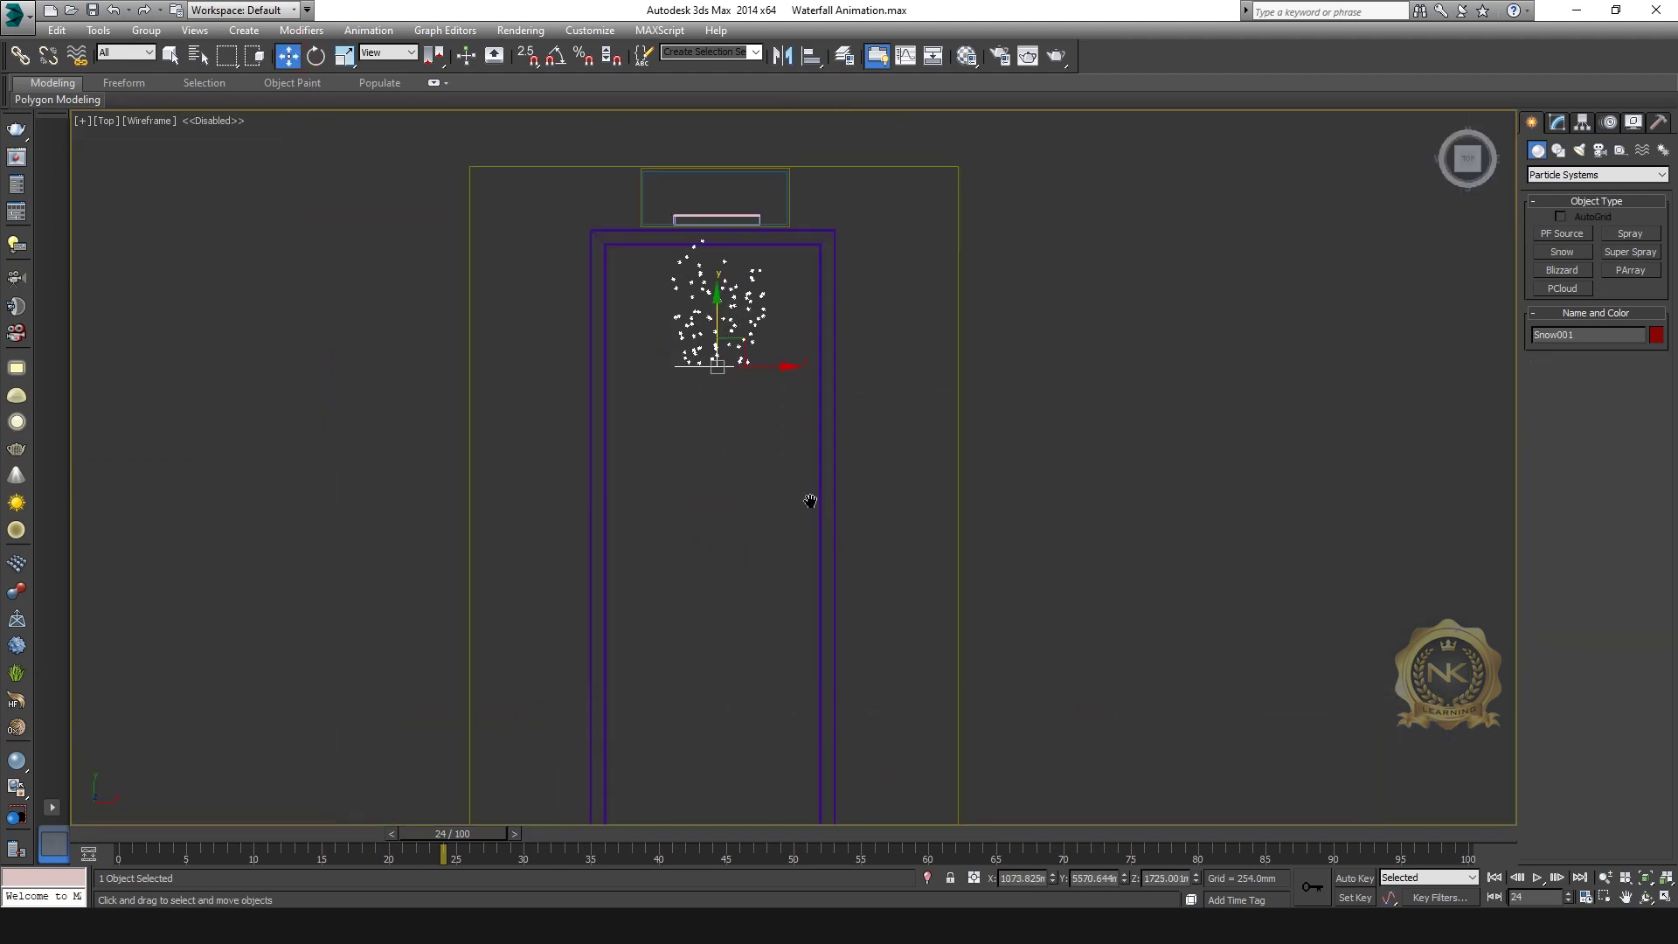
middle_click_drag(778, 381, 874, 699)
scroll(863, 663, "up", 5)
middle_click_drag(746, 741, 827, 581)
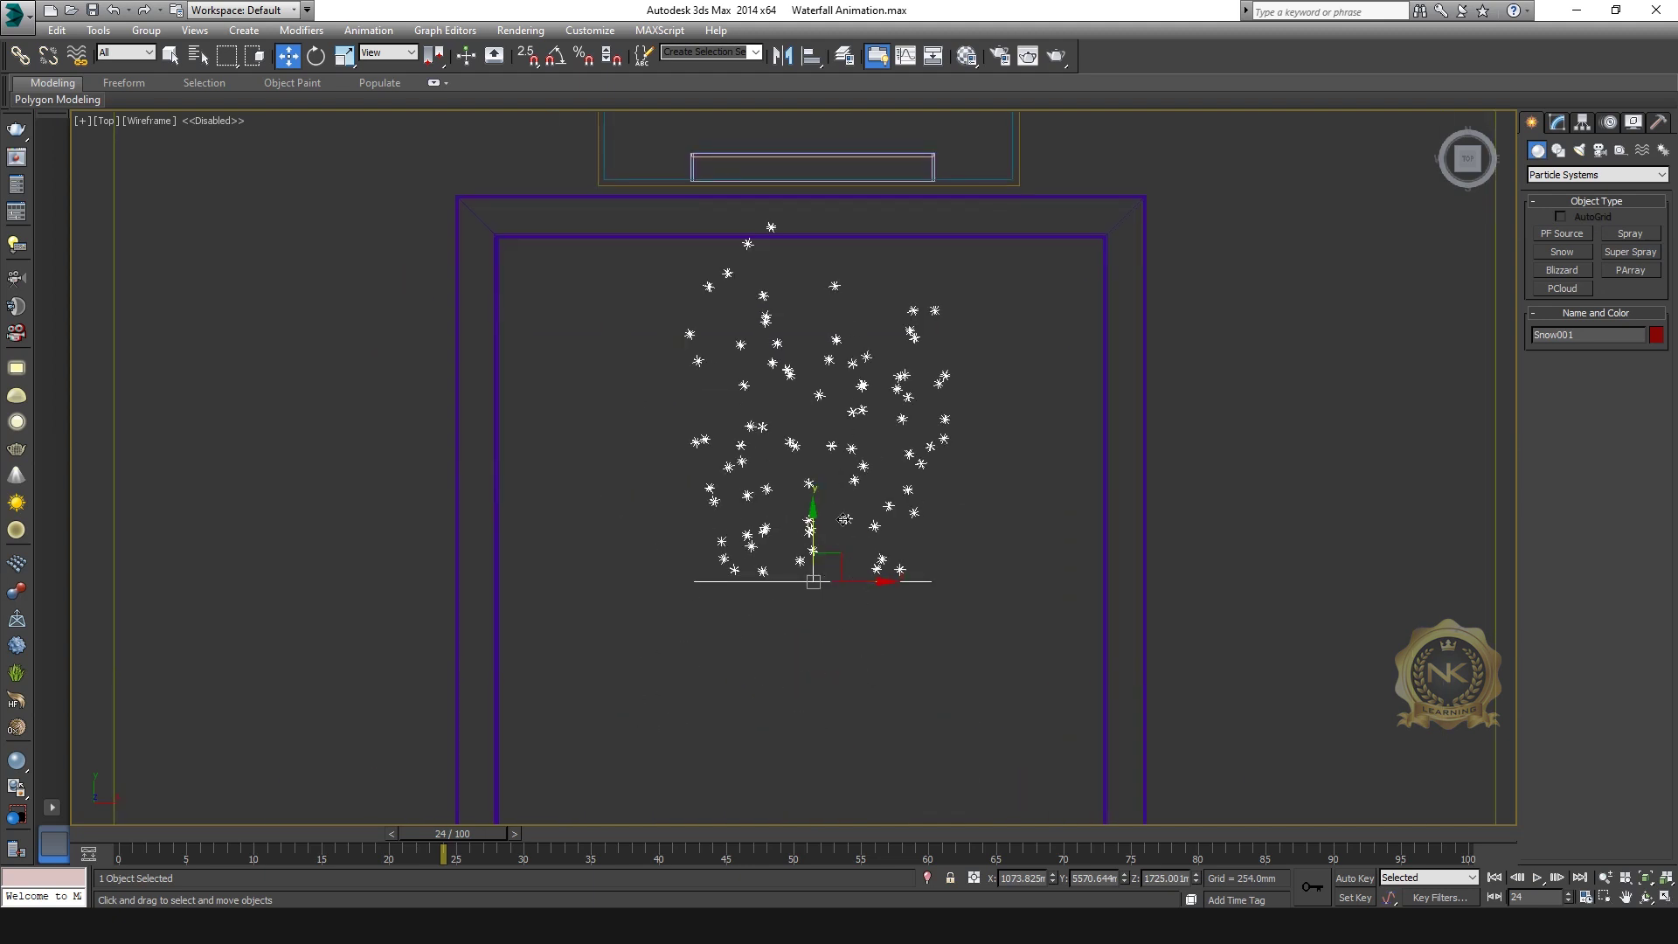
Rotate the Snow emitter by a 180° Z offset so it emits away from the wall.
right_click(317, 55)
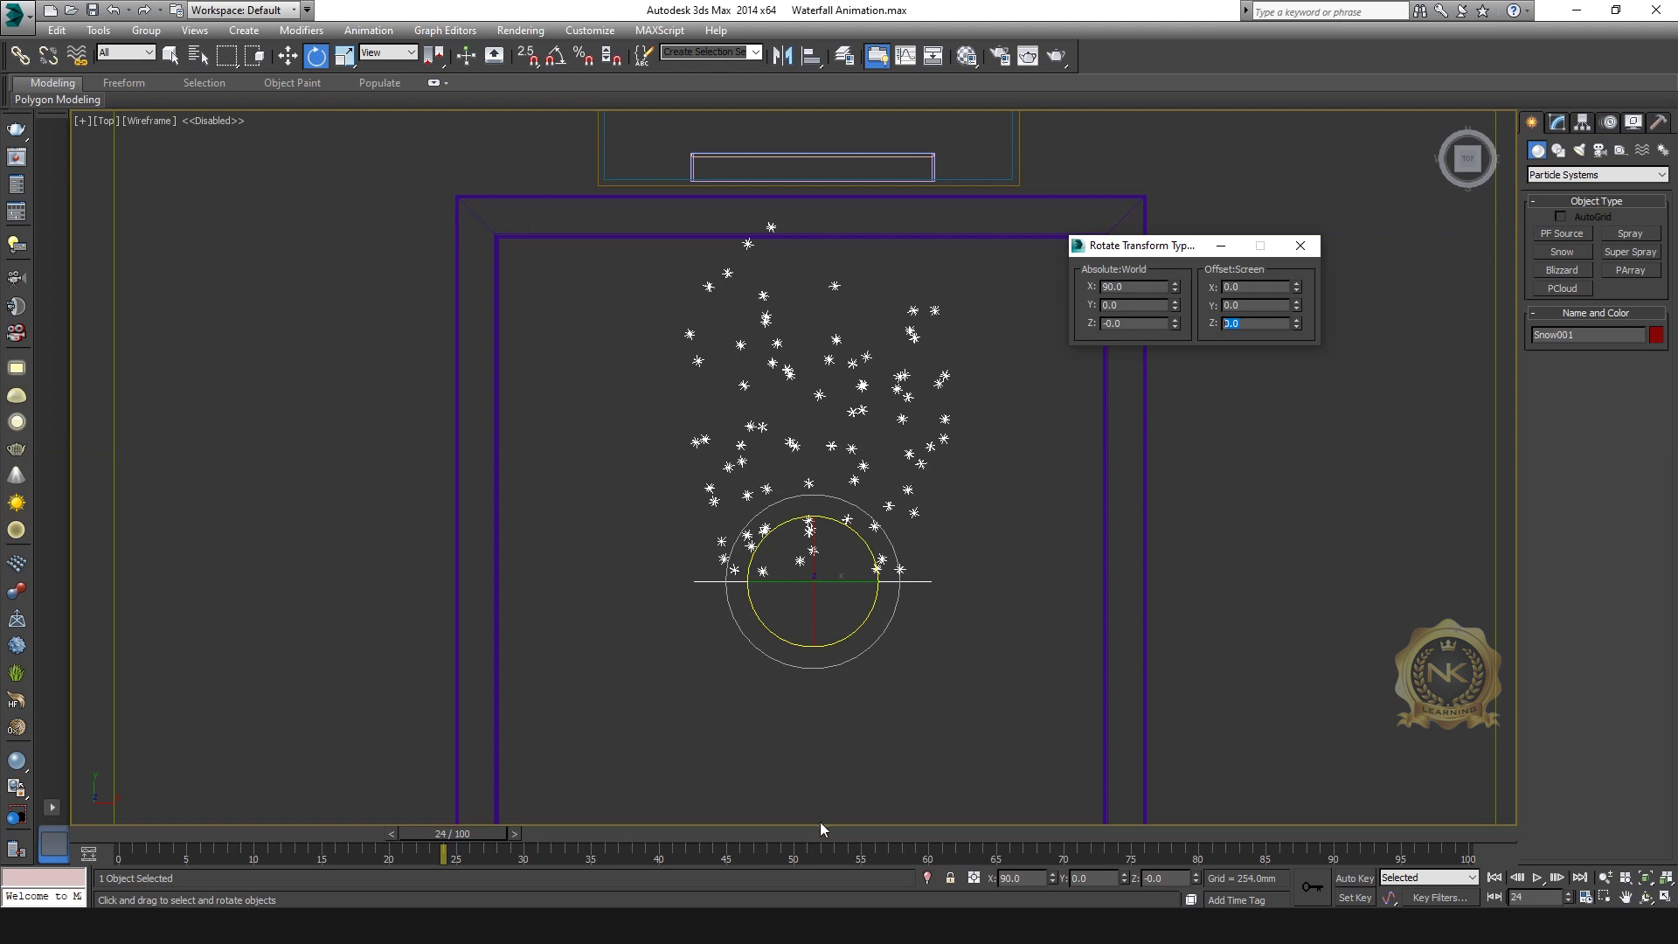
type("180")
key("Return")
left_click(1300, 246)
Move the Snow emitter along Y into the back of the wall slot, to about Y 9043 mm.
key("w")
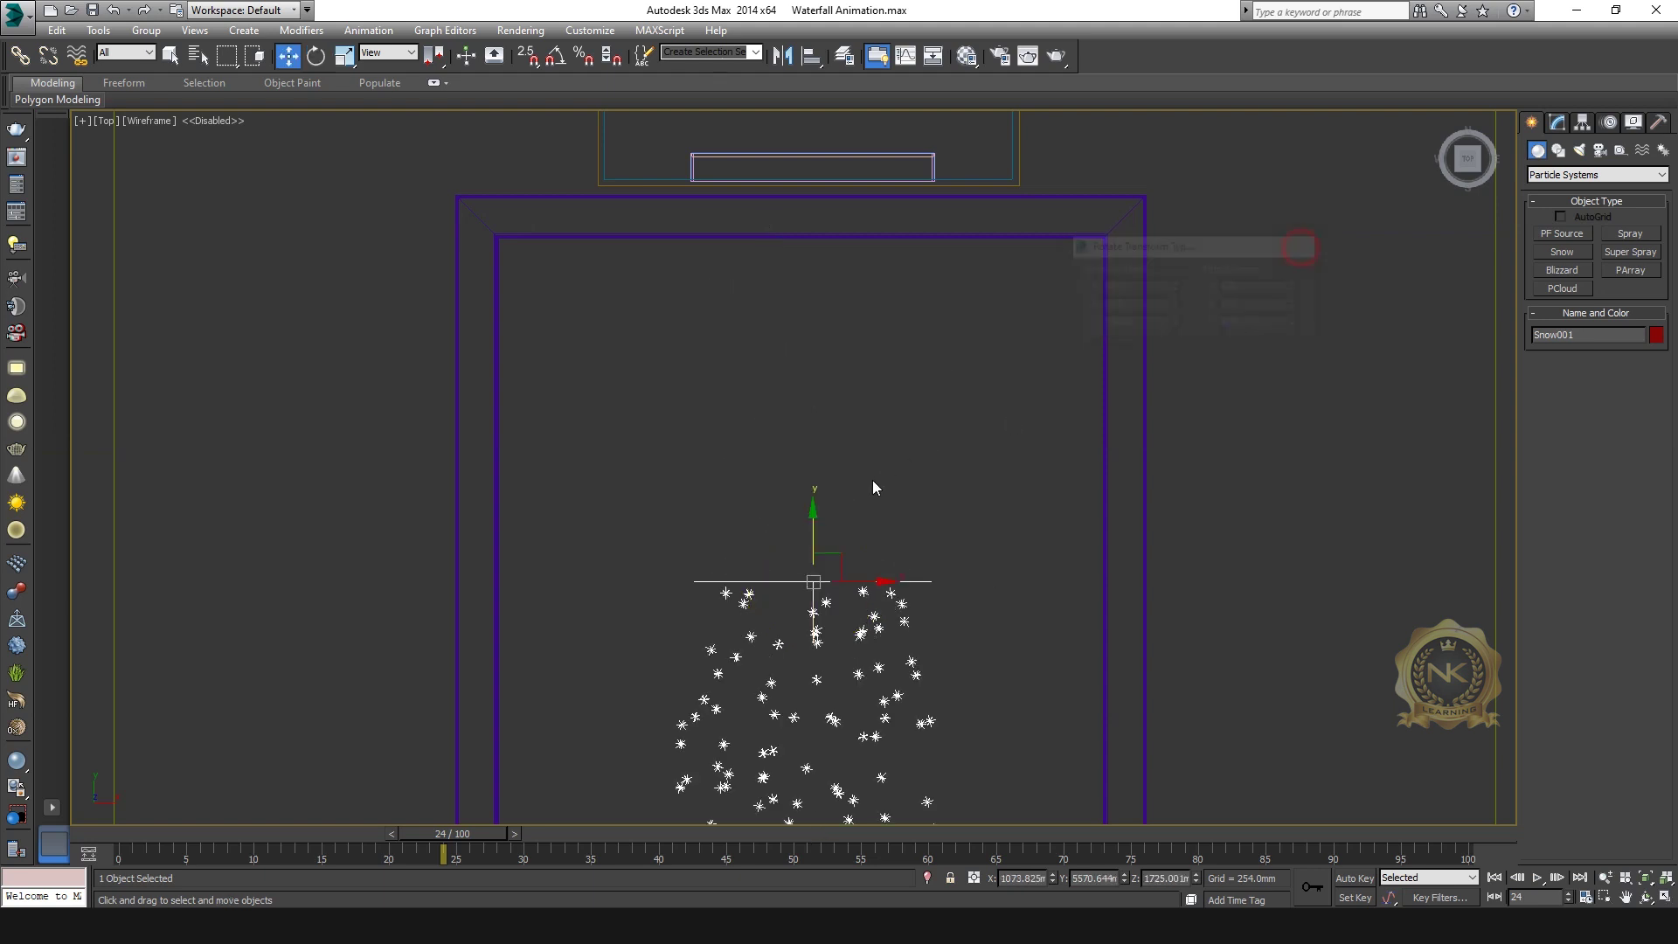
left_click_drag(811, 529, 835, 114)
middle_click_drag(834, 113, 849, 330)
scroll(932, 373, "up", 5)
middle_click_drag(816, 502, 1233, 486)
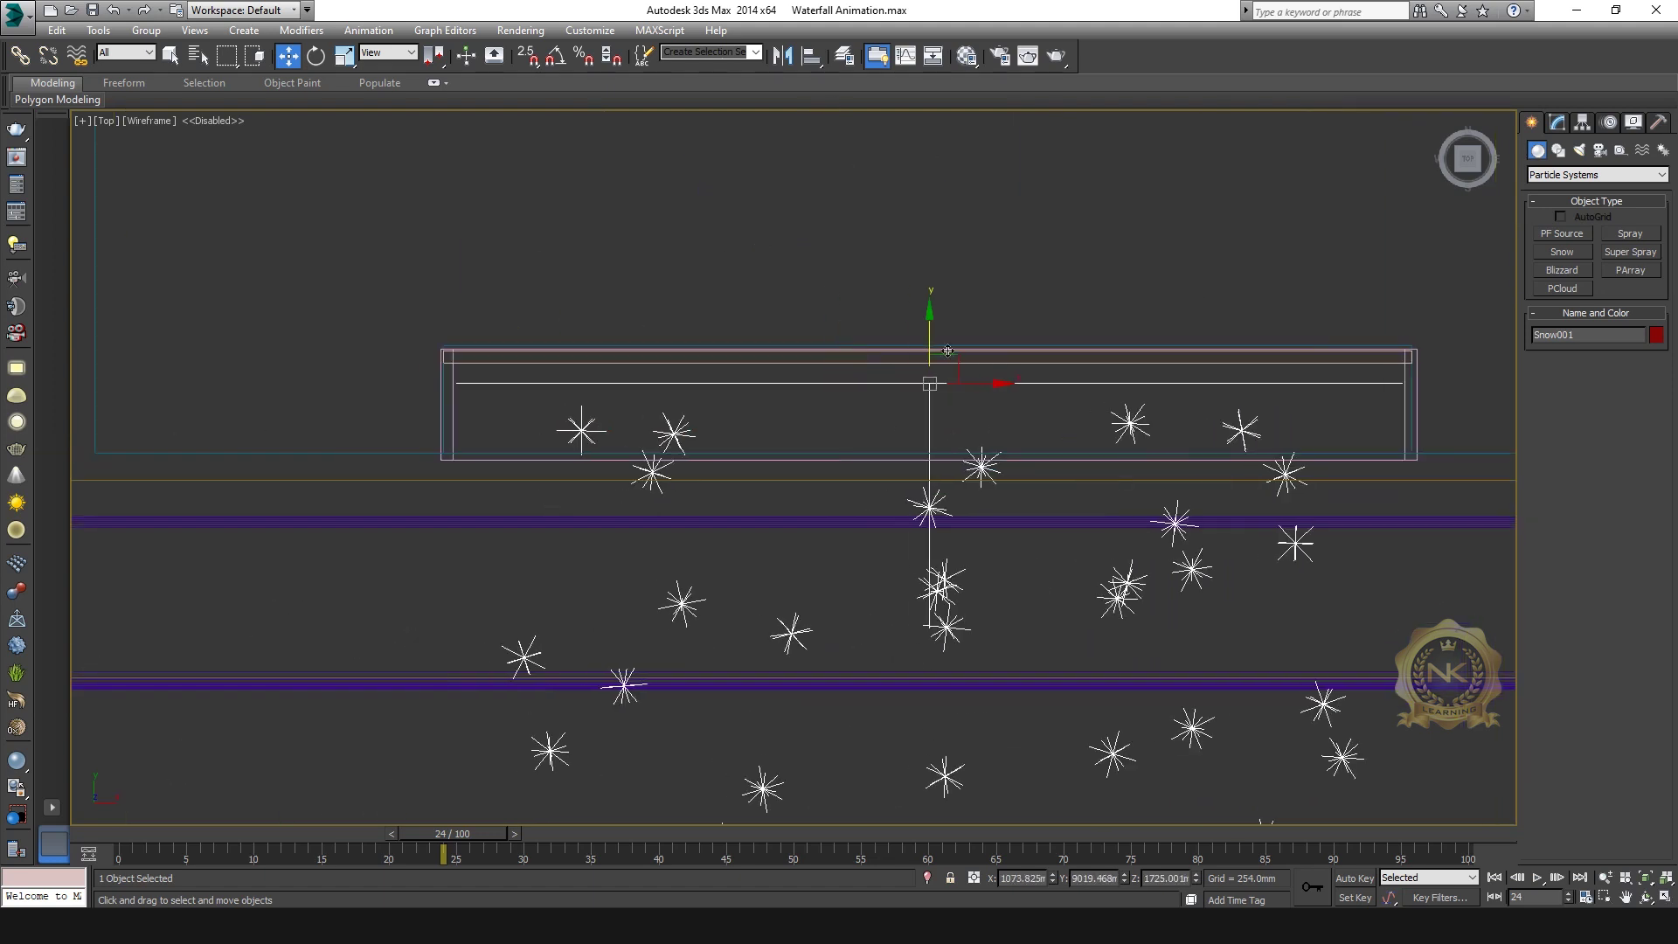
left_click_drag(927, 330, 948, 316)
Scrub the timeline in the camera view to check how the snow particles shoot out of the slot.
key("alt+w")
right_click(1234, 596)
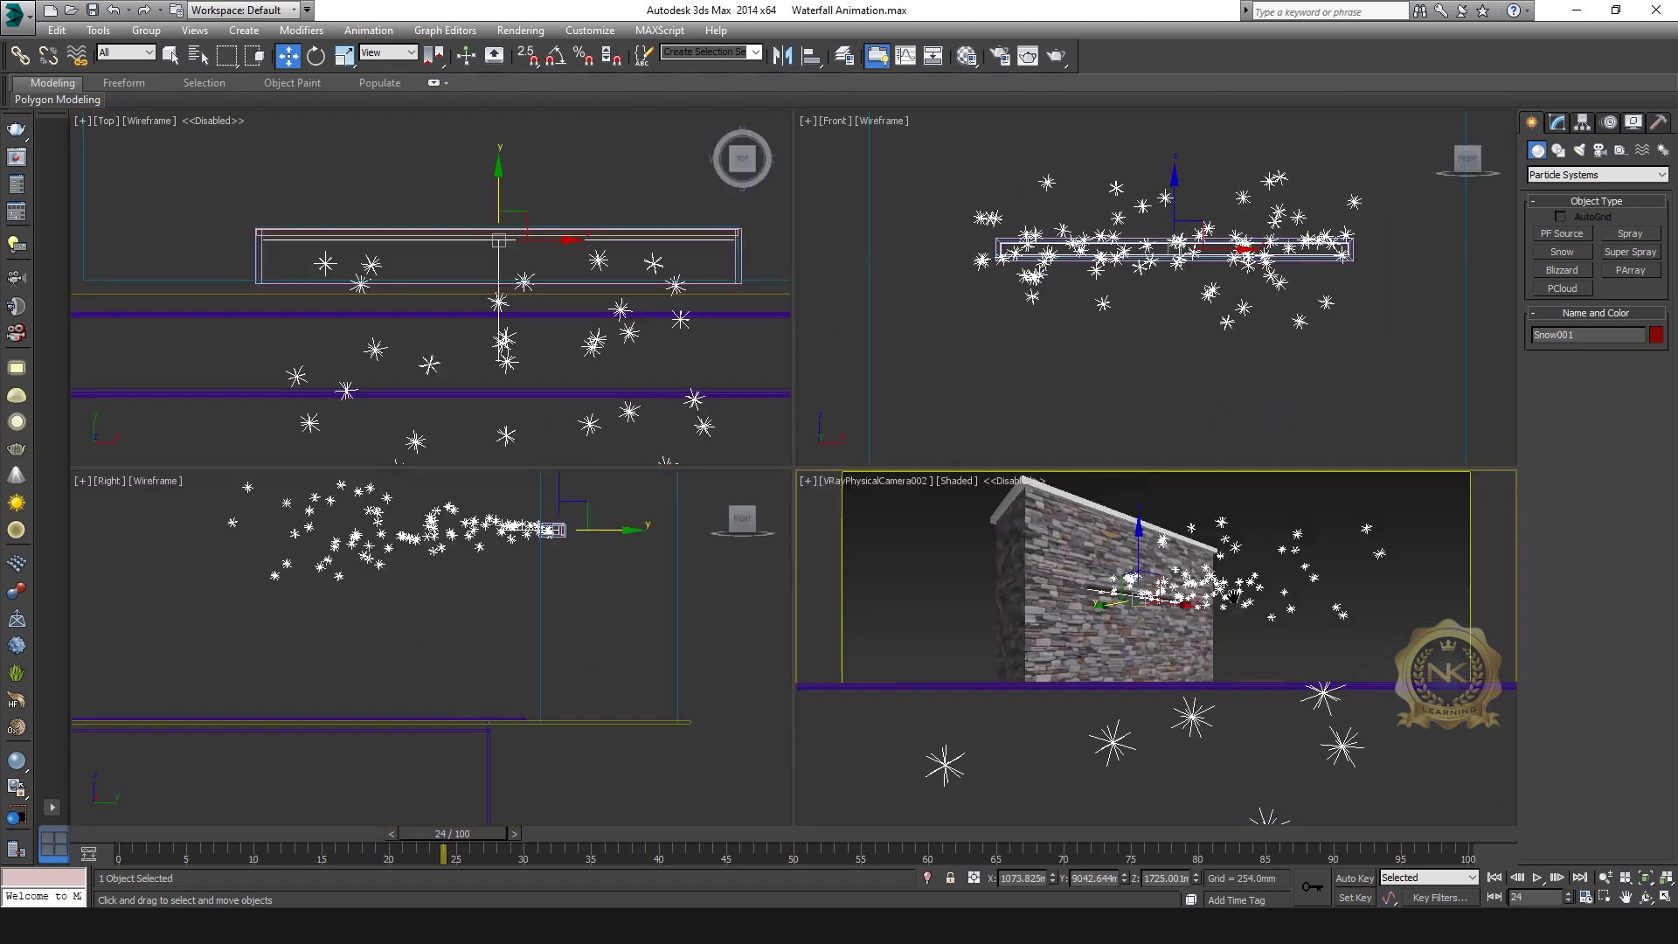
key("alt+w")
left_click_drag(433, 834, 532, 762)
key("w")
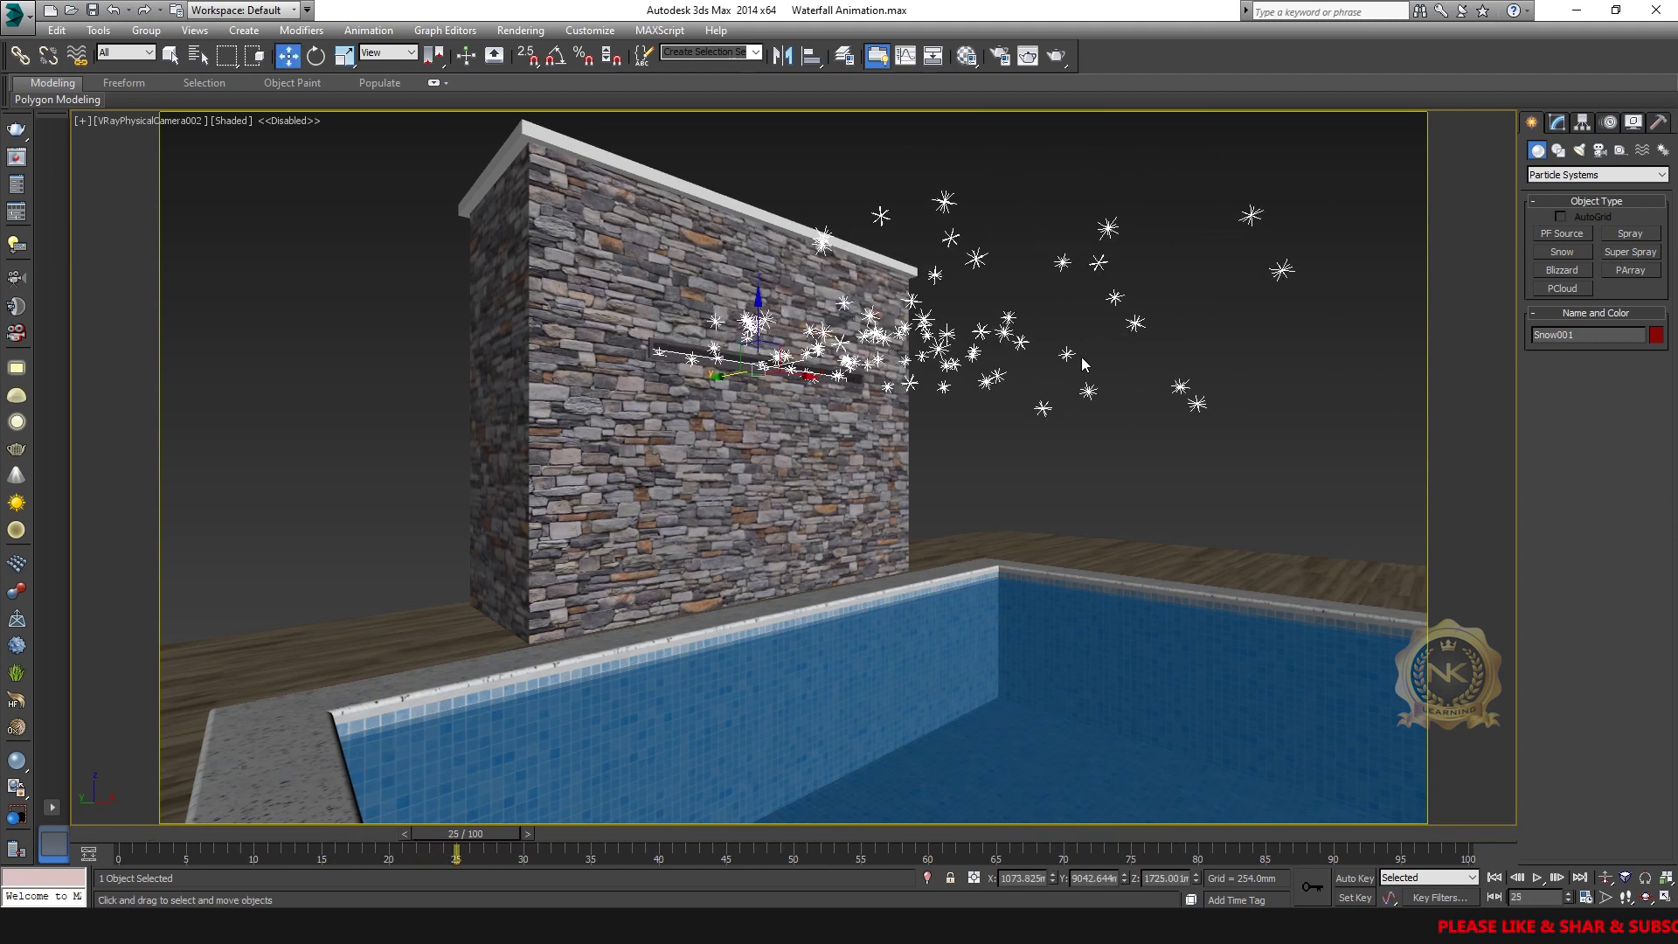
left_click_drag(480, 832, 442, 830)
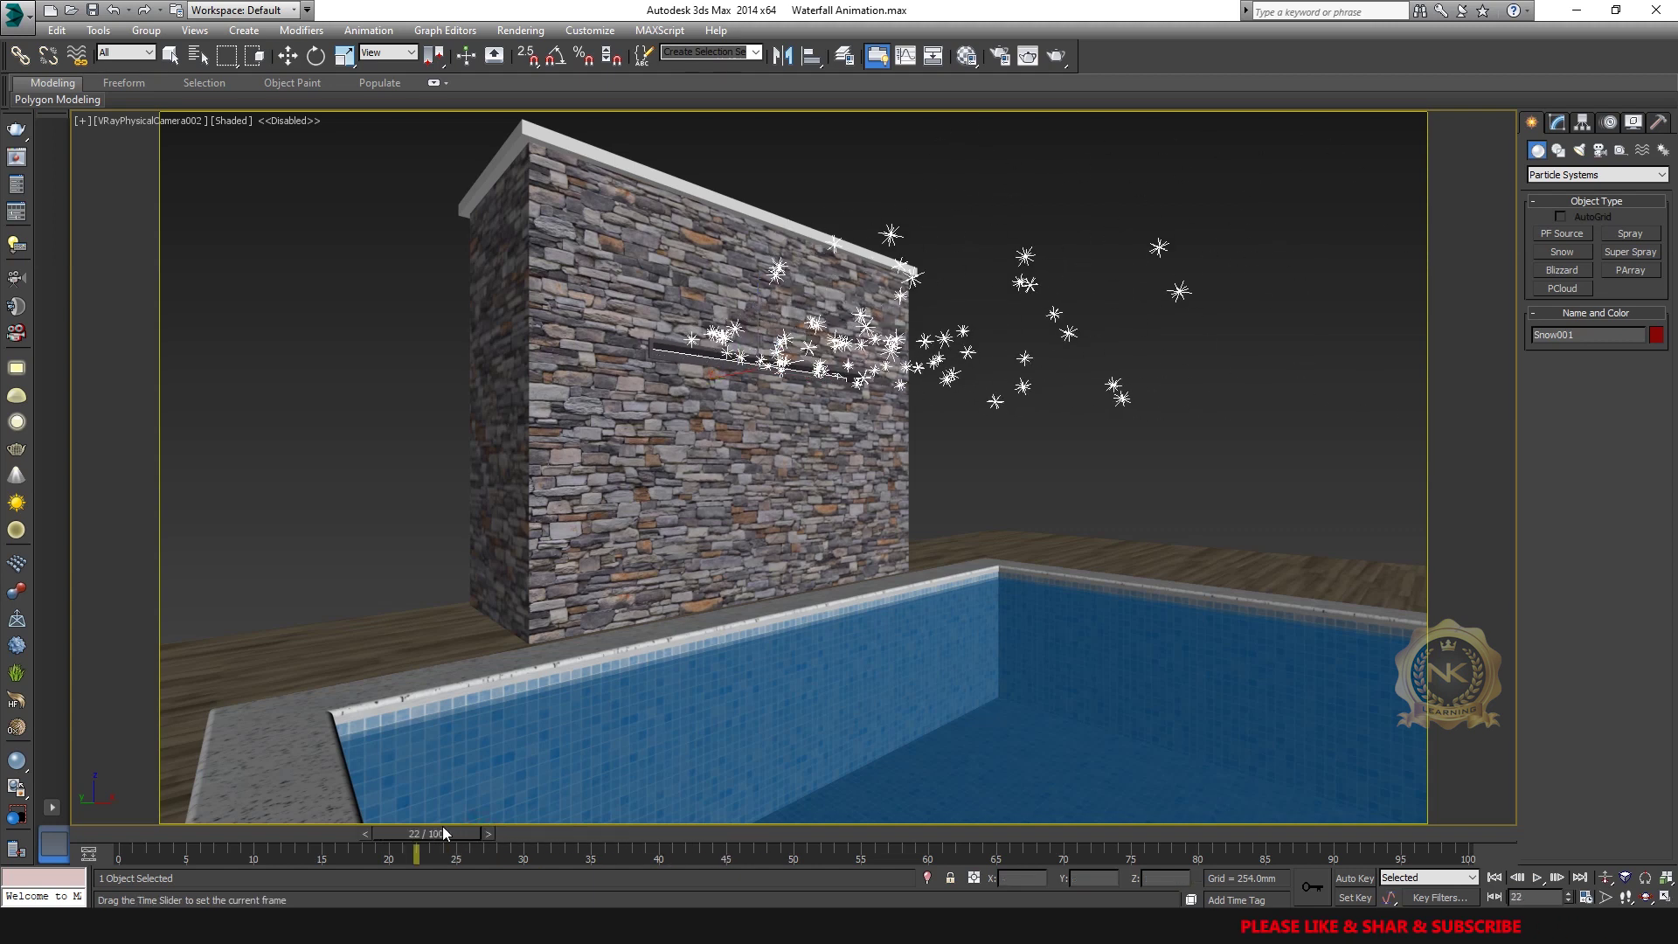
Create a Gravity space warp with an icon size of about 717 mm in the top view, near the wall's corner.
key("alt+w")
right_click(596, 306)
key("alt+w")
scroll(866, 325, "down", 5)
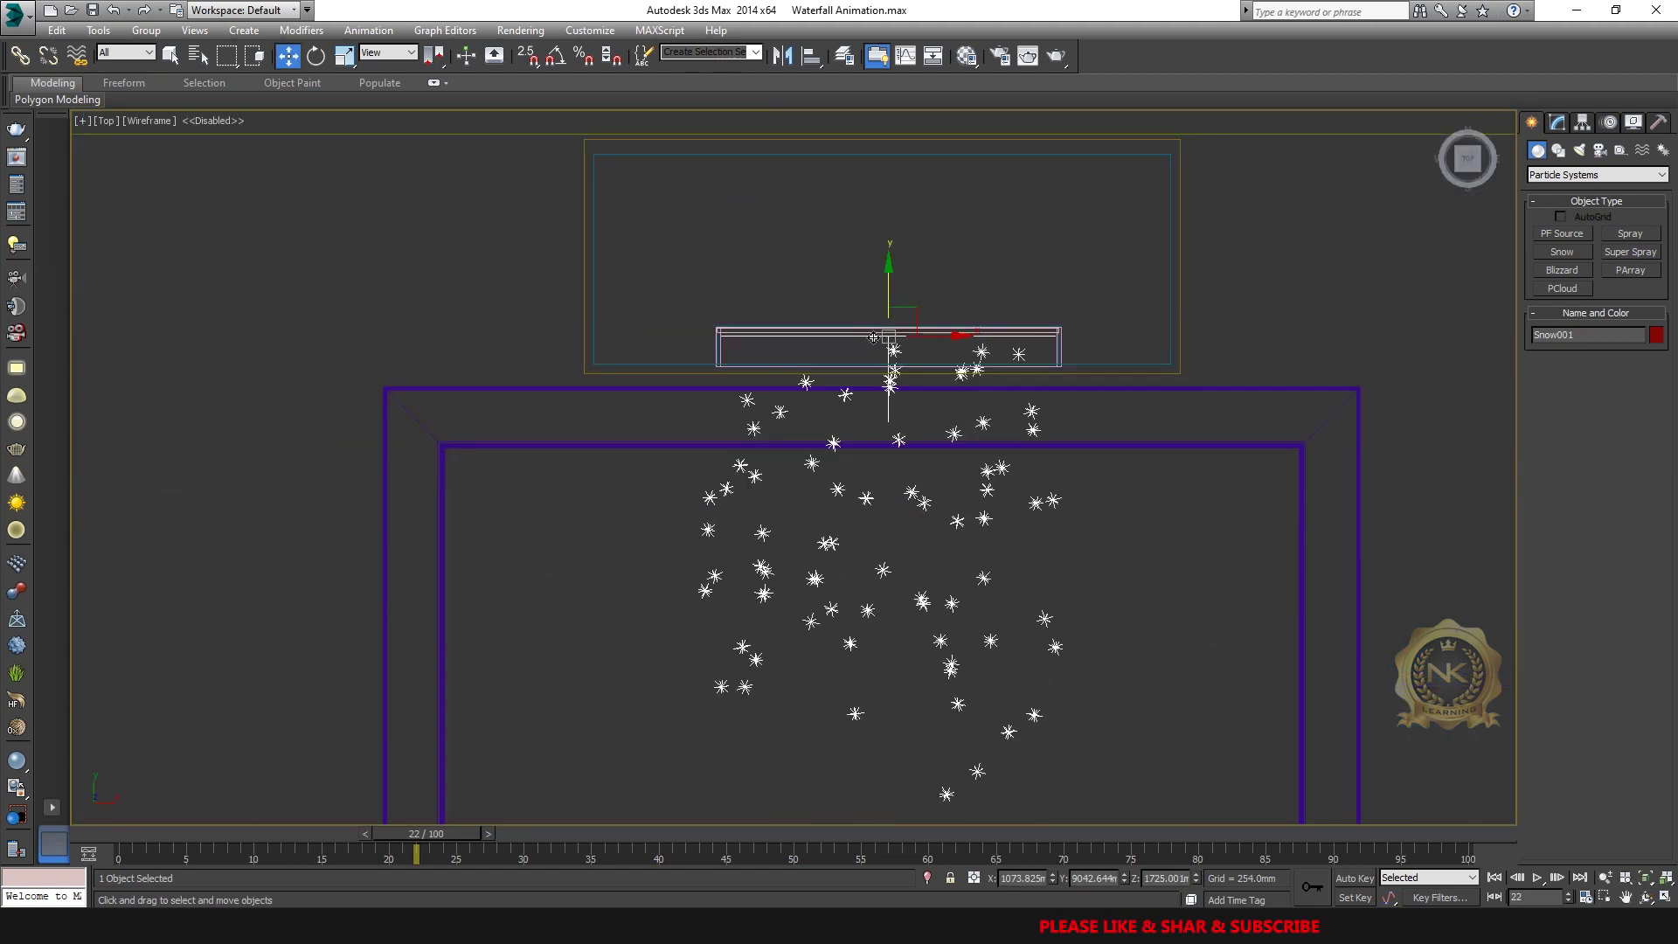
left_click(1642, 151)
left_click(1592, 175)
left_click(1591, 190)
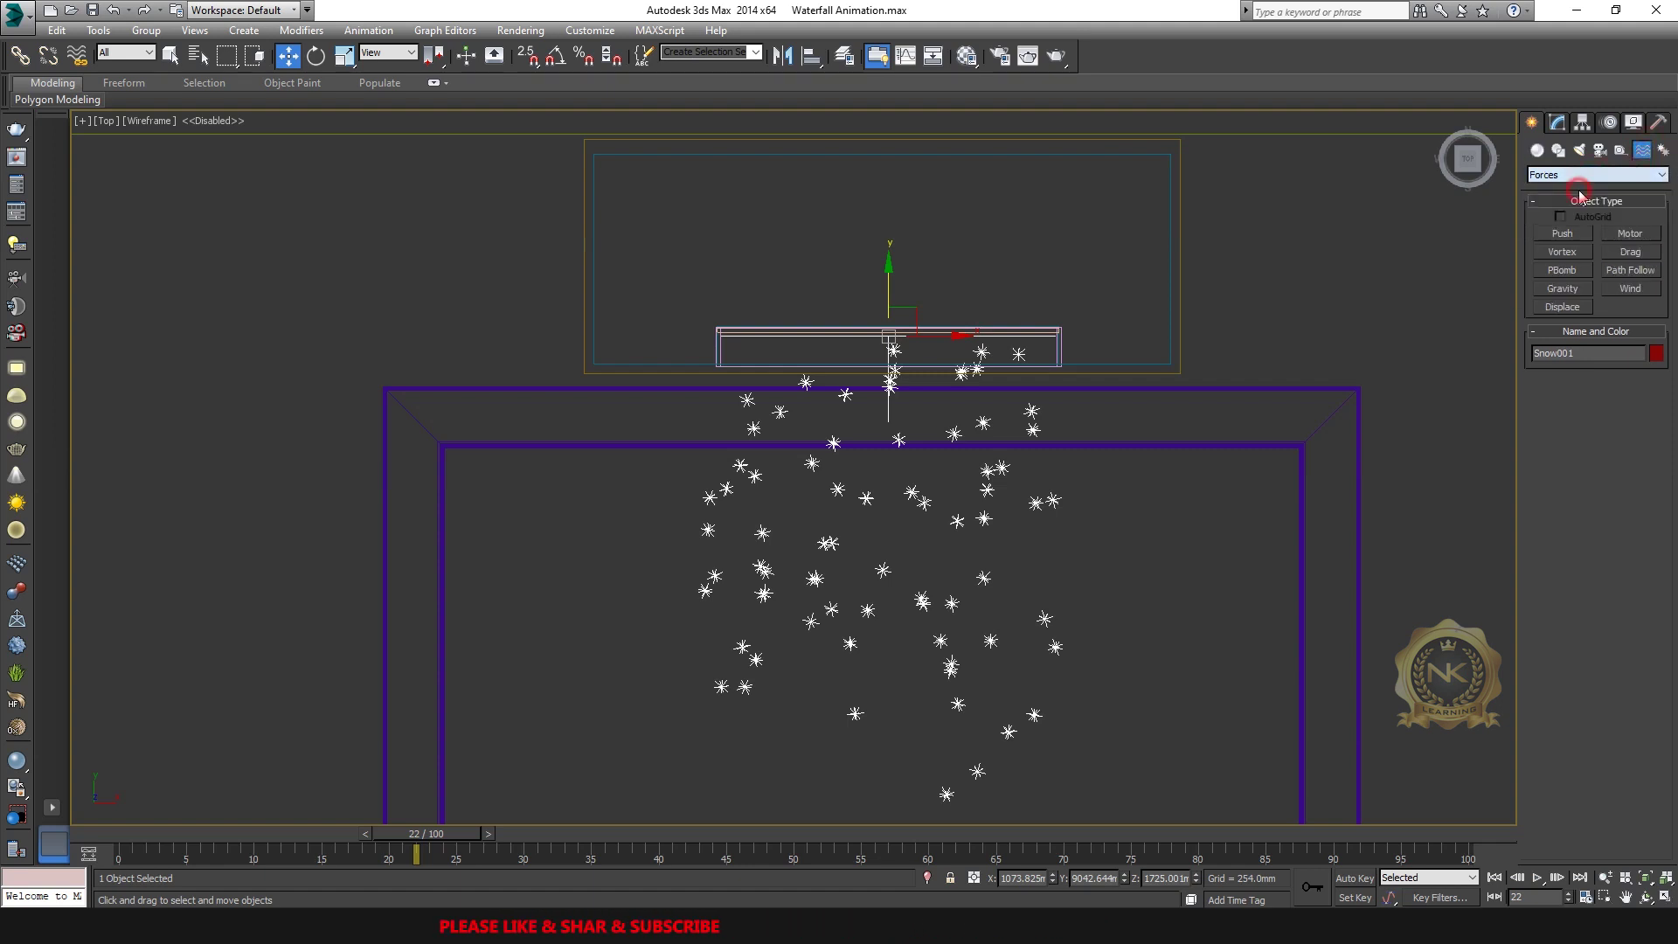
left_click(1573, 290)
middle_click_drag(1165, 413, 928, 426)
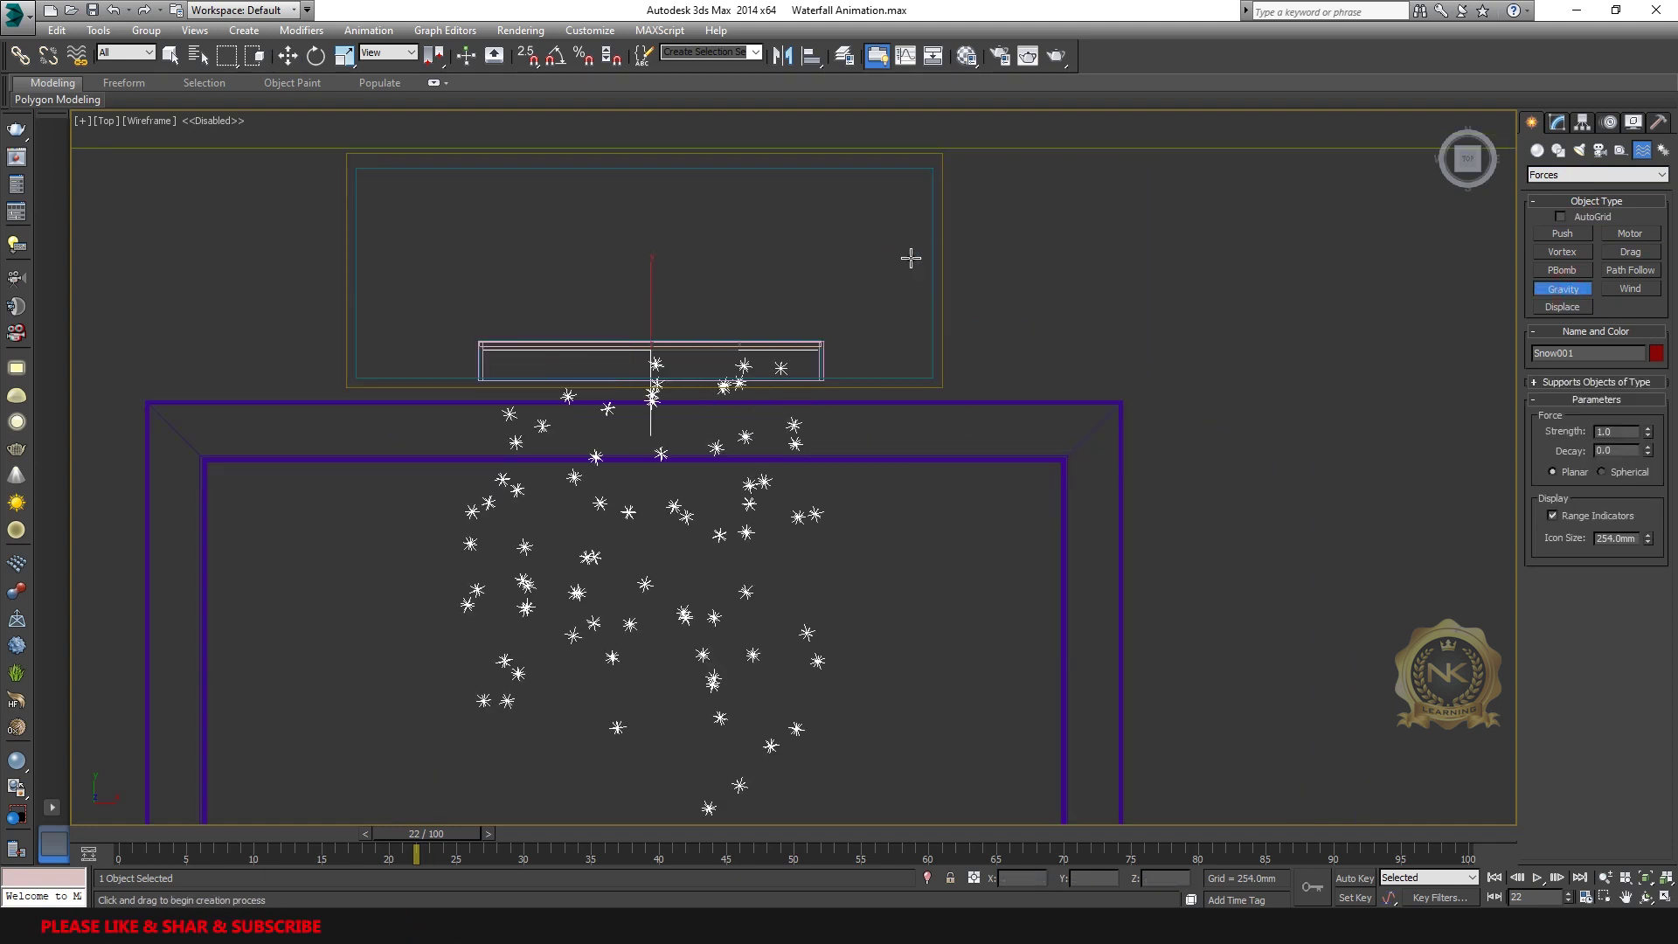
left_click_drag(975, 197, 1156, 344)
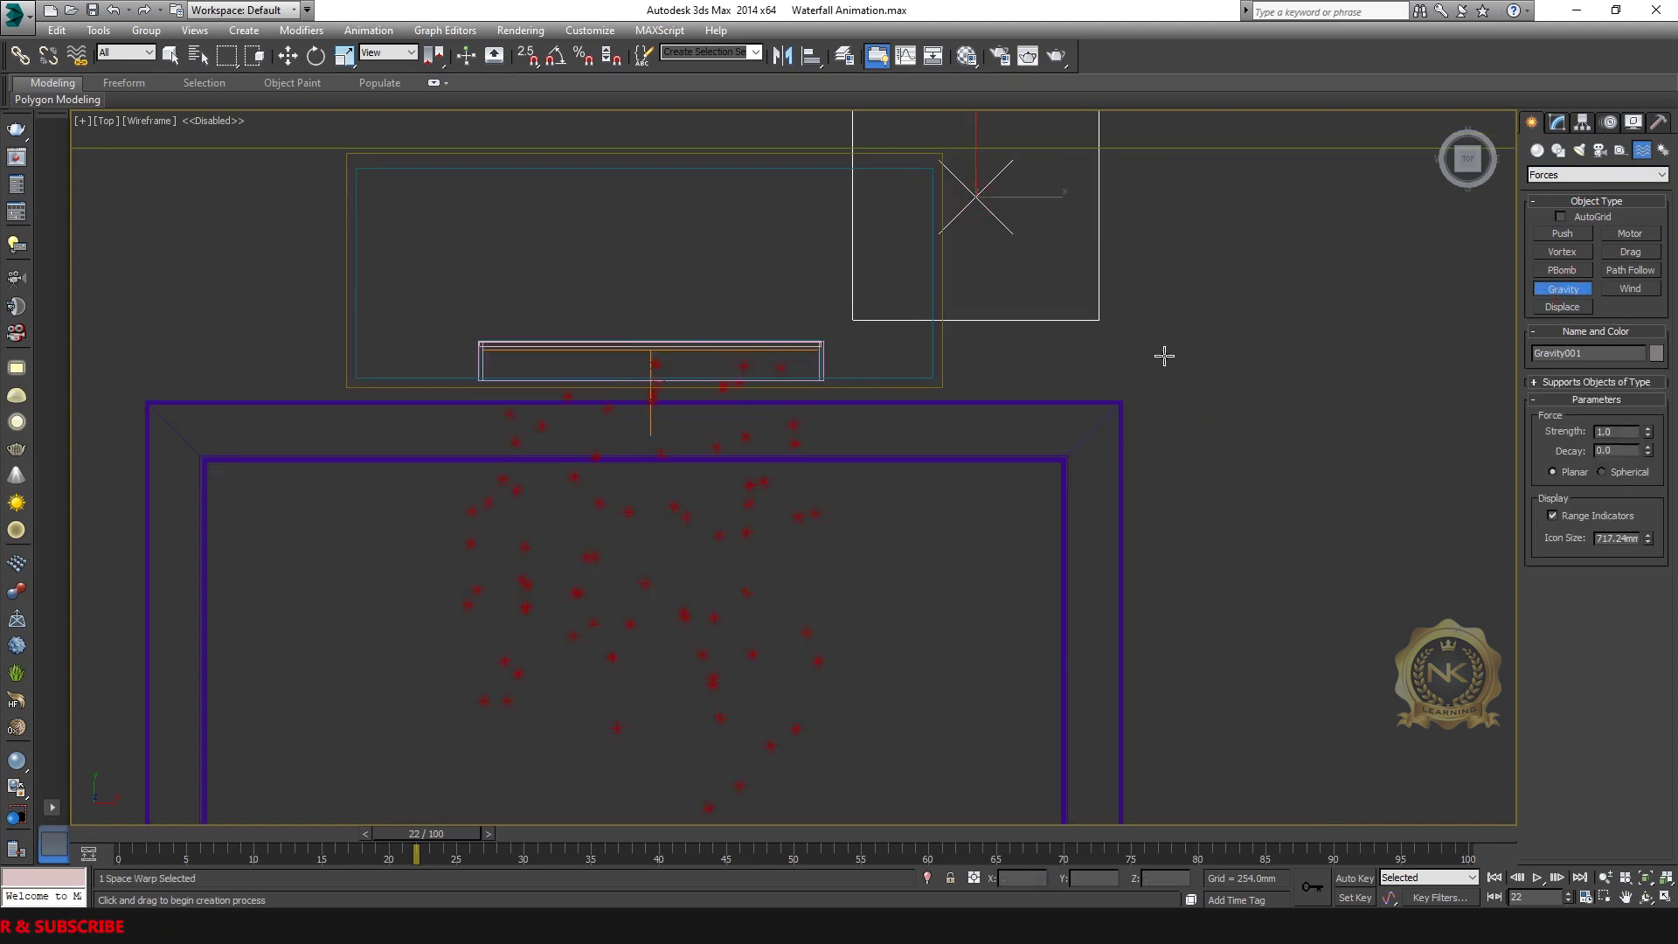
middle_click_drag(1172, 326, 1170, 450)
Move the Gravity space warp clear of the stone wall, to about X 3606 mm and Y 9405 mm.
left_click(288, 56)
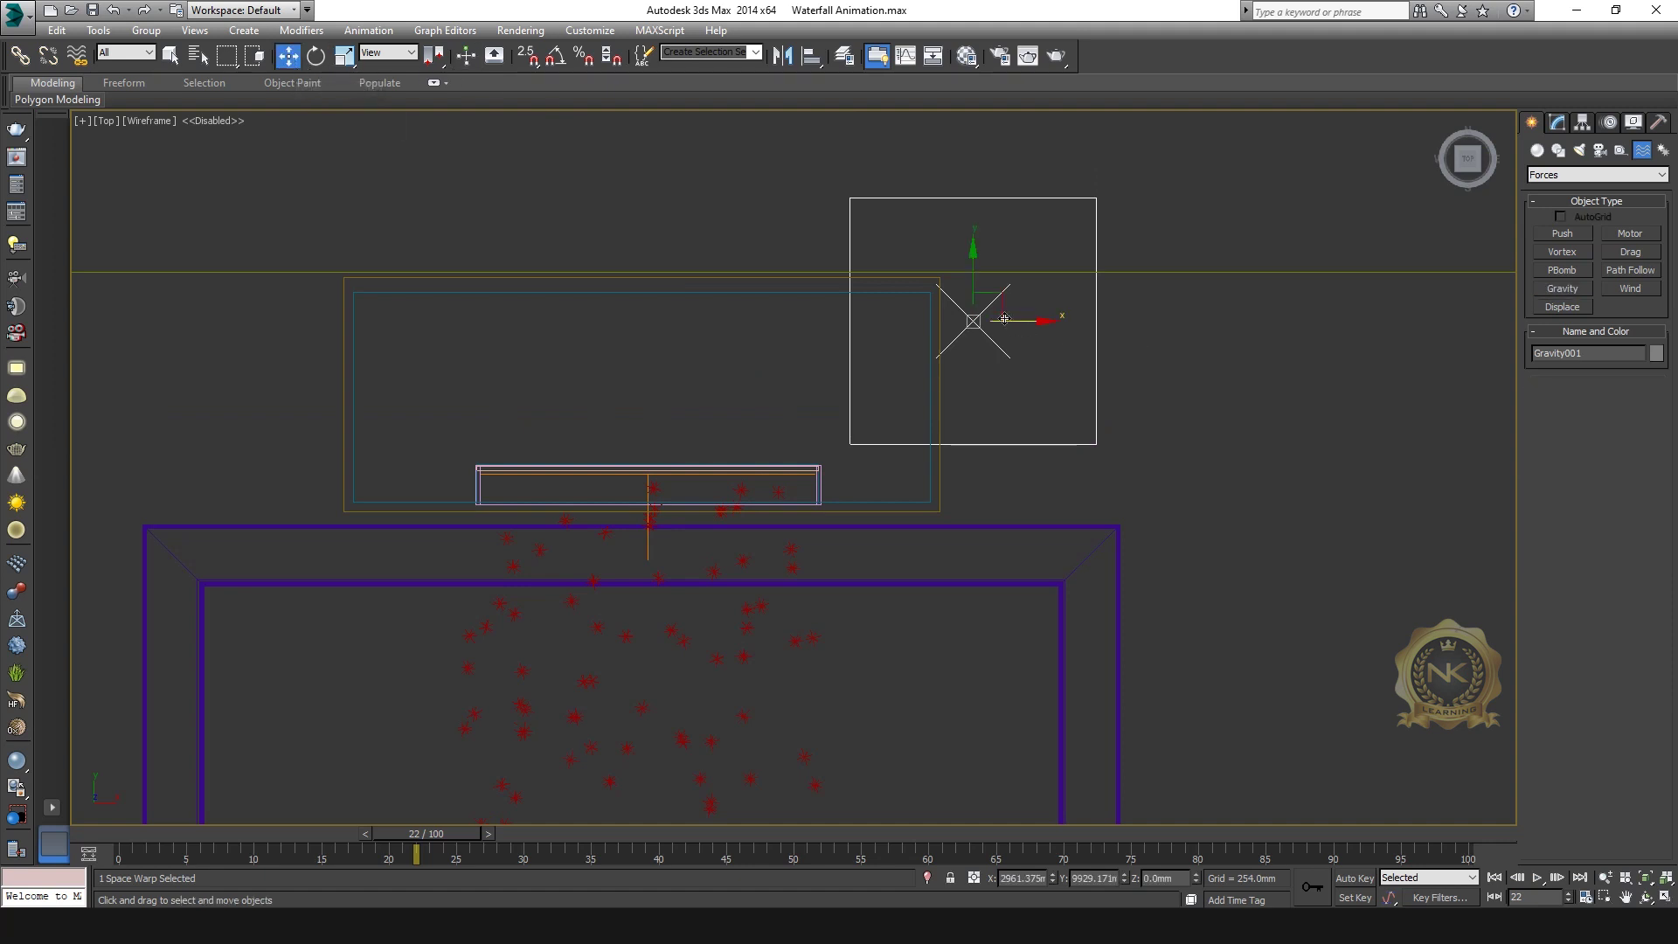
left_click_drag(987, 306, 1099, 396)
key("alt+w")
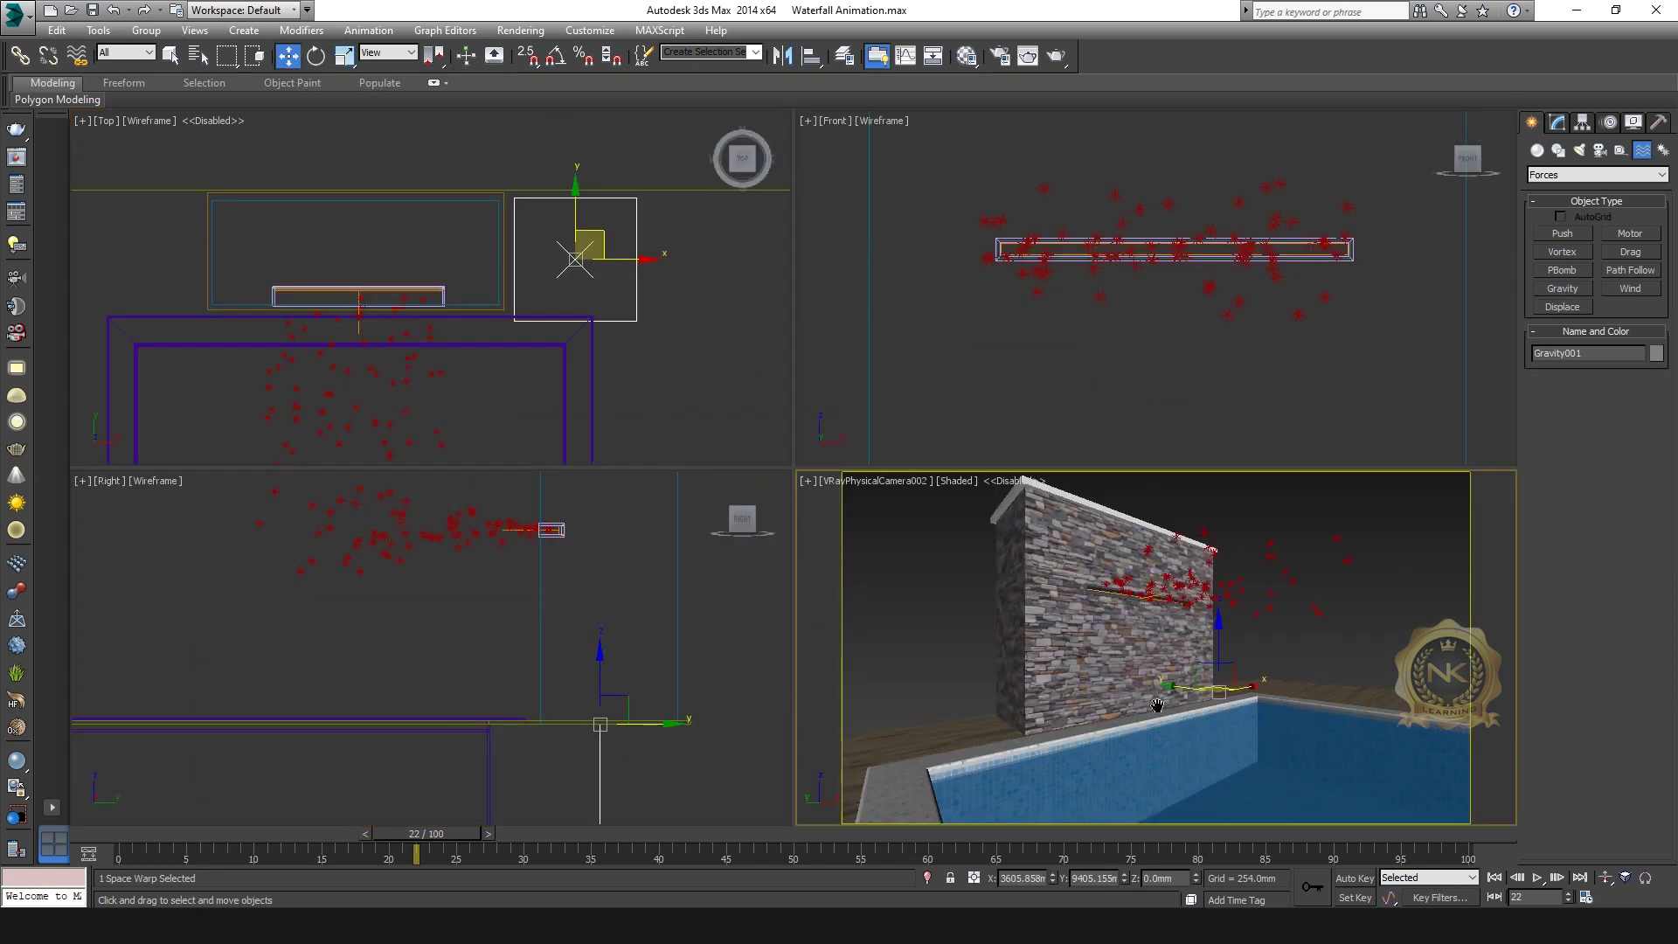
middle_click(1150, 703)
key("alt+w")
key("alt+w")
middle_click(514, 264)
key("alt+w")
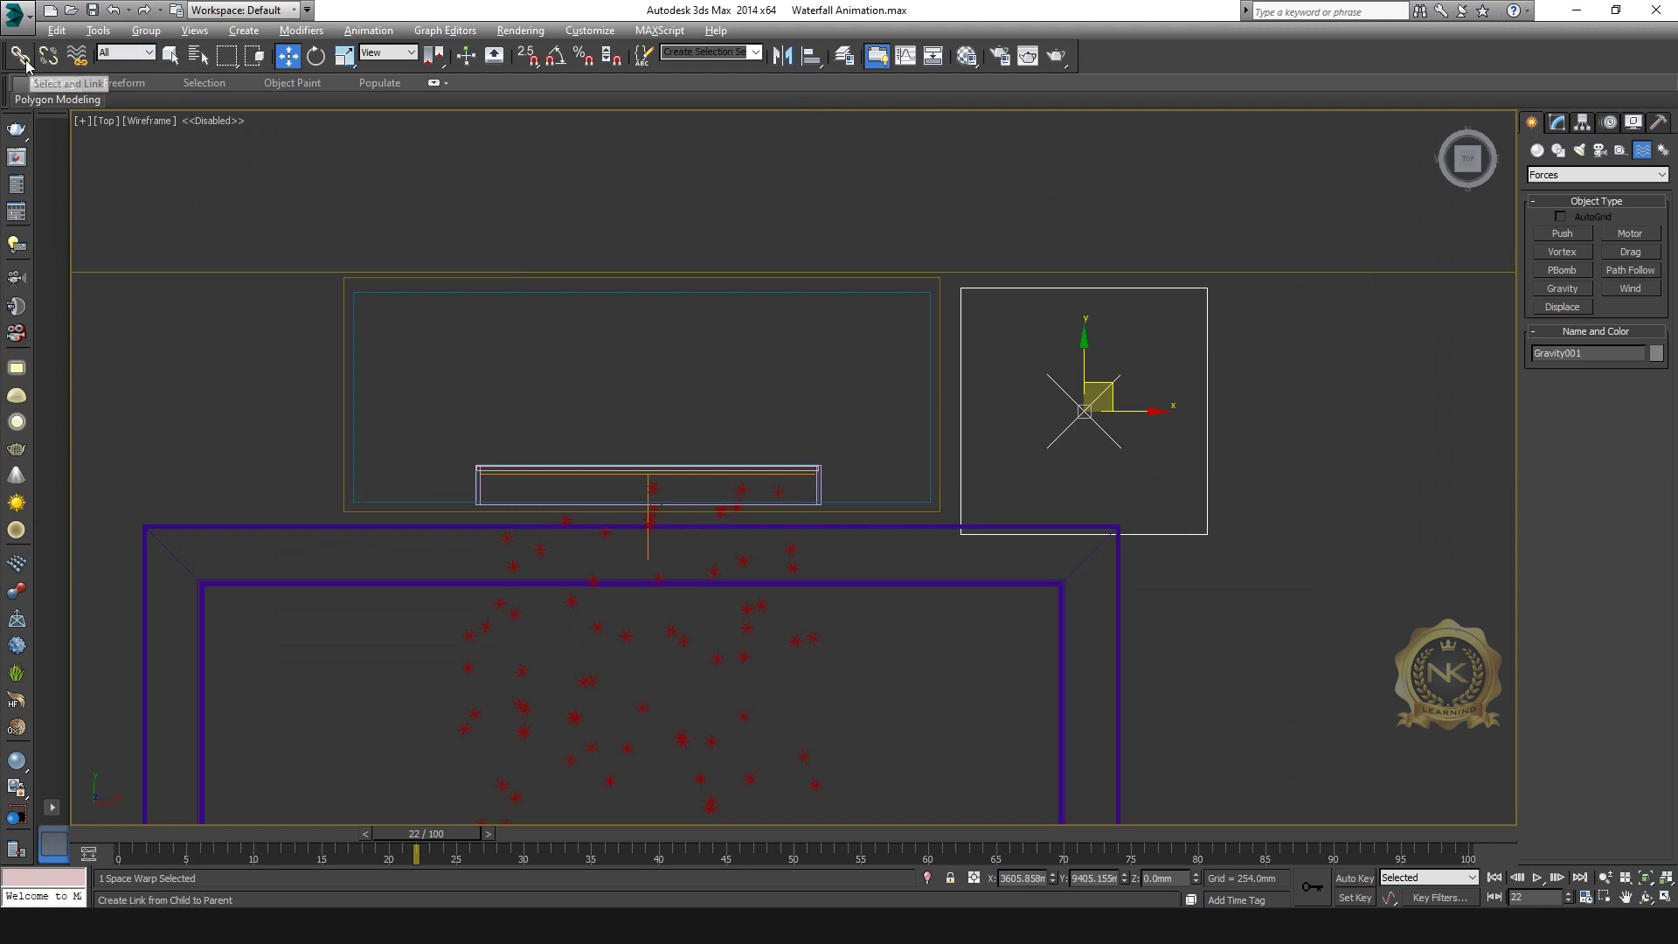
Bind the Gravity space warp to the Snow particle system.
left_click(76, 57)
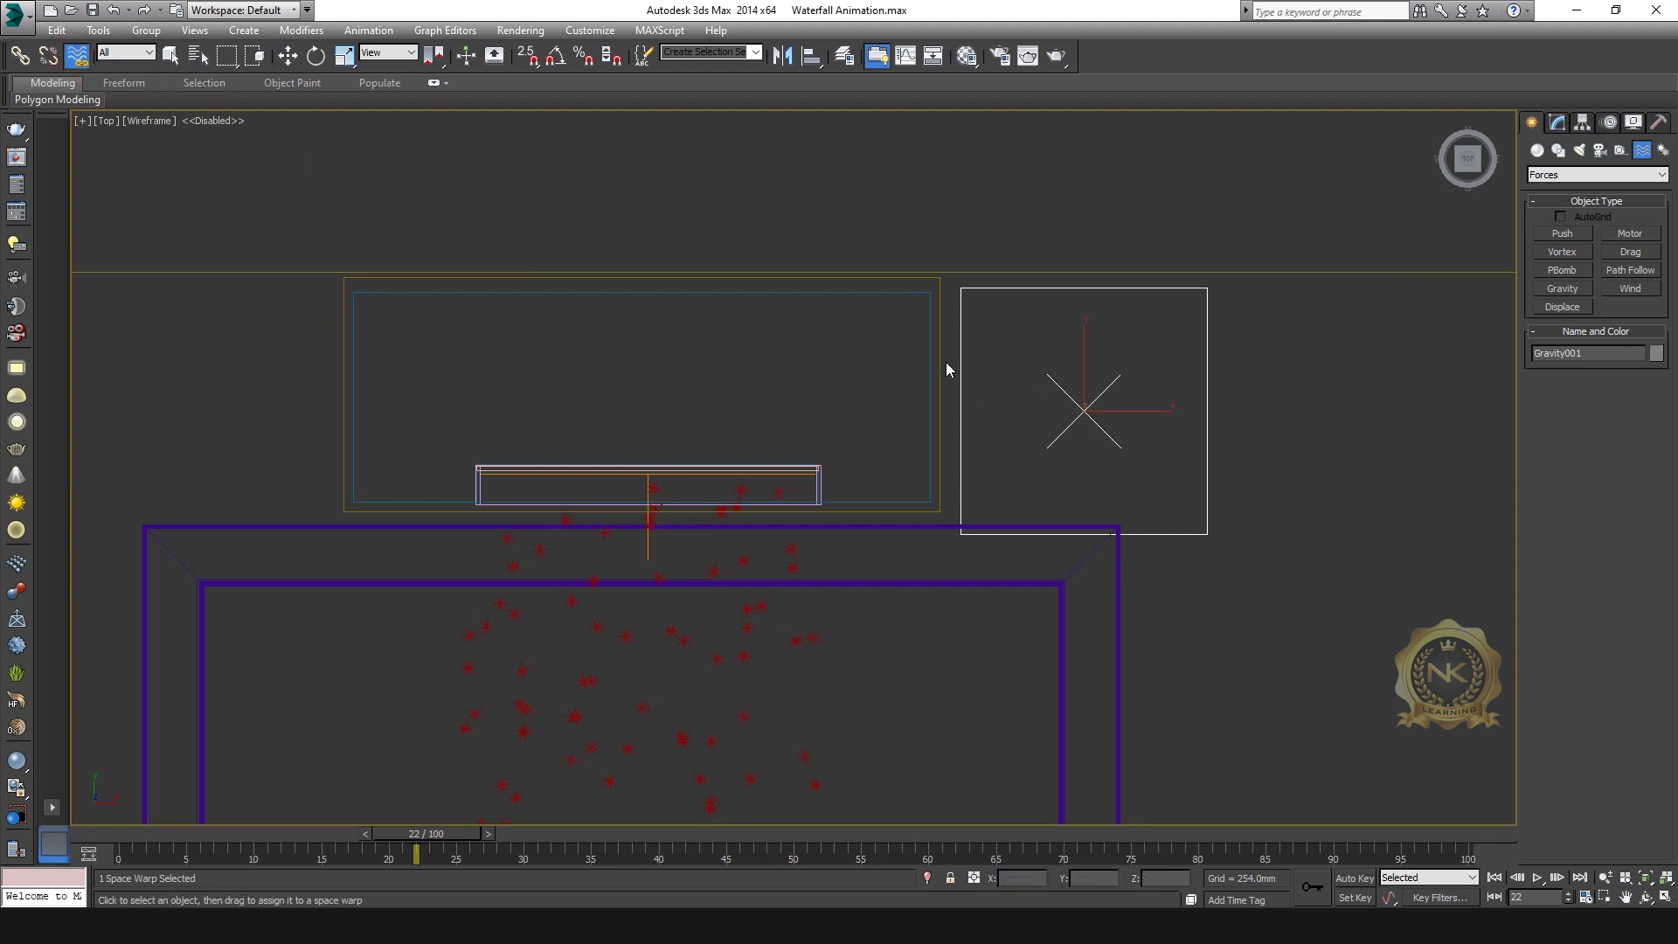
left_click_drag(962, 366, 818, 643)
left_click(289, 56)
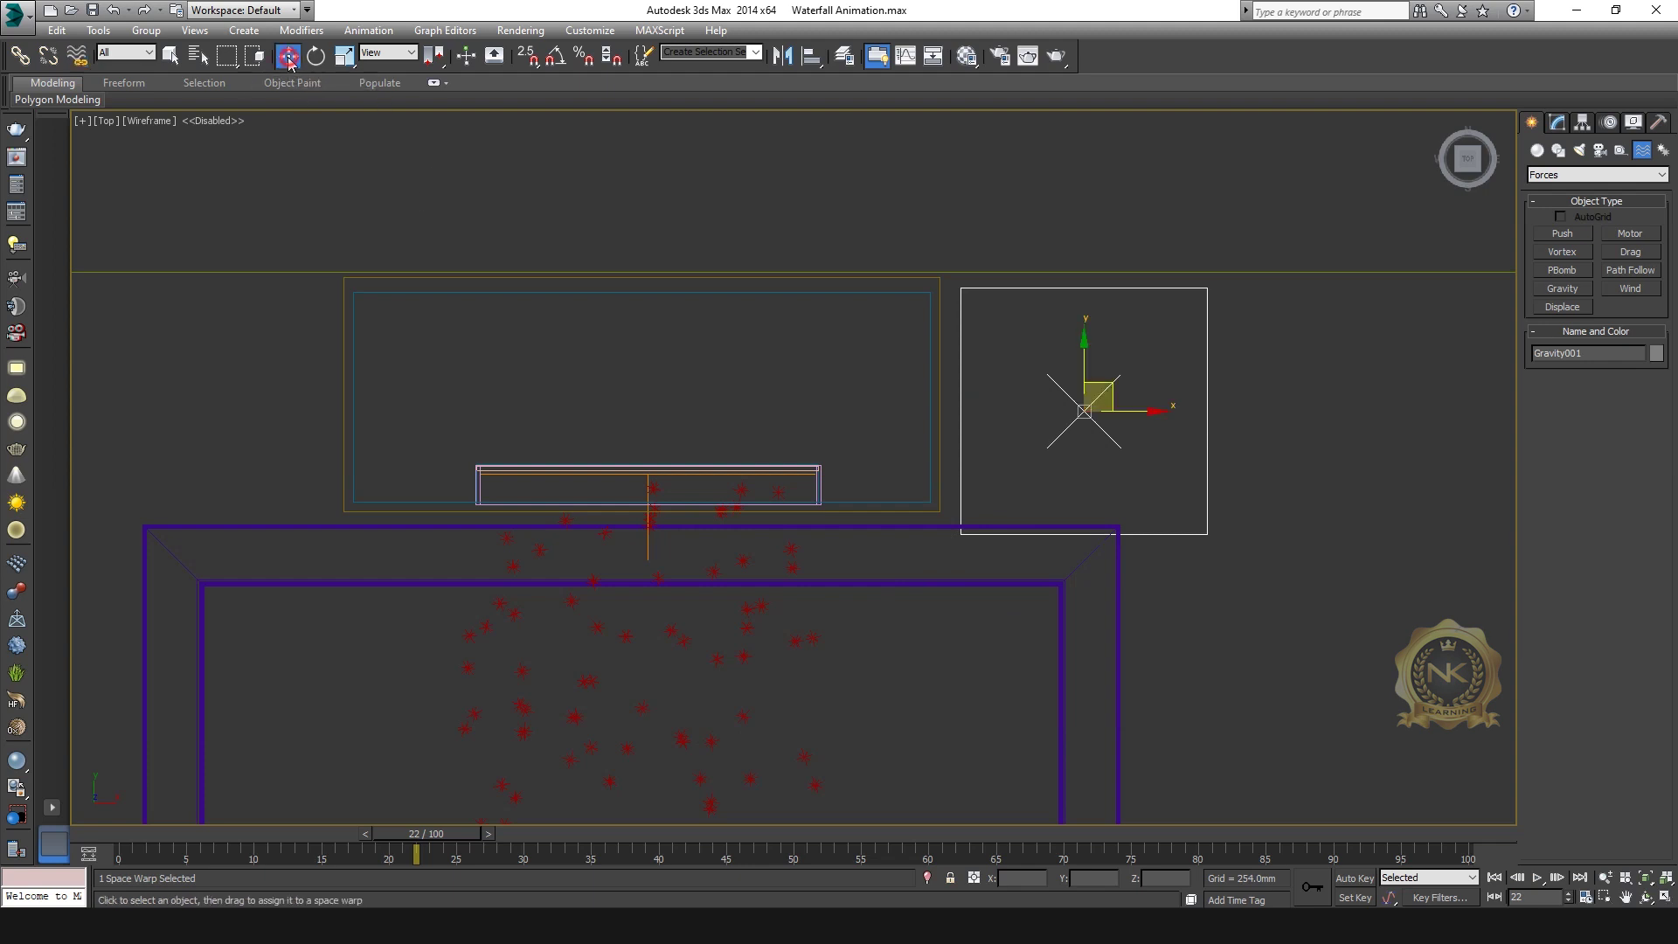
Scrub the timeline in the camera and right views to check how the particles fall toward the pool under gravity.
key("alt+w")
right_click(1180, 657)
key("alt+w")
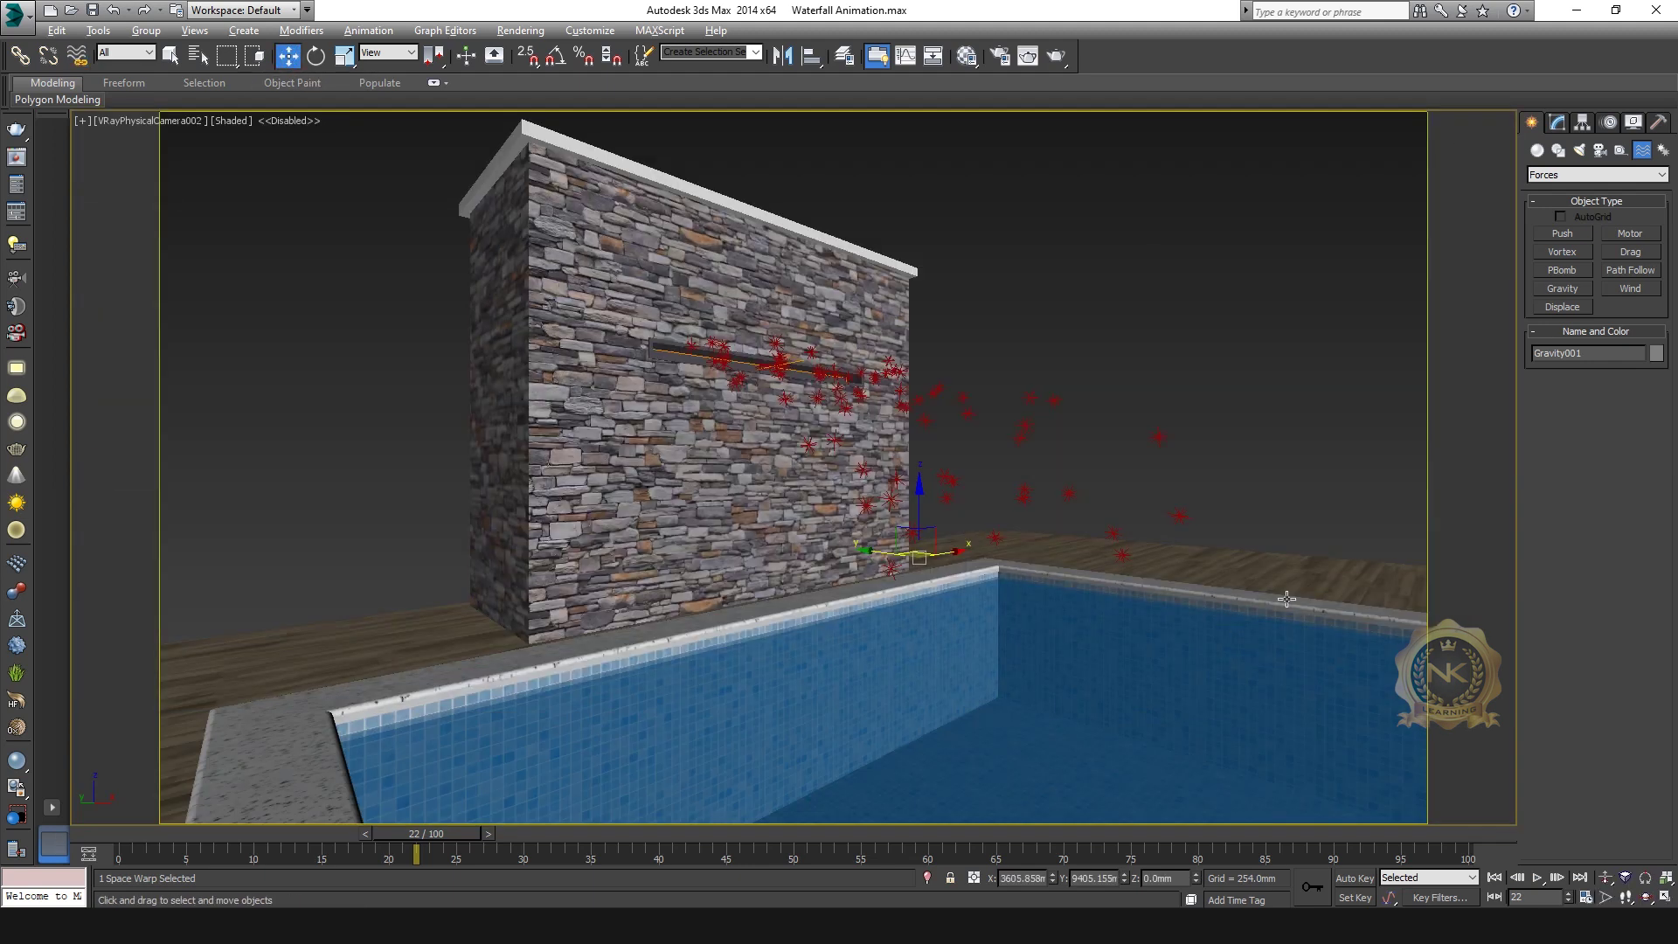
mouse_move(435, 832)
left_mouse_down()
mouse_move(523, 823)
mouse_move(461, 826)
left_mouse_up()
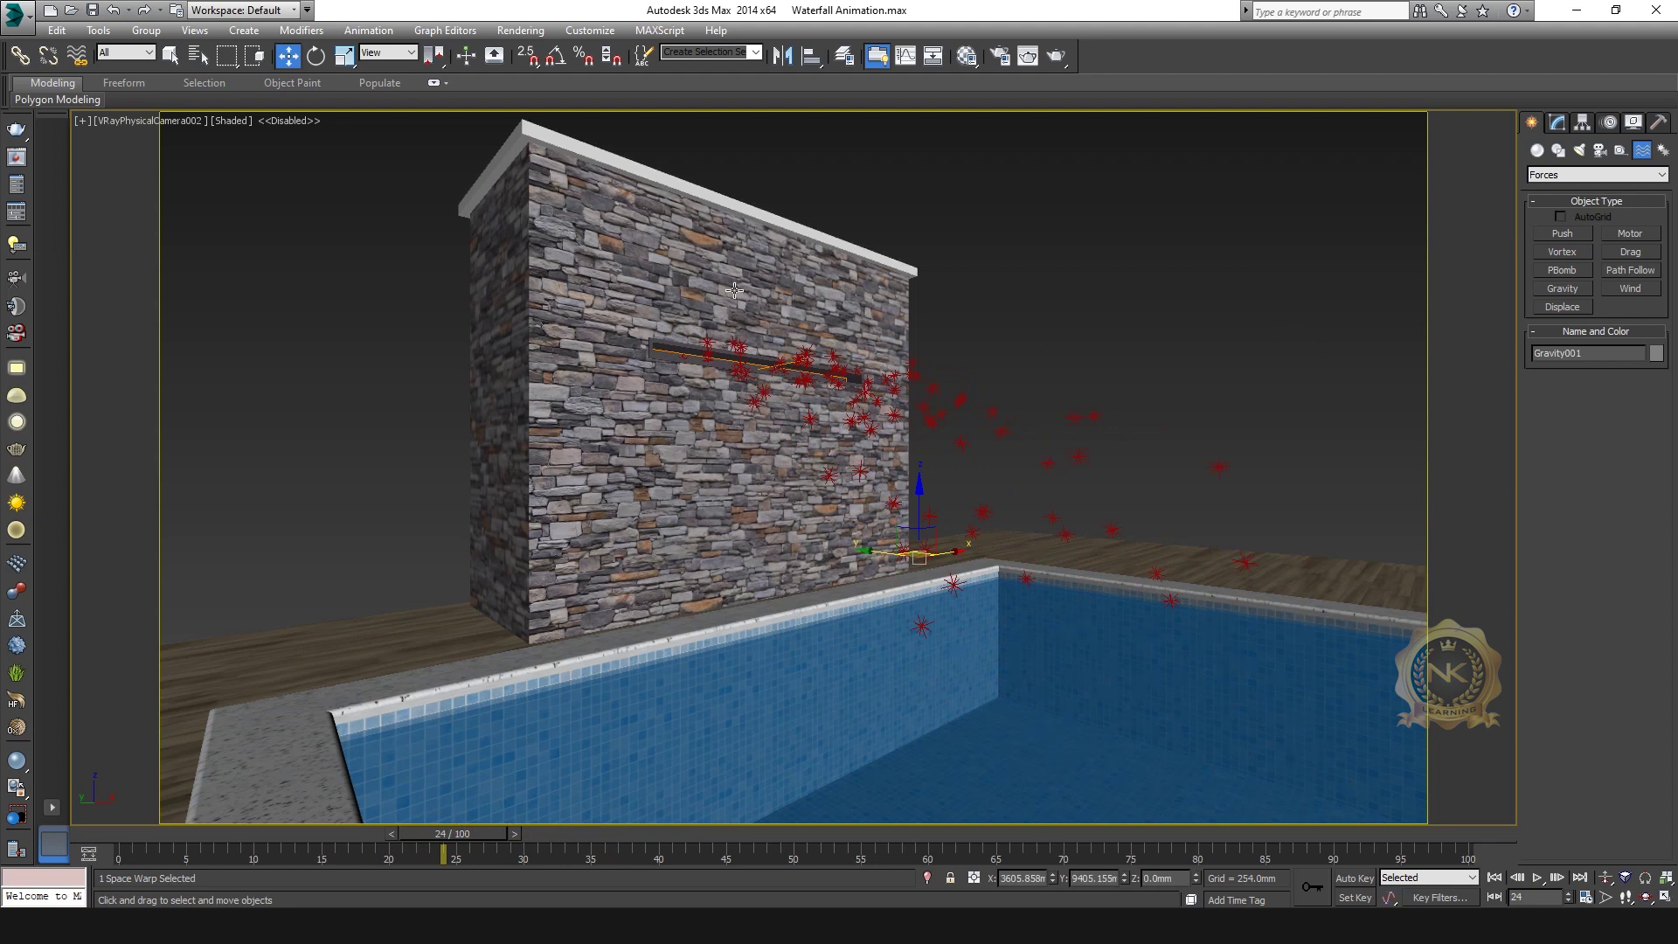
left_click_drag(470, 837, 535, 847)
key("alt+w")
key("alt+w")
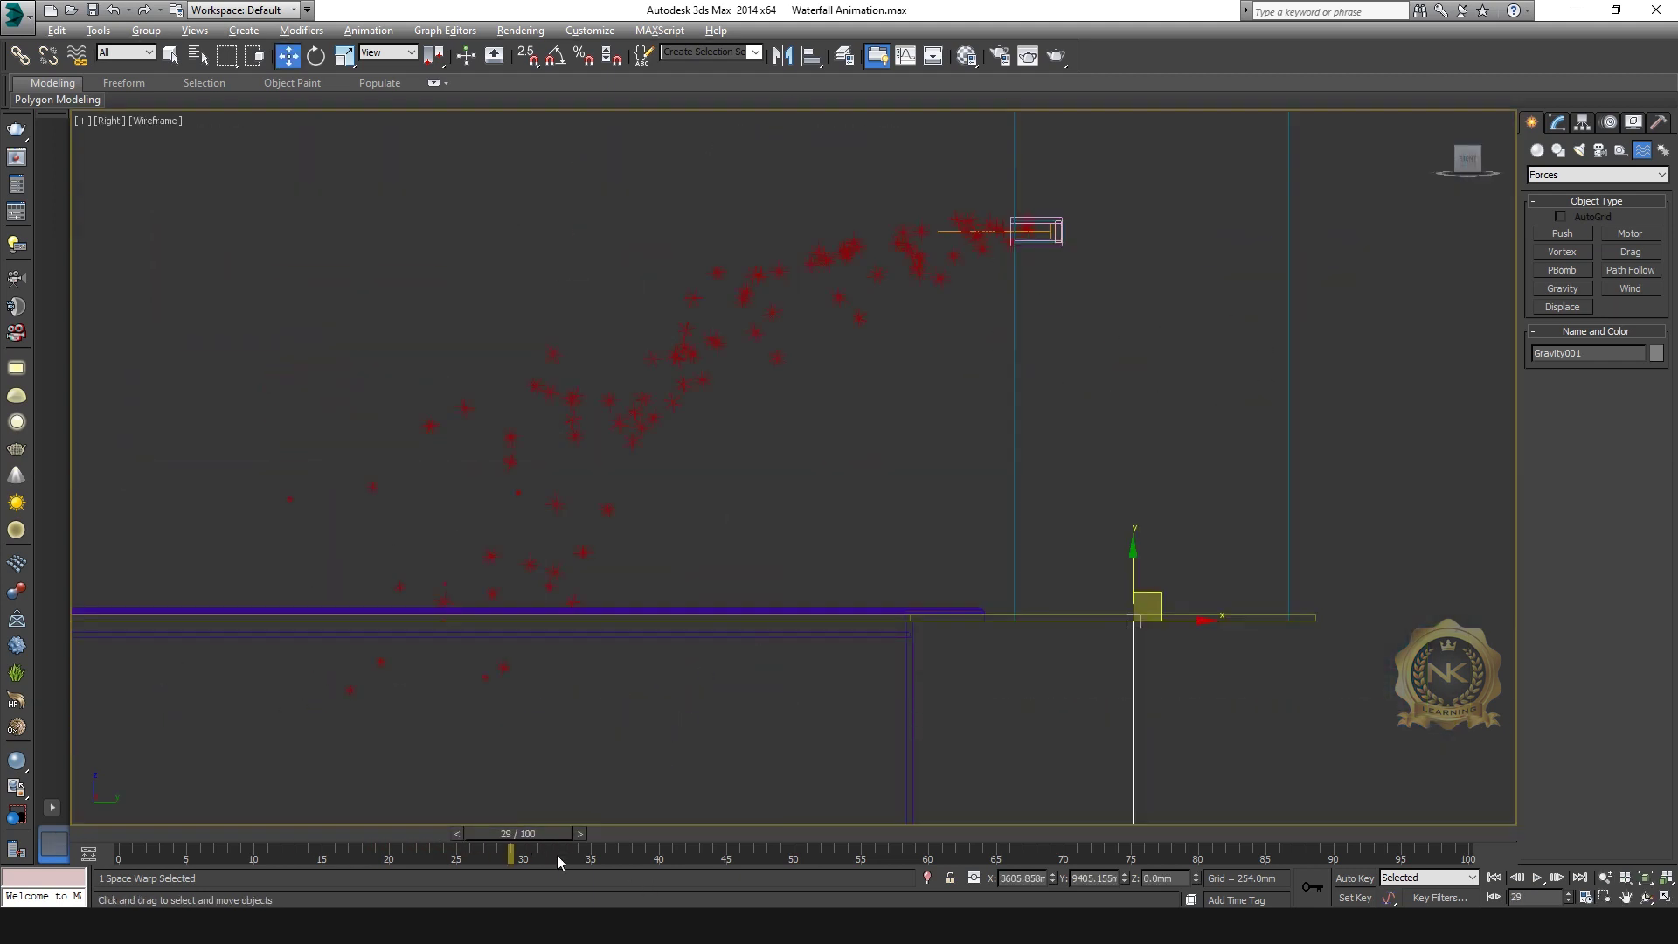
left_click_drag(534, 834, 588, 846)
key("w")
Set the Gravity space warp's strength to 2.0 and scrub back to frame 21 to check the fall.
middle_click_drag(1169, 695, 1108, 596)
scroll(1132, 580, "down", 2)
left_click(1112, 620)
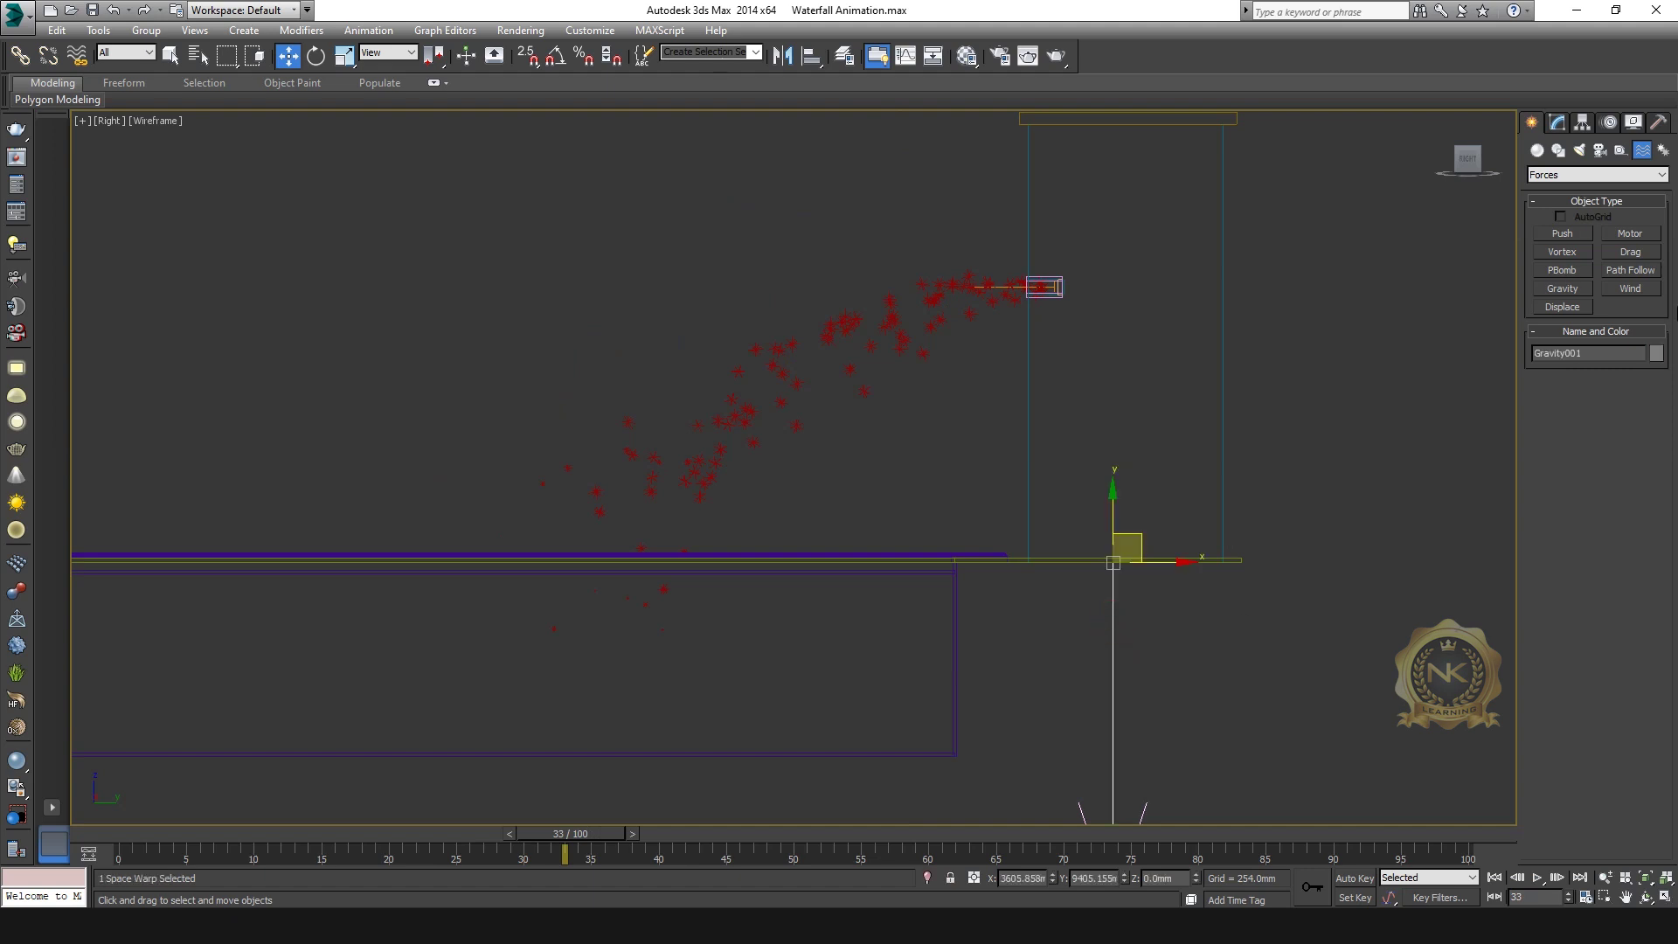
left_click(1558, 122)
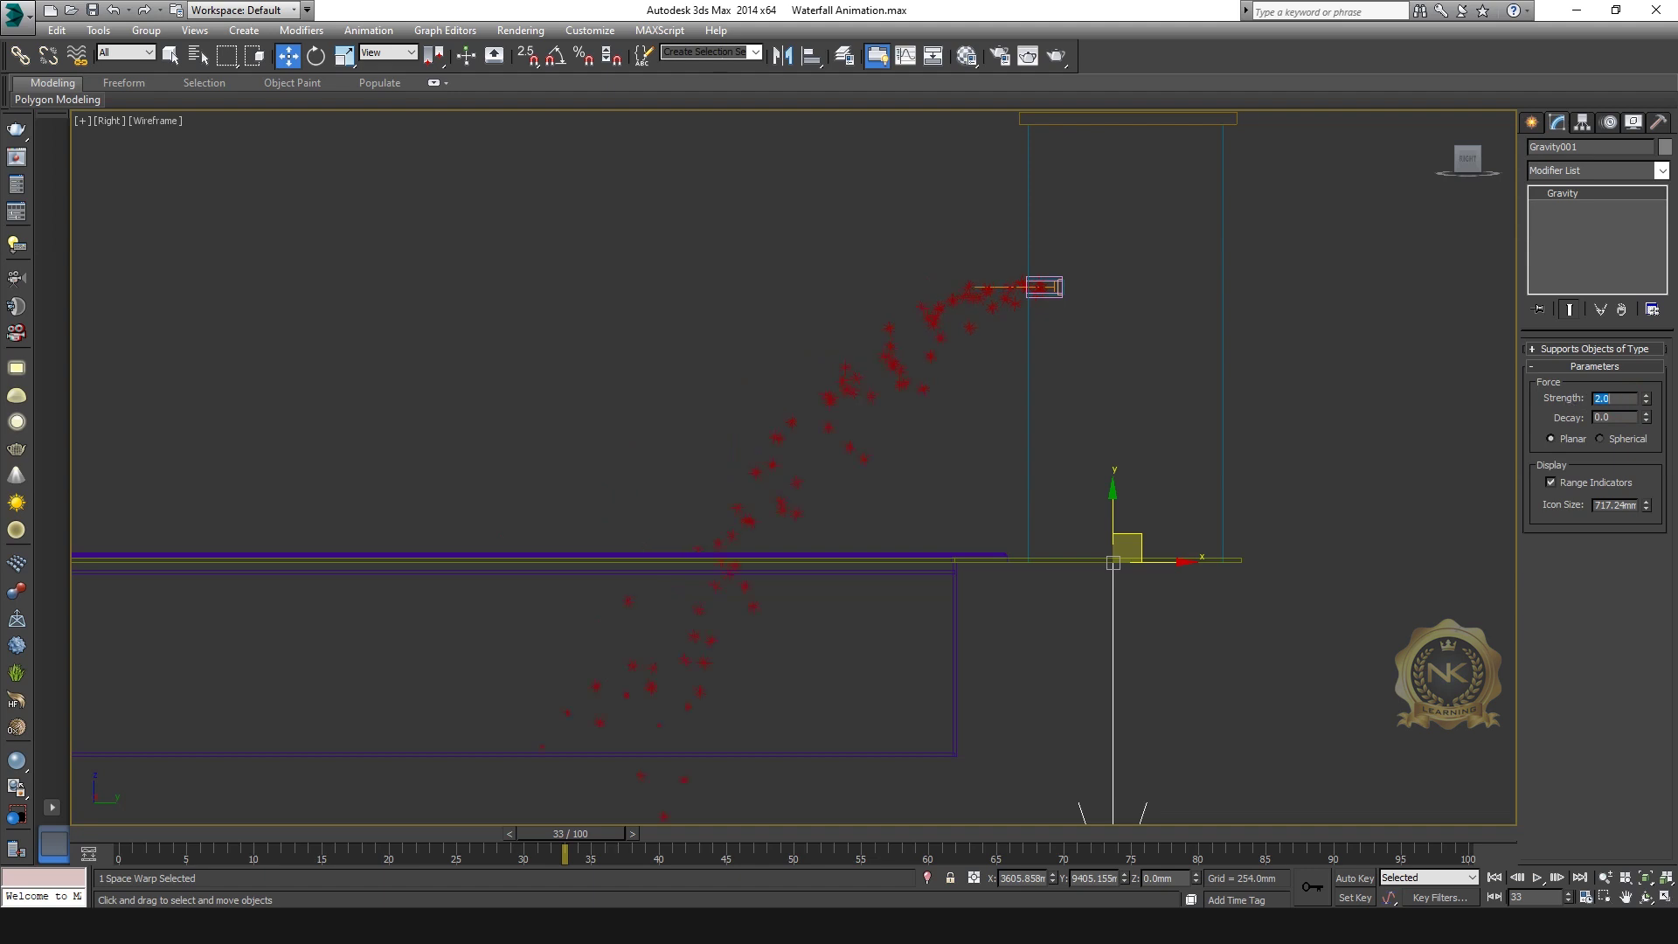
left_click_drag(584, 839, 424, 824)
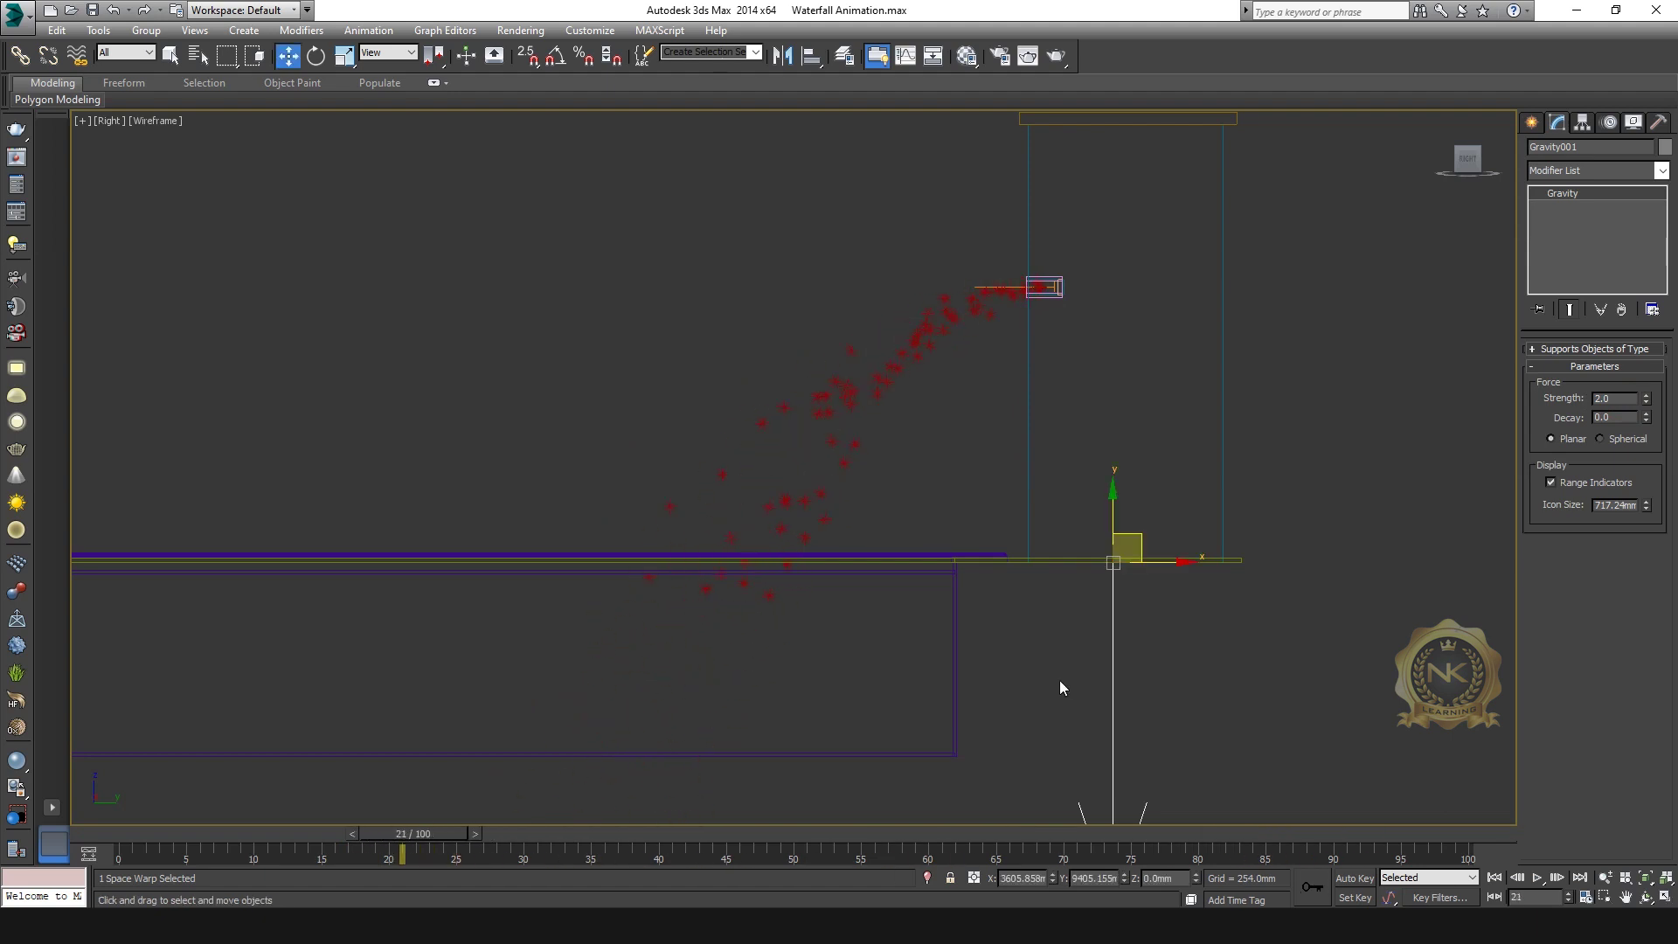
Select the Snow particle system and set its viewport count to 250 in its base parameters.
key("alt+w")
right_click(1270, 715)
key("alt+w")
key("alt+w")
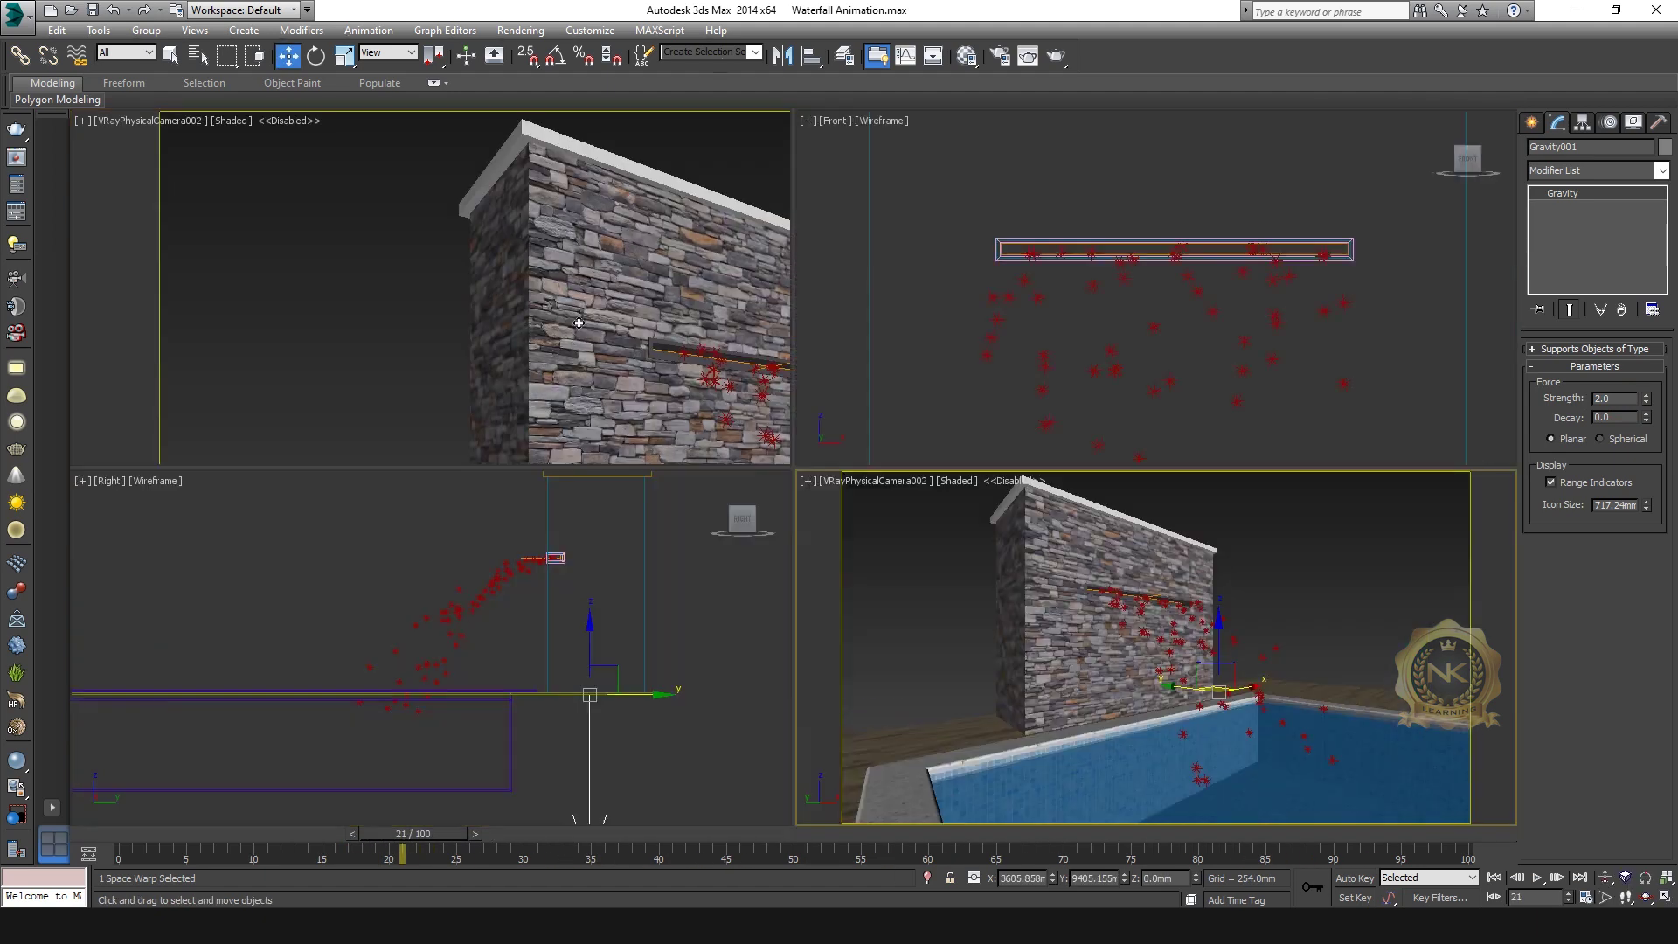
right_click(579, 322)
key("t")
key("alt+w")
left_click(689, 628)
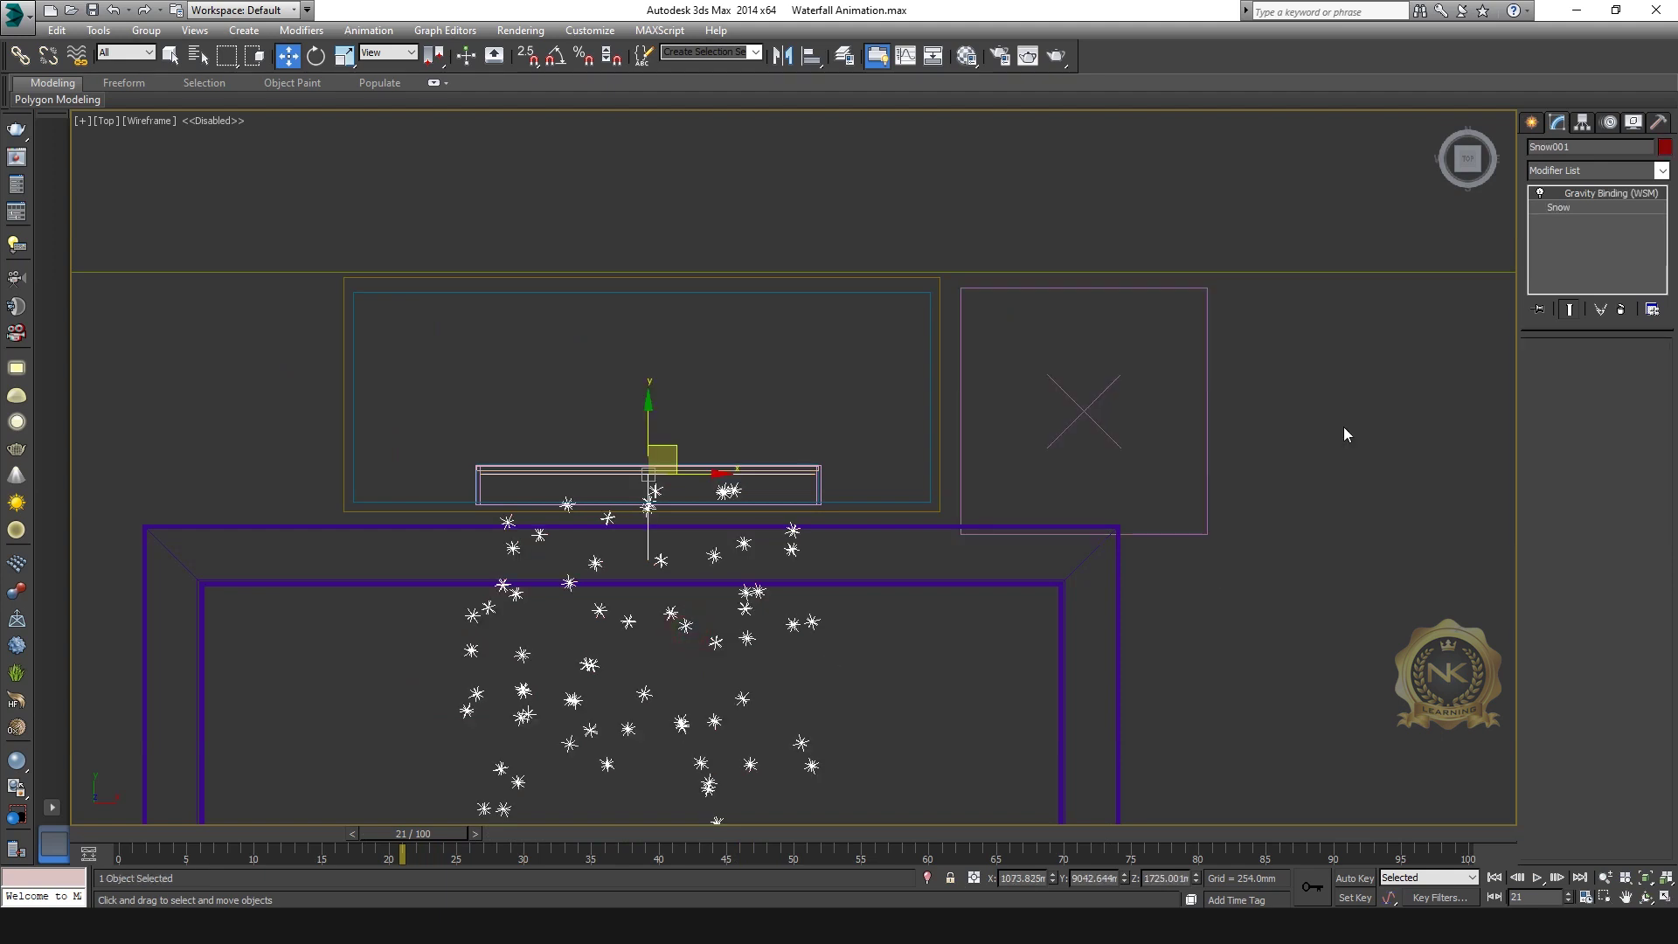
left_click(1576, 208)
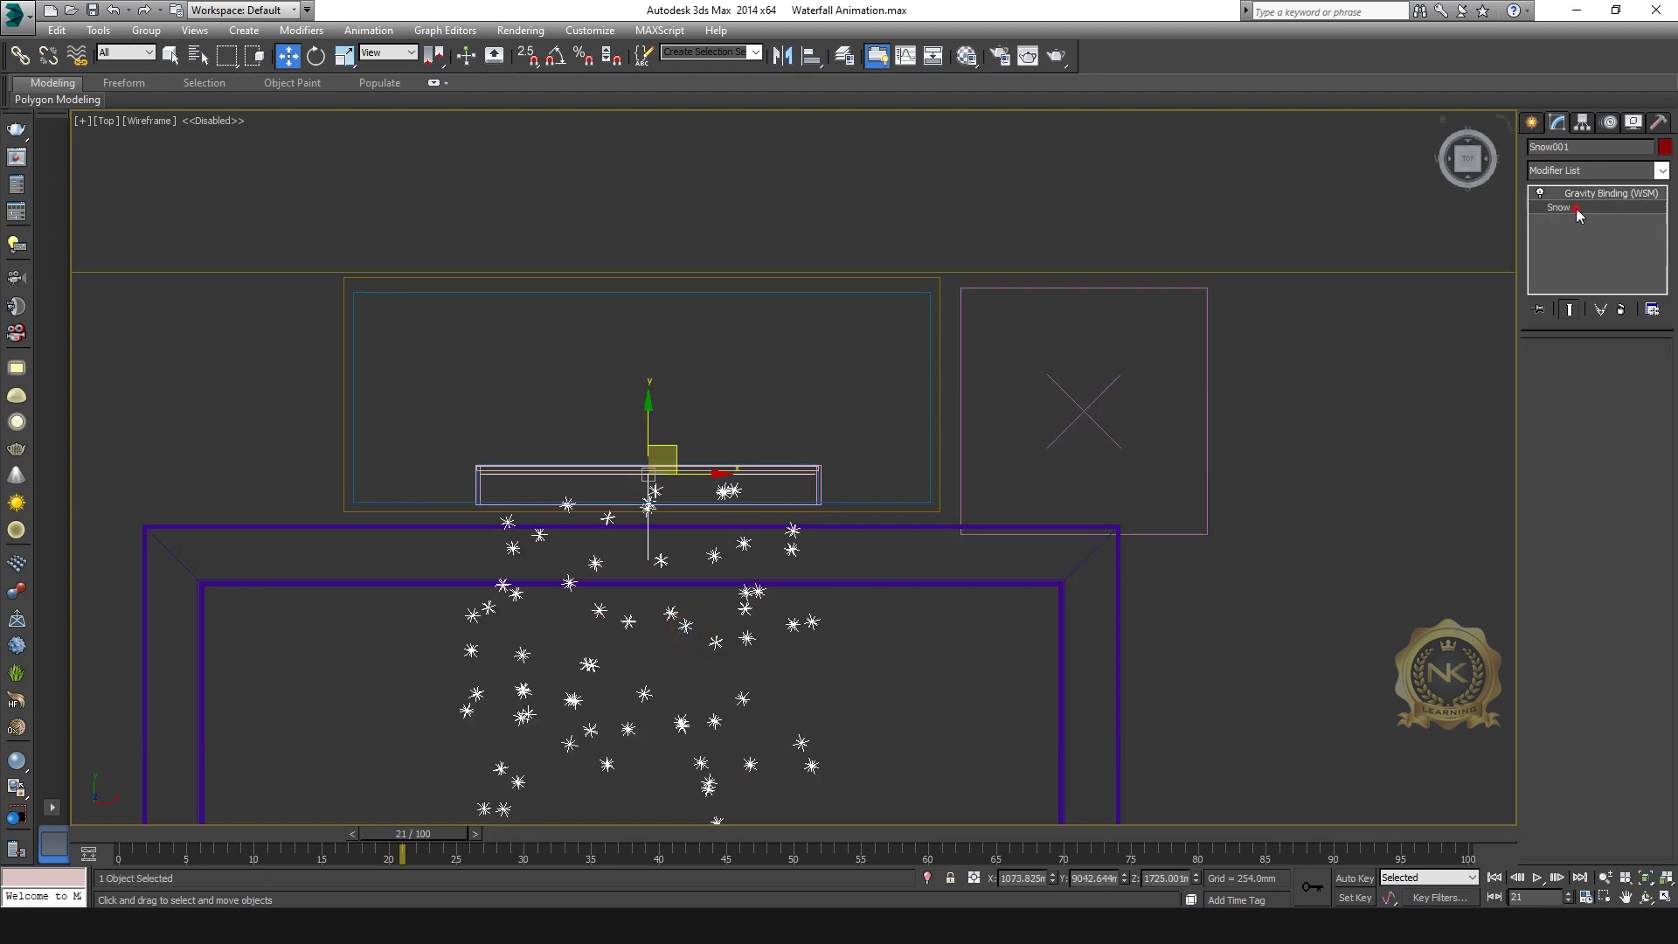
key("alt+w")
right_click(1101, 708)
key("alt+w")
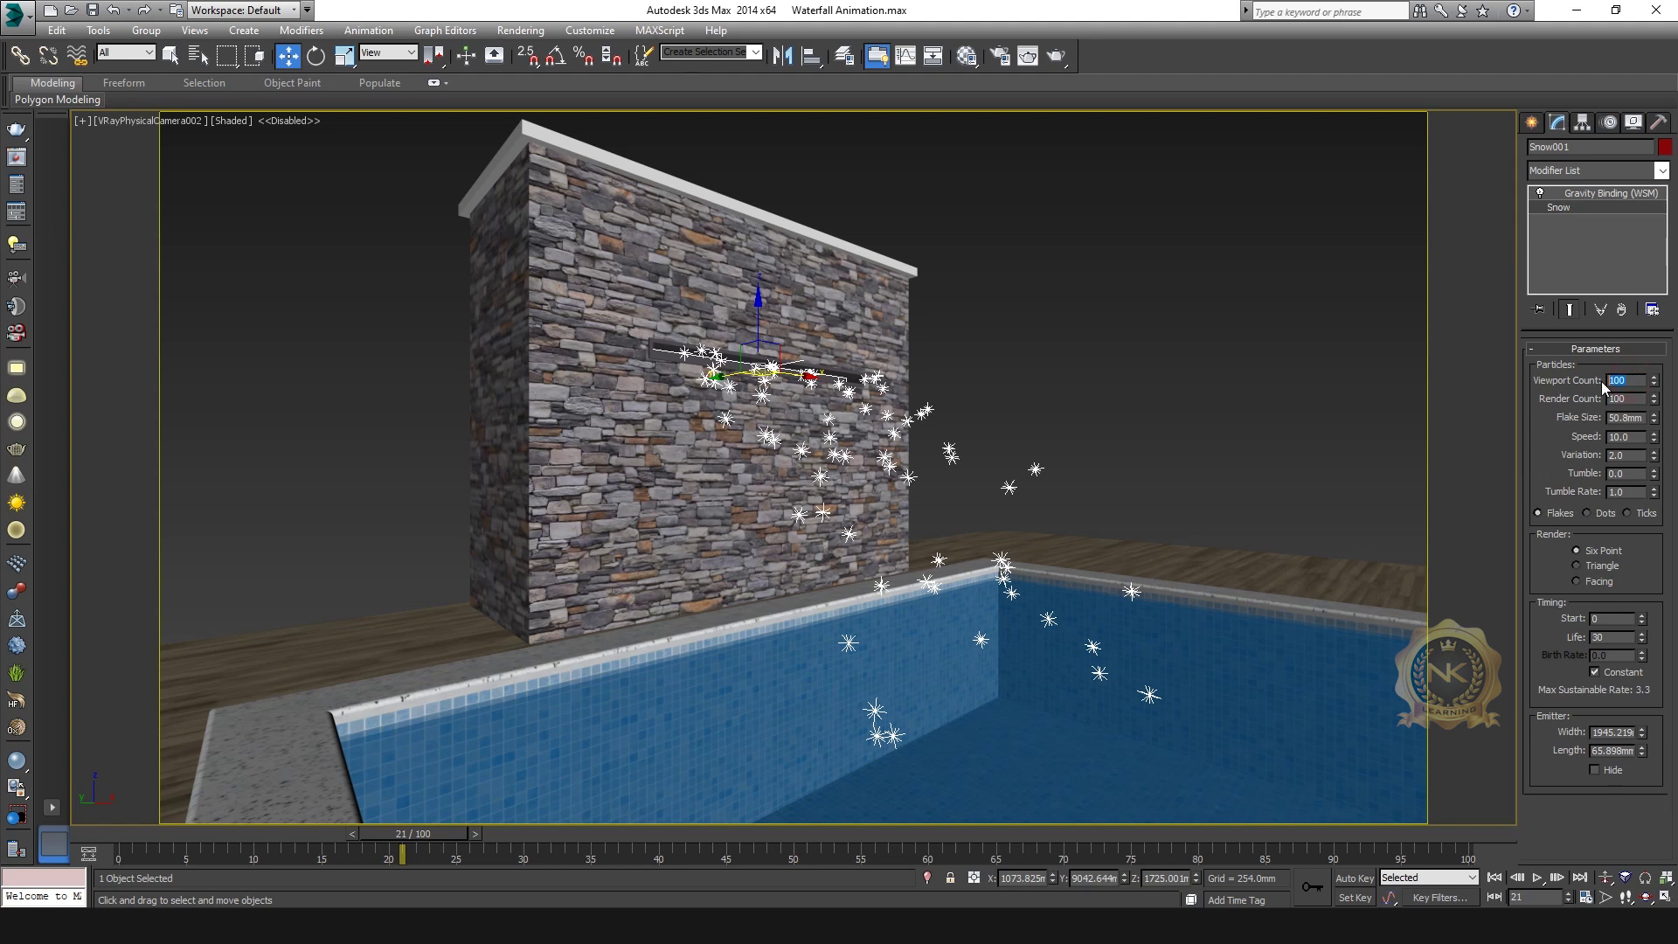
type("0")
key("Return")
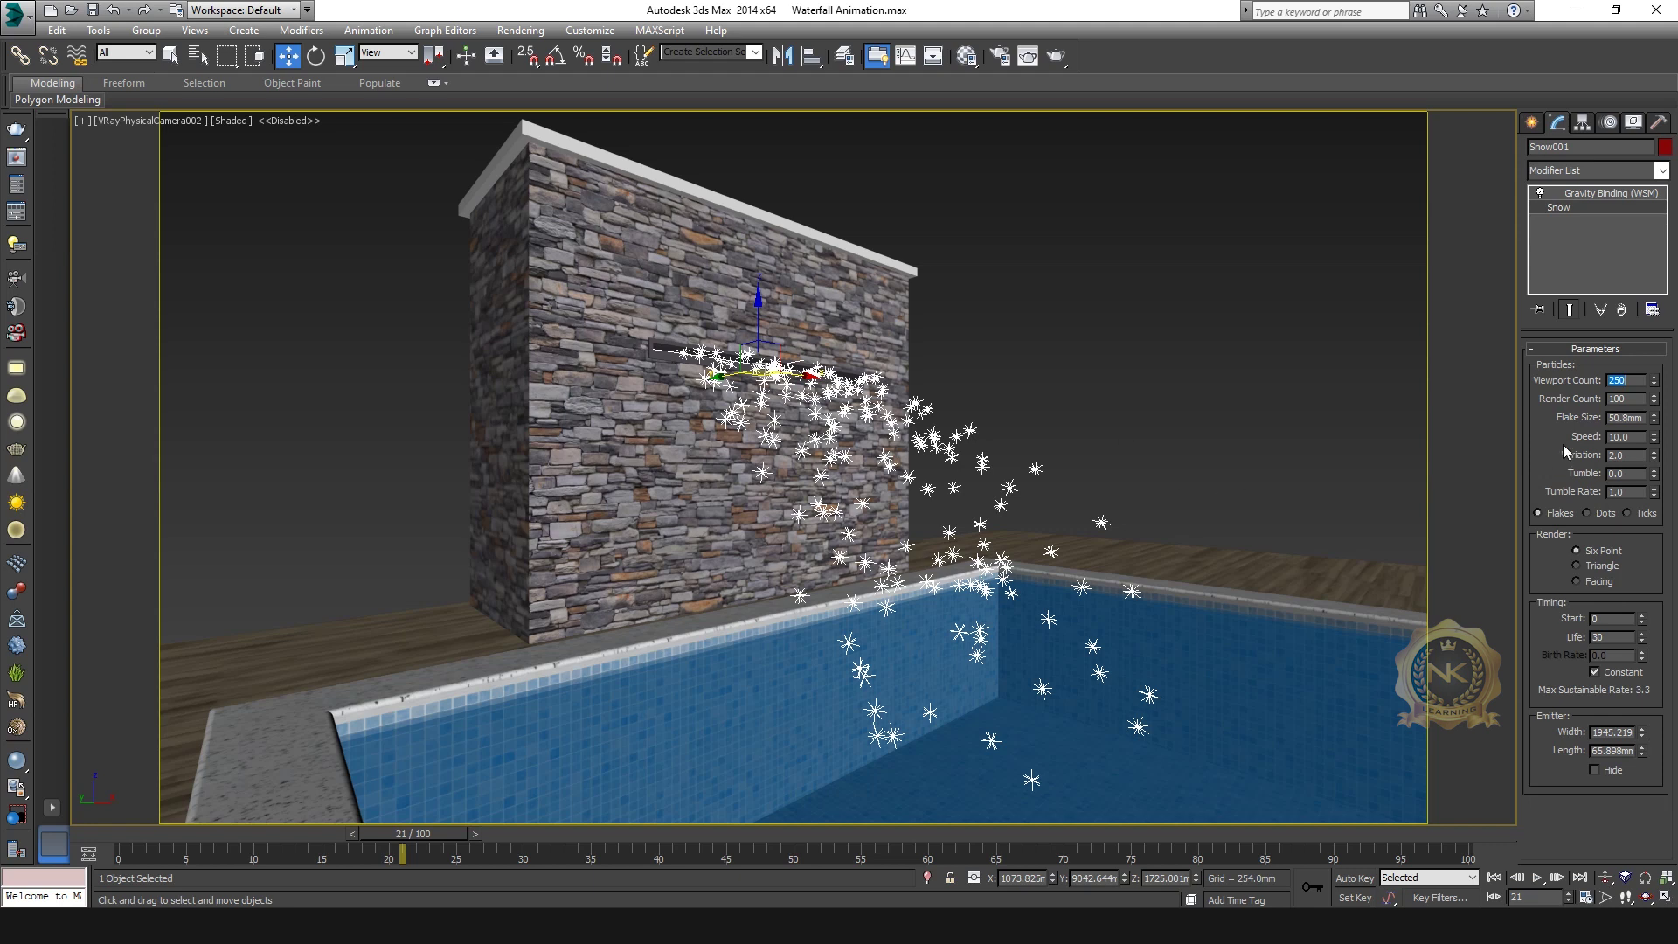
Set the Snow system's render count to 50000 and display its particles as dots.
double_click(1629, 400)
type("5")
left_click(1588, 512)
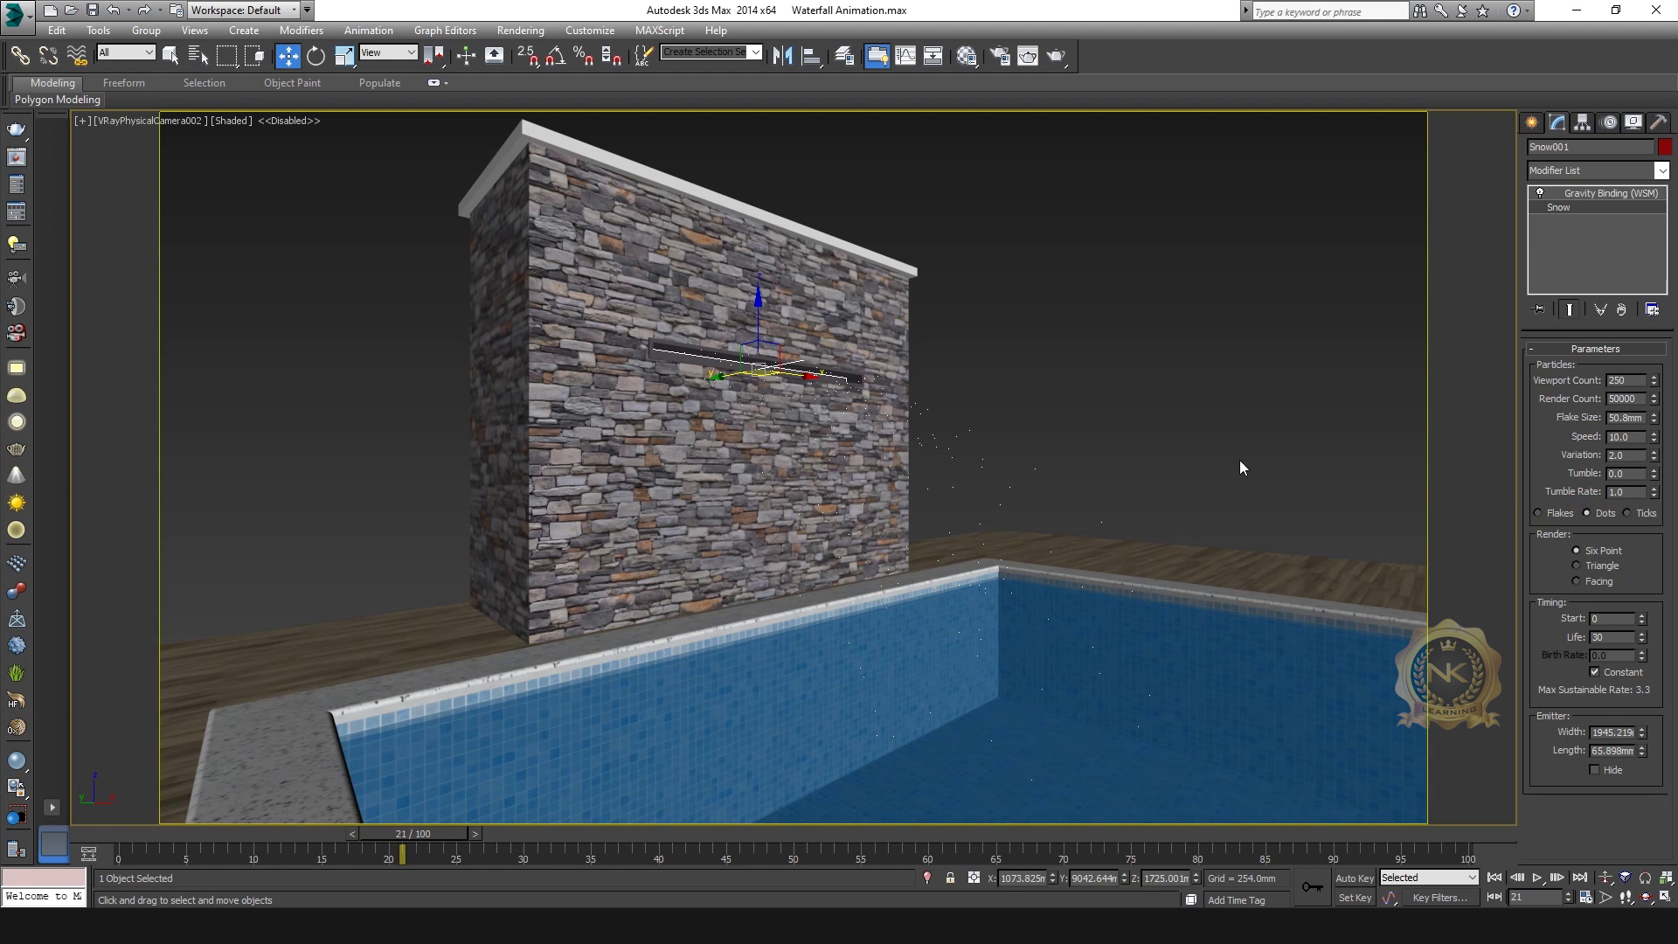
Test-render the camera view at frame 21 and close the frame buffer.
key("shift+q")
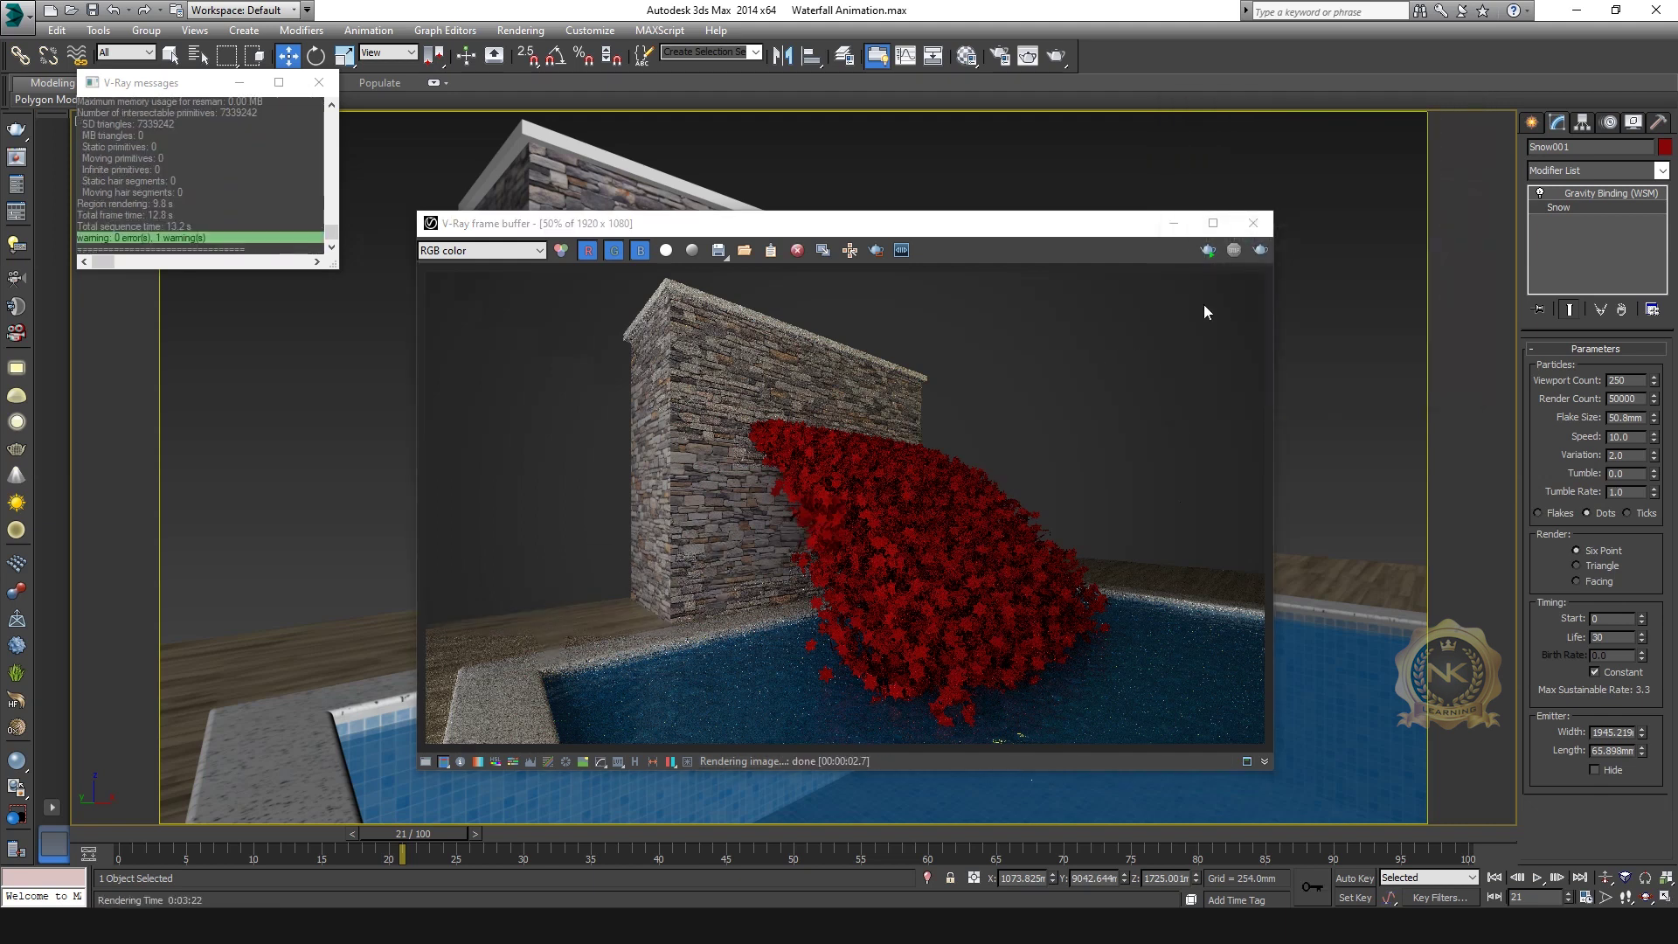
left_click(1252, 223)
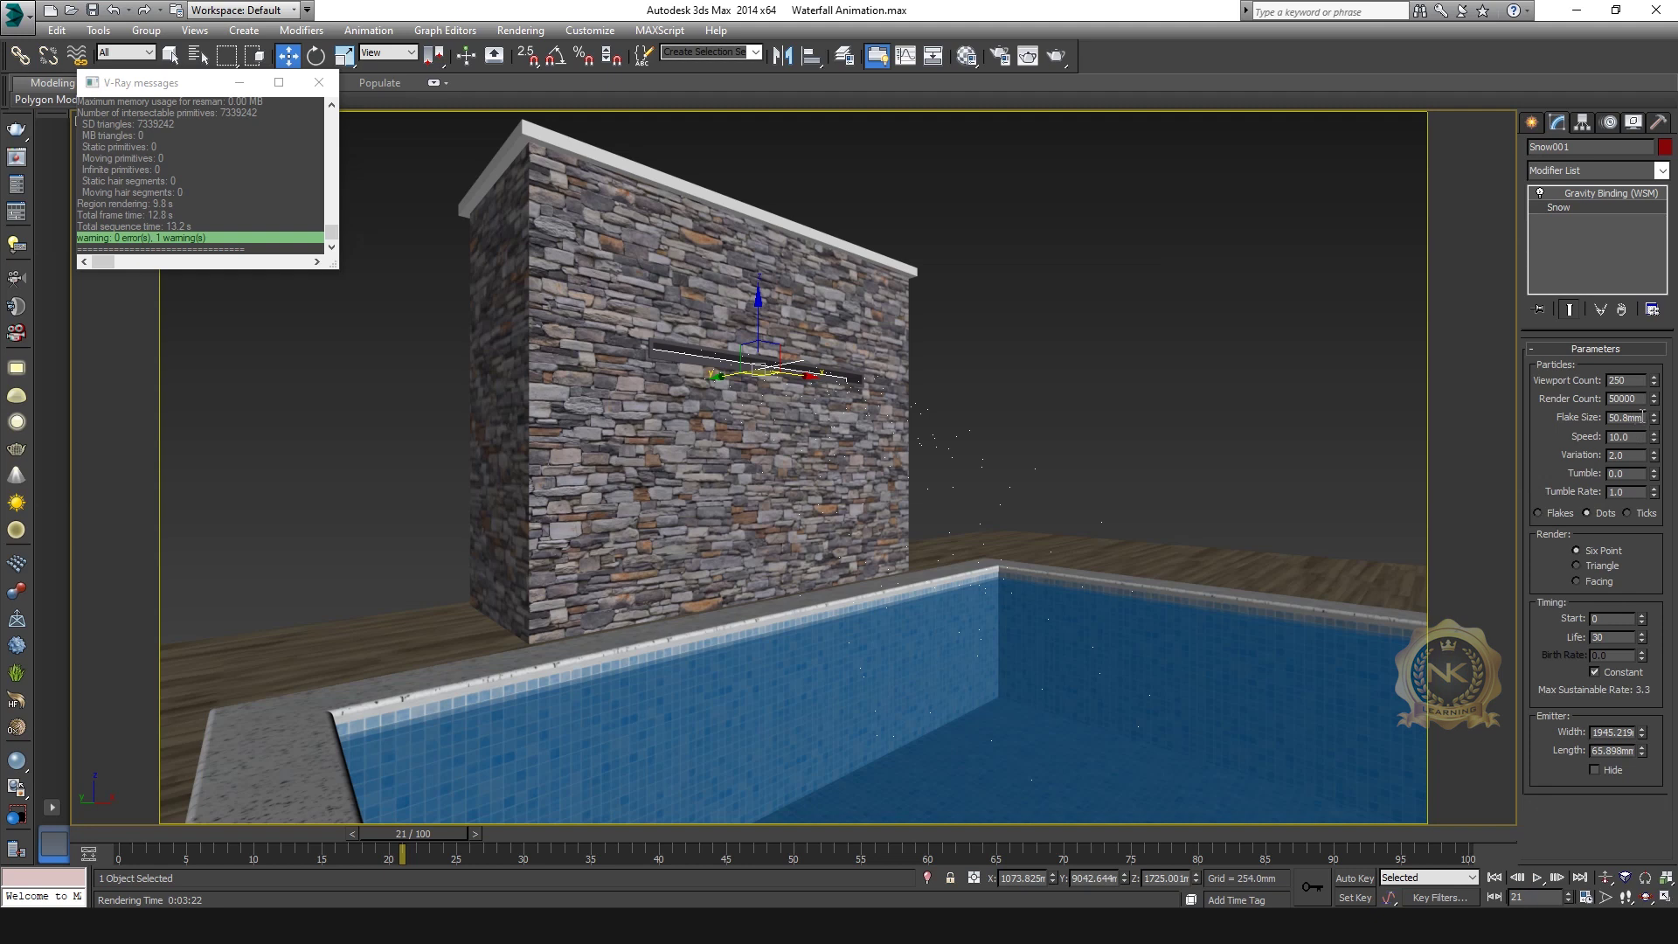
Set the Snow's flake size to 3 mm and test-render the camera view again.
double_click(1645, 417)
type("3")
key("Return")
key("shift+q")
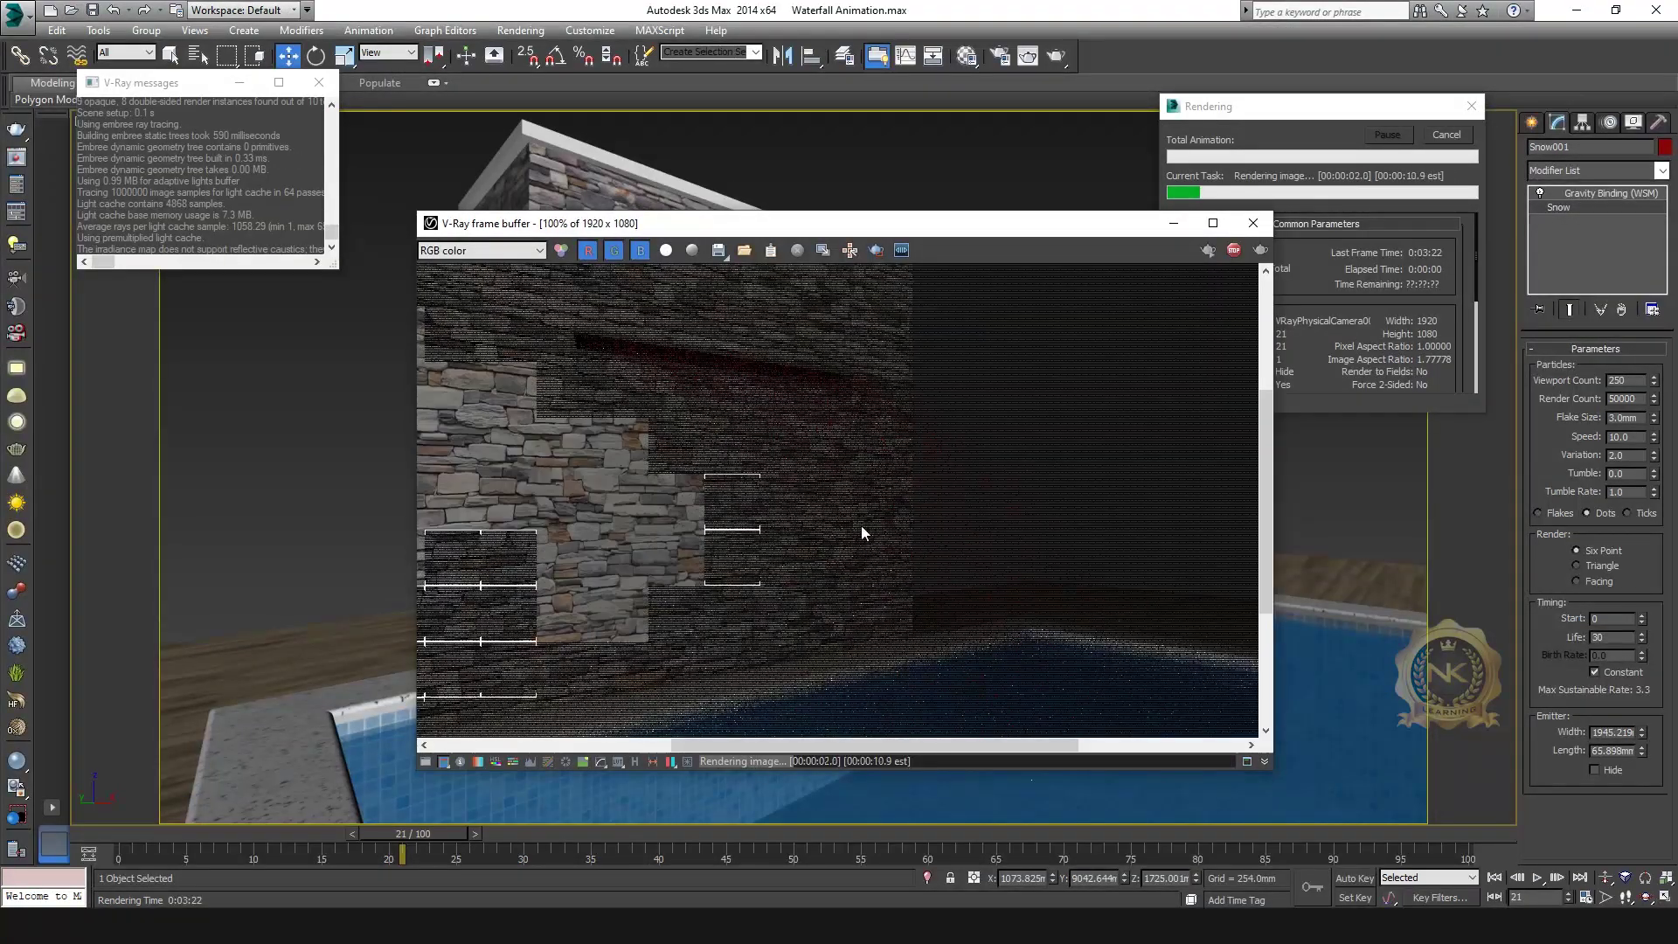
left_click(1456, 135)
left_click(1252, 223)
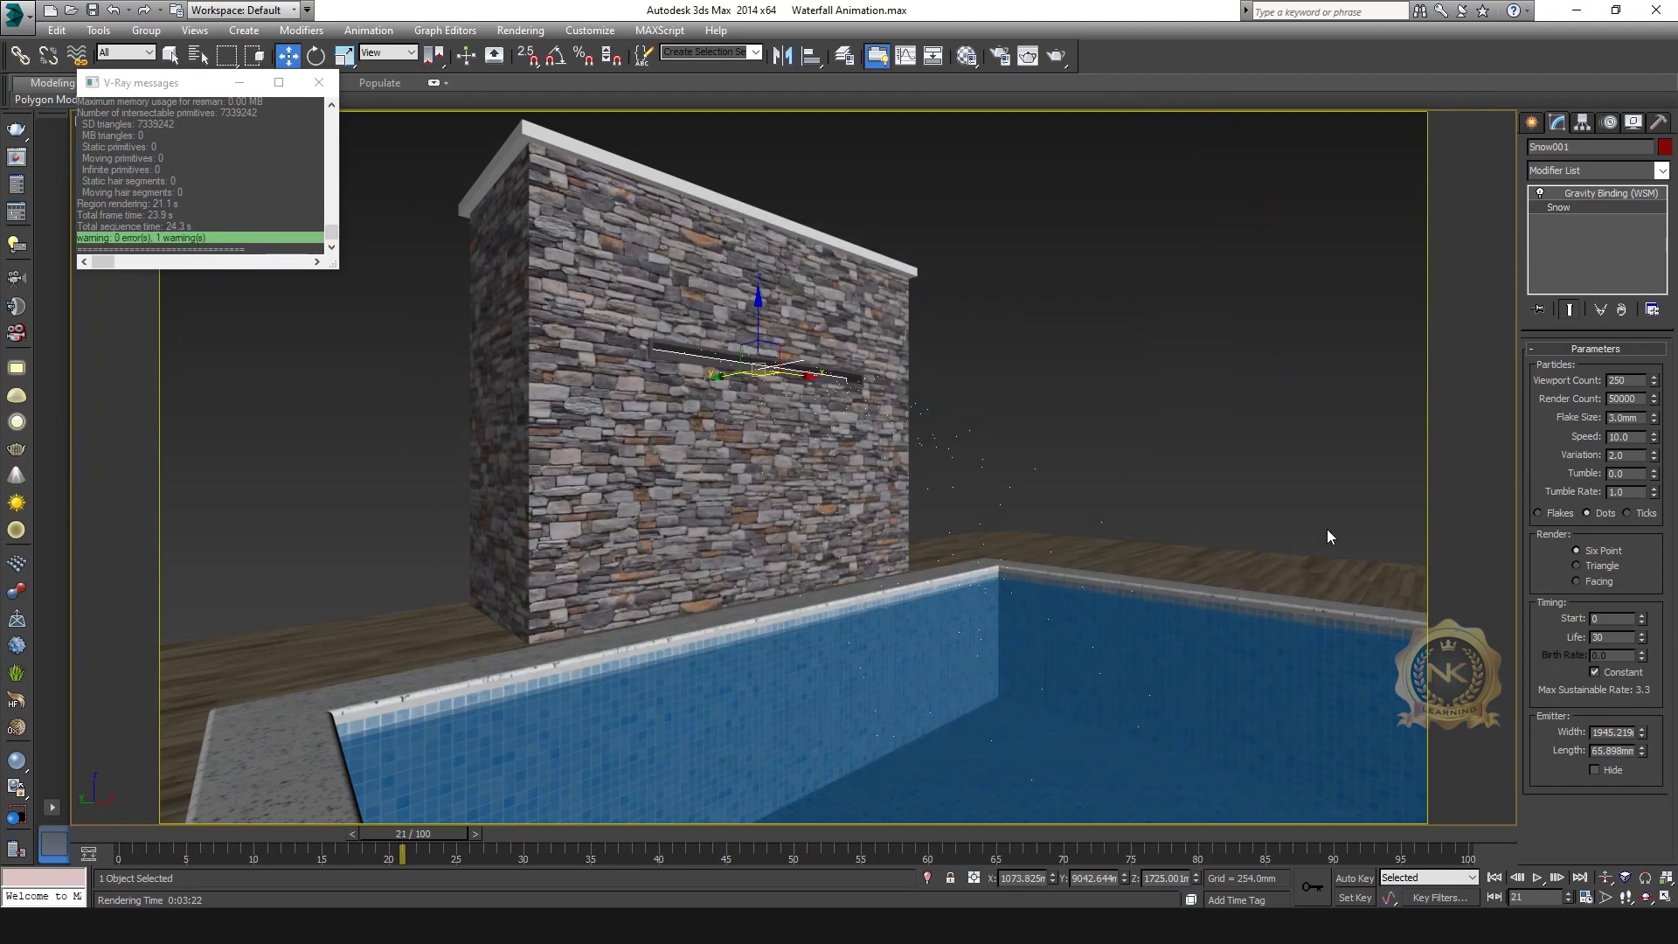
Raise the Snow's render count to 500000 and test-render the camera view to judge the stream's density.
left_click_drag(1642, 398, 1553, 419)
key("Right")
key("shift+q")
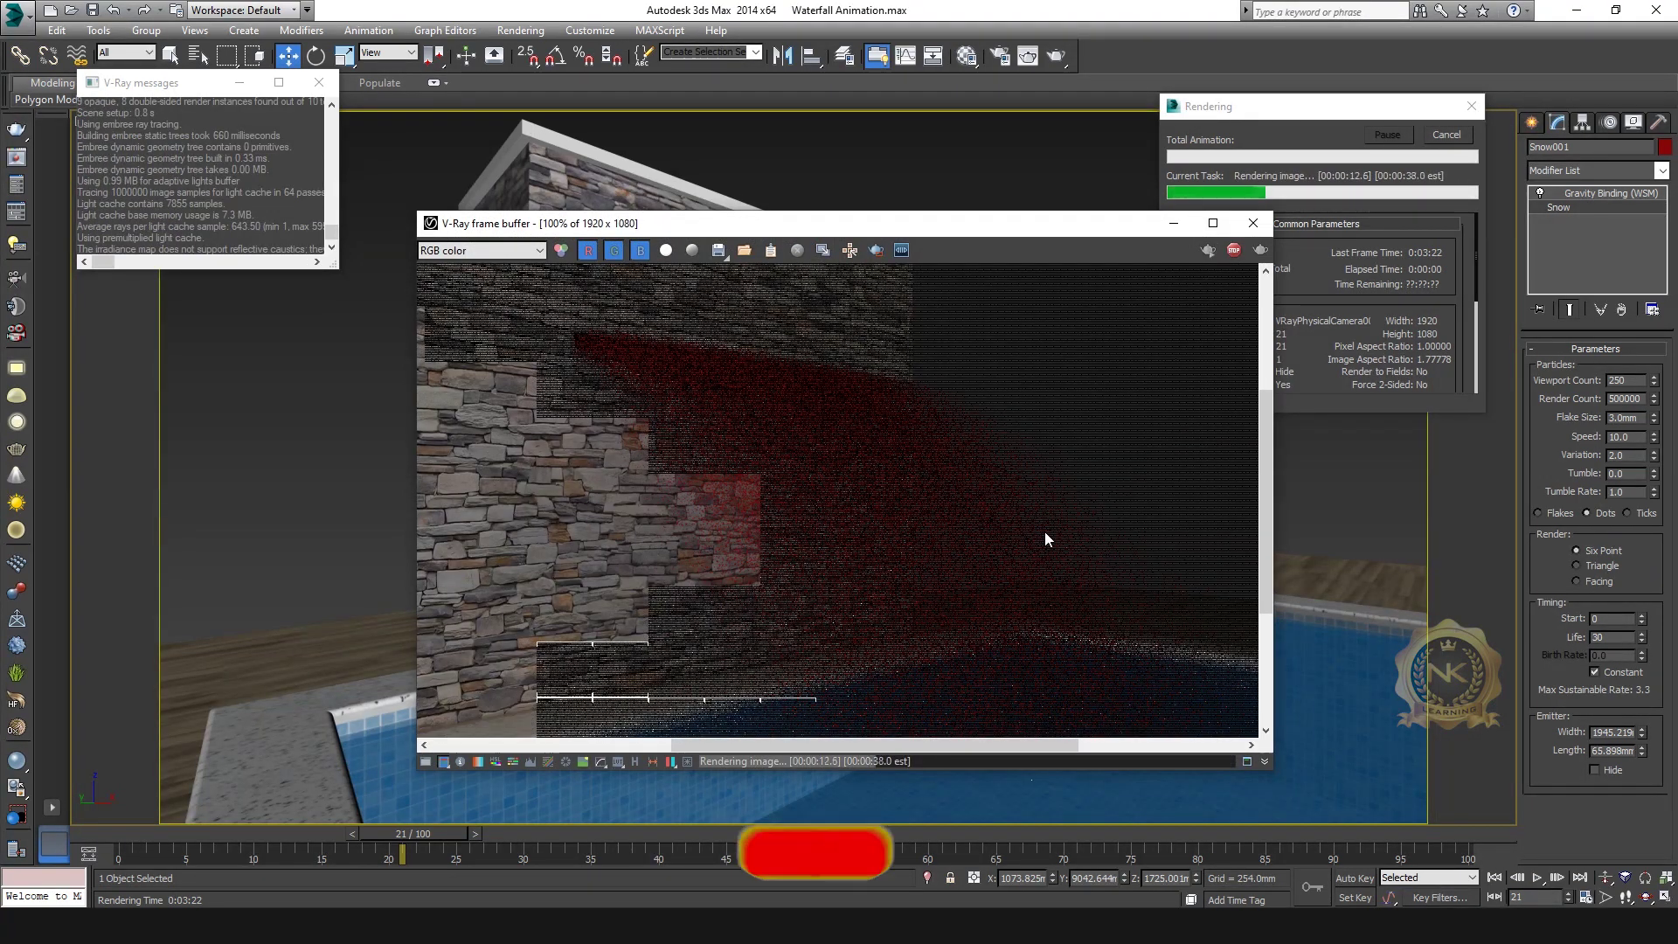
scroll(877, 510, "down", 2)
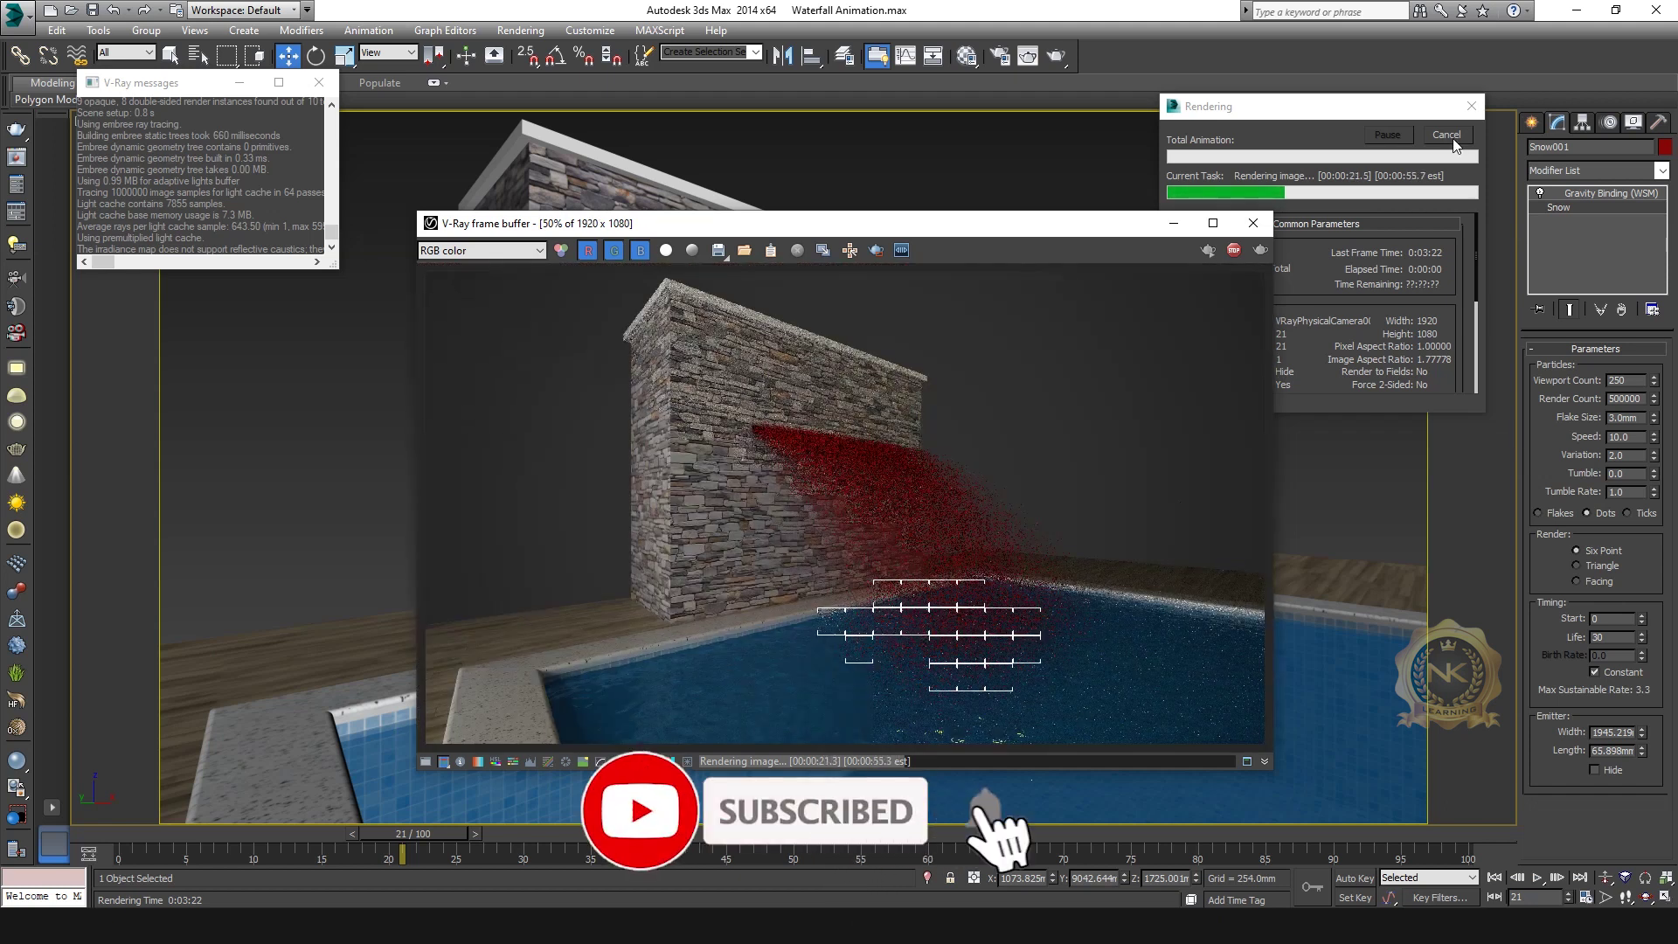
left_click(1447, 135)
left_click(1252, 223)
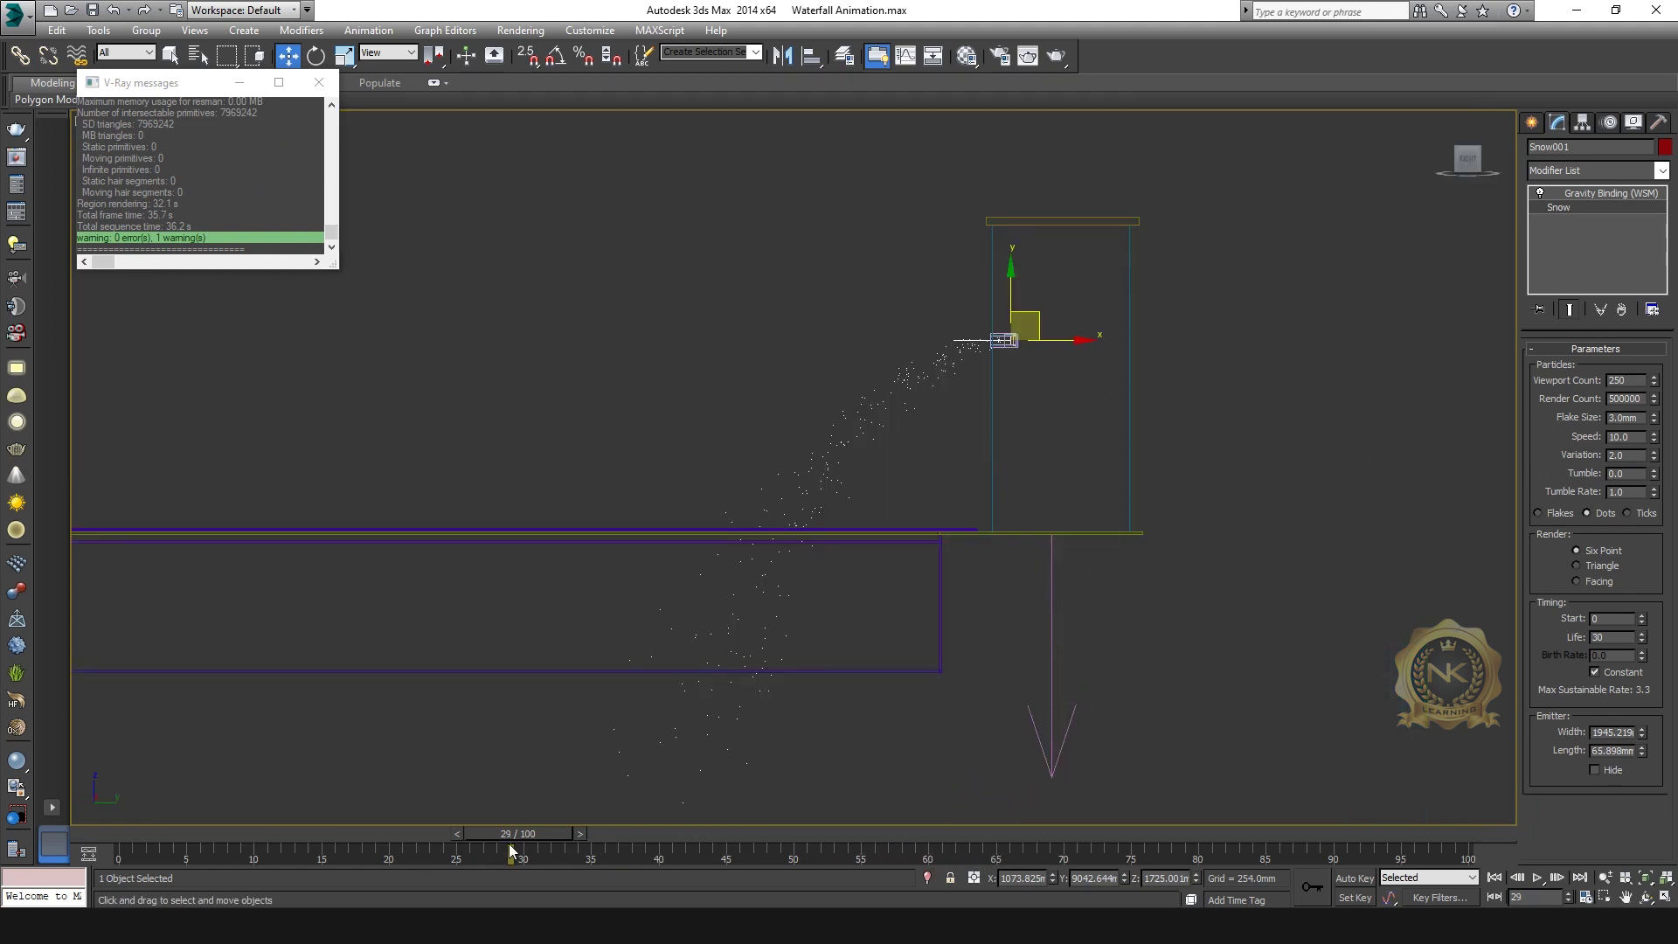
Set the Snow's particle speed to 6.59 with the right view at frame 32.
left_click_drag(594, 821, 731, 822)
key("ctrl+z")
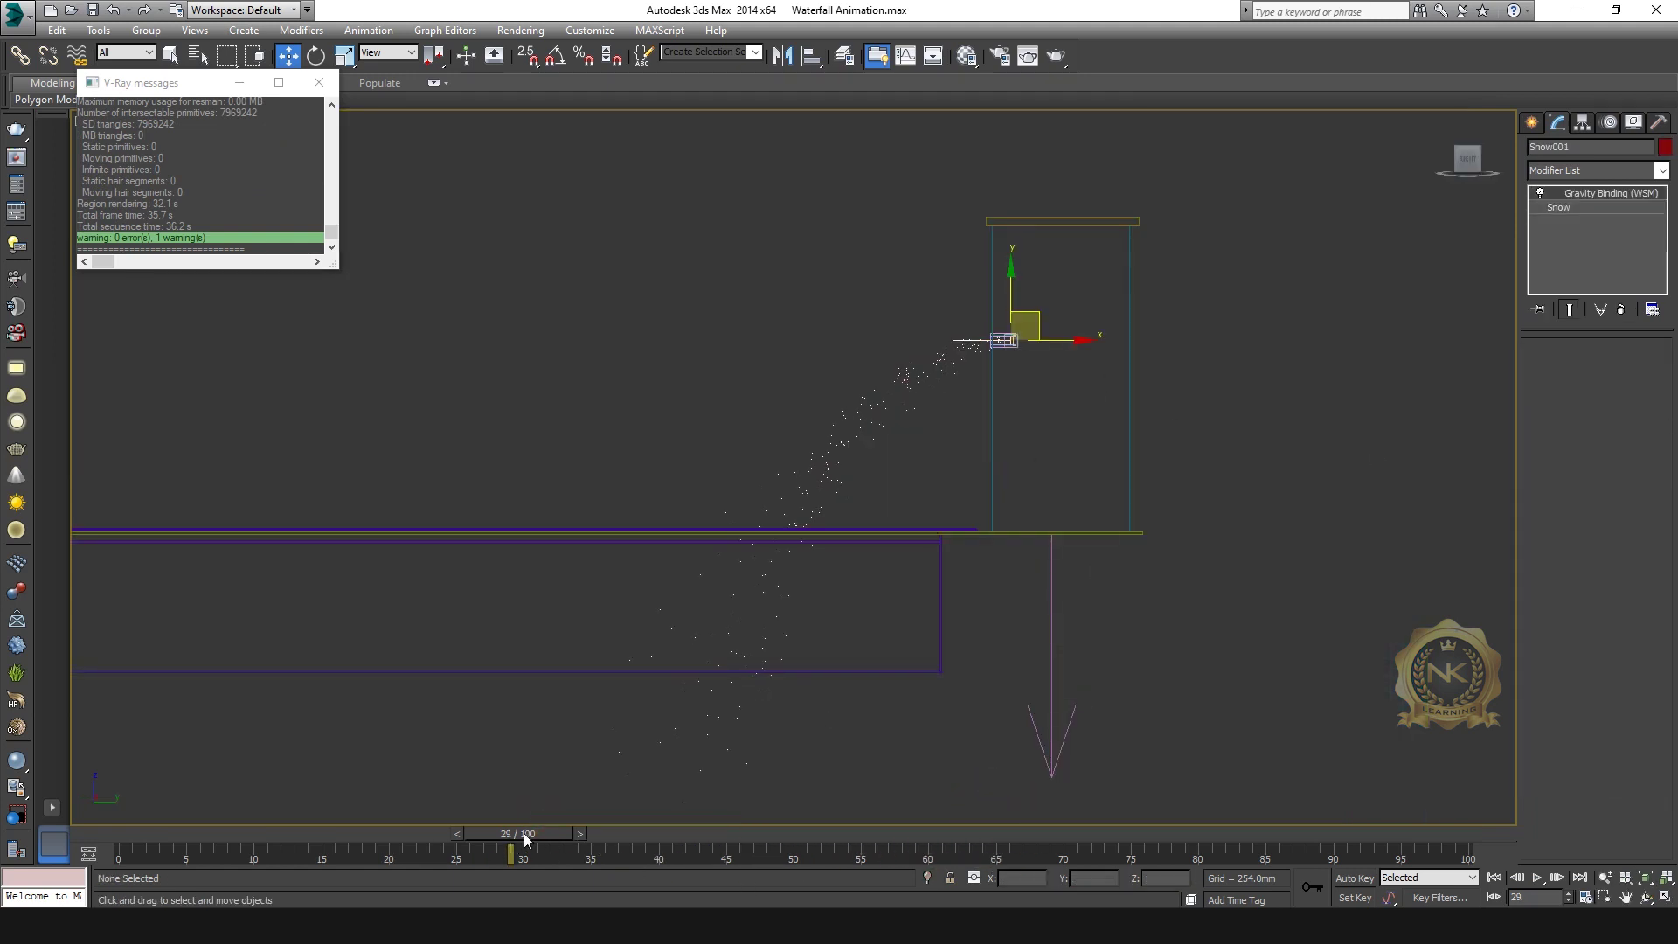
left_click_drag(523, 835, 557, 835)
left_click(1560, 207)
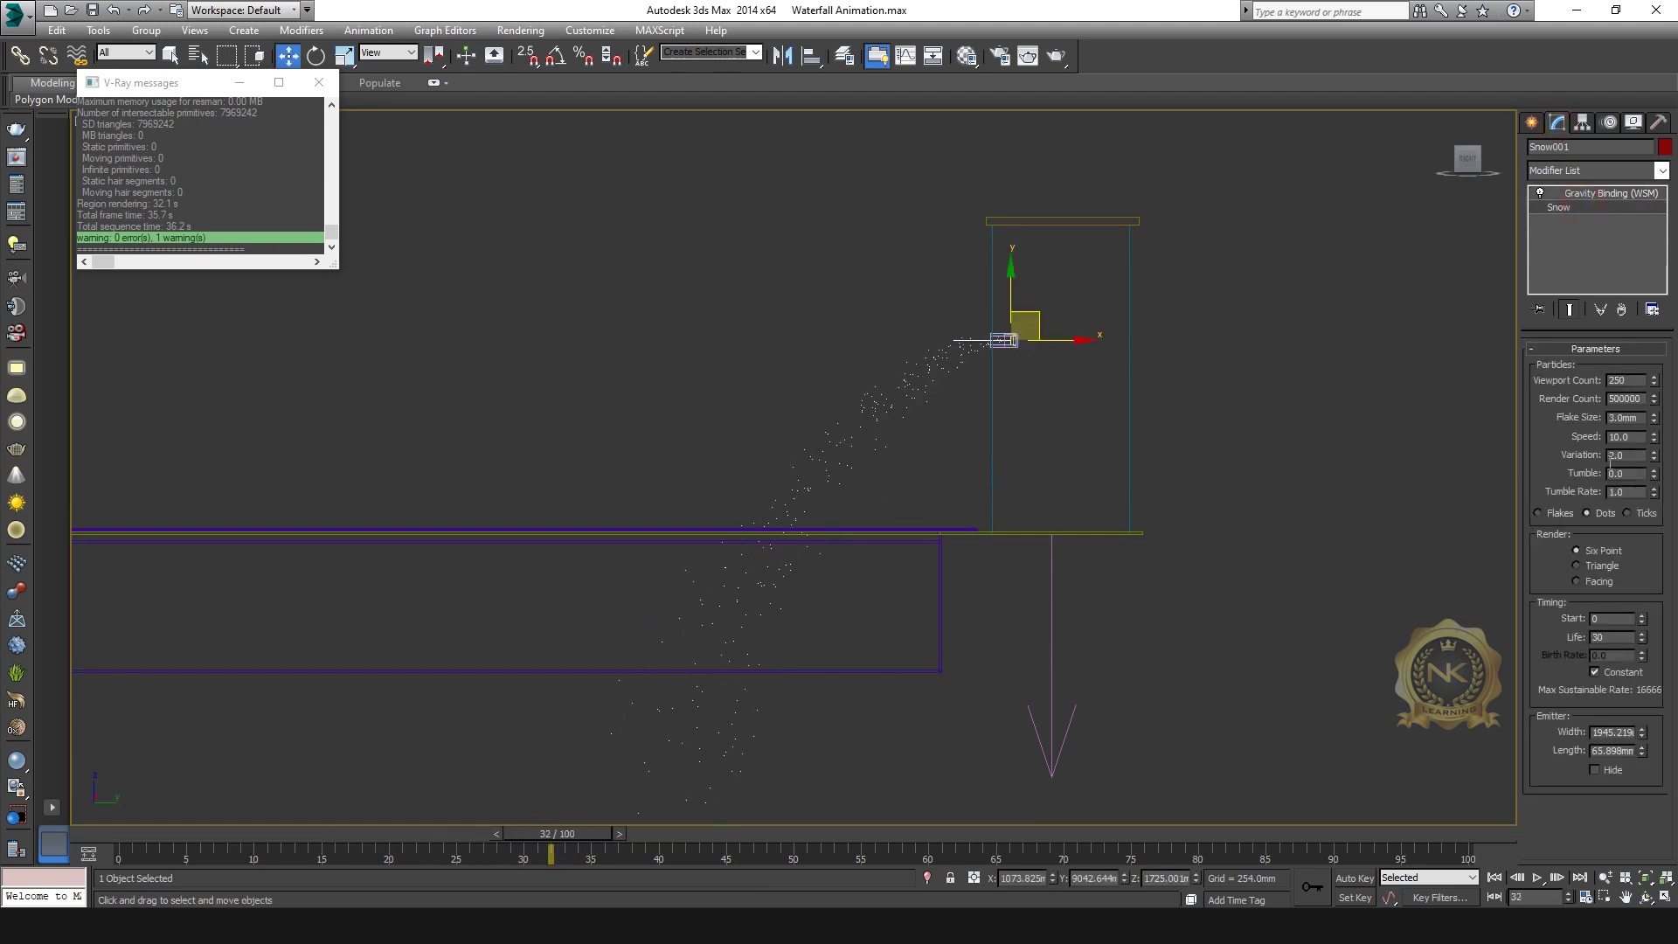
type("6.59")
key("Return")
Scrub to frame 52, check the stream in the camera view, and close the V-Ray messages window.
left_click_drag(559, 852, 837, 838)
key("w")
key("alt+w")
key("alt+w")
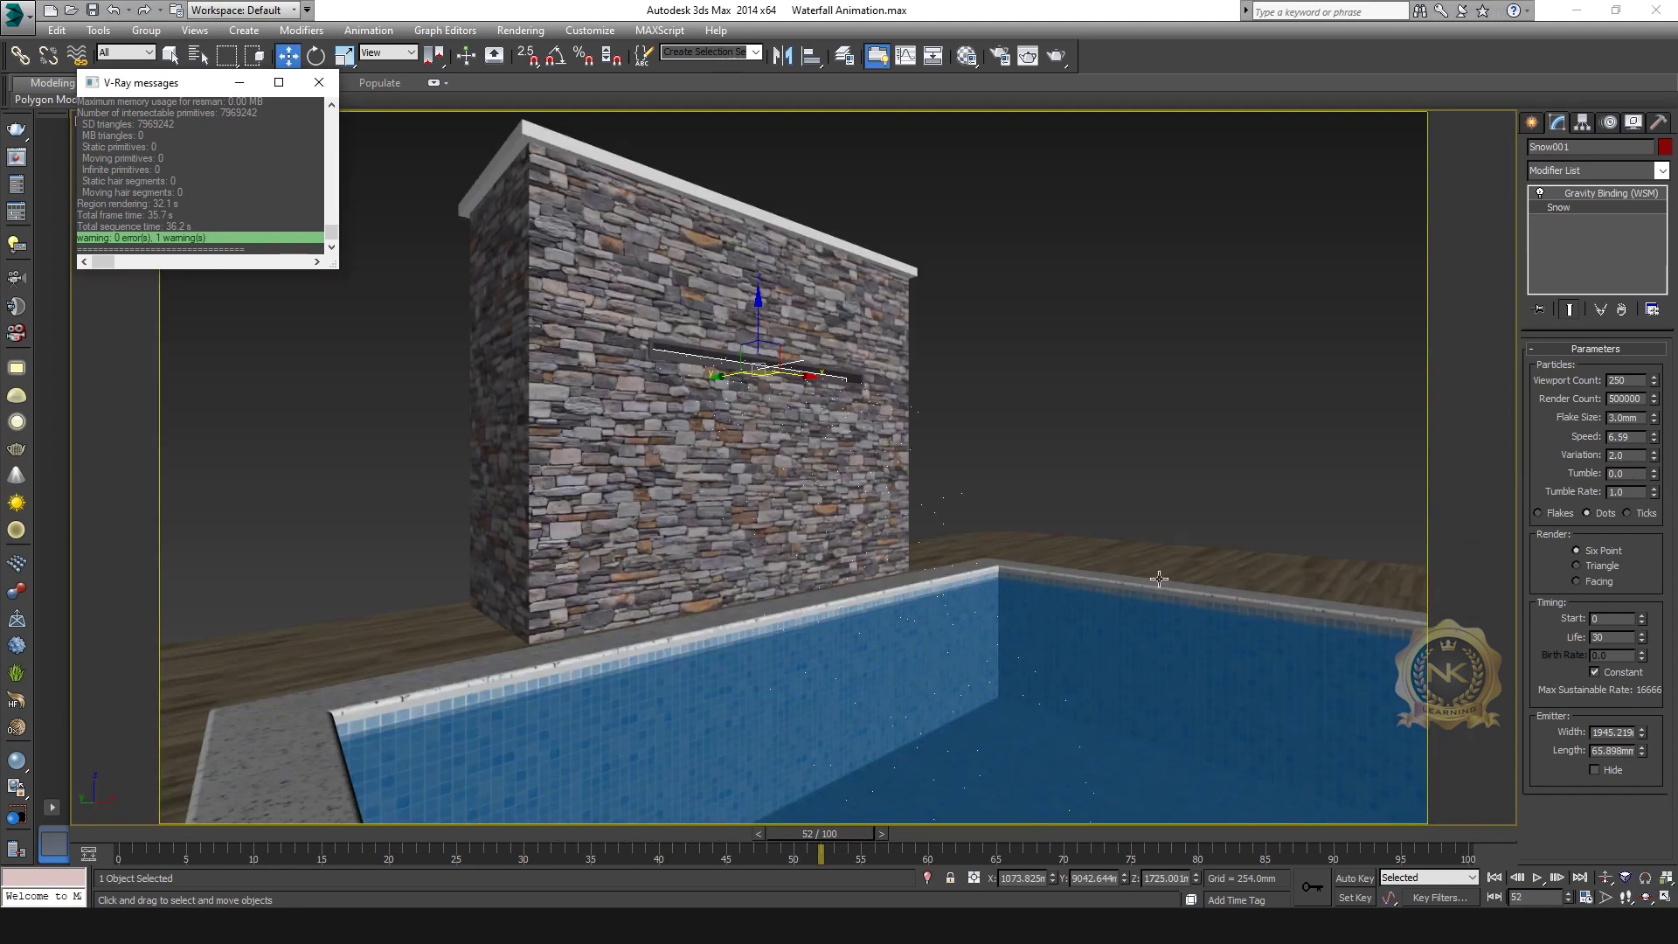
left_click(319, 82)
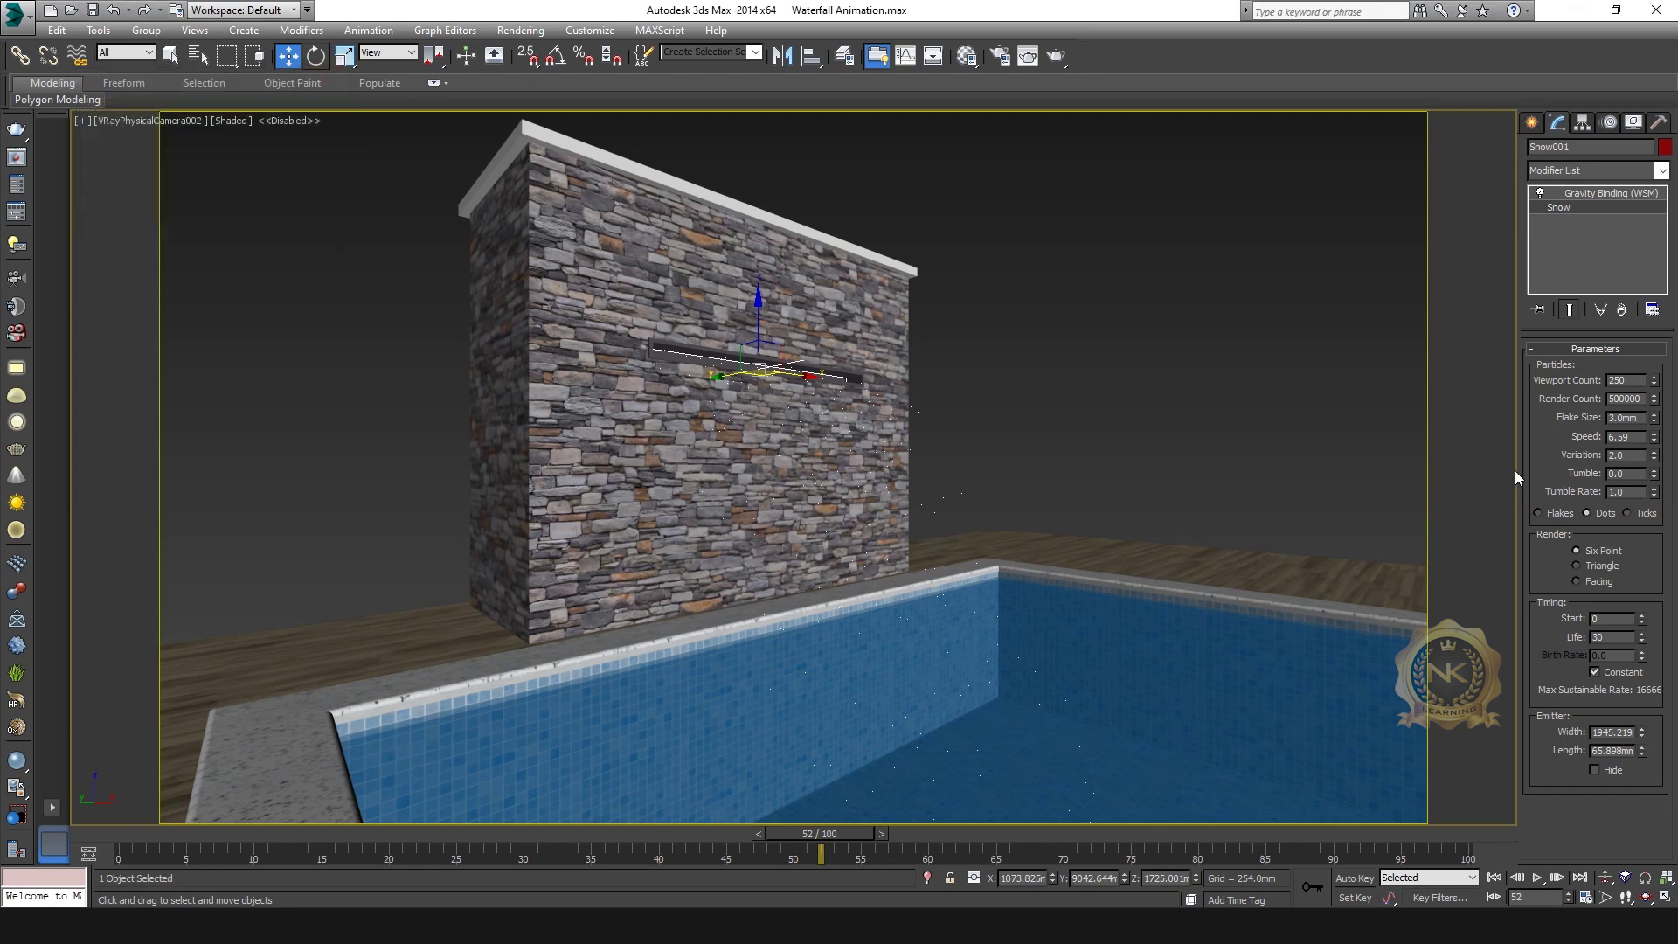
Try a much larger variation for the Snow particles, about 8.7, and check the spread in the front view.
left_click(1537, 514)
left_click_drag(1653, 456, 1642, 389)
key("alt+w")
right_click(1173, 356)
key("alt+w")
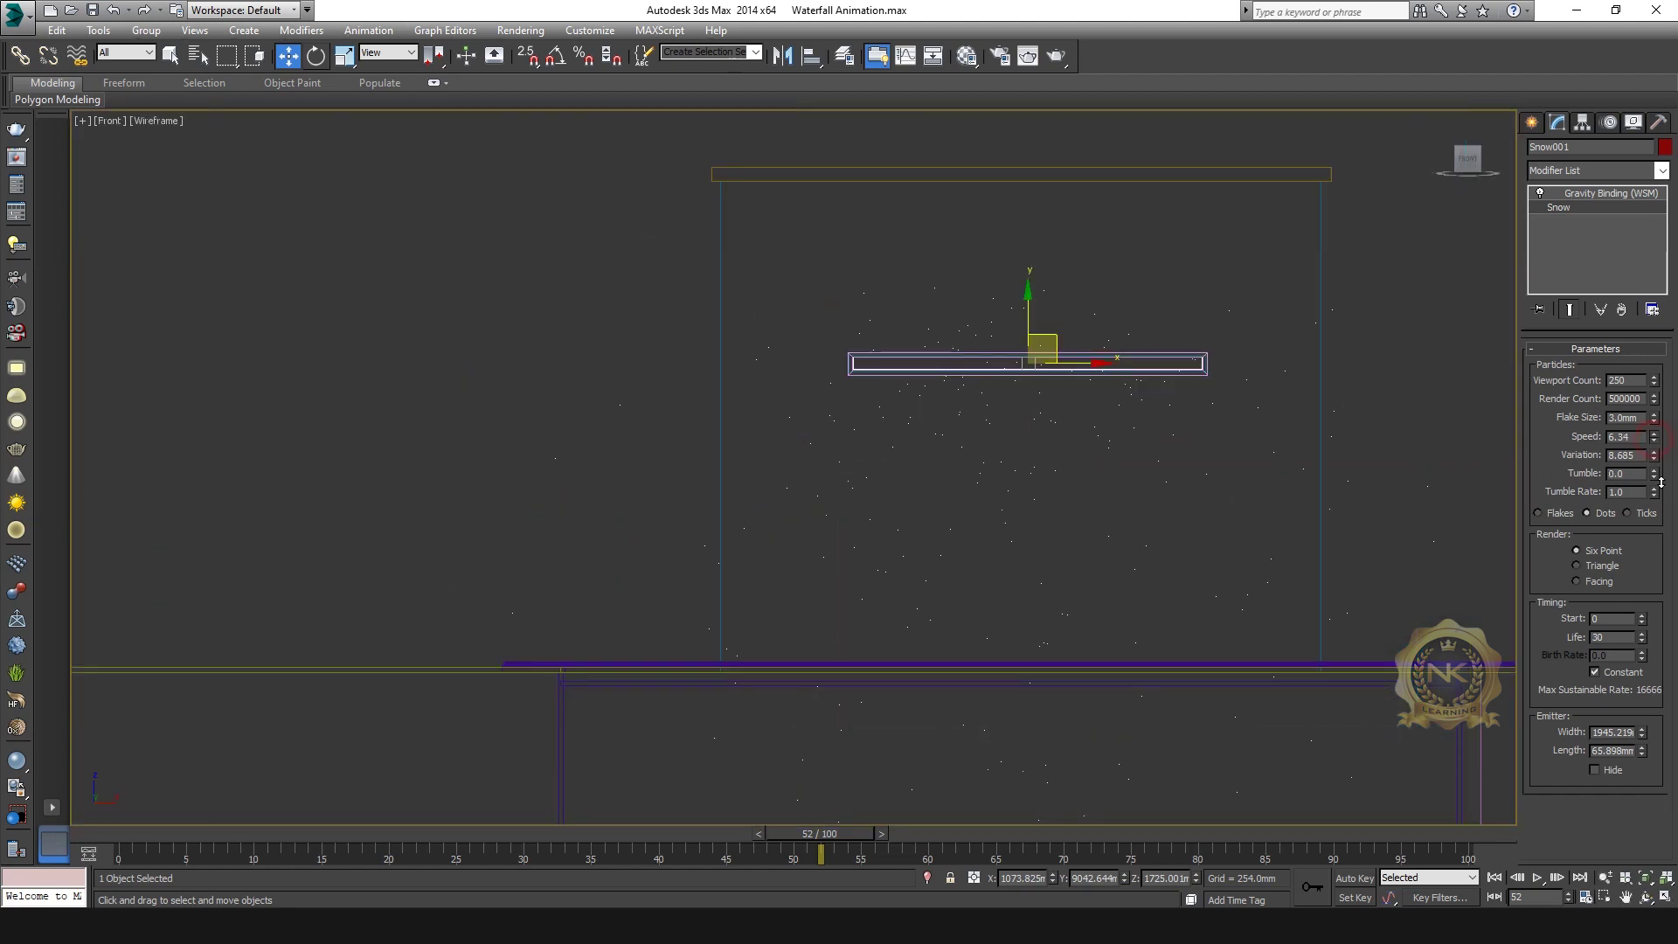
left_click_drag(1654, 461, 1622, 14)
left_click_drag(1656, 641, 1635, 829)
Lower the Snow's variation to 0.6, check the stream in the right view, and fine-tune the variation to 0.66.
type("0.6")
key("Return")
key("alt+w")
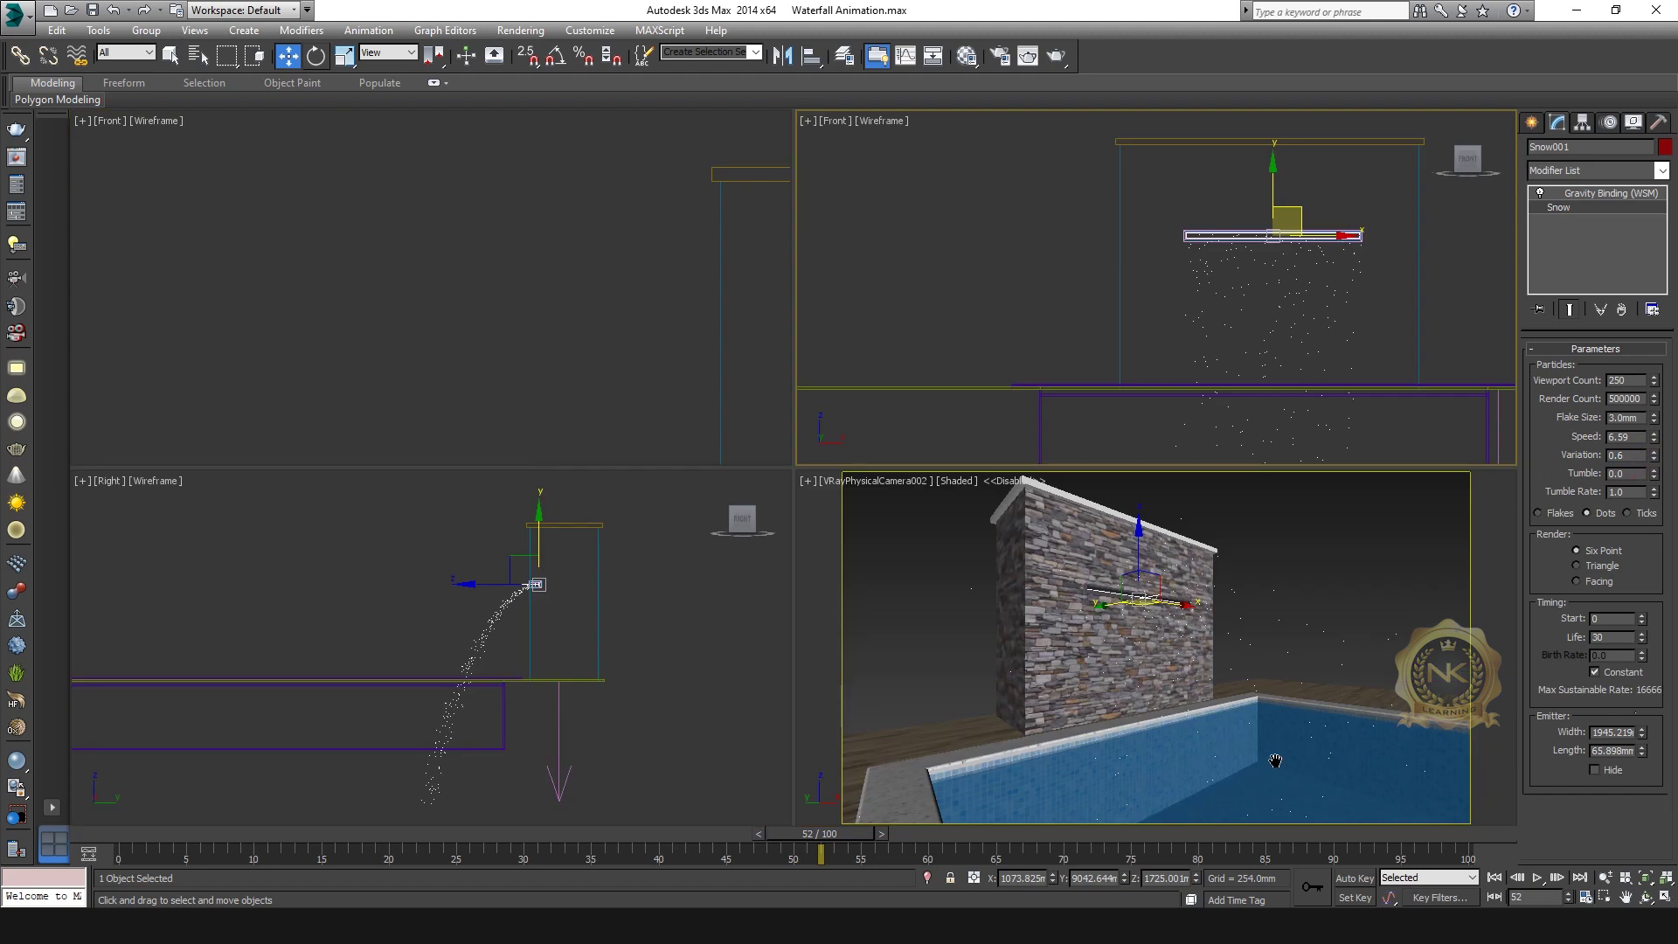
right_click(1270, 761)
key("alt+w")
key("alt+w")
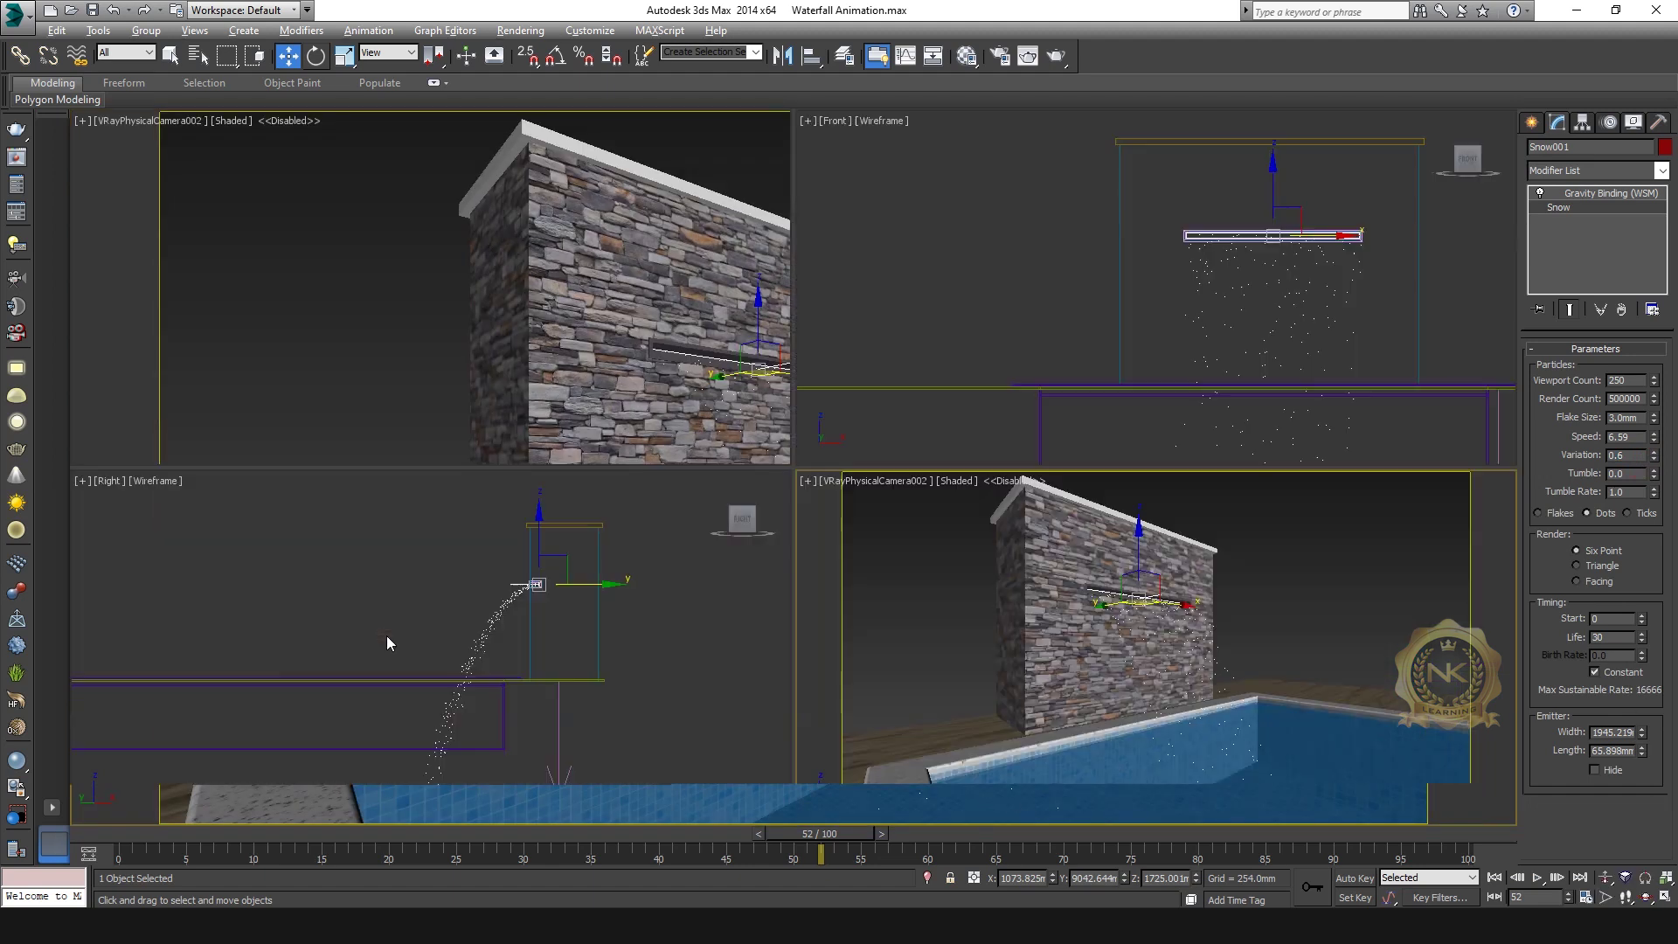
right_click(388, 633)
key("alt+w")
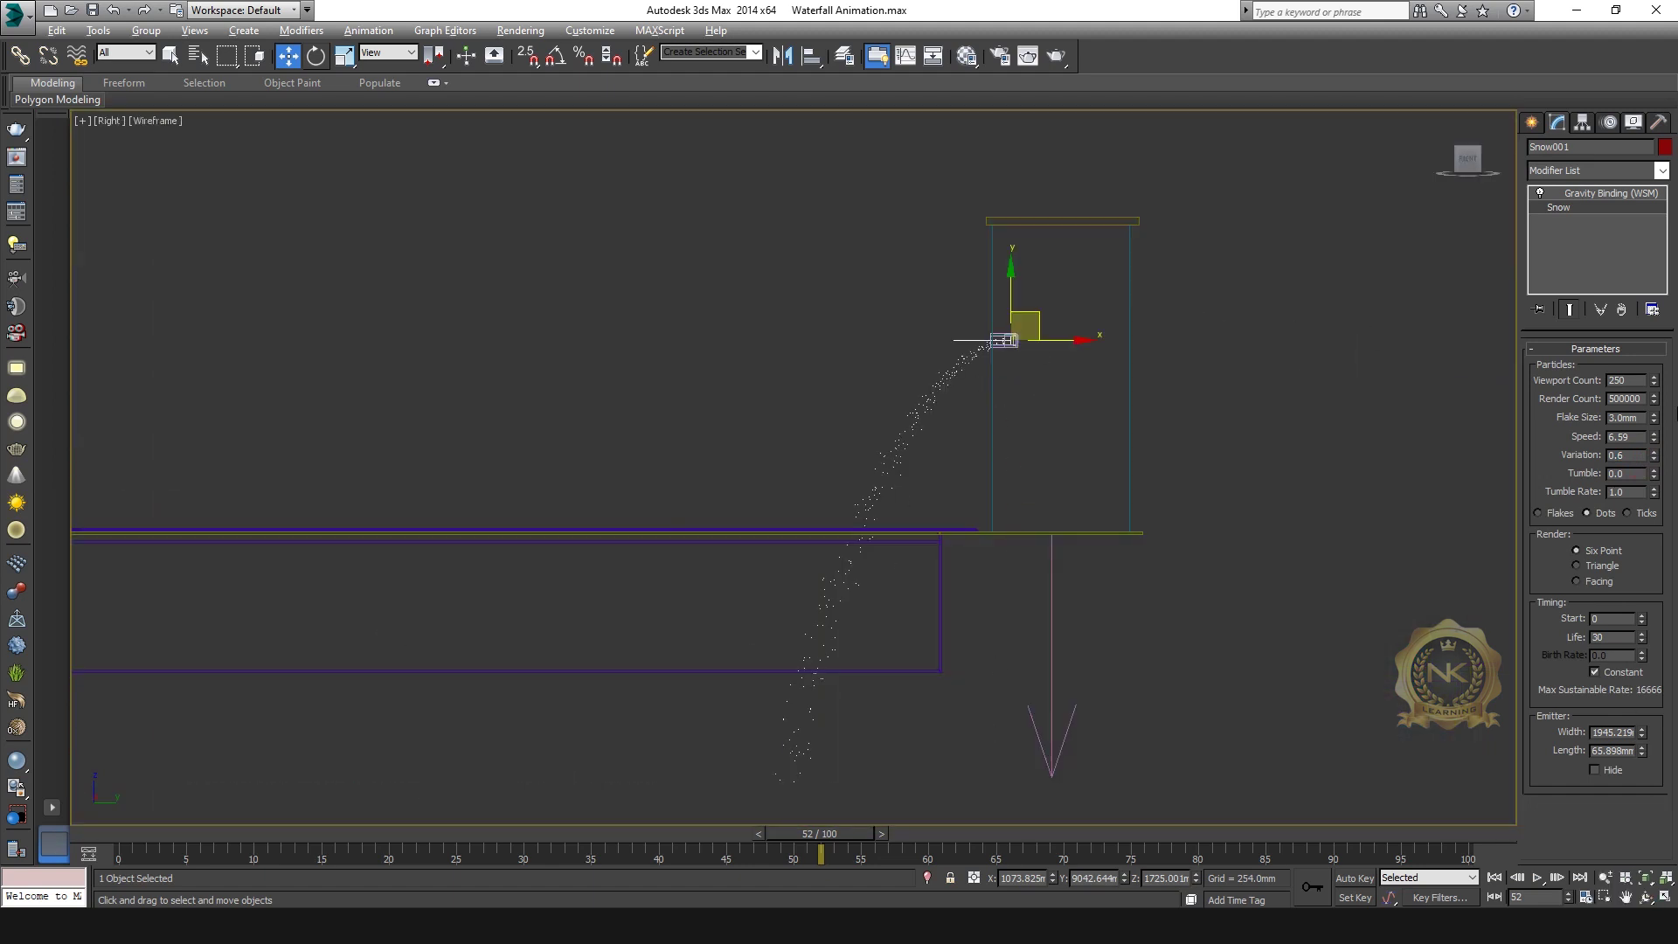
scroll(1124, 397, "up", 4)
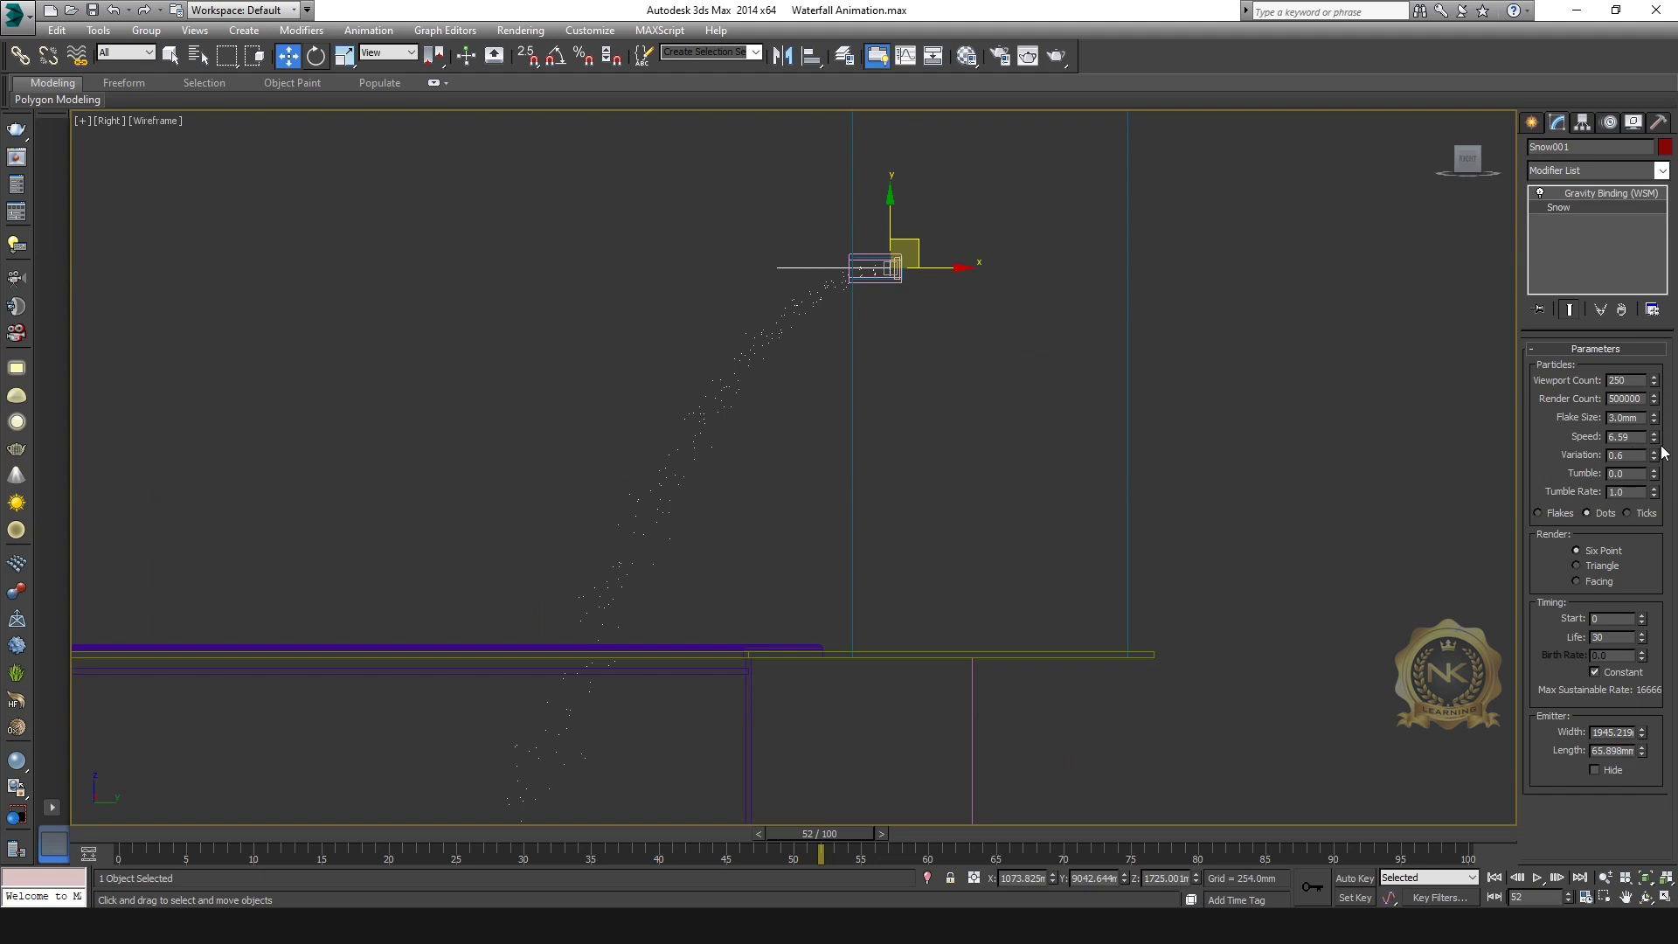
left_click_drag(1657, 456, 1666, 251)
left_click_drag(1676, 143, 1676, 140)
Try a particle life of 45 frames for the Snow and scrub from frame 30 to 81 to check the fall.
scroll(909, 454, "down", 2)
left_click_drag(813, 831, 525, 856)
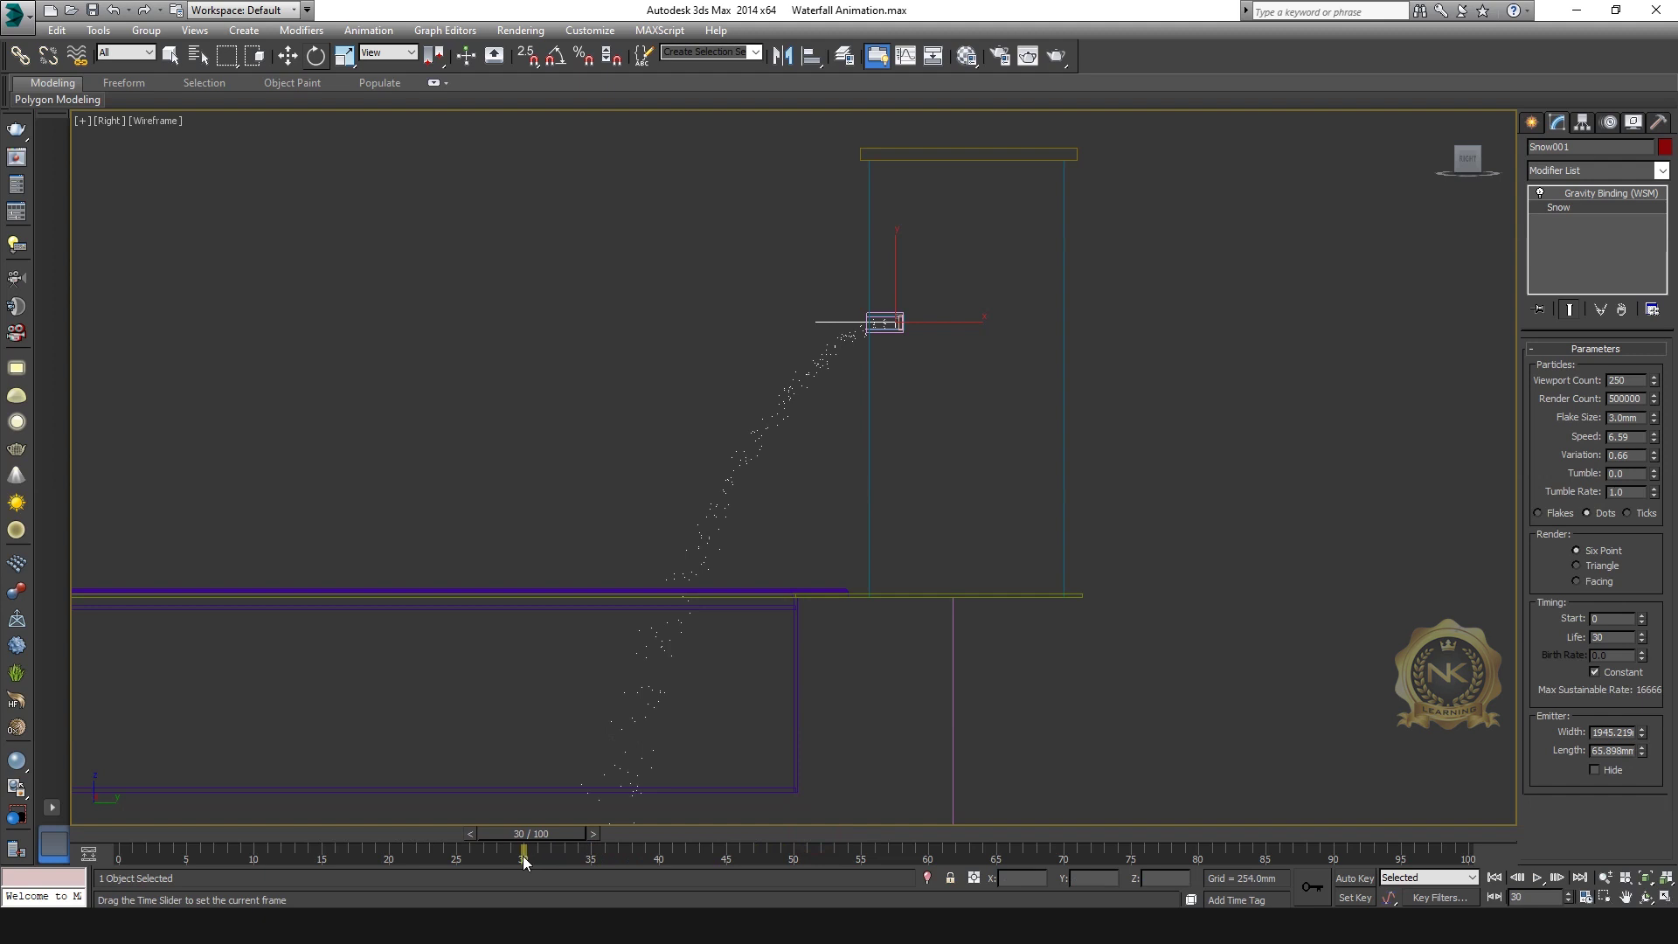
key("w")
scroll(944, 667, "down", 2)
middle_click_drag(944, 667, 1028, 423)
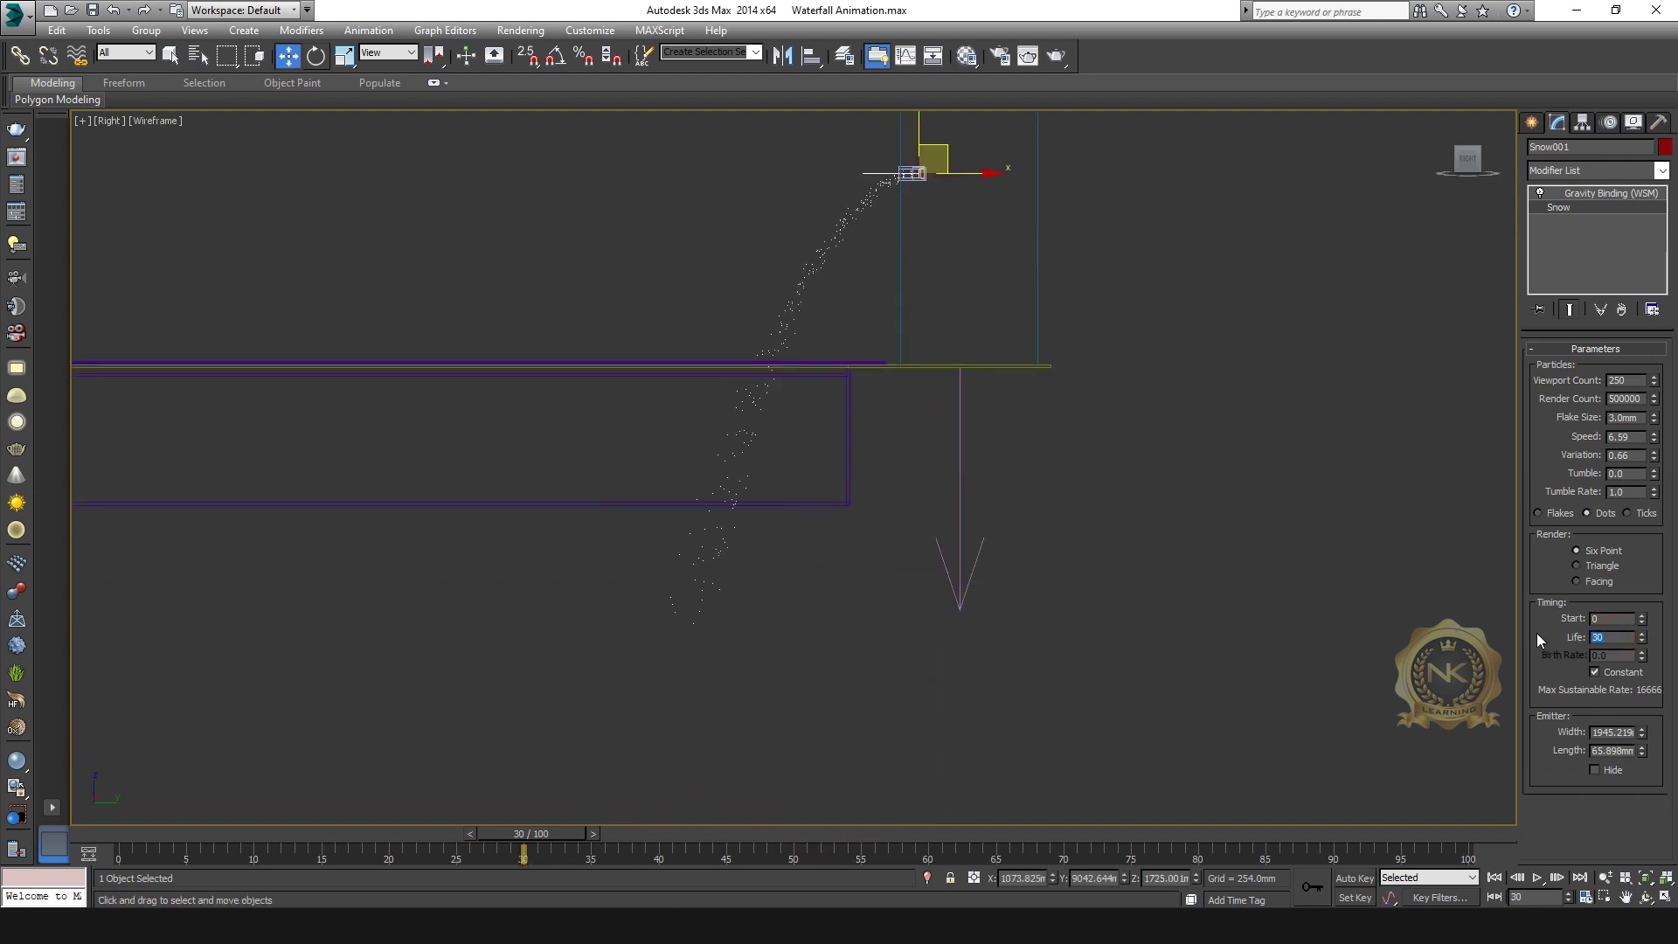
type("45")
left_click_drag(523, 829, 1214, 836)
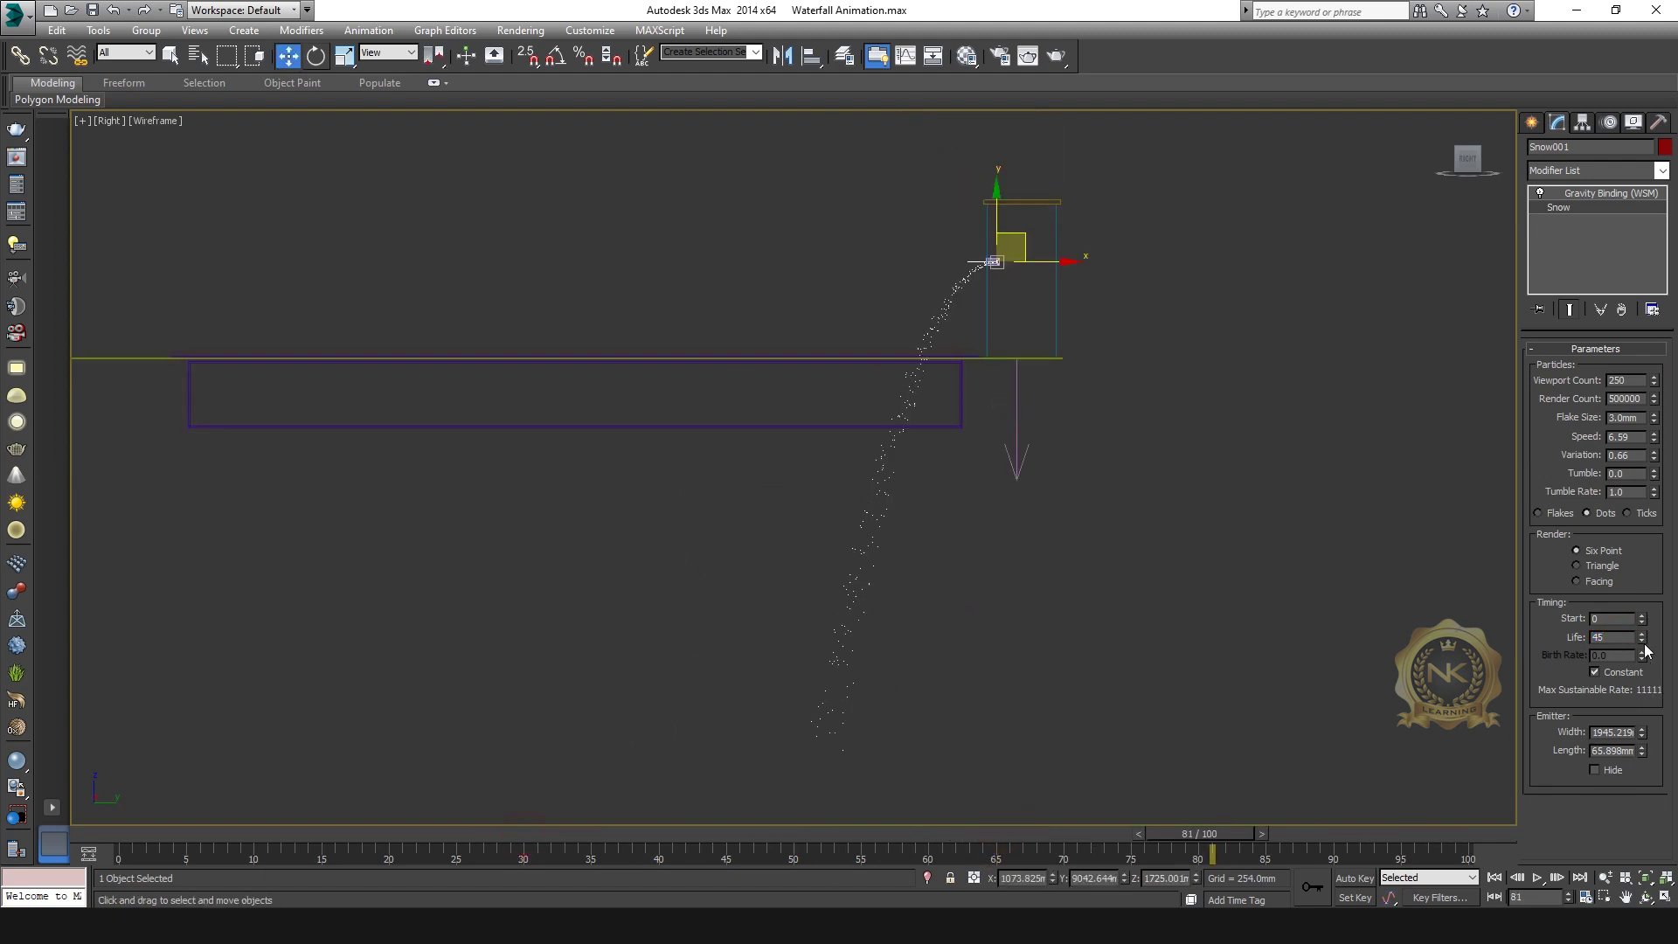
Try a particle life of 52 frames and scrub to frame 89 to check the stream's length.
left_click_drag(1641, 638, 1640, 627)
scroll(1179, 635, "down", 3)
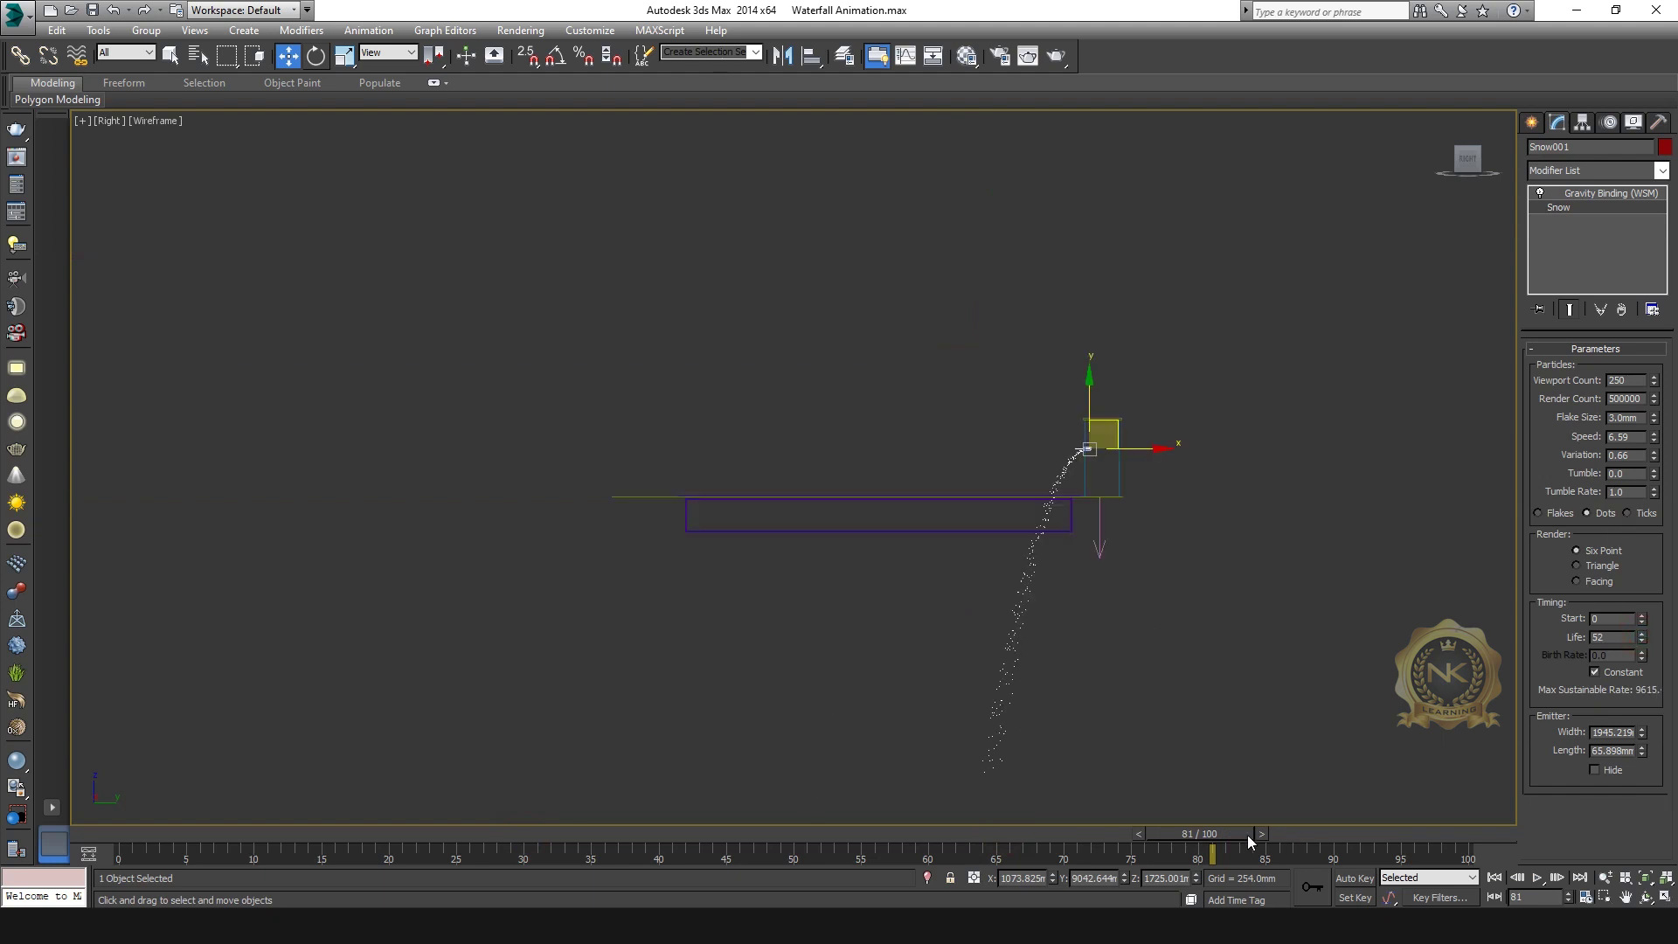
left_click_drag(1248, 841, 1334, 830)
key("w")
Set the Snow's particle life back to 30 frames and scrub the timeline to frame 39.
double_click(1618, 638)
type("30")
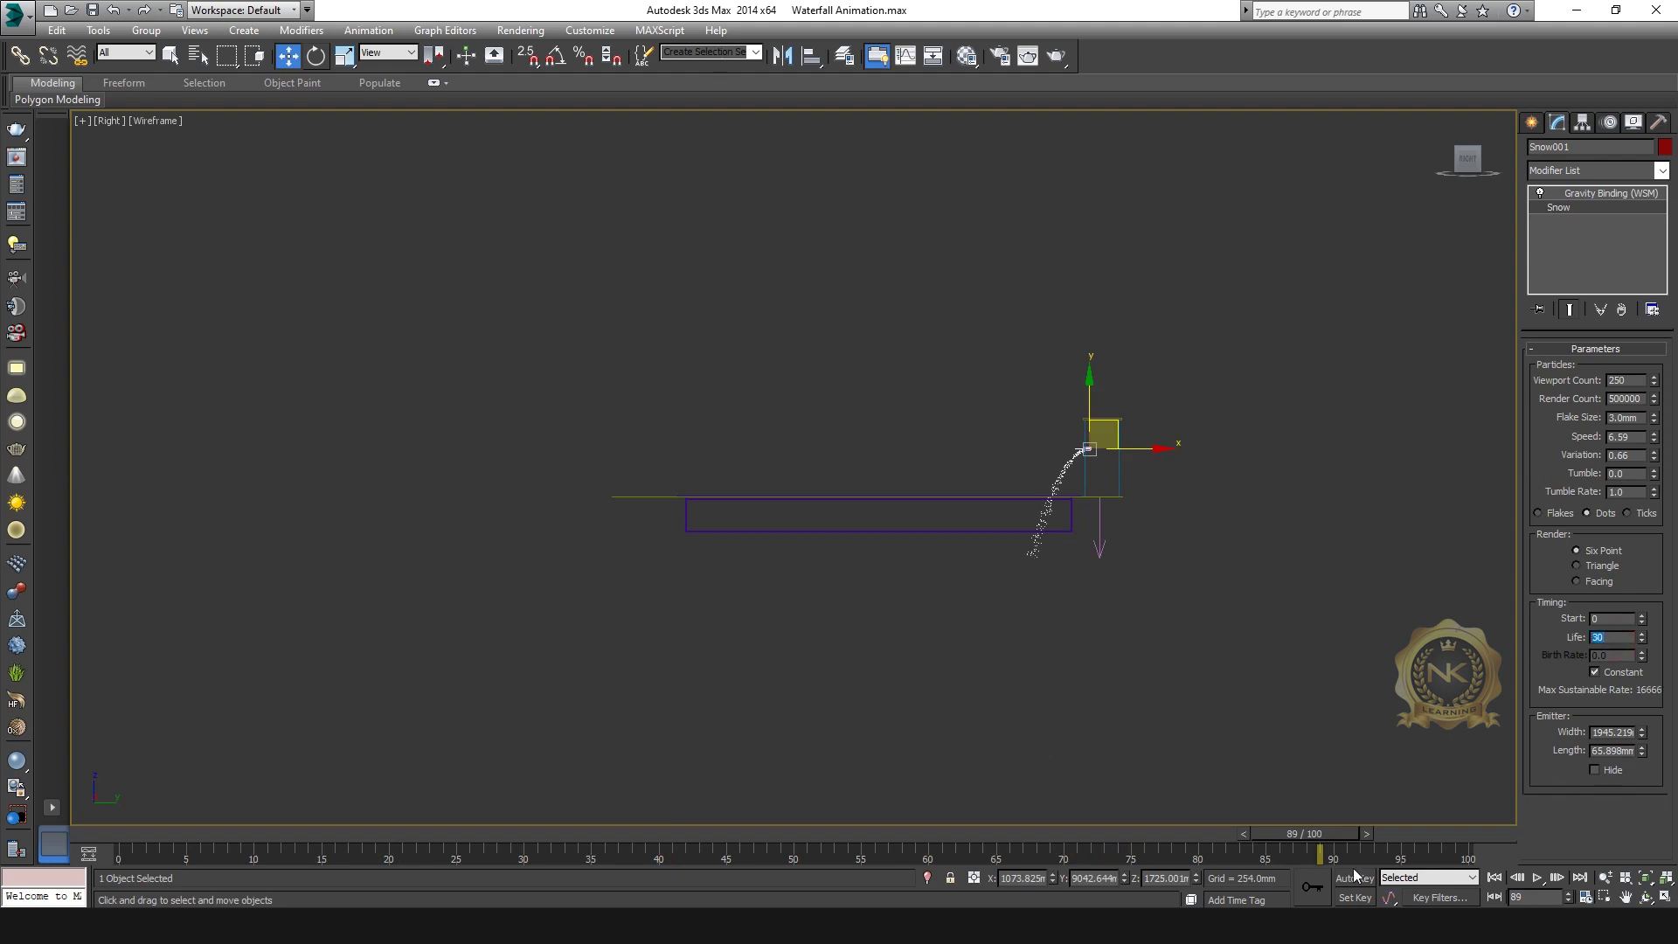
left_click_drag(1319, 834, 664, 859)
Compare the water stream in the camera and right views to see how far it passes below the pool.
key("alt+w")
right_click(1239, 700)
key("alt+w")
key("w")
key("alt+w")
right_click(674, 617)
key("alt+w")
scroll(966, 569, "up", 3)
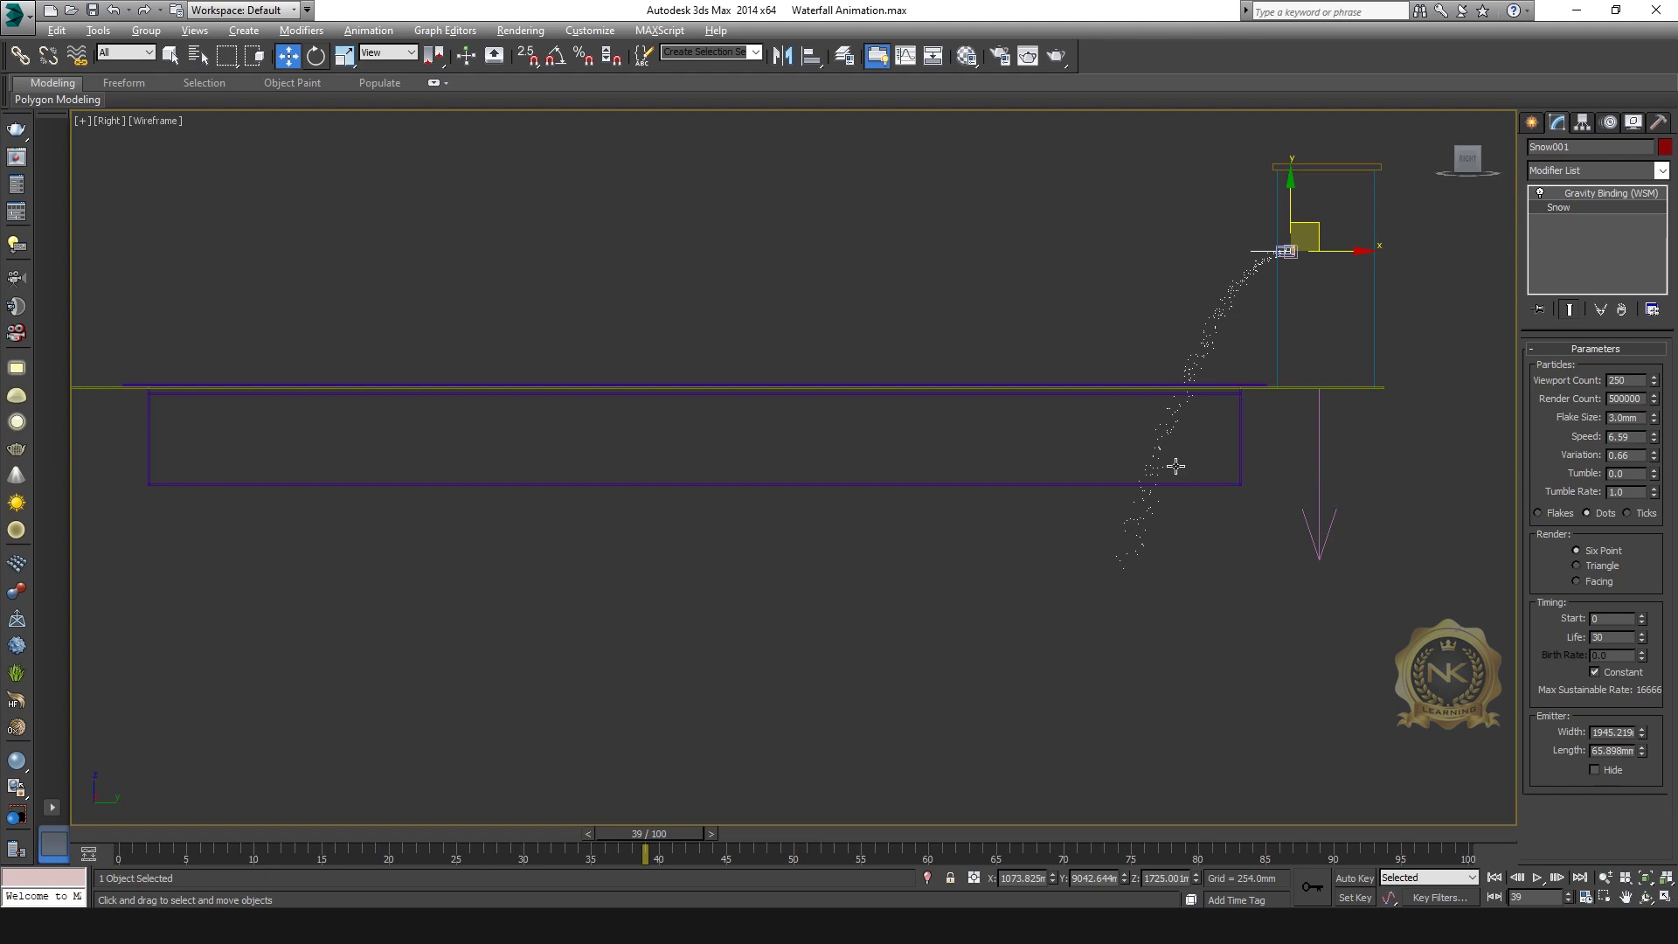
Select the pool's water surface and examine its level in the right view.
key("alt+w")
right_click(1206, 726)
key("alt+w")
left_click(1098, 652)
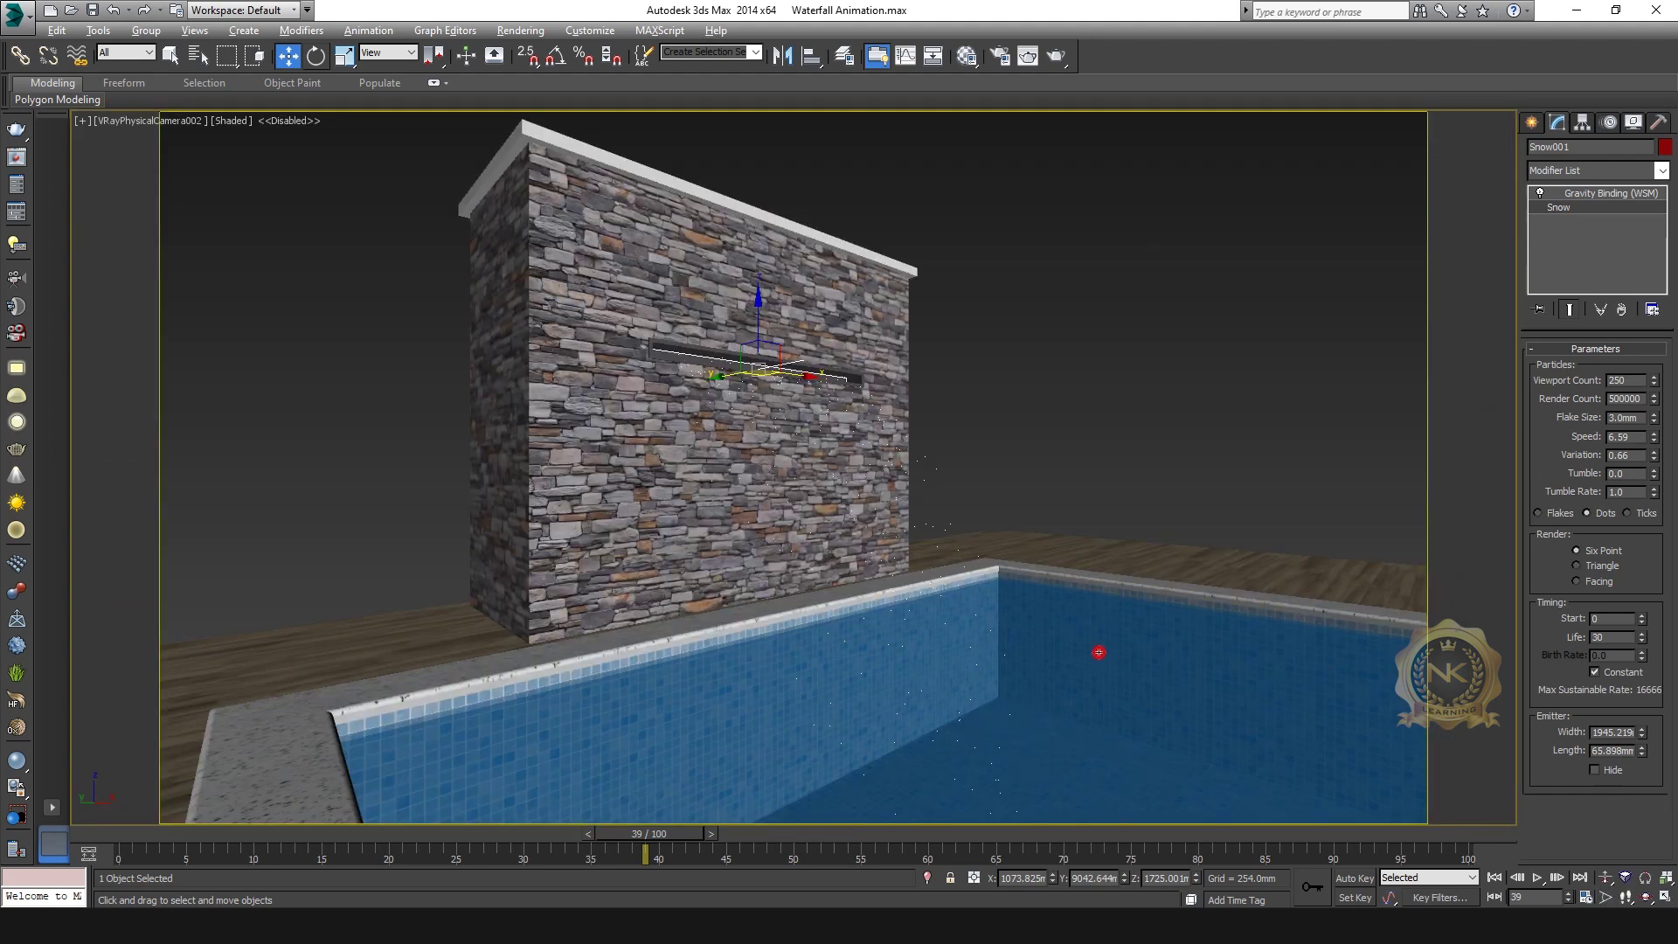
left_click(1098, 652)
key("alt+w")
right_click(1277, 411)
right_click(1212, 486)
key("alt+w")
key("alt+w")
right_click(668, 626)
key("alt+w")
scroll(1041, 452, "up", 4)
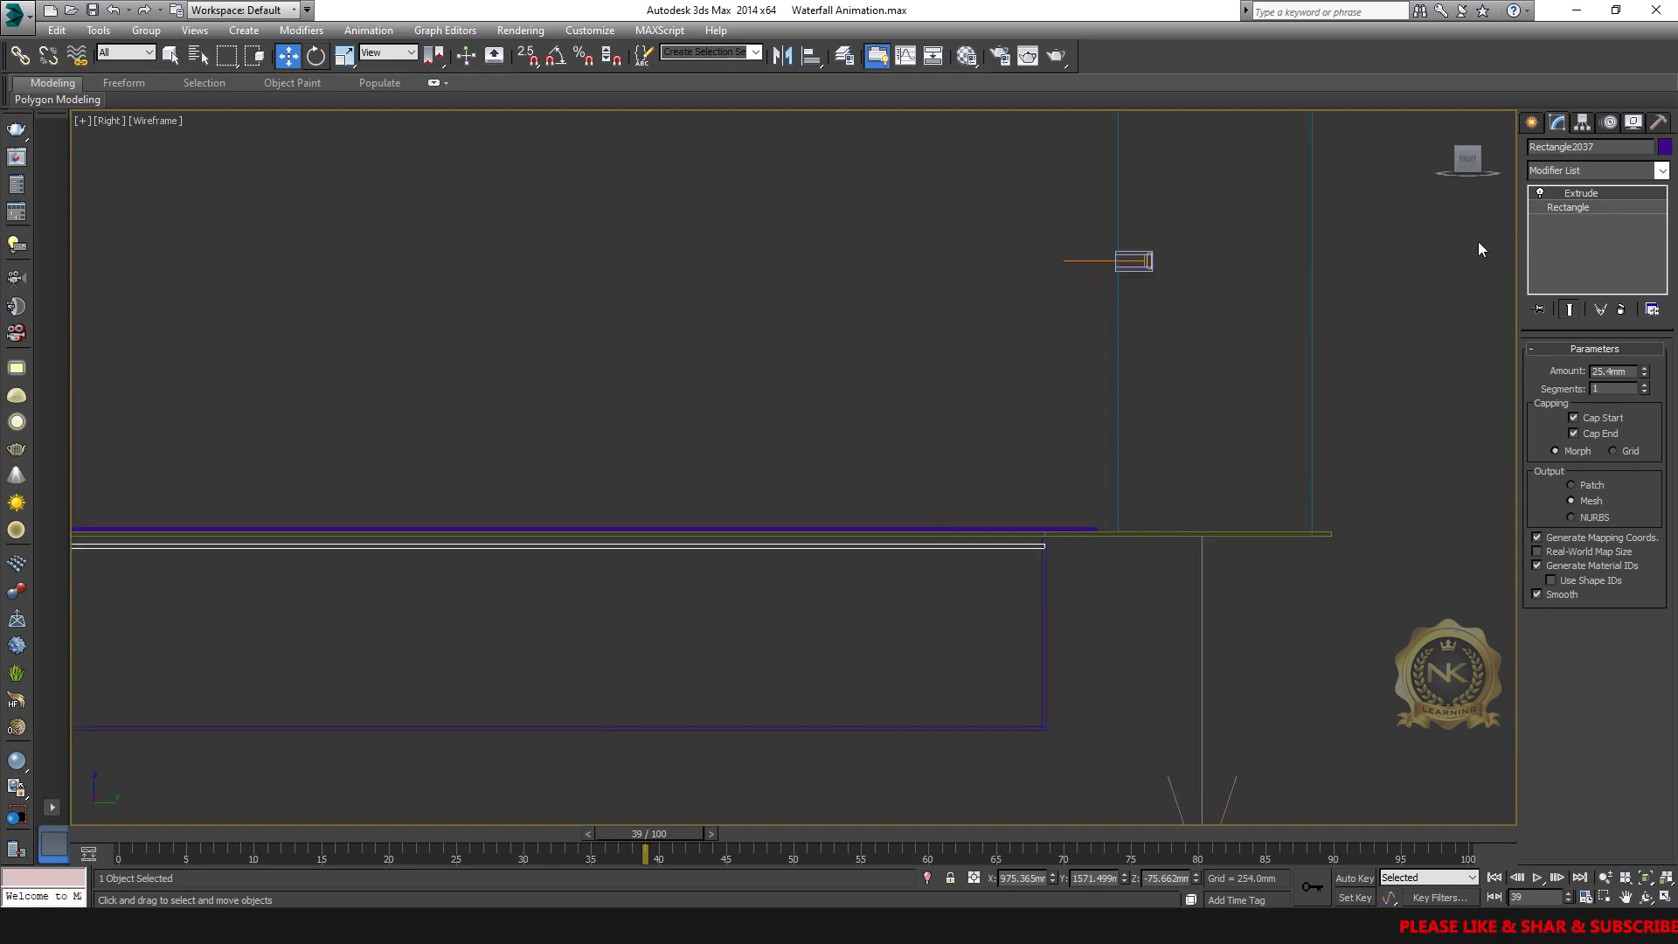
Create a Deflector space warp about 3218 mm wide and 3067 mm long in the top view, below the wall's slot.
key("alt+w")
key("alt+w")
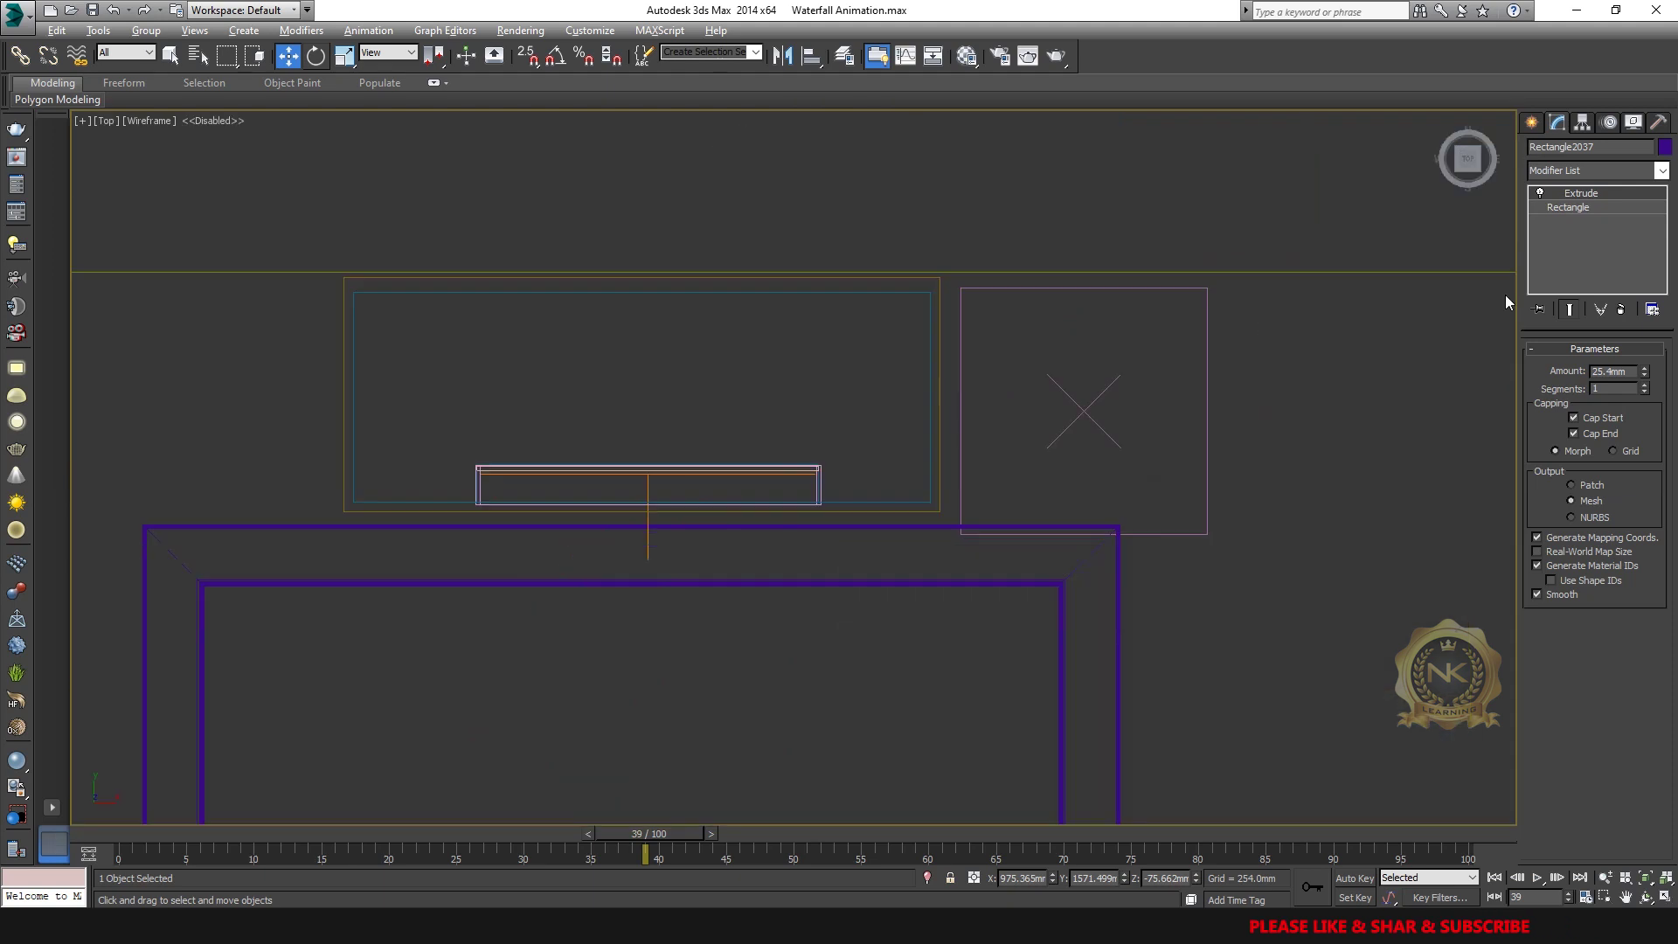
left_click(1531, 122)
left_click(1643, 151)
left_click(1608, 174)
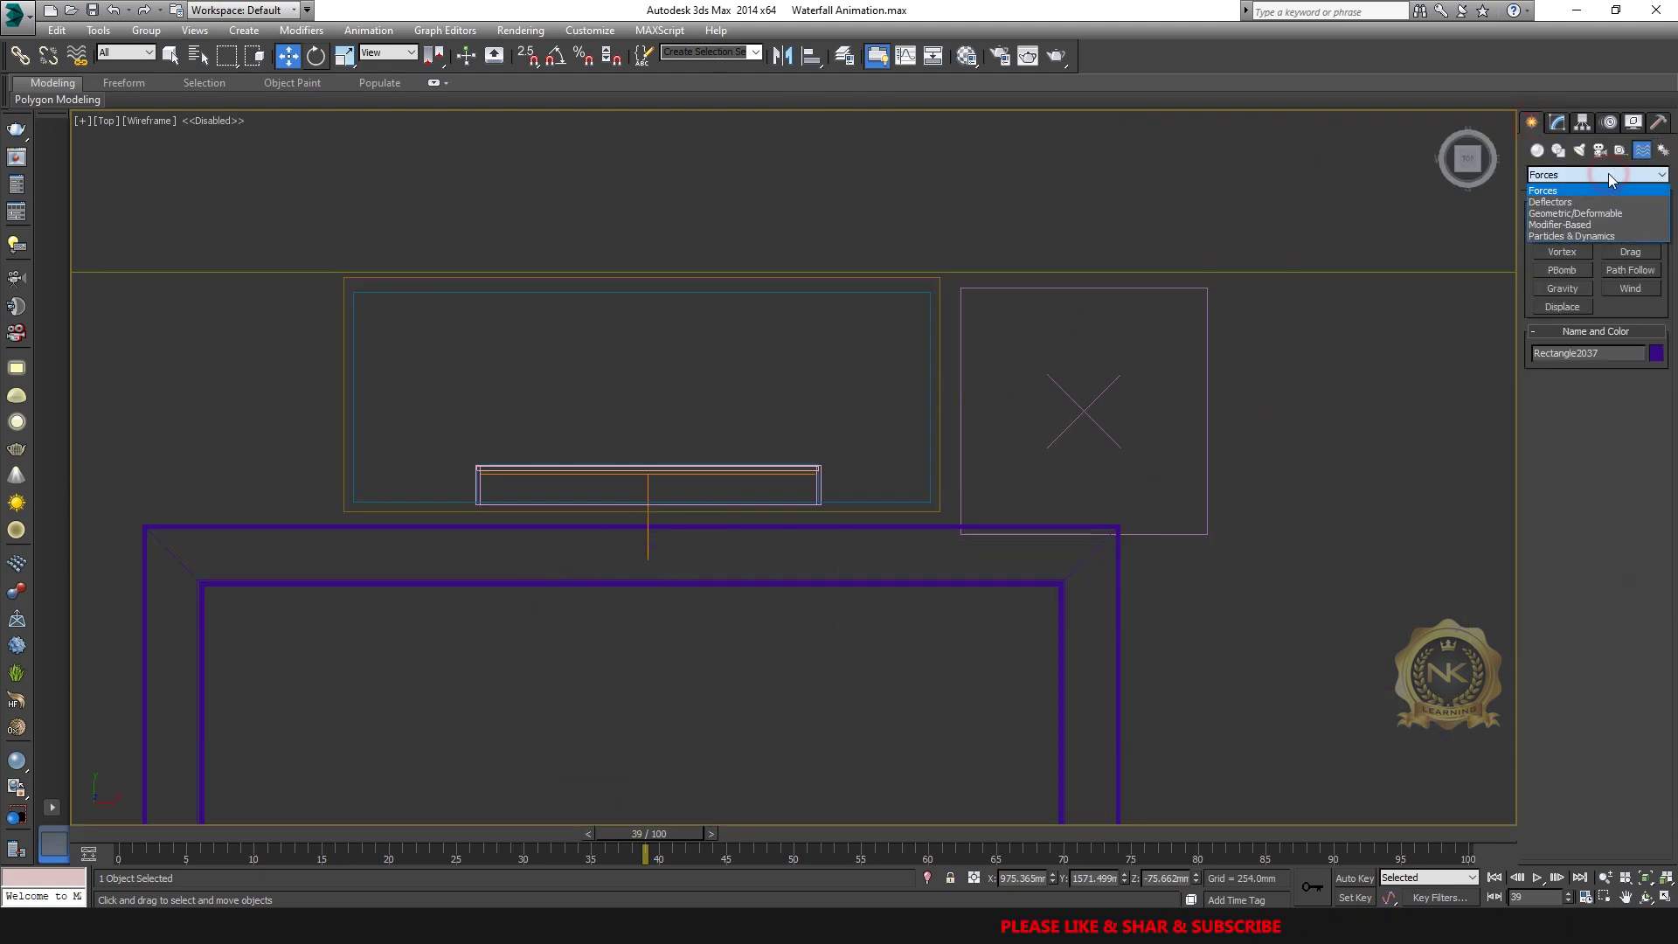
left_click(1569, 198)
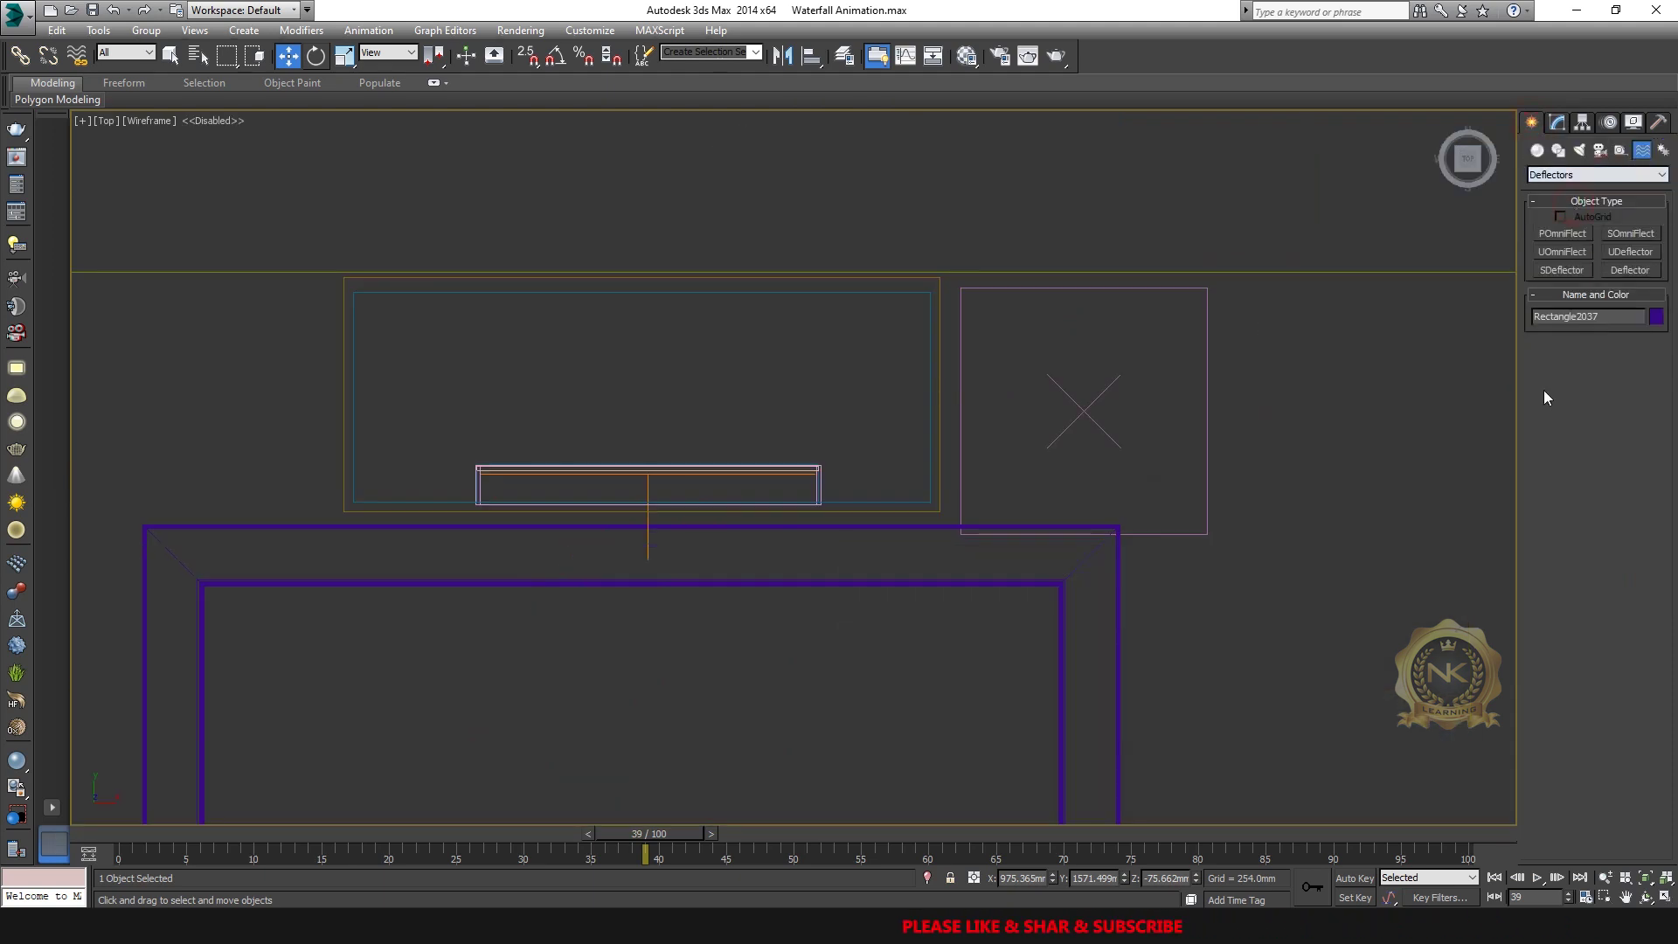
left_click(1630, 270)
scroll(903, 533, "down", 3)
middle_click_drag(903, 533, 885, 396)
scroll(980, 493, "up", 2)
left_click_drag(667, 244, 1058, 617)
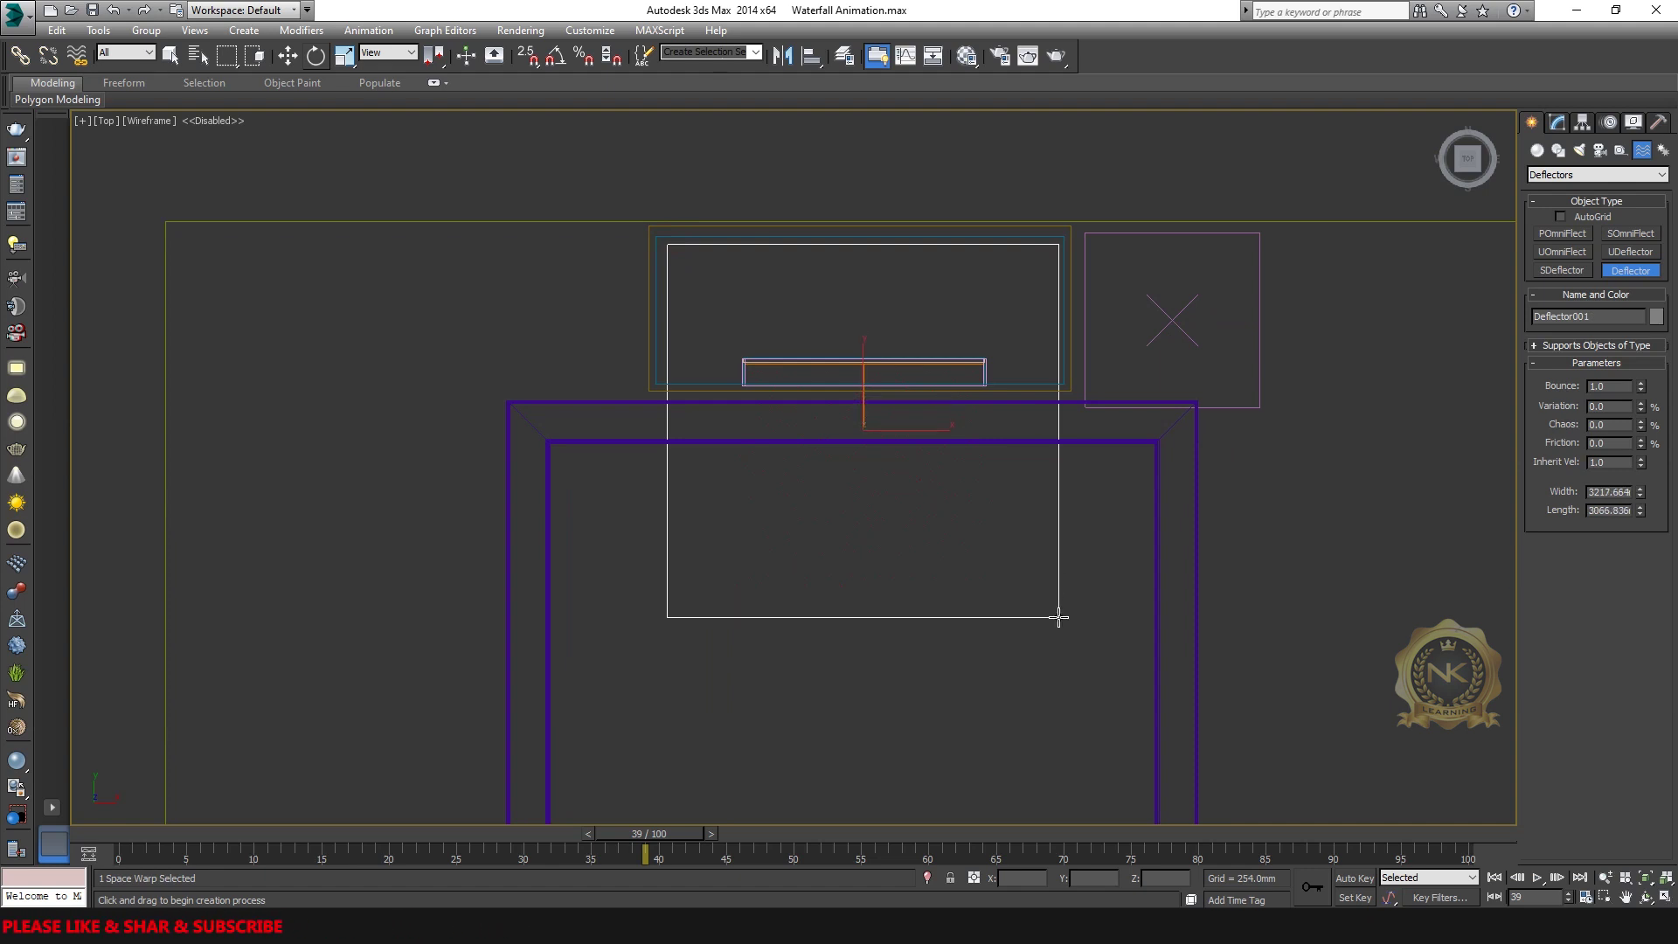
Lower the deflector in the right view to a Z position of about -70 mm, just below the pool's rim.
key("alt+w")
middle_click(629, 656)
key("alt+w")
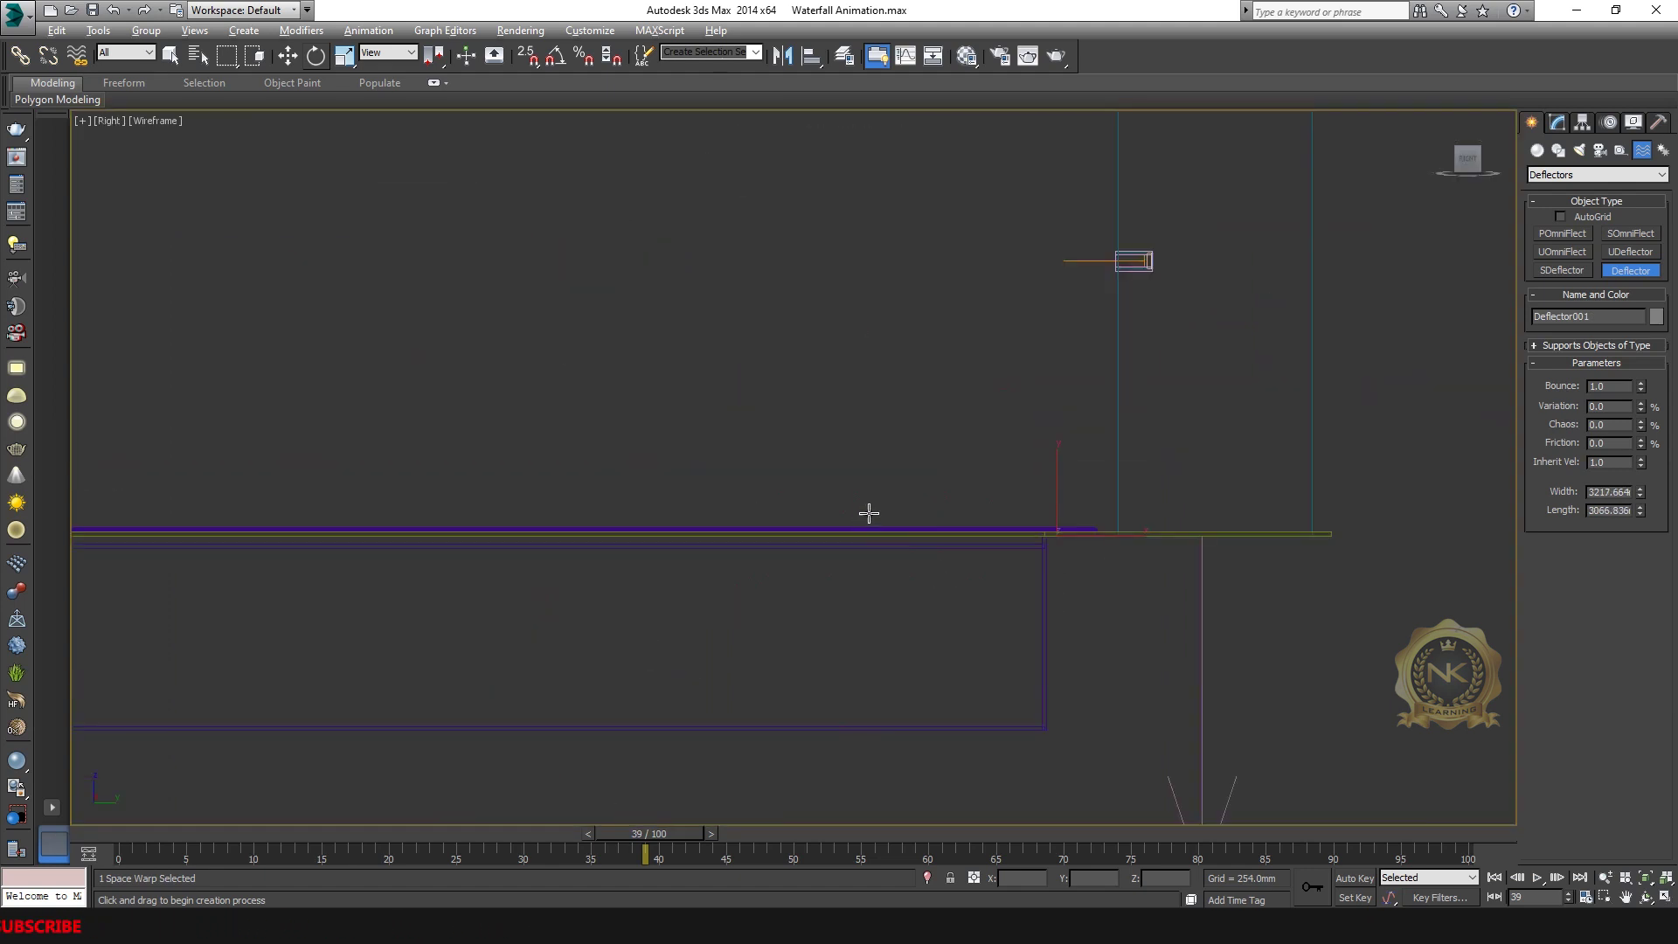
key("w")
left_click_drag(1058, 481, 1046, 468)
scroll(1098, 474, "up", 5)
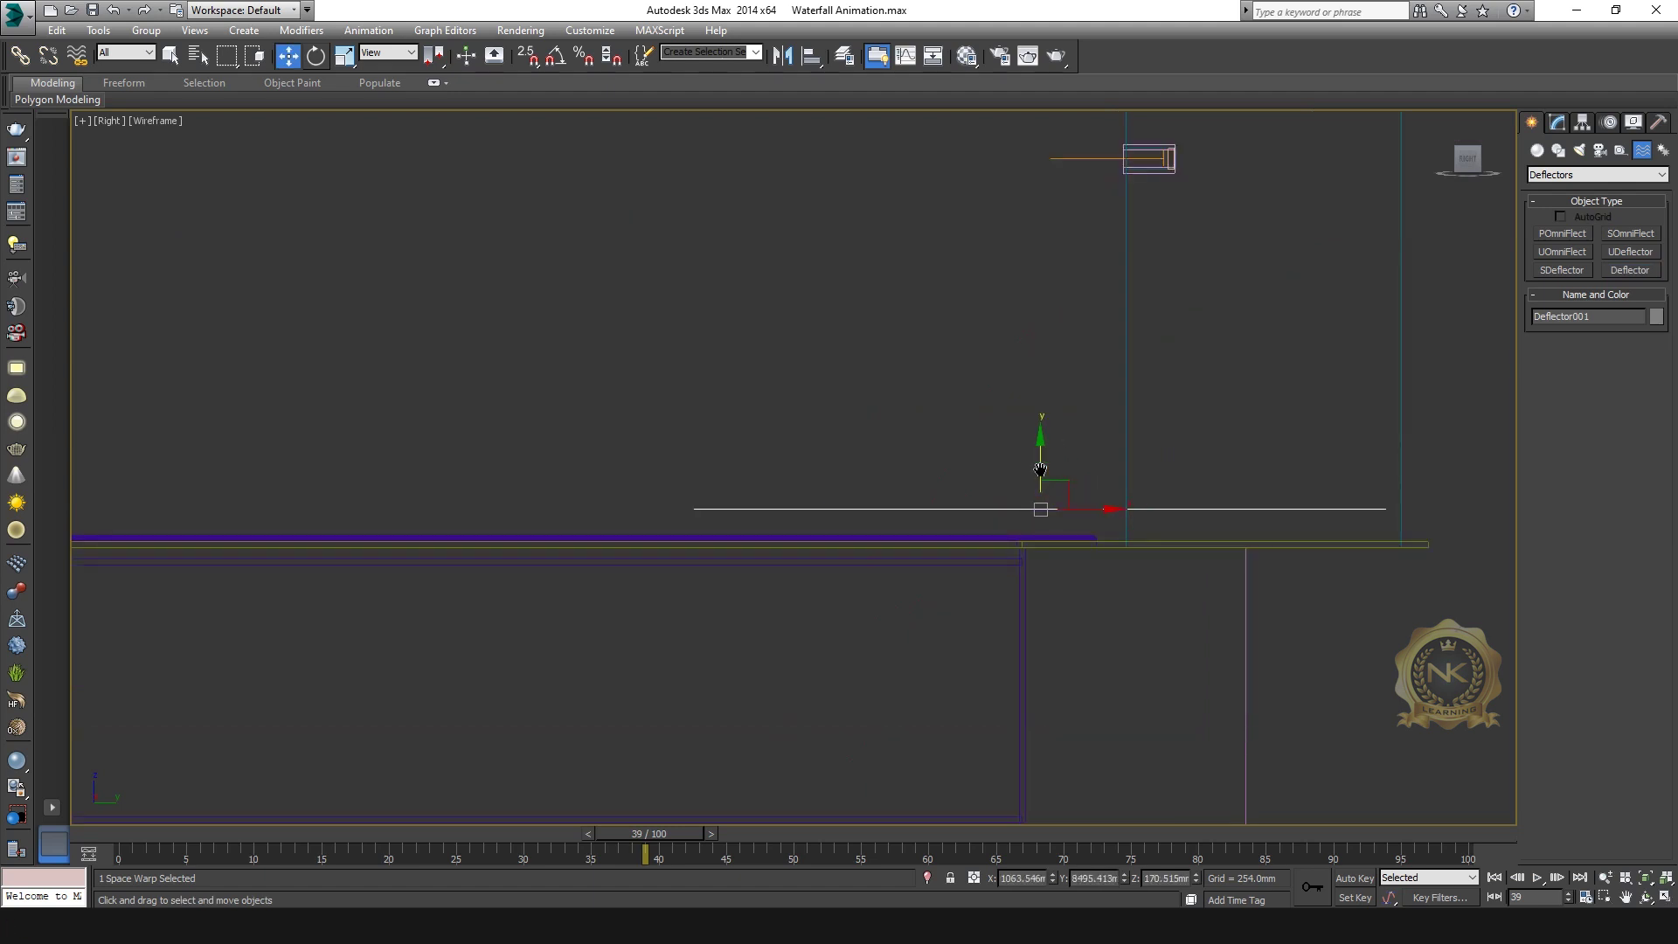
left_click_drag(958, 326, 978, 432)
Shift the deflector toward the stone wall, using the top and right views, to a Y position of about 8709 mm.
key("alt+w")
right_click(617, 295)
key("alt+w")
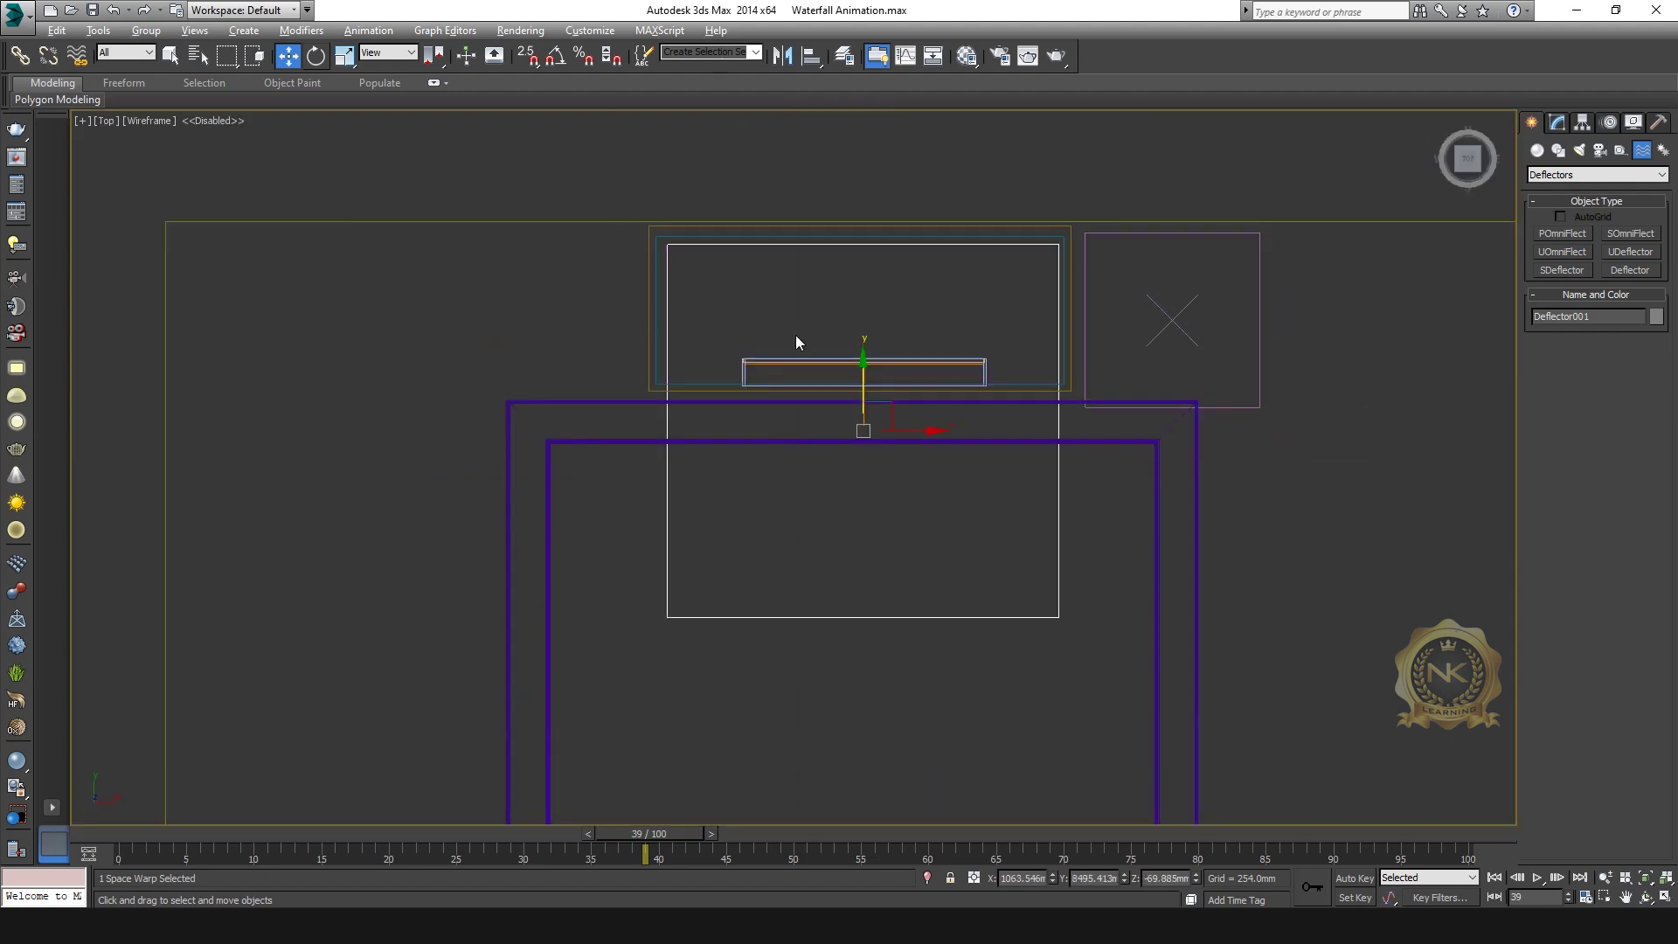
left_click_drag(862, 376, 872, 354)
key("alt+w")
right_click(489, 624)
key("alt+w")
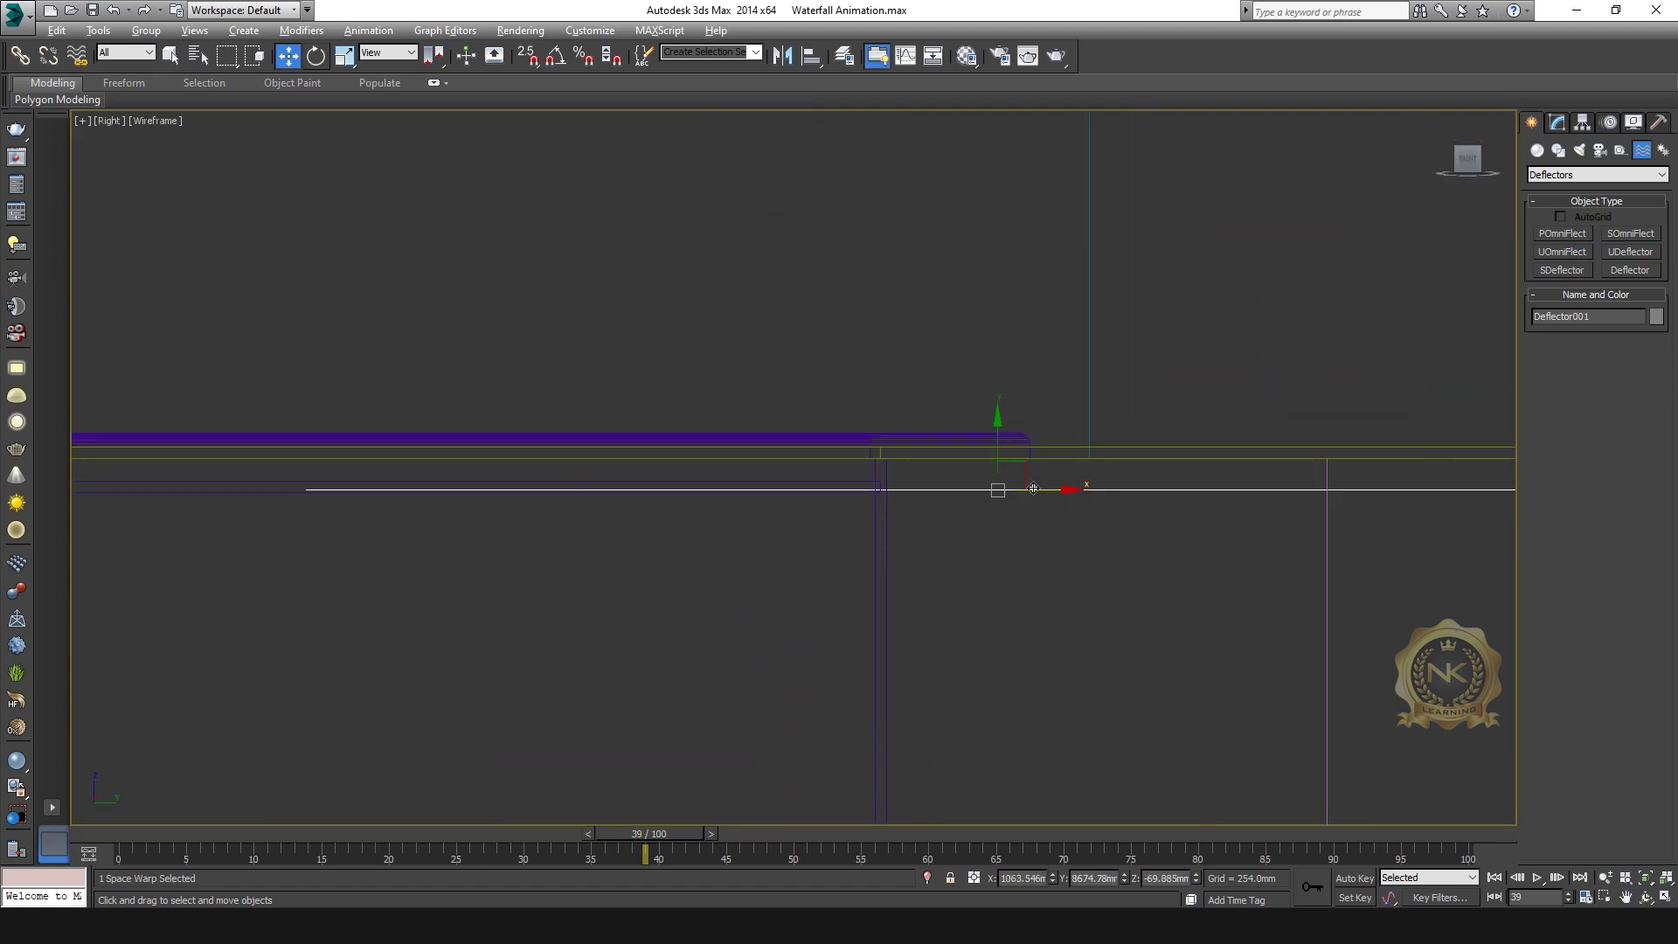
left_click_drag(1035, 489, 1050, 489)
Check the deflector's placement in the camera view and nudge it in the right view to a Y position of about 8720 mm.
key("alt+w")
right_click(1177, 718)
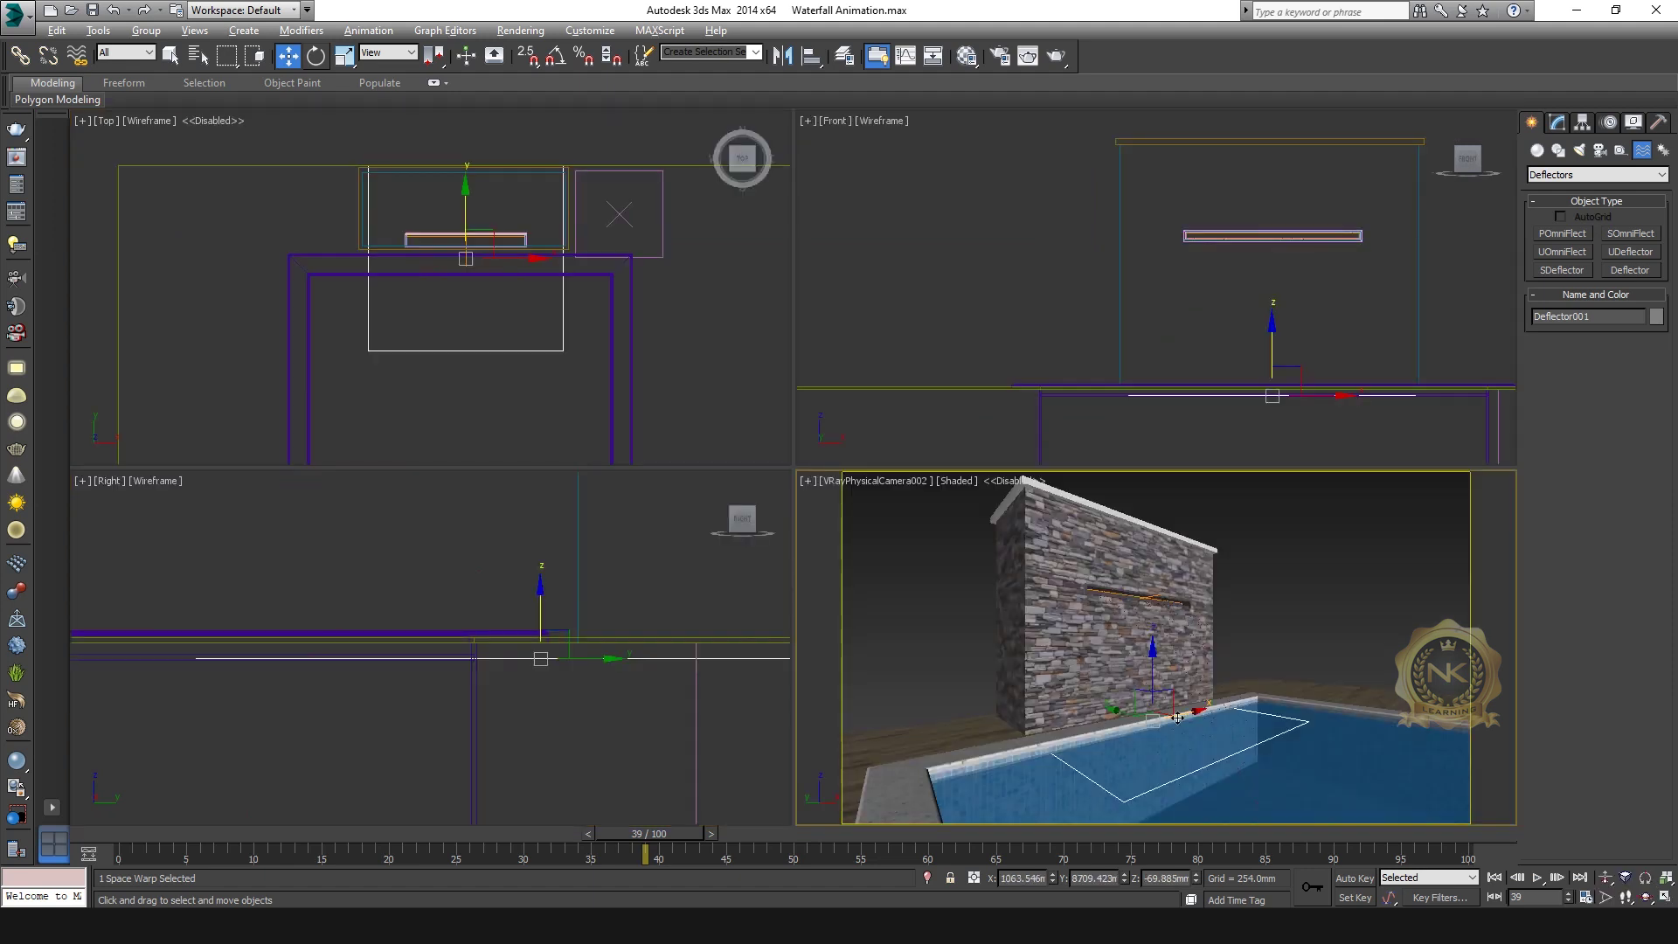
key("alt+w")
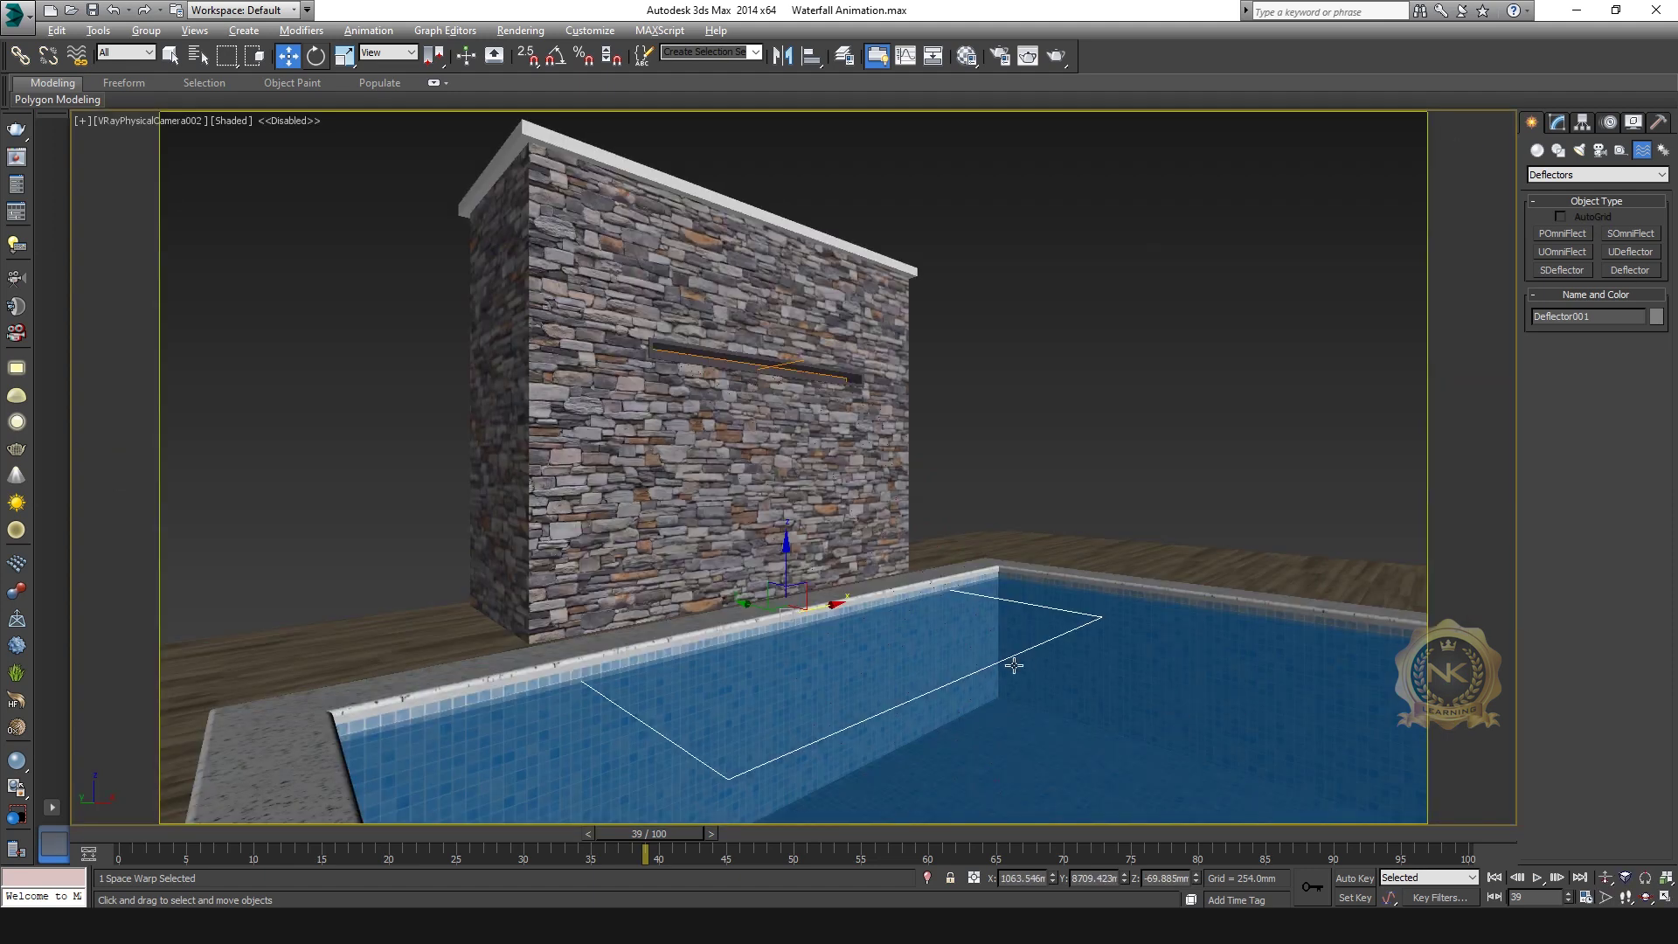
key("alt+w")
scroll(737, 631, "down", 4)
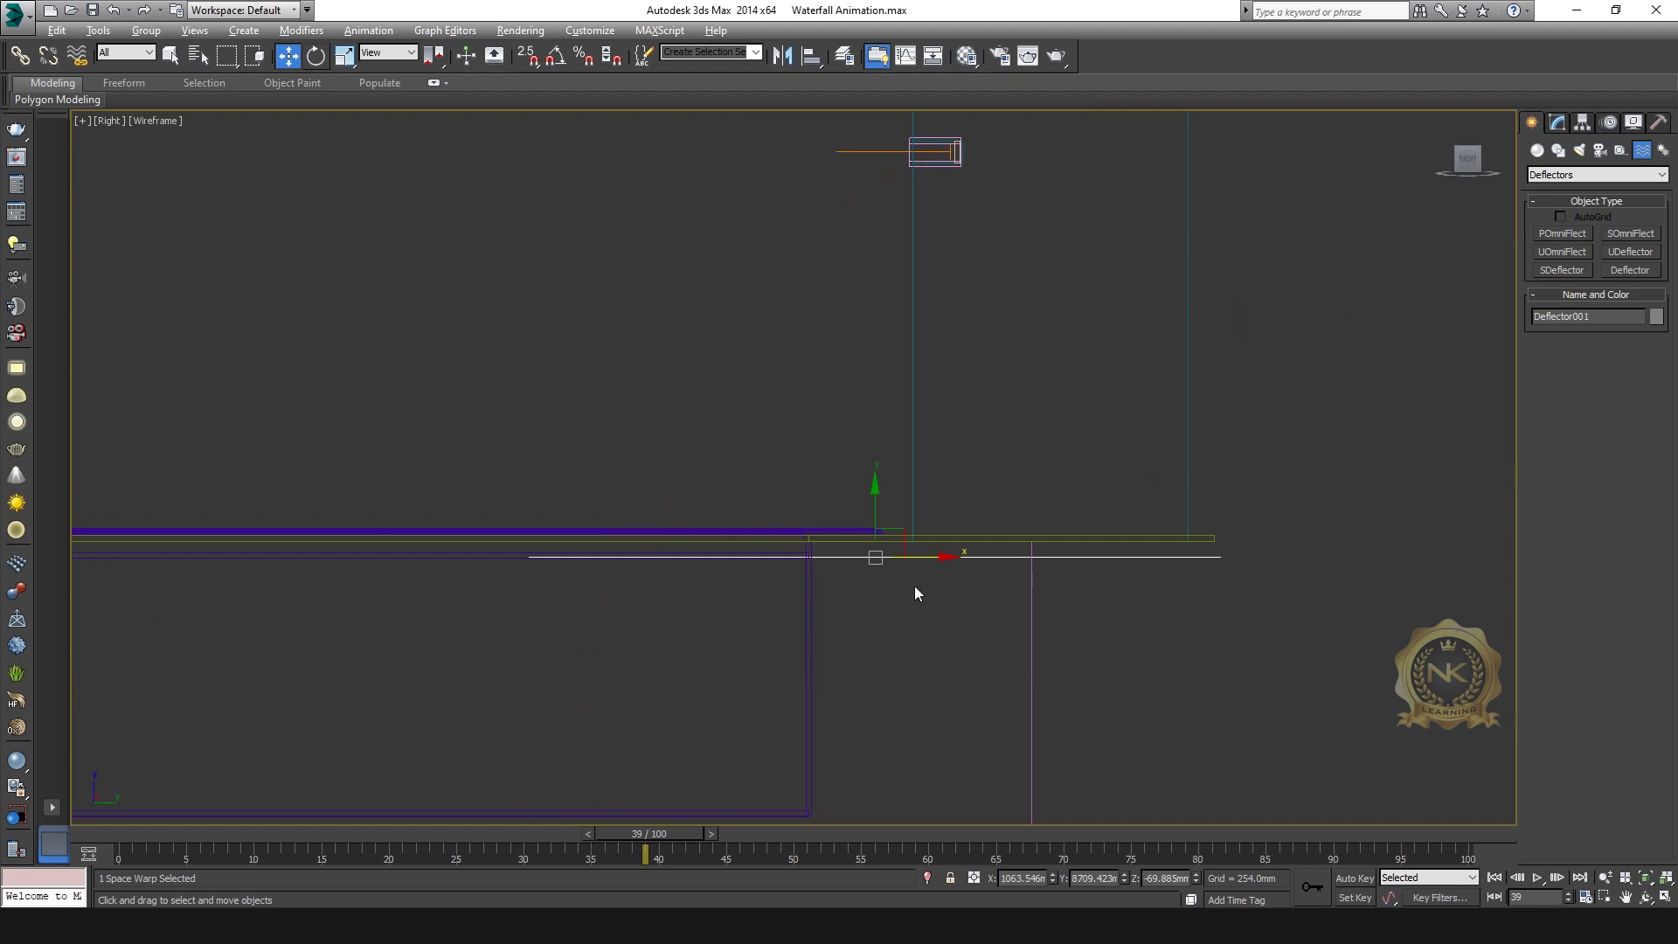
scroll(903, 584, "up", 2)
left_click_drag(921, 548, 925, 548)
Bind the deflector to the Snow particle emitter in the top view with Bind to Space Warp.
key("alt+w")
right_click(612, 296)
key("alt+w")
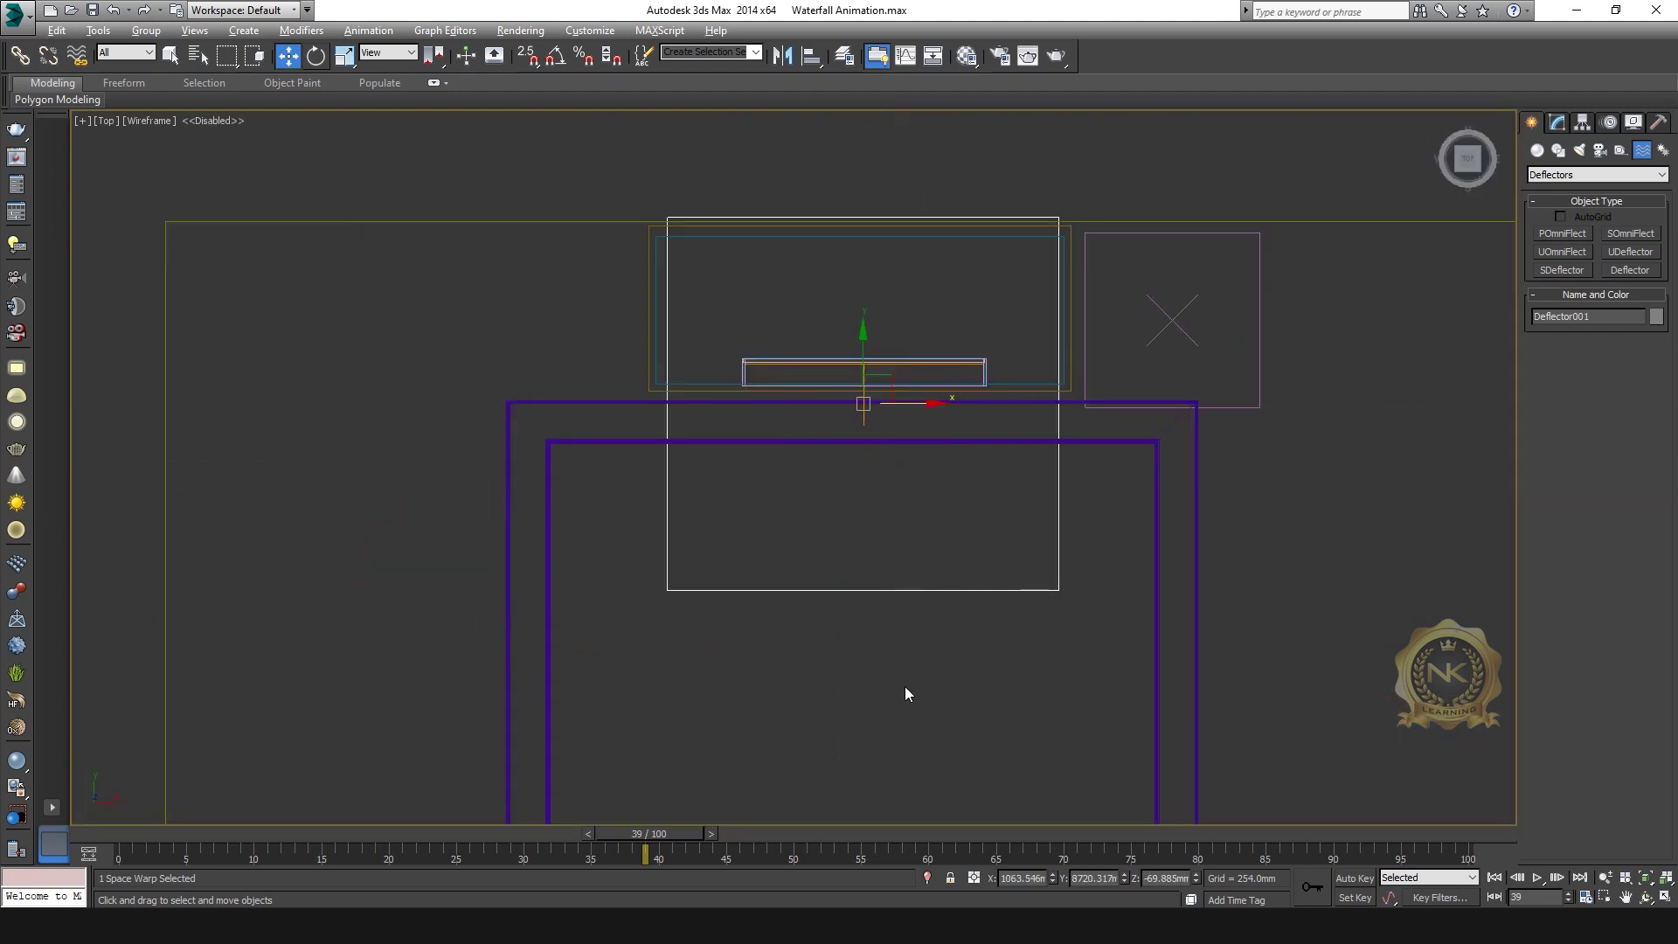
key("alt+w")
key("alt+w")
key("alt+w")
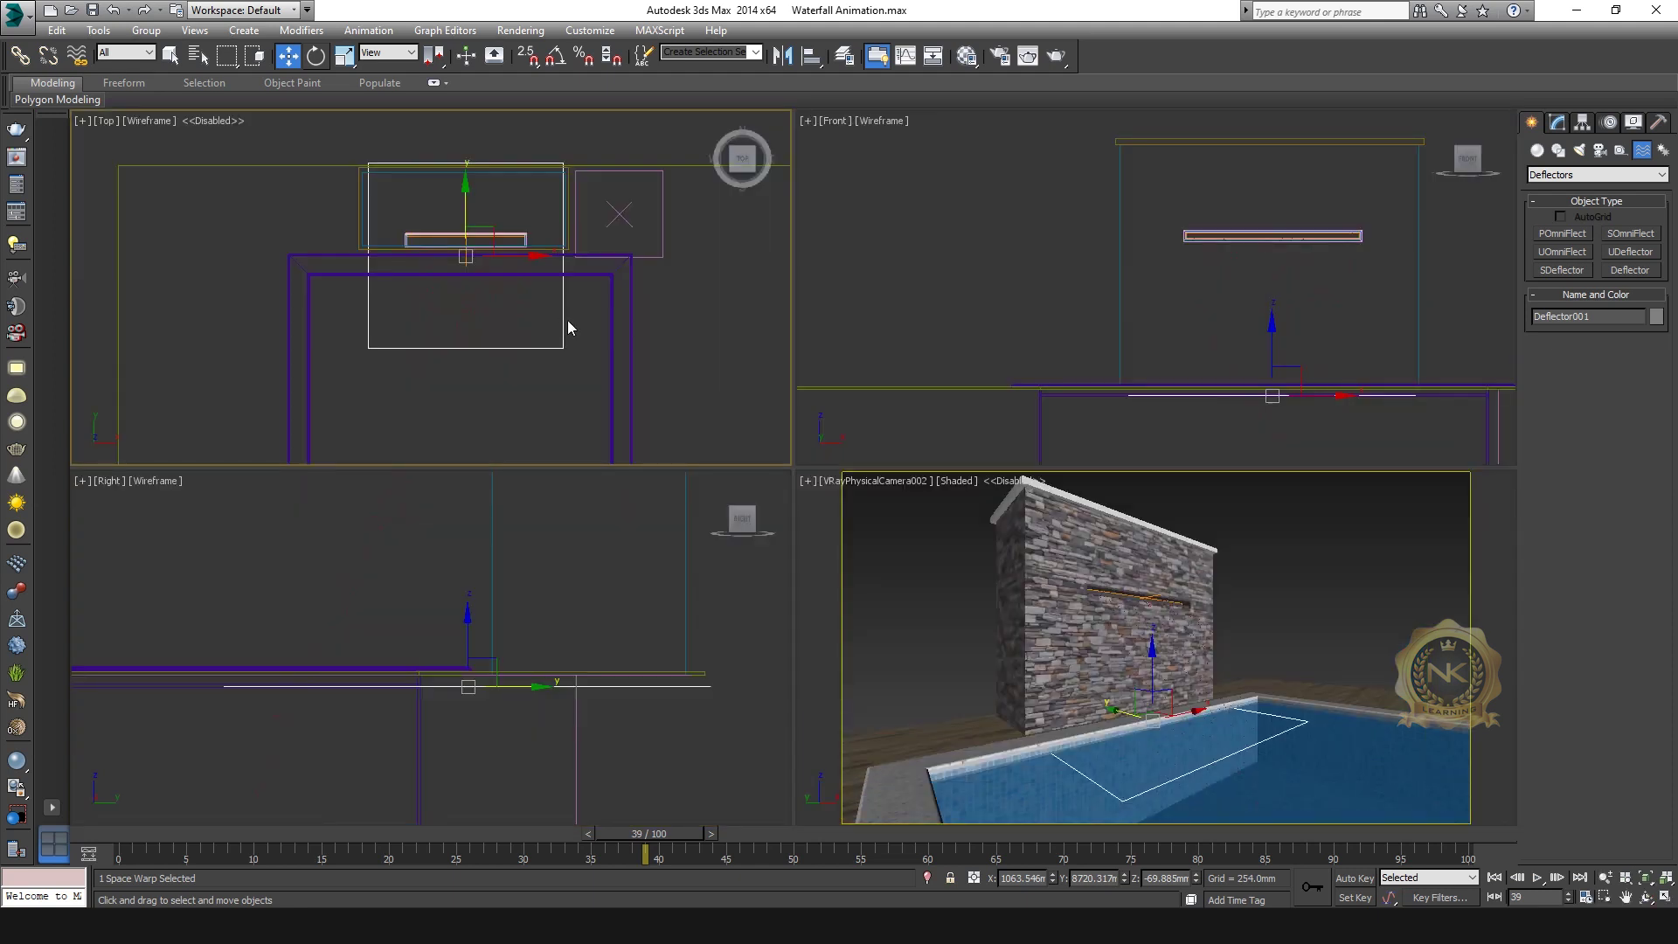
key("alt+w")
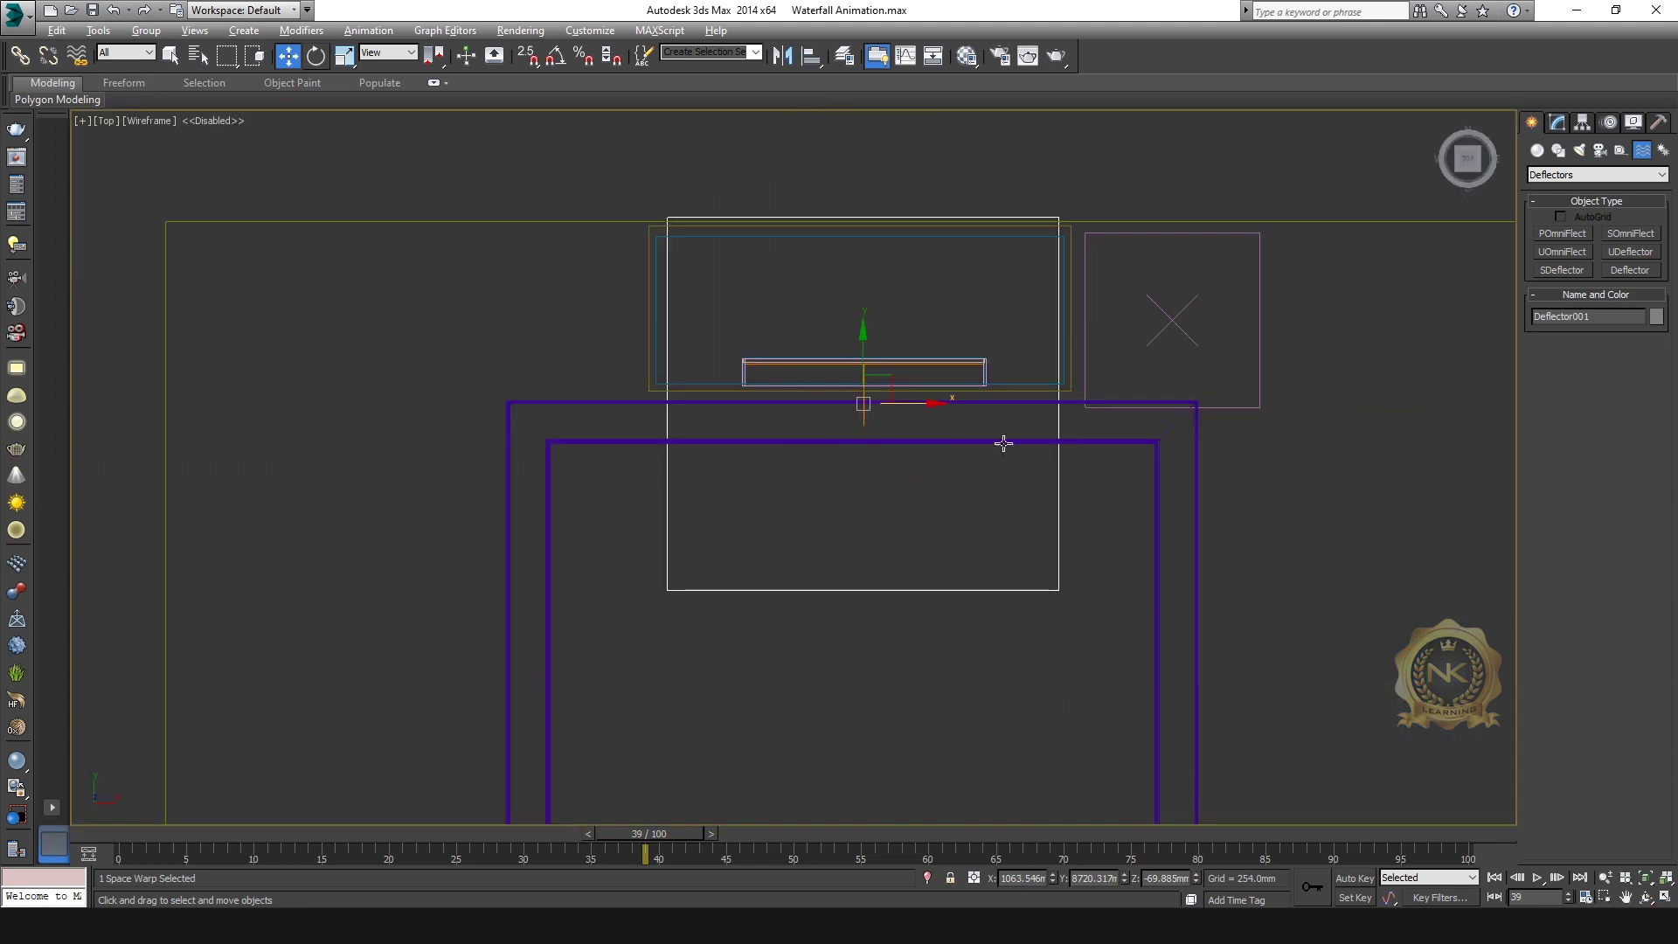
left_click(80, 61)
left_click(79, 61)
left_click_drag(668, 534, 853, 526)
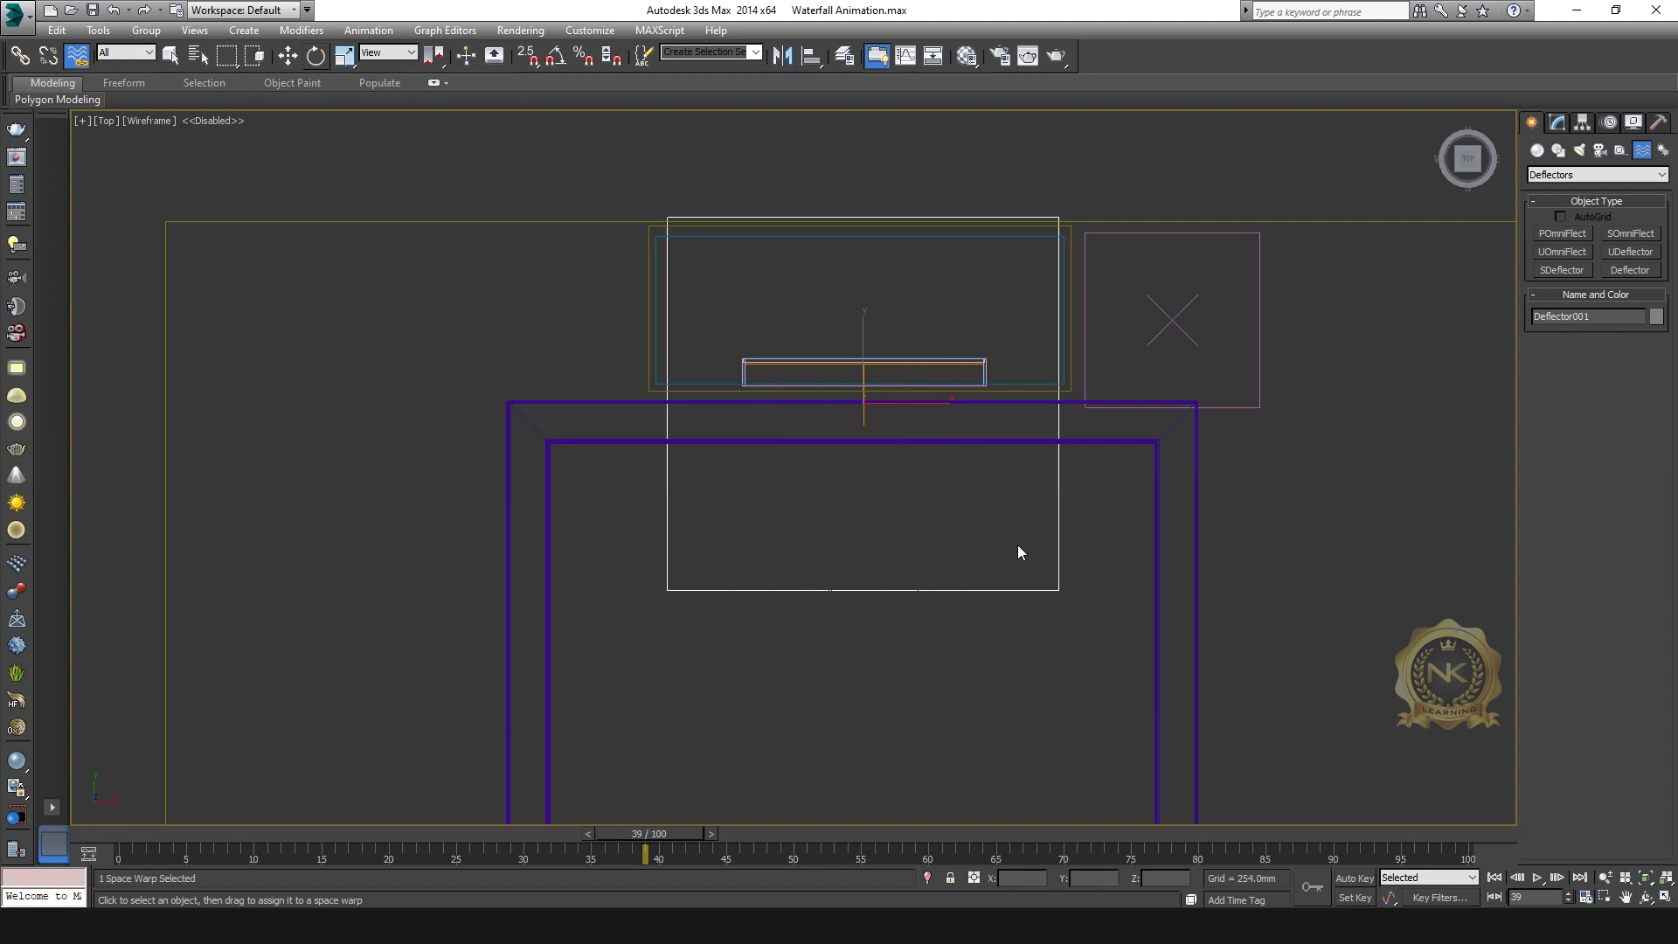
left_click(289, 56)
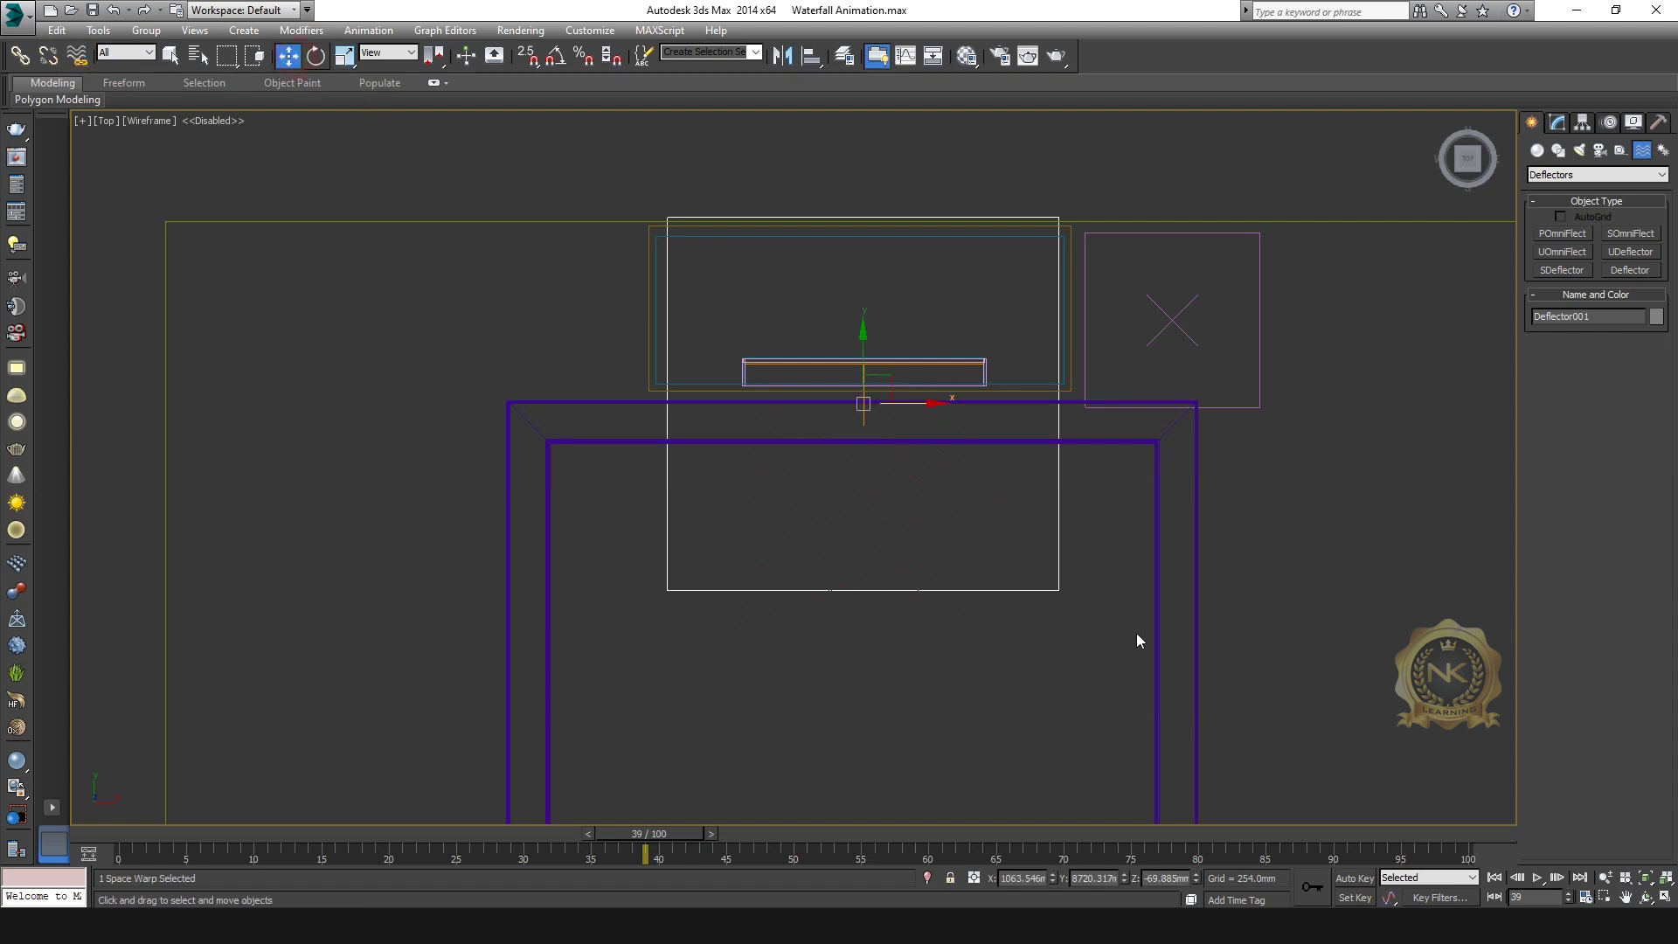
Scrub the timeline and examine in the right view how the falling particles meet the deflector.
key("alt+w")
right_click(1212, 660)
key("alt+w")
key("alt+w")
right_click(629, 743)
Select the Snow particles in the camera view and study their rebound in the right view while scrubbing to frame 41.
key("alt+w")
left_click_drag(657, 837, 487, 859)
left_click_drag(621, 862, 673, 862)
scroll(782, 611, "up", 3)
middle_click_drag(816, 499, 823, 679)
scroll(991, 301, "down", 1)
key("alt+w")
right_click(1088, 659)
key("alt+w")
left_click(1015, 479)
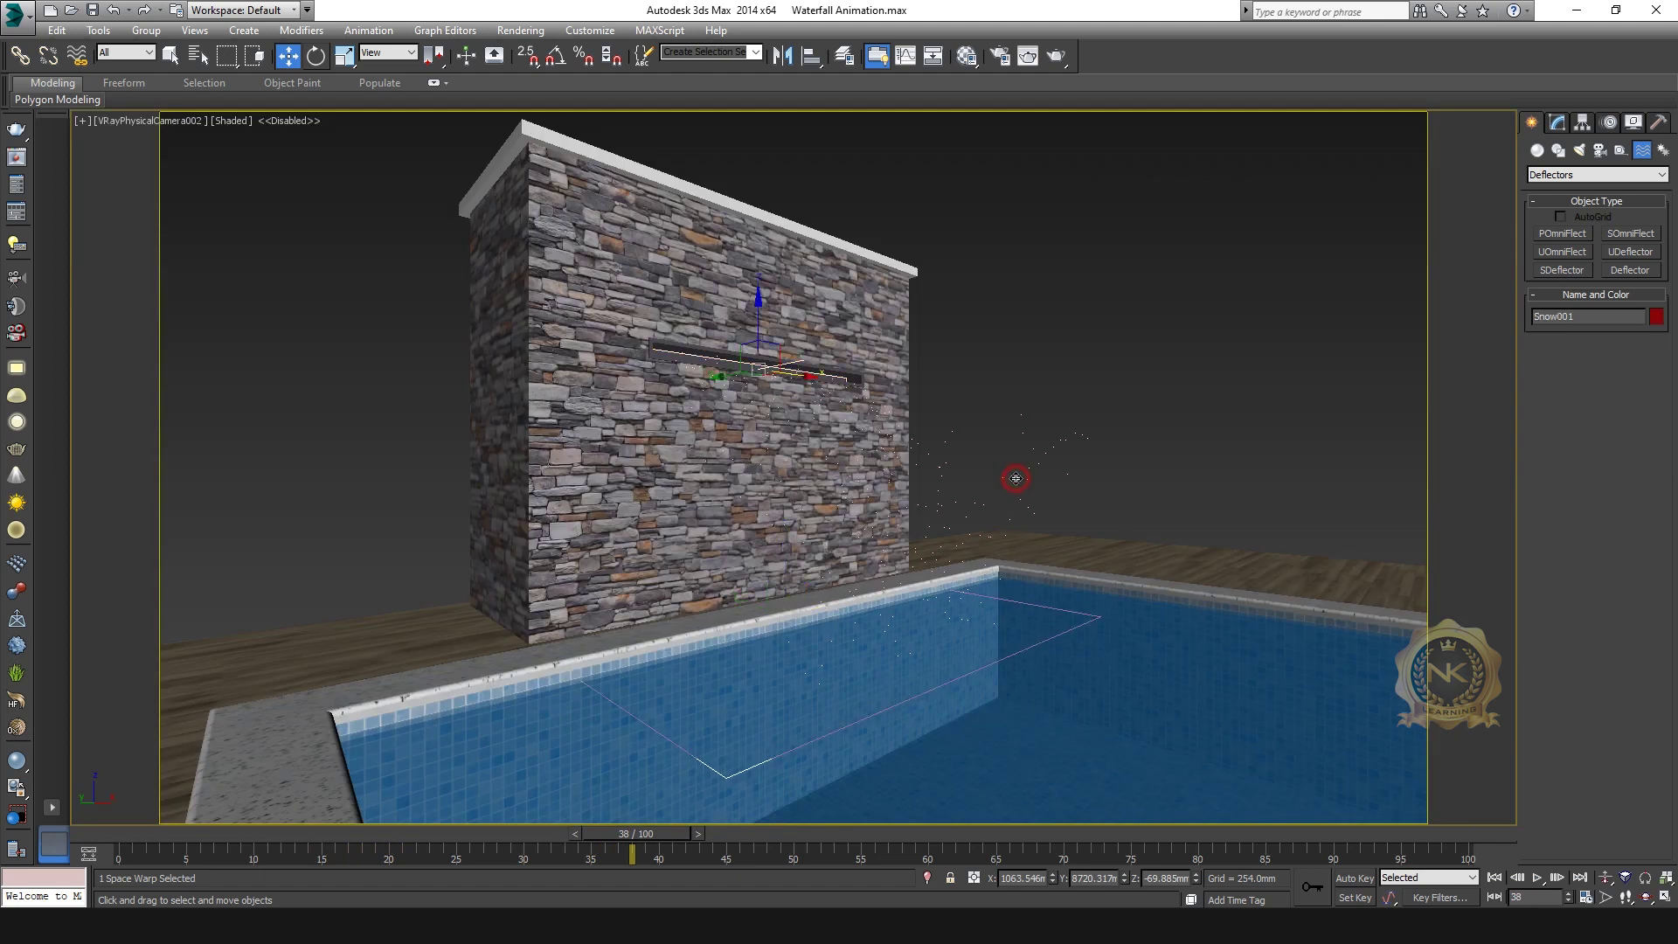
key("alt+w")
right_click(588, 659)
key("alt+w")
left_click_drag(637, 838, 683, 853)
key("w")
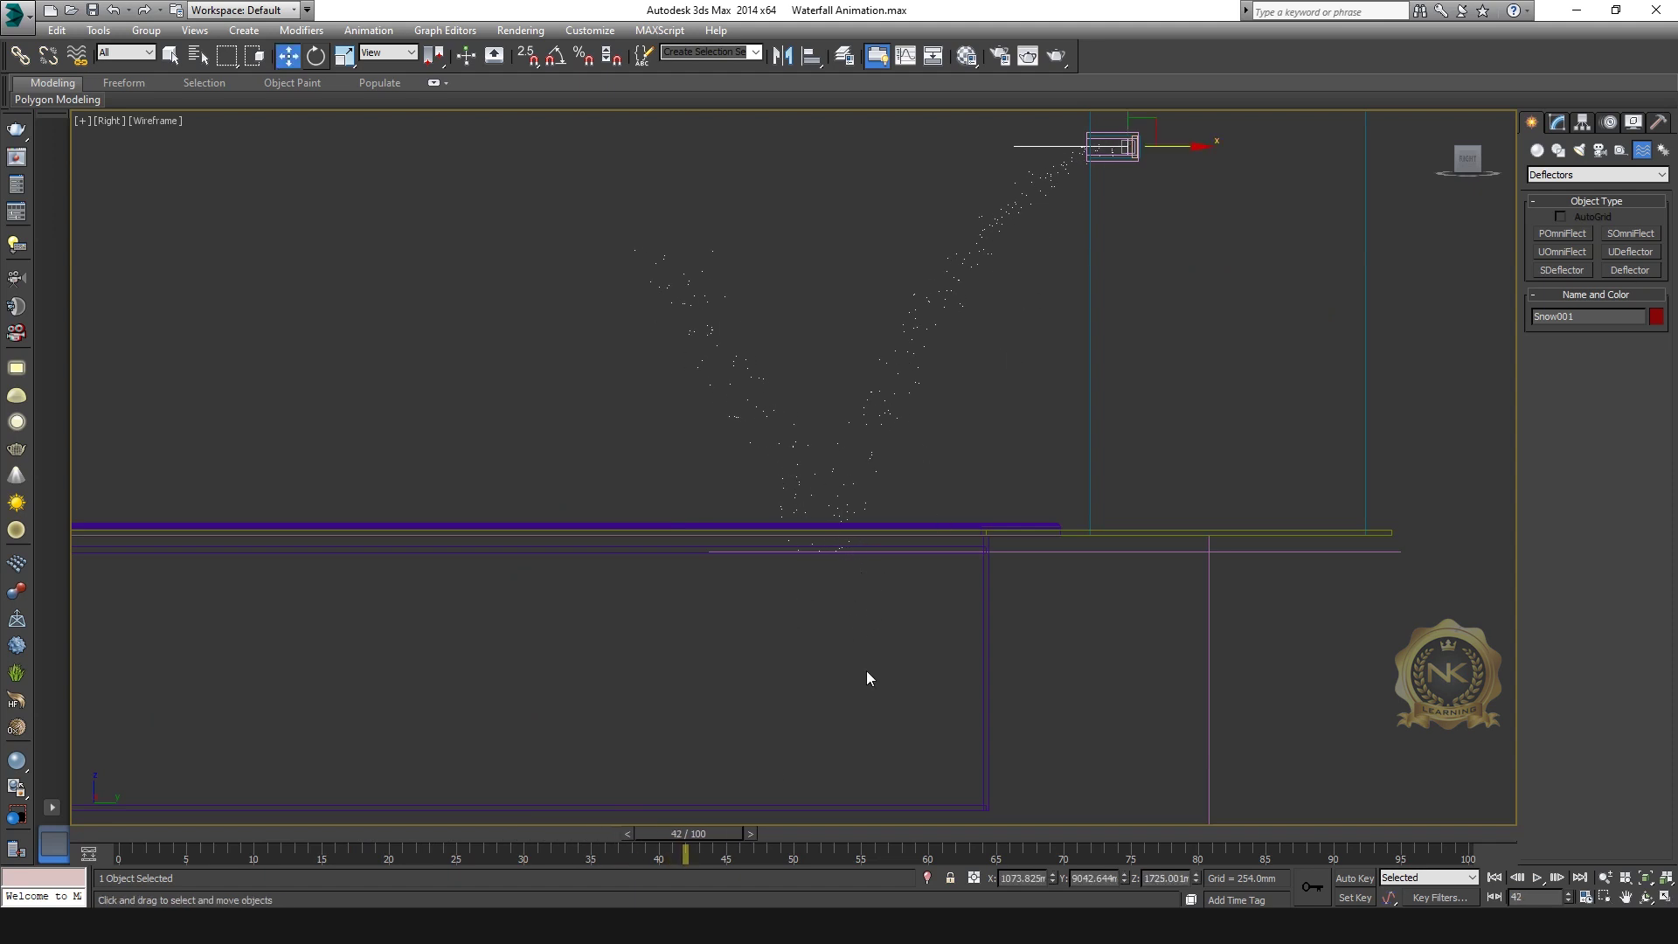
middle_click_drag(935, 515, 873, 557)
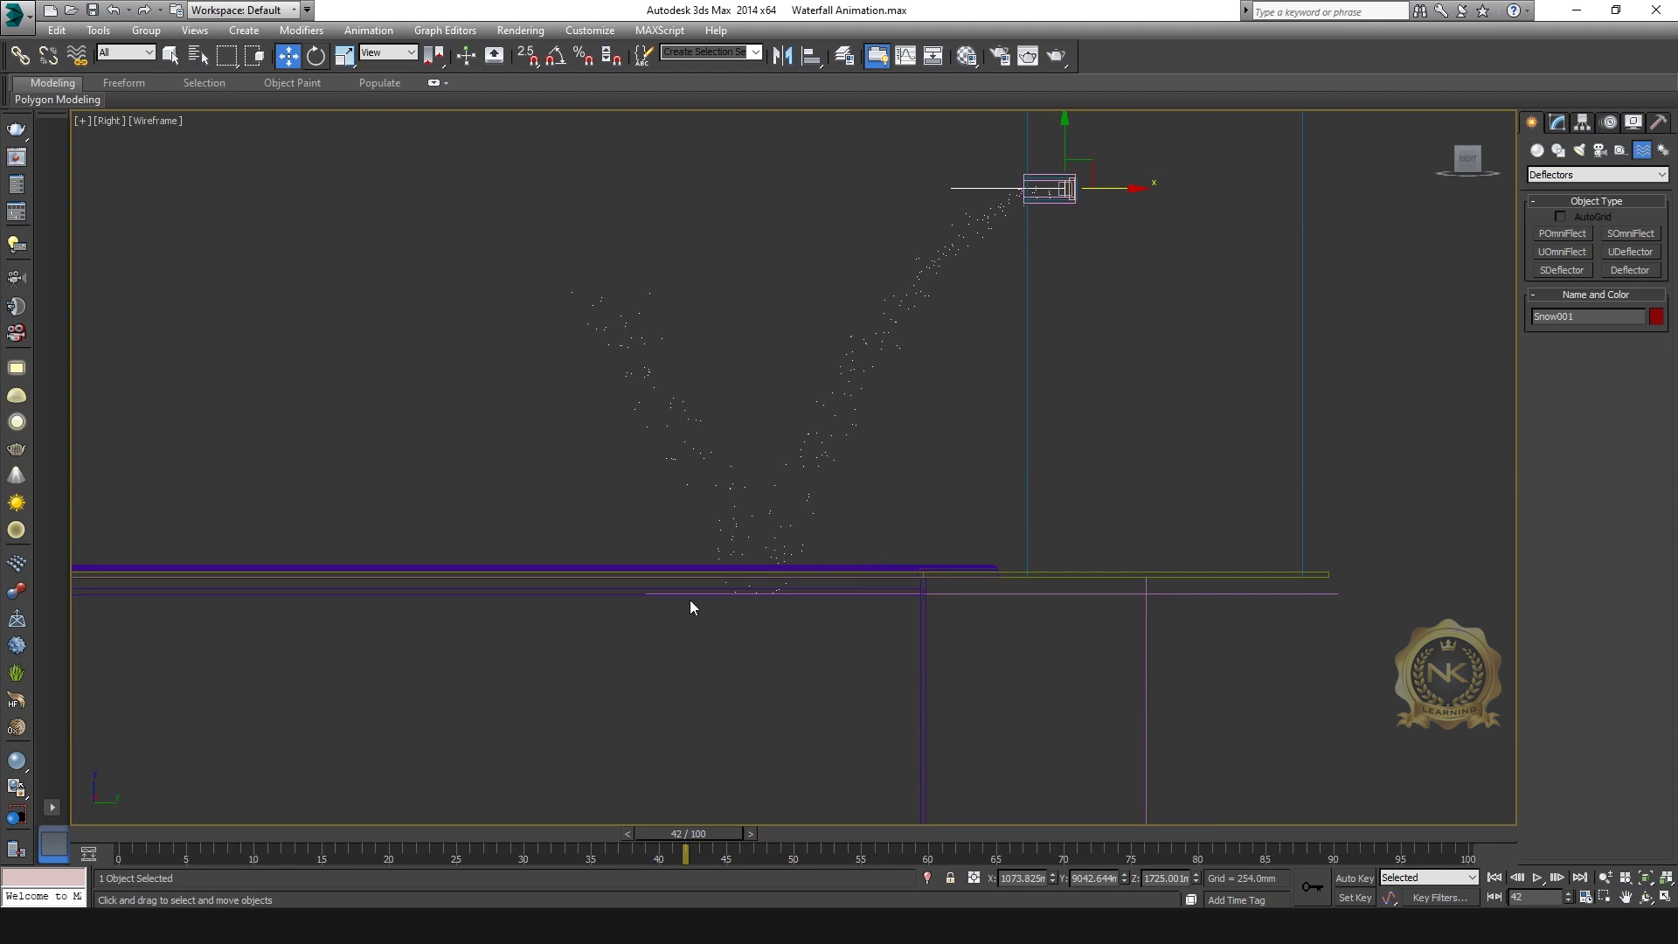
left_click_drag(690, 835, 677, 905)
key("w")
key("alt+w")
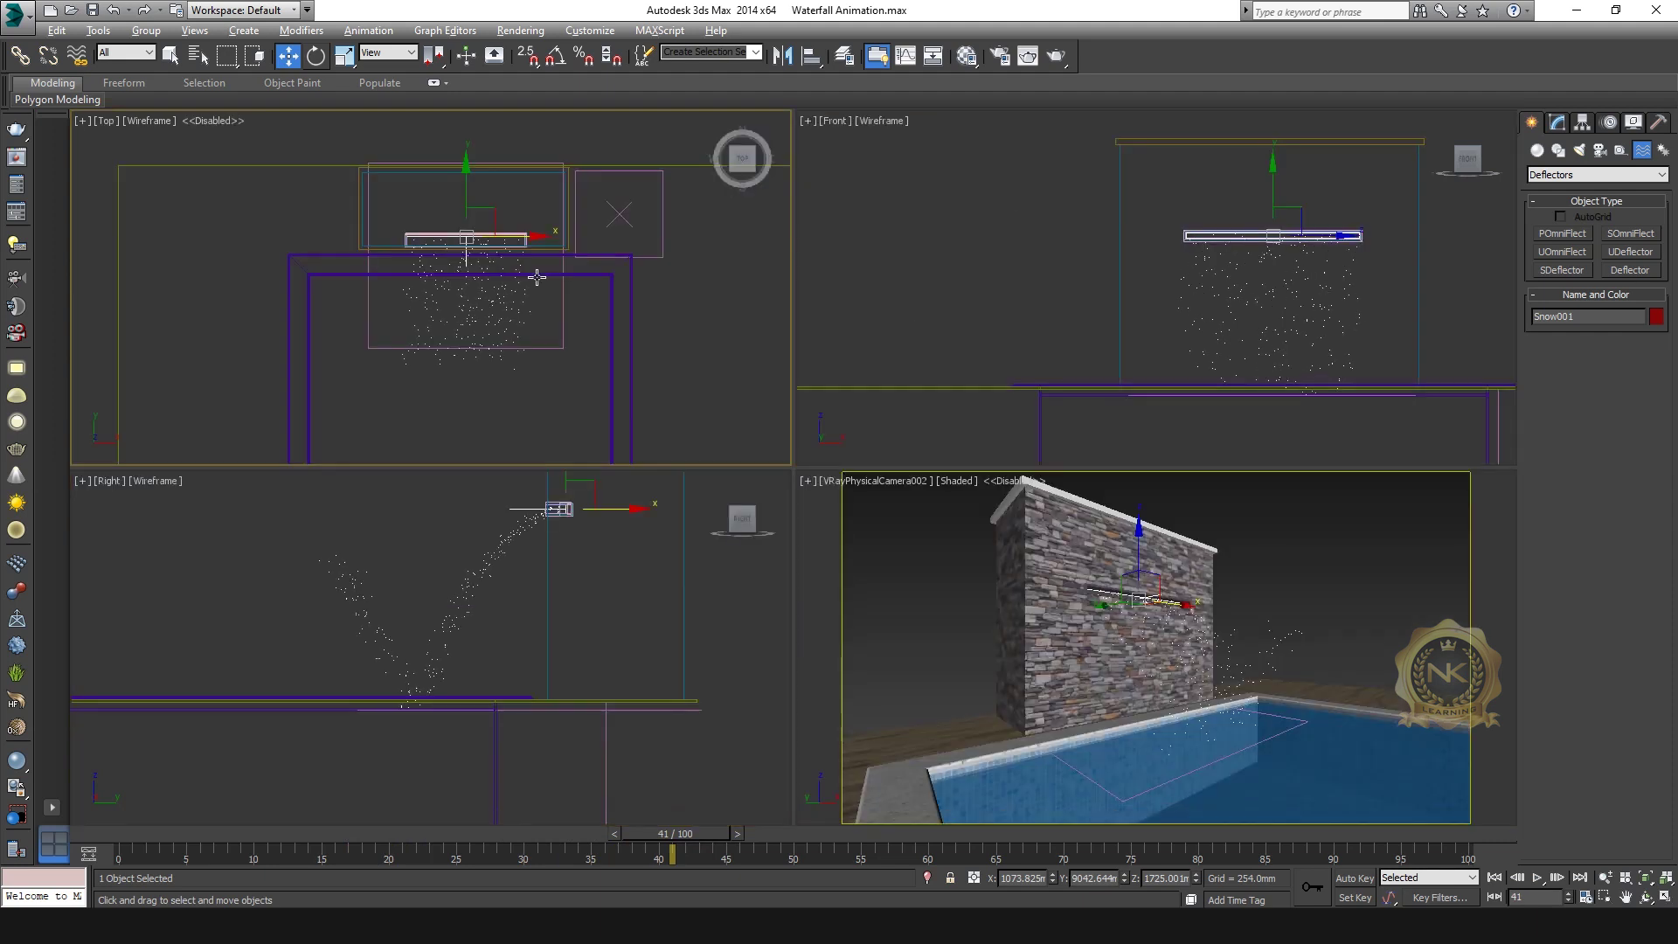
Select the deflector in the top view and display its modifier parameters.
right_click(536, 273)
key("alt+w")
left_click(1058, 492)
left_click(1558, 122)
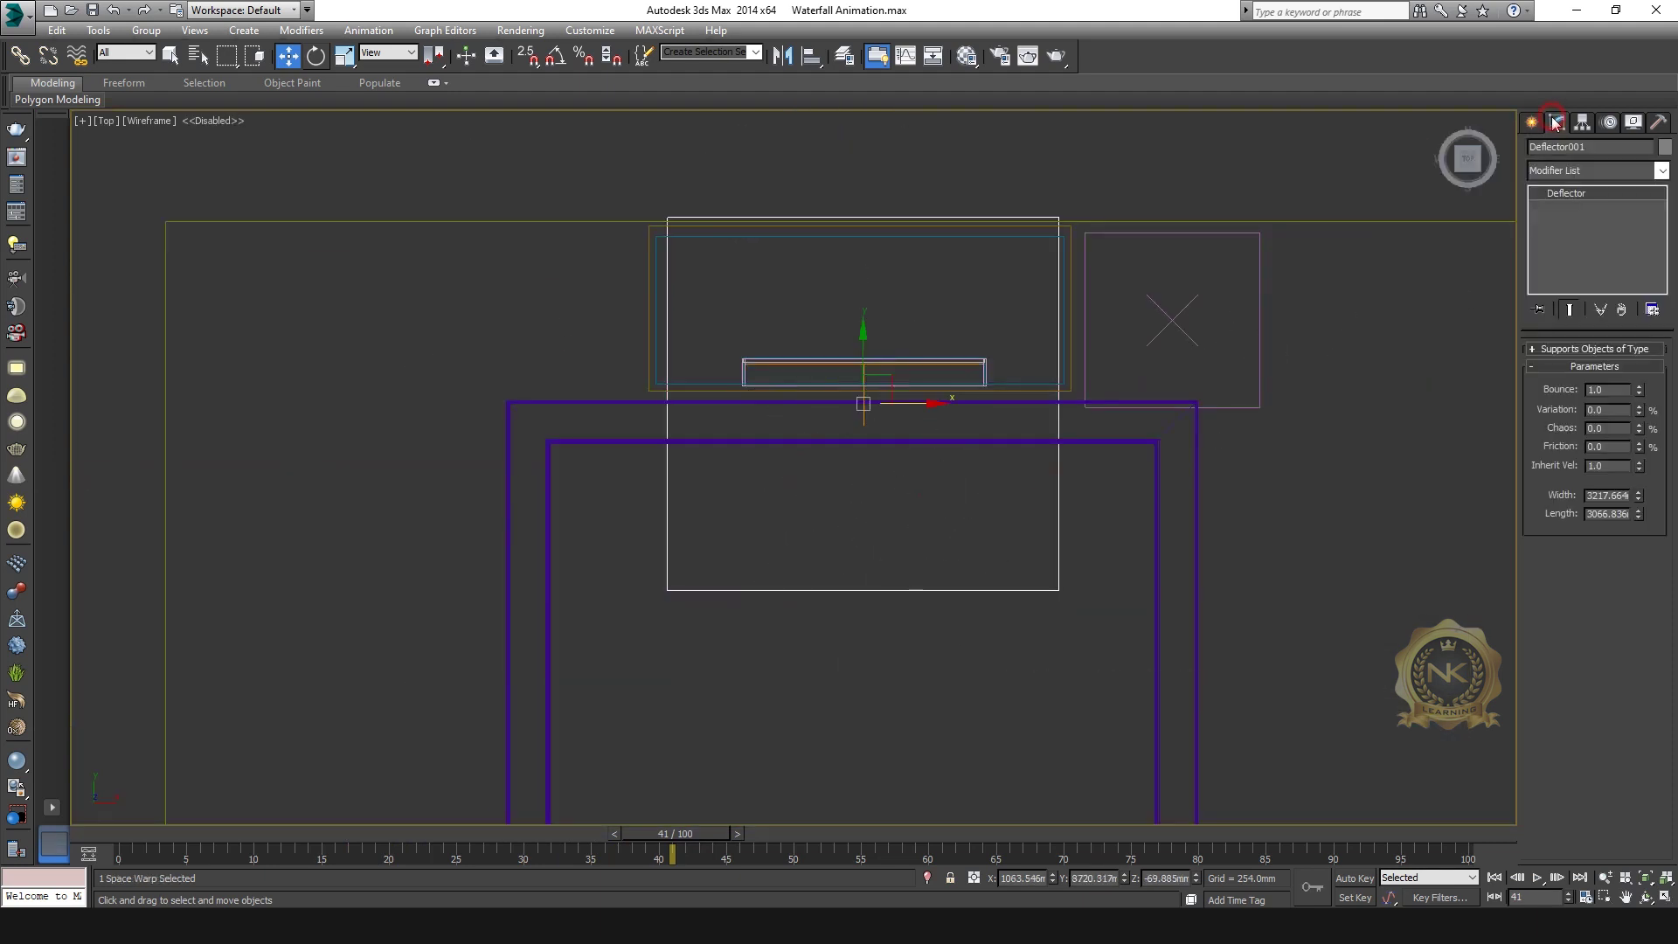
key("alt+w")
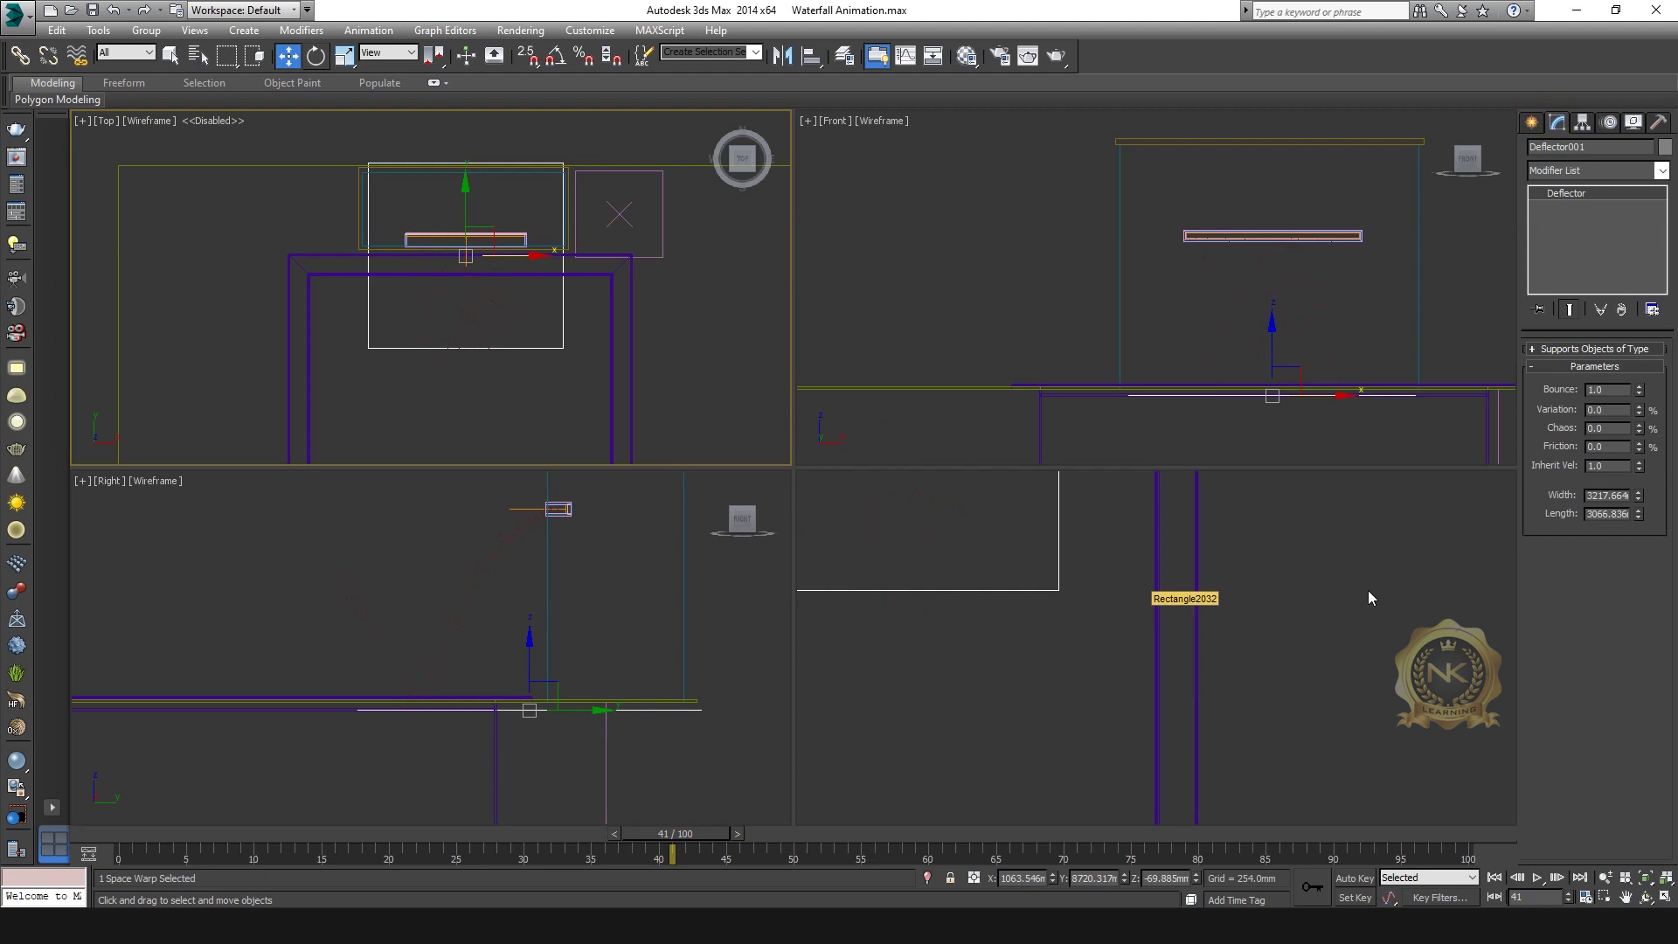
Select the Snow particle system and change its object color to white.
right_click(1276, 666)
key("alt+w")
left_click(976, 320)
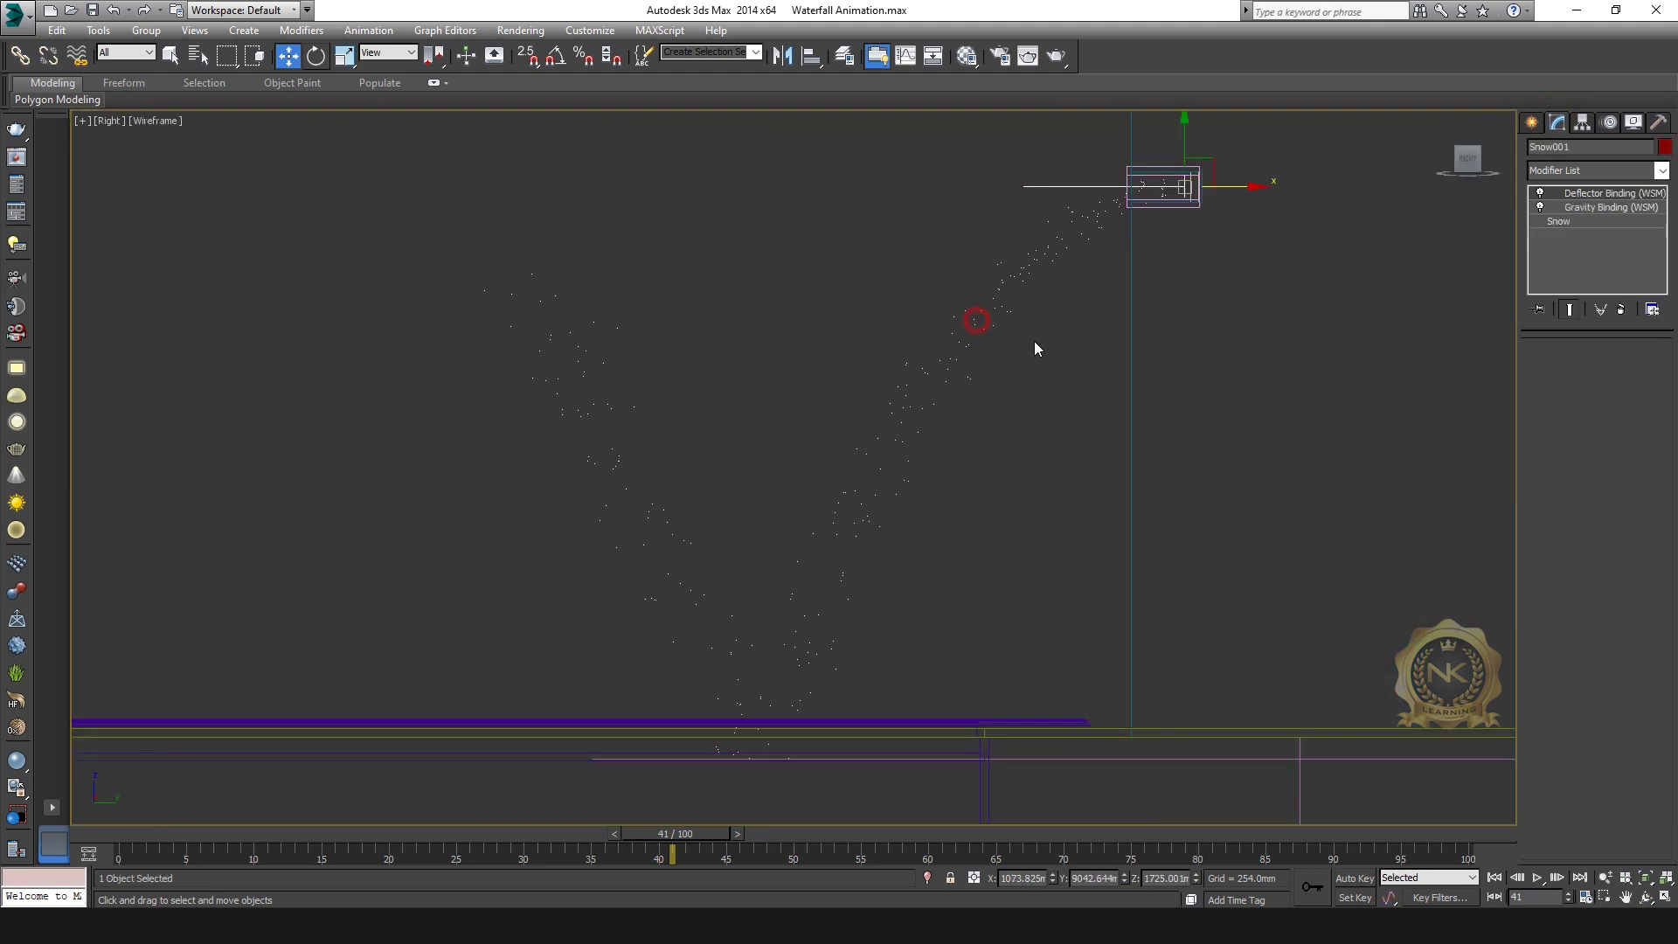
left_click(1665, 147)
left_click(993, 500)
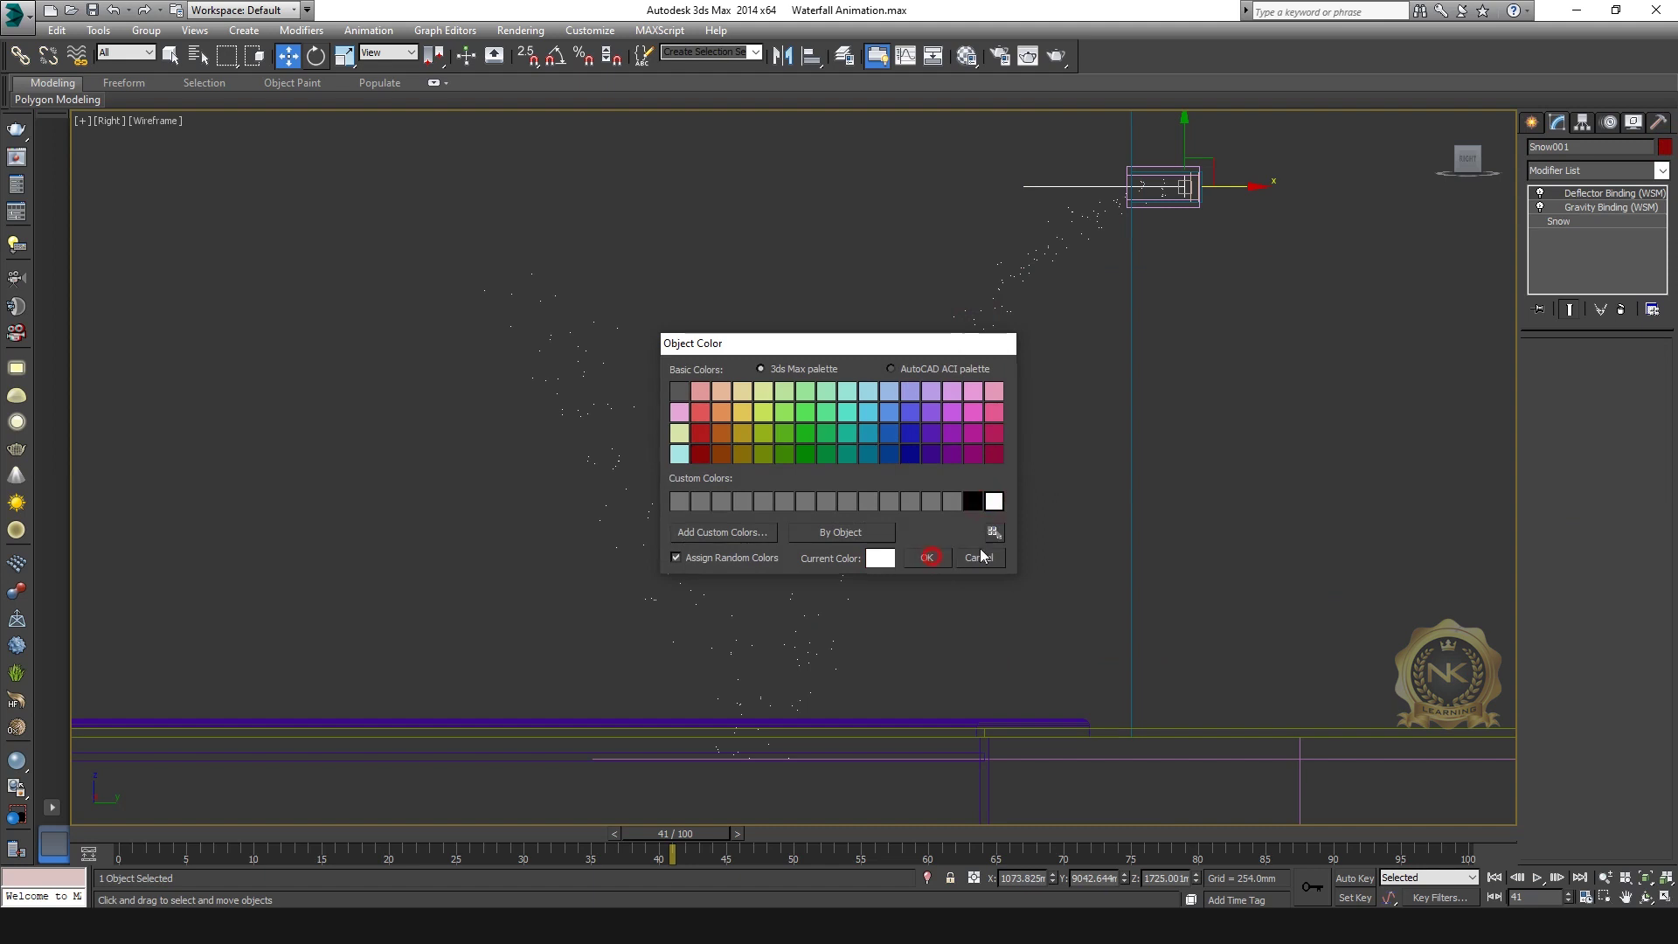
left_click(942, 561)
Select the deflector and set its Bounce to 0.2, checking the particle stream in the right view.
key("t")
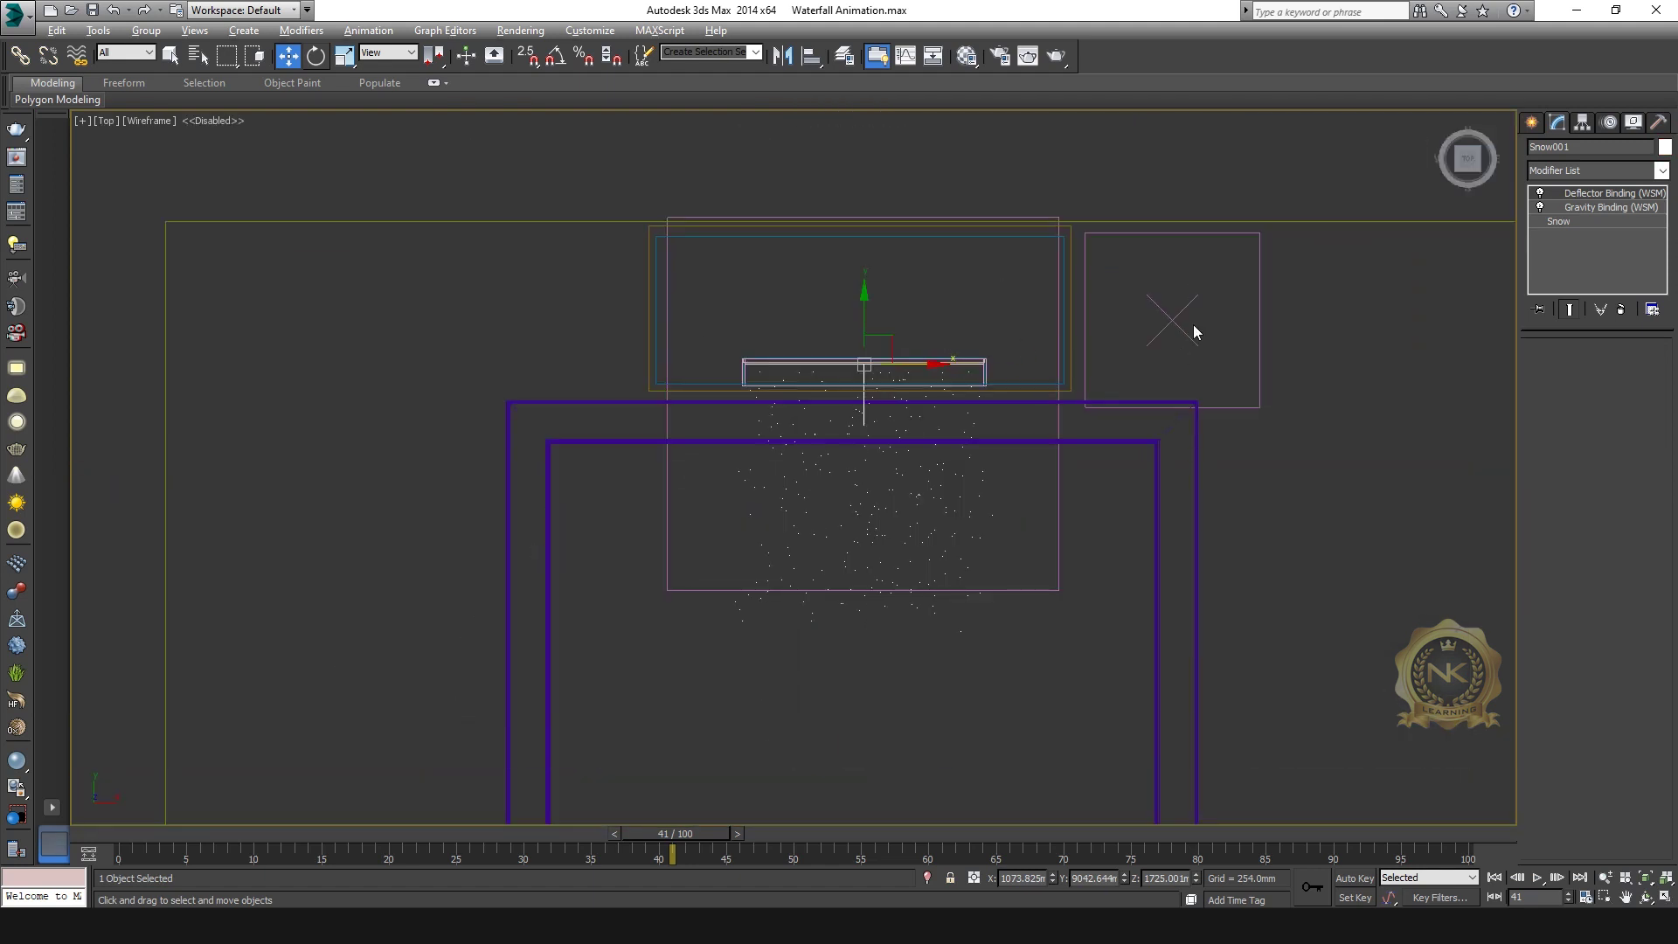
left_click(1189, 323)
left_click(1060, 540)
key("alt+w")
right_click(1094, 704)
key("alt+w")
key("alt+w")
right_click(532, 672)
key("alt+w")
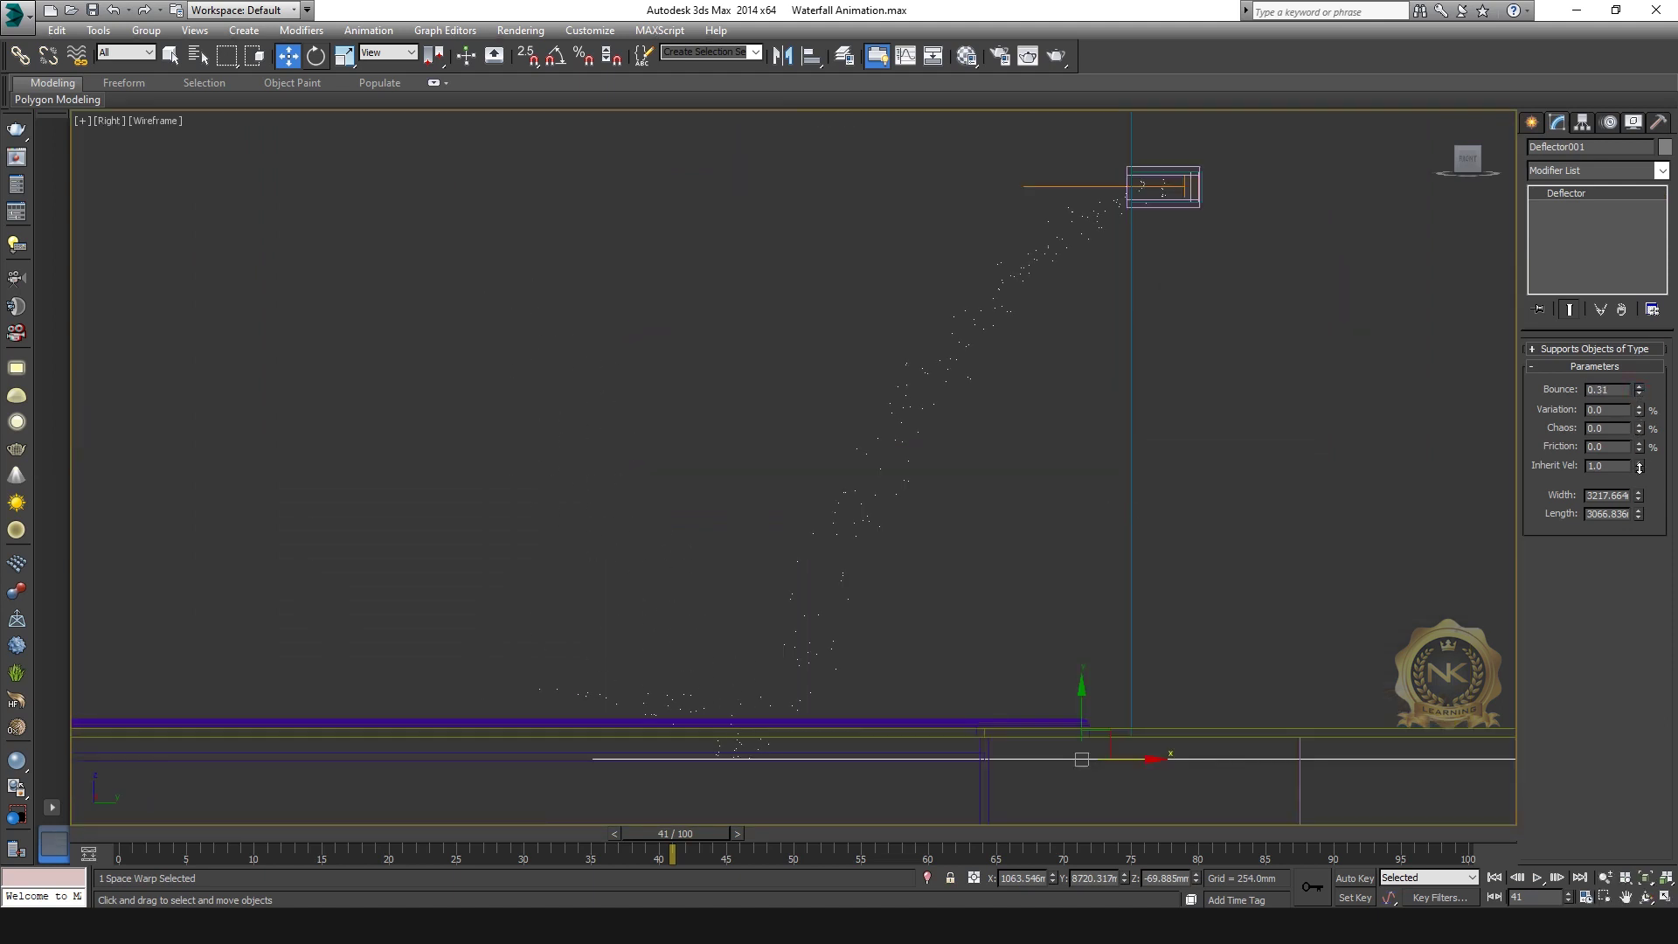
mouse_move(1640, 445)
left_mouse_down()
mouse_move(1633, 468)
mouse_move(1628, 390)
mouse_move(1642, 430)
left_mouse_up()
scroll(766, 706, "down", 2)
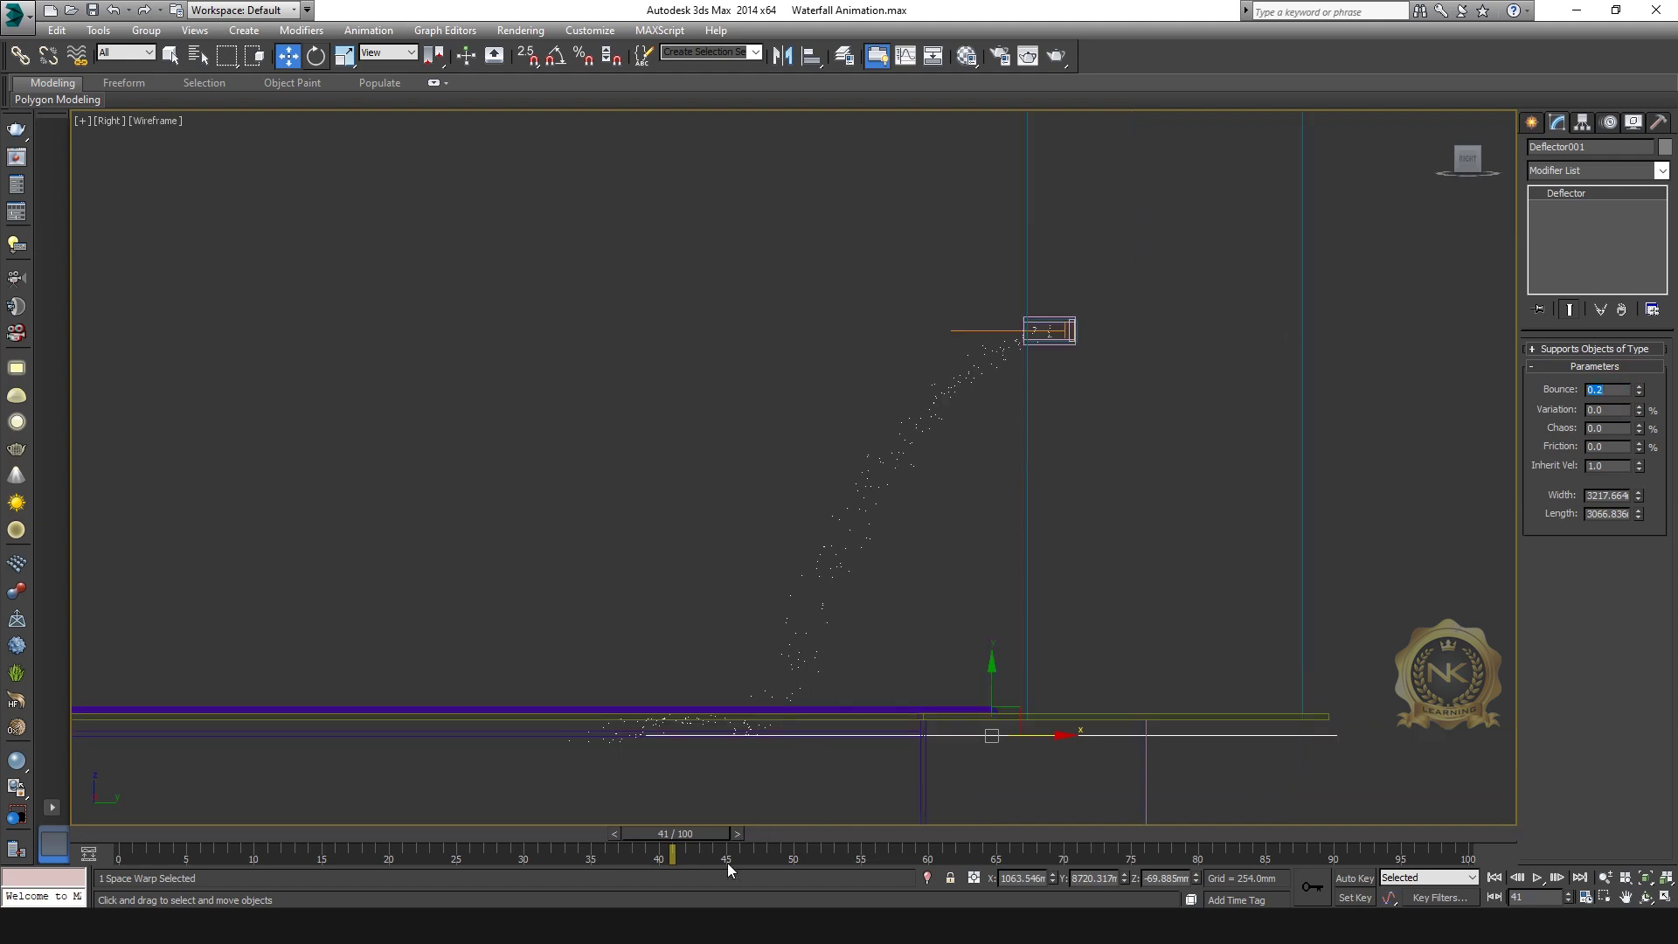
Examine the softened splash at the pool in the right and camera views, scrubbing the timeline to frame 56.
left_click_drag(677, 850, 714, 874)
key("w")
middle_click_drag(790, 730, 837, 486)
scroll(721, 491, "up", 3)
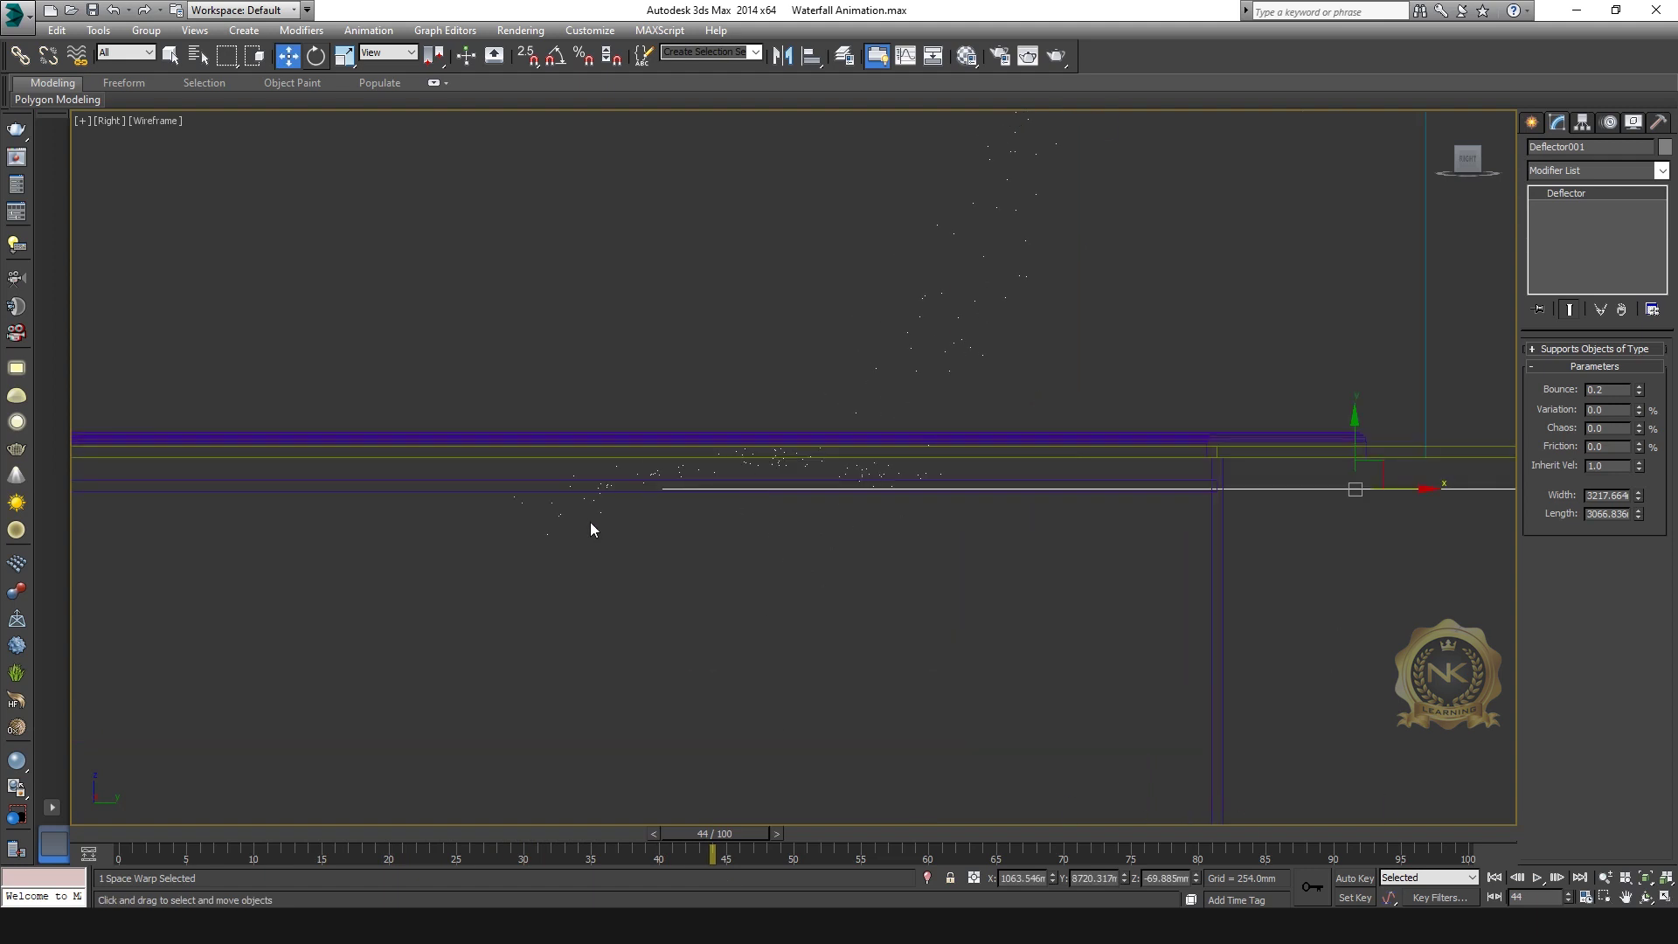
scroll(929, 572, "down", 3)
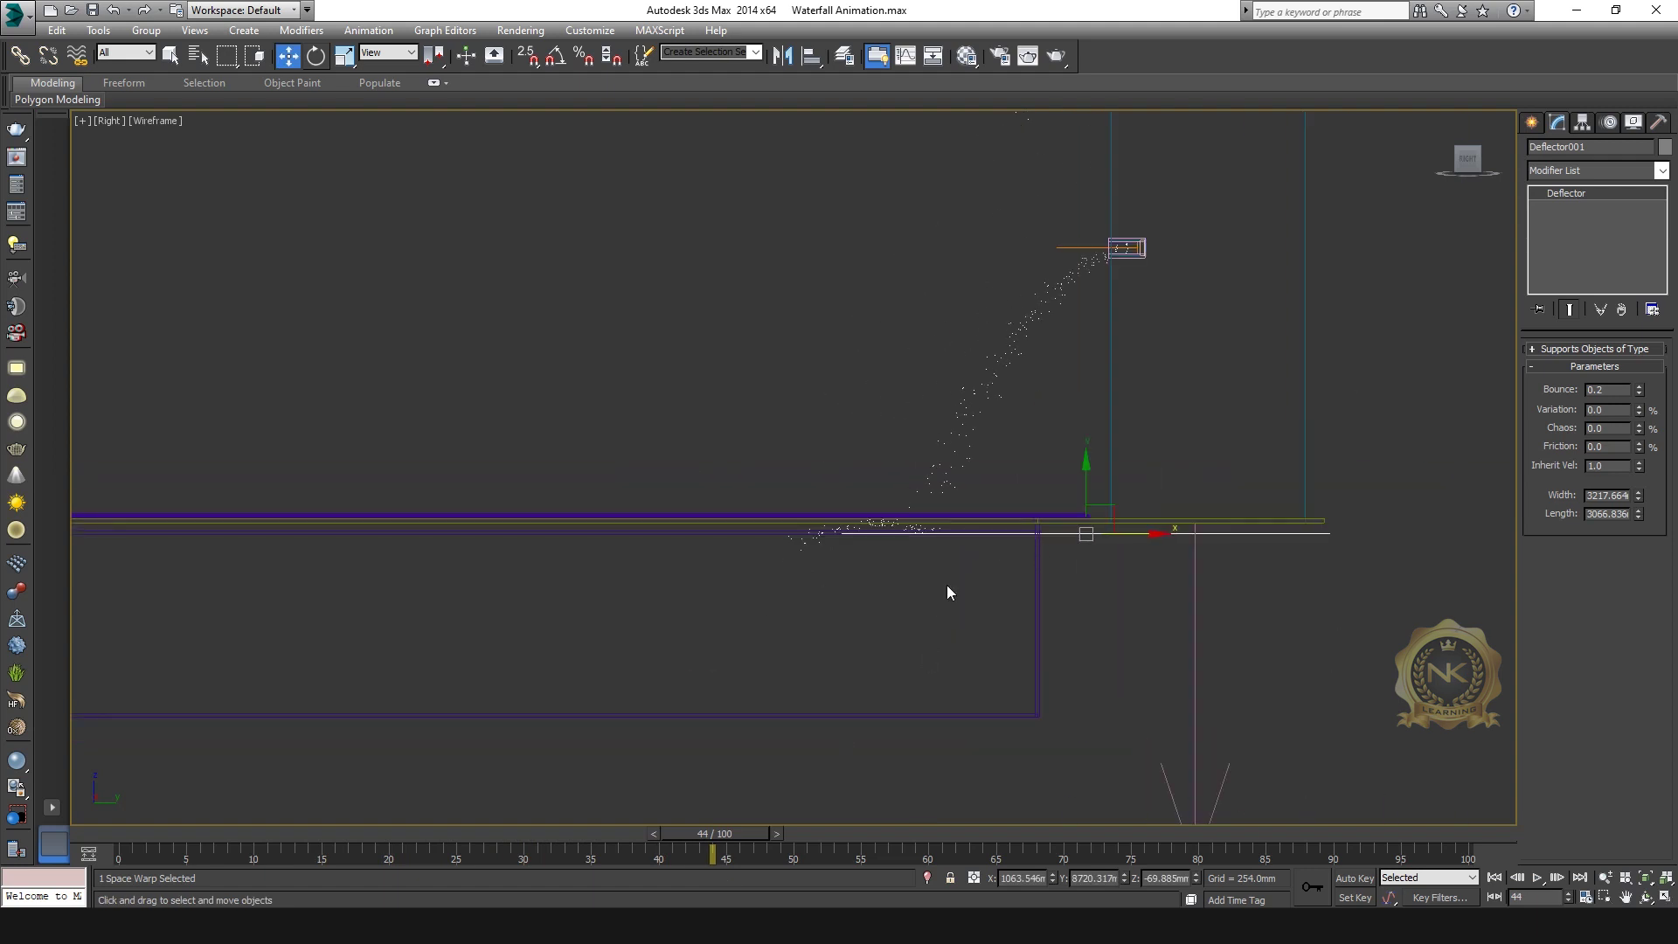
key("c")
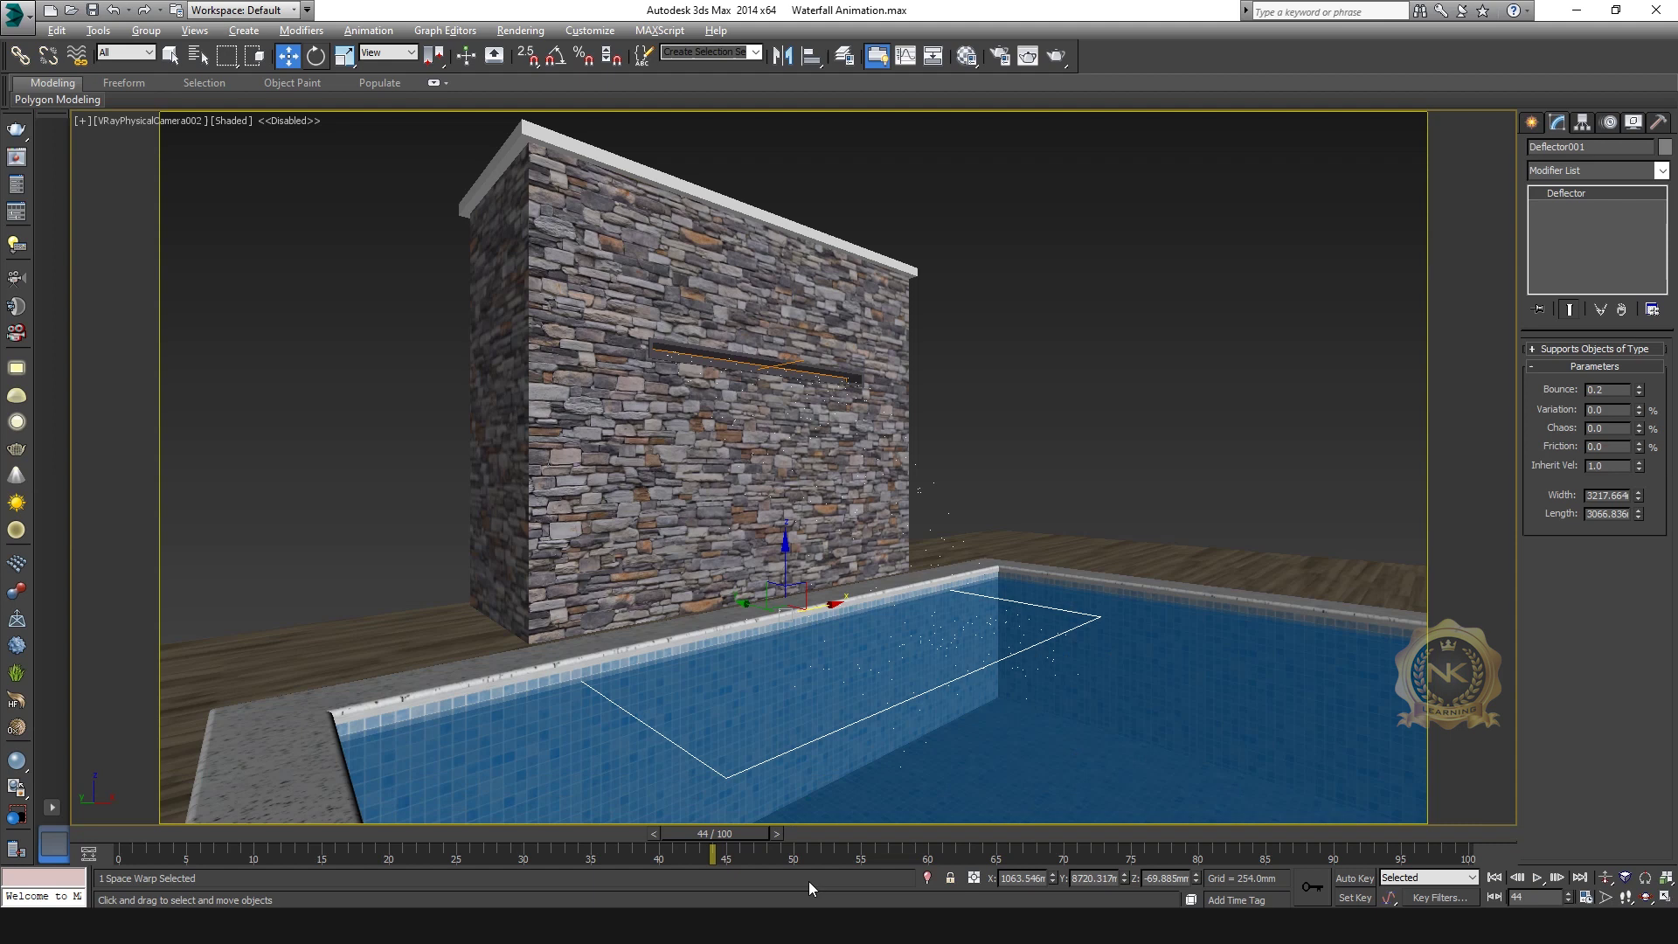
left_click_drag(729, 832, 1146, 839)
mouse_move(1294, 839)
left_mouse_down()
mouse_move(390, 840)
mouse_move(873, 853)
left_mouse_up()
key("w")
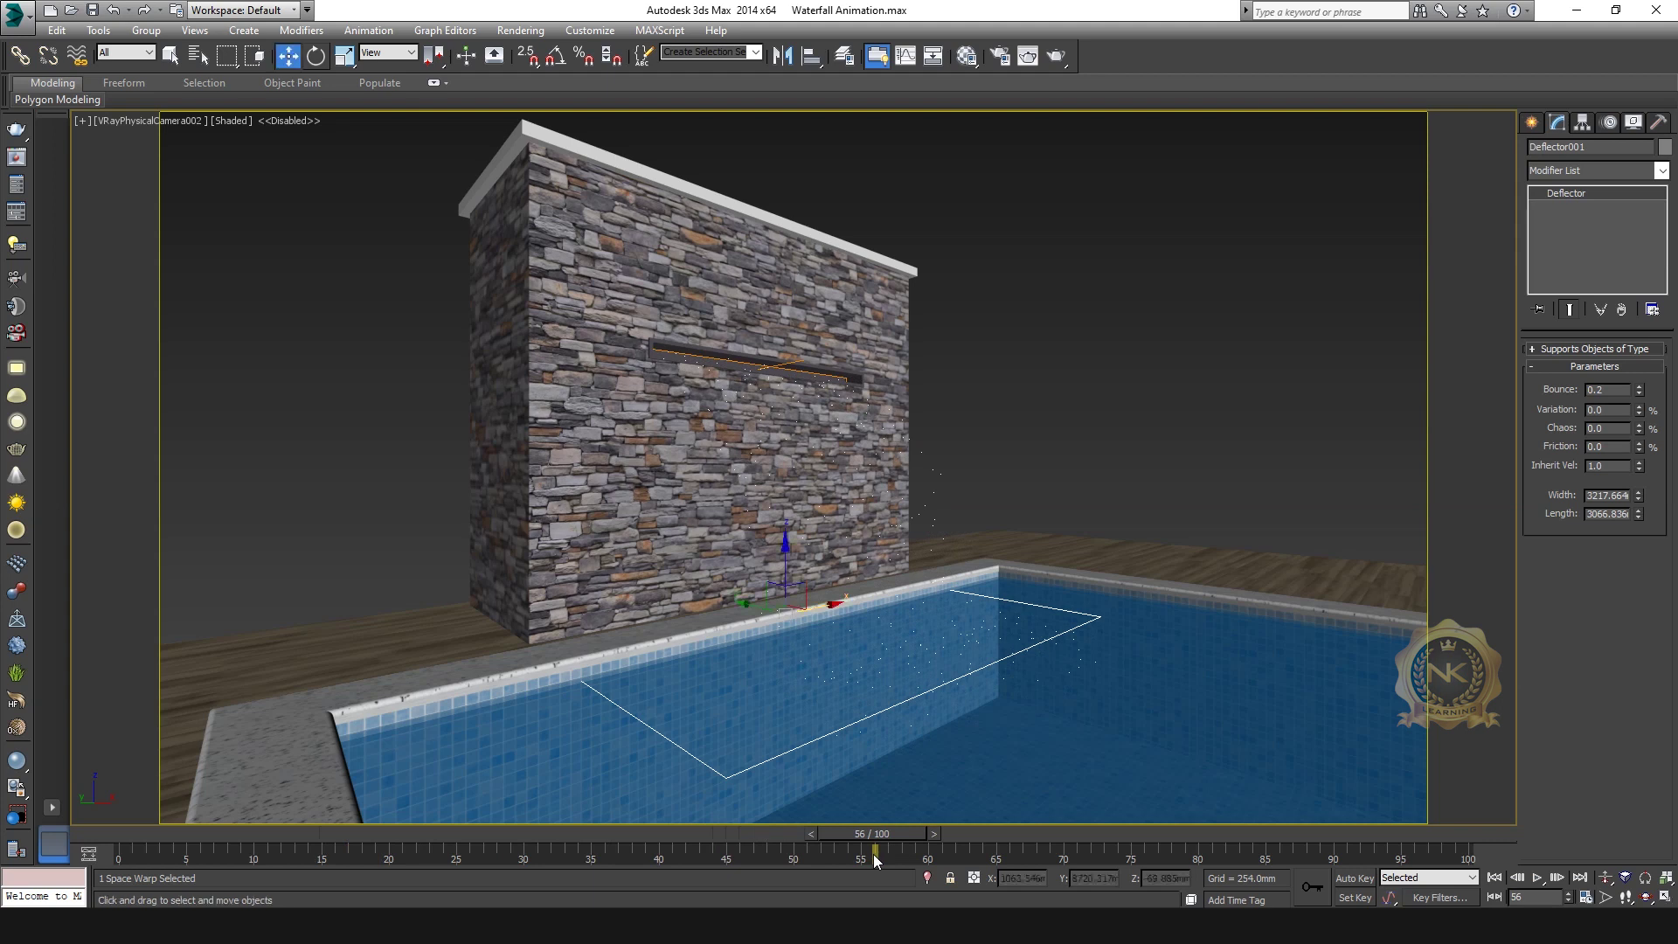
Compare the particle spread with the deflector's area in the top and right views and move the timeline to frame 74.
key("alt+w")
key("alt+w")
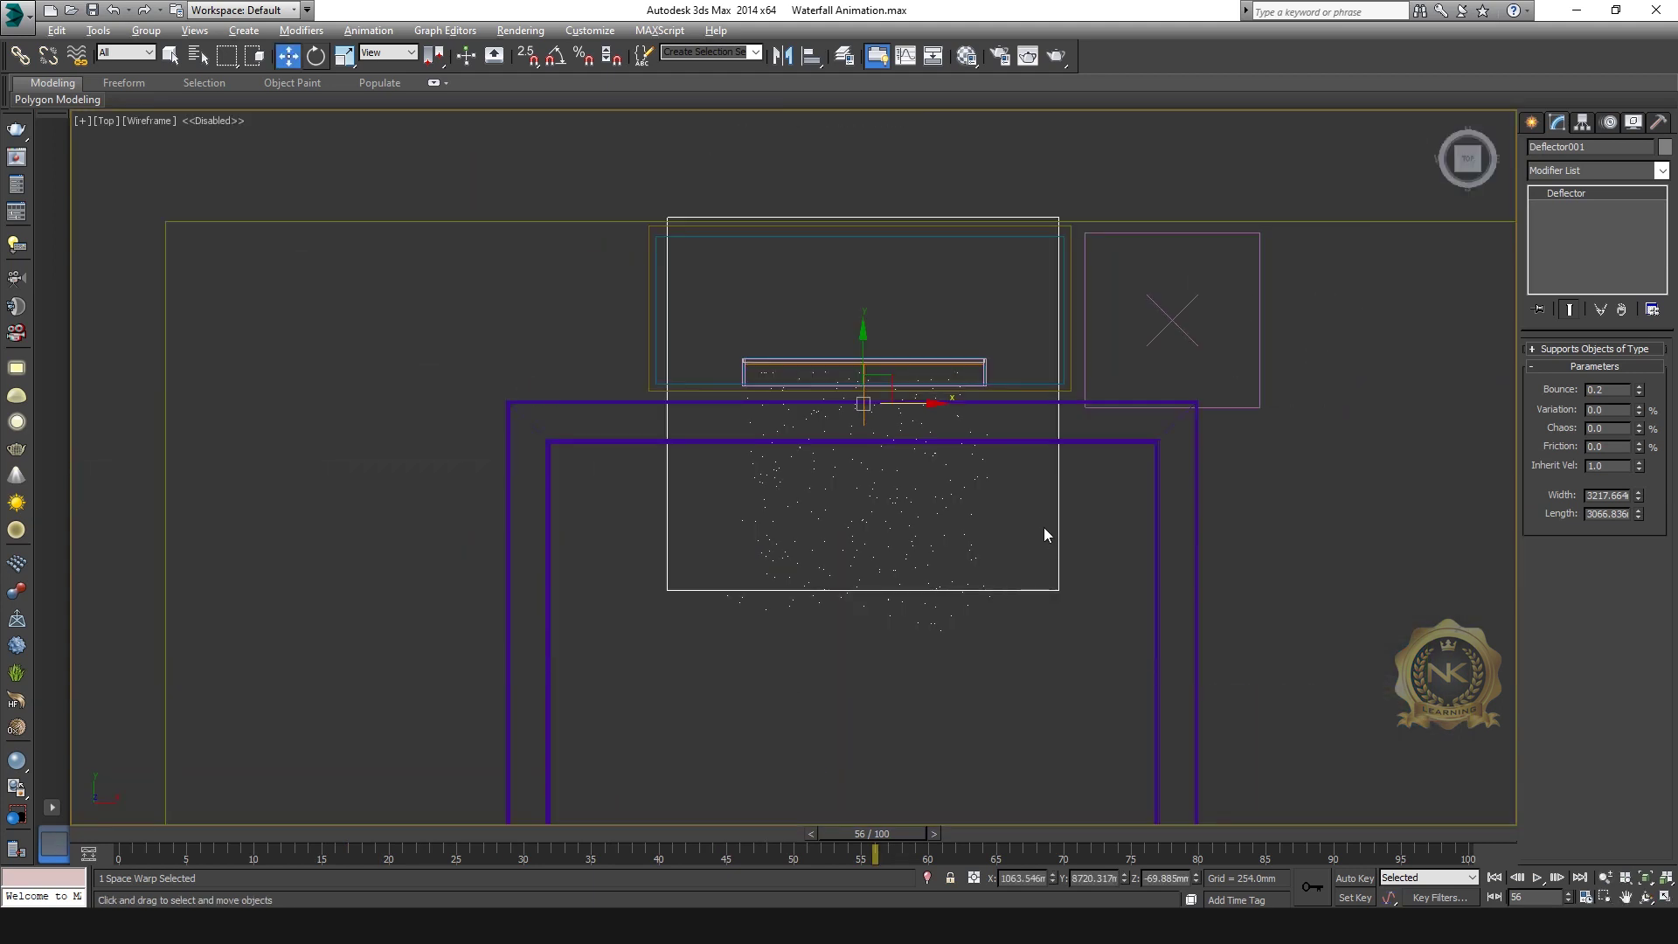
key("alt+w")
key("alt+w")
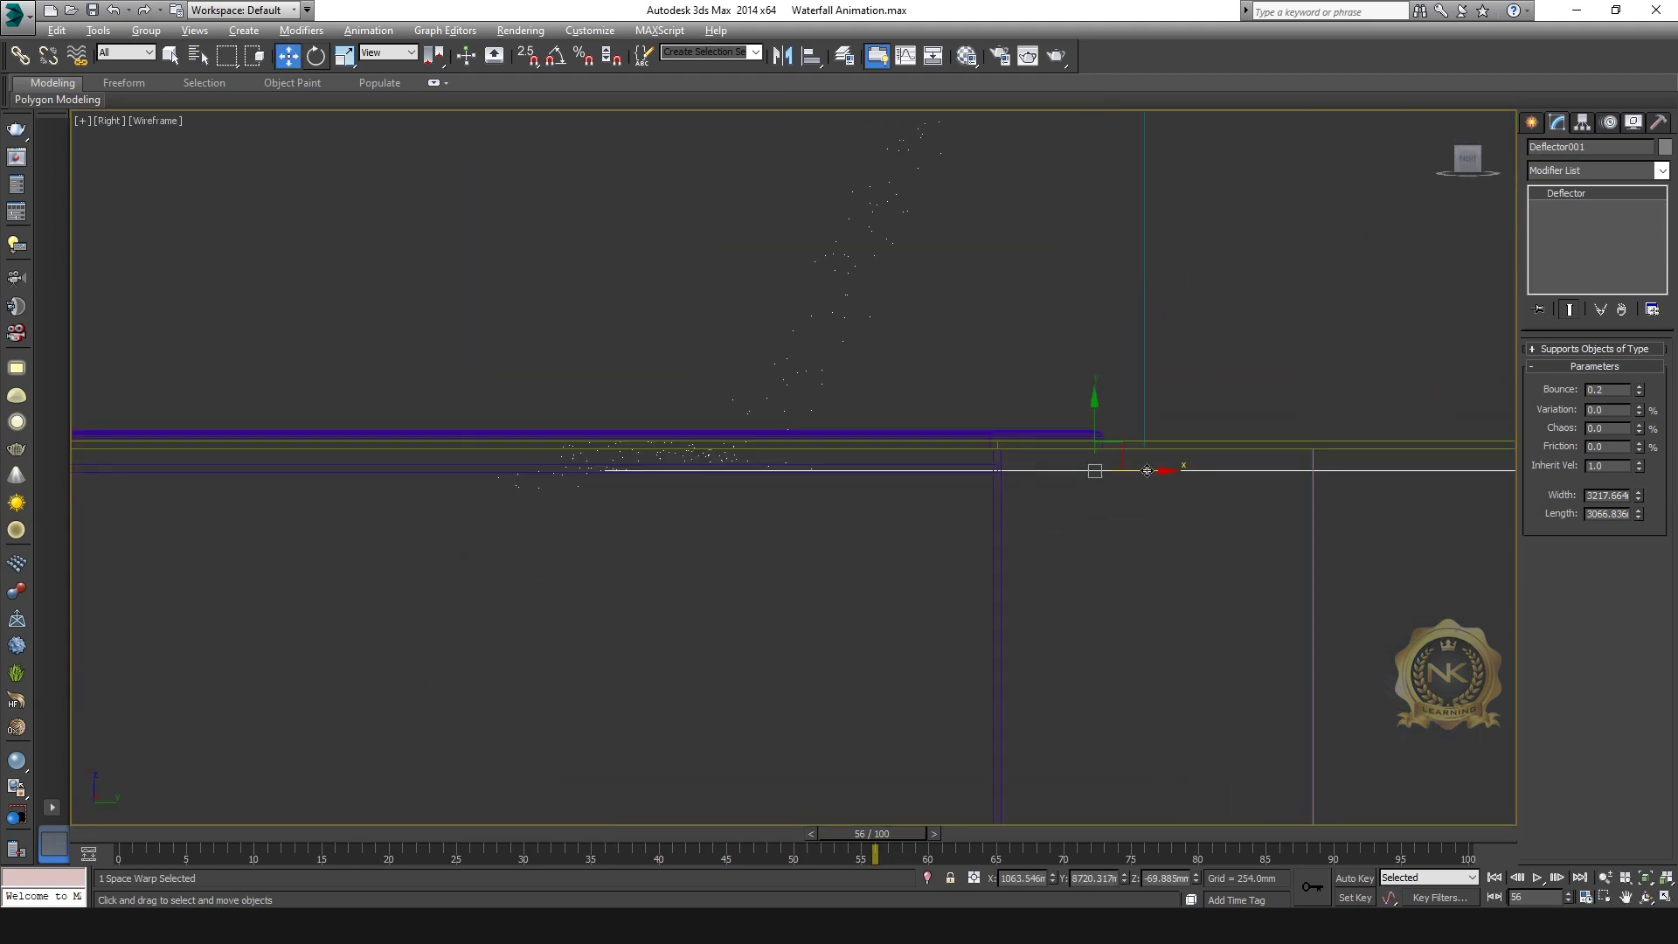
key("alt+w")
key("alt+w")
left_click_drag(874, 832, 1109, 824)
key("alt+w")
key("alt+w")
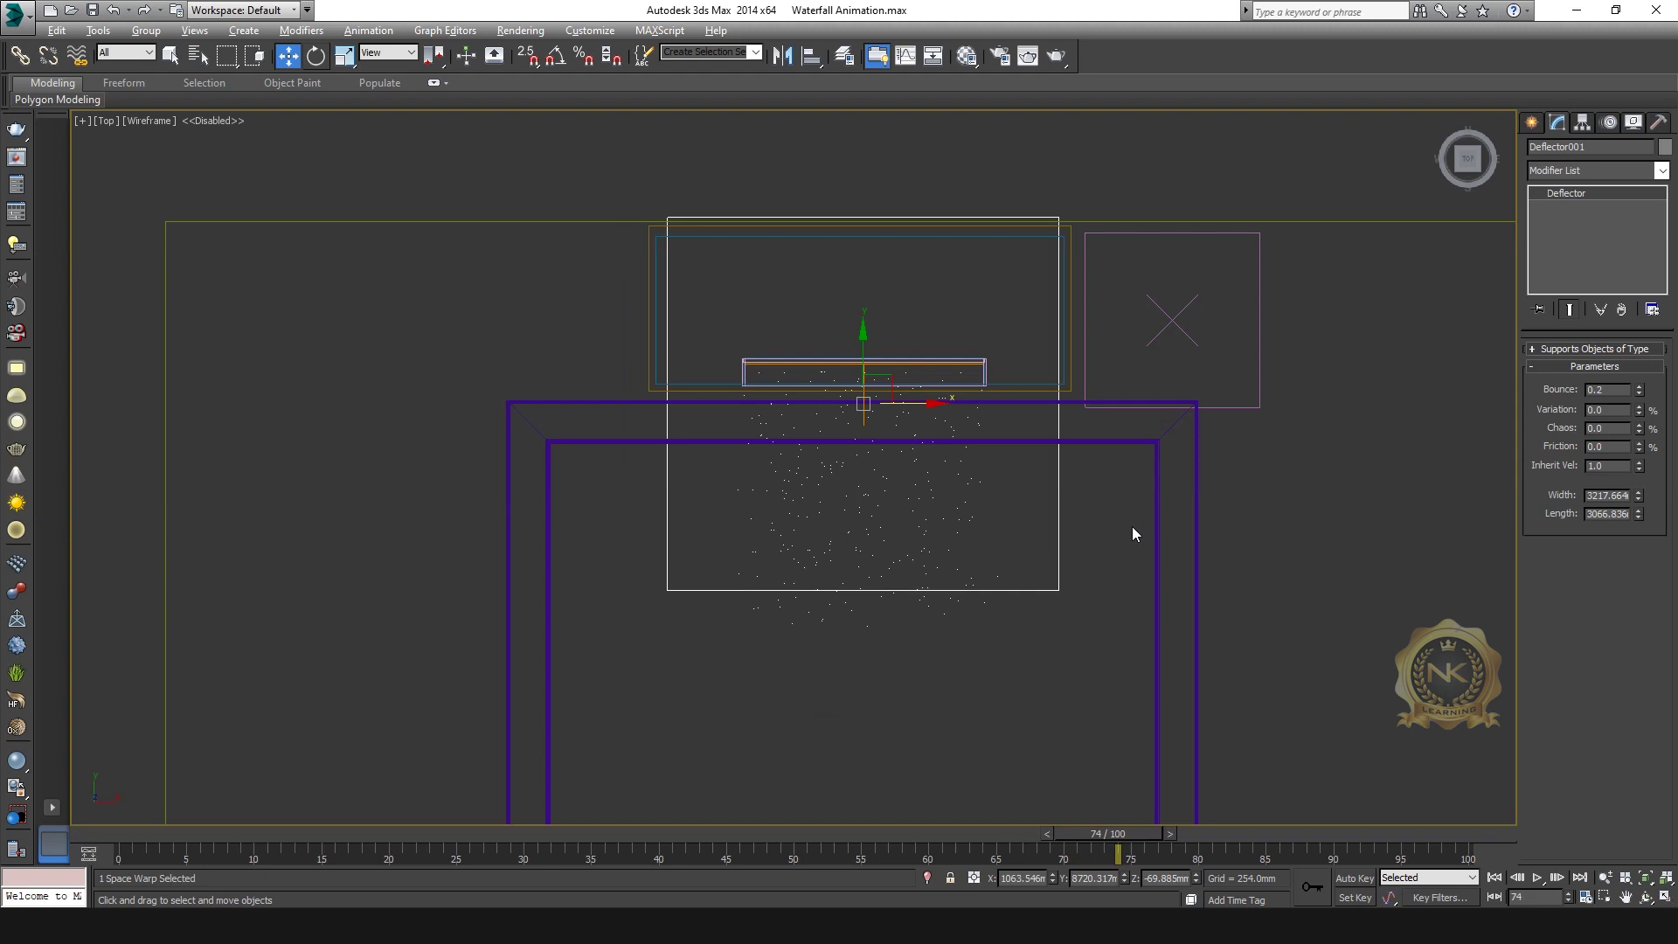
Render the camera view at frame 74 and inspect the waterfall up close in the frame buffer.
key("alt+w")
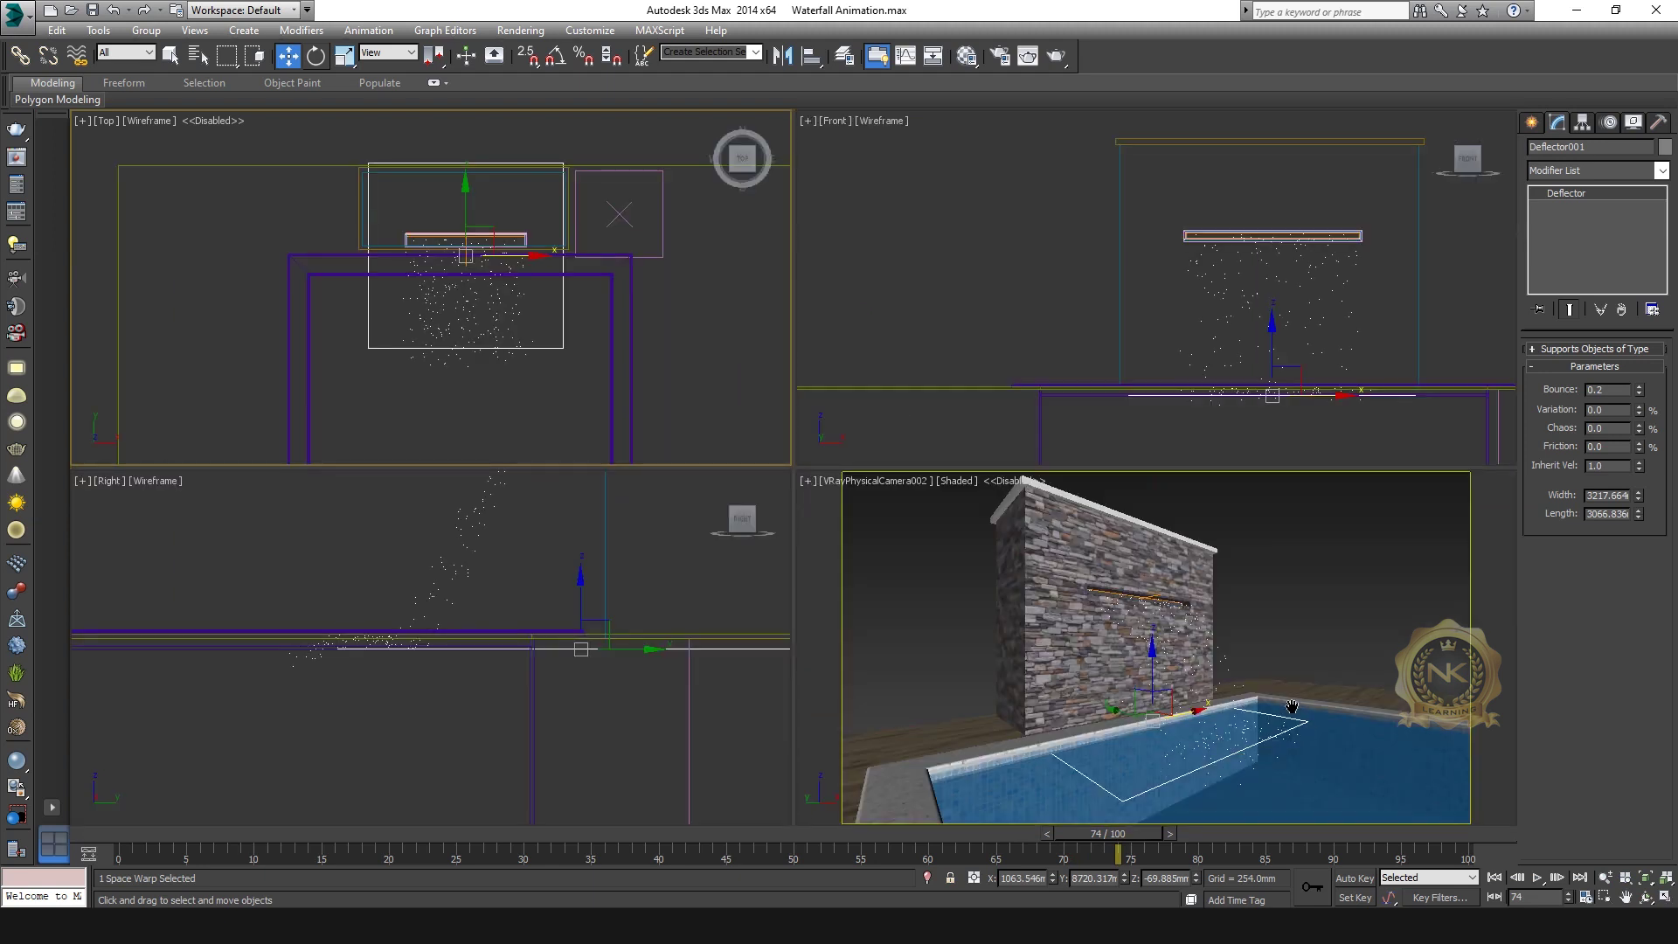
key("alt+w")
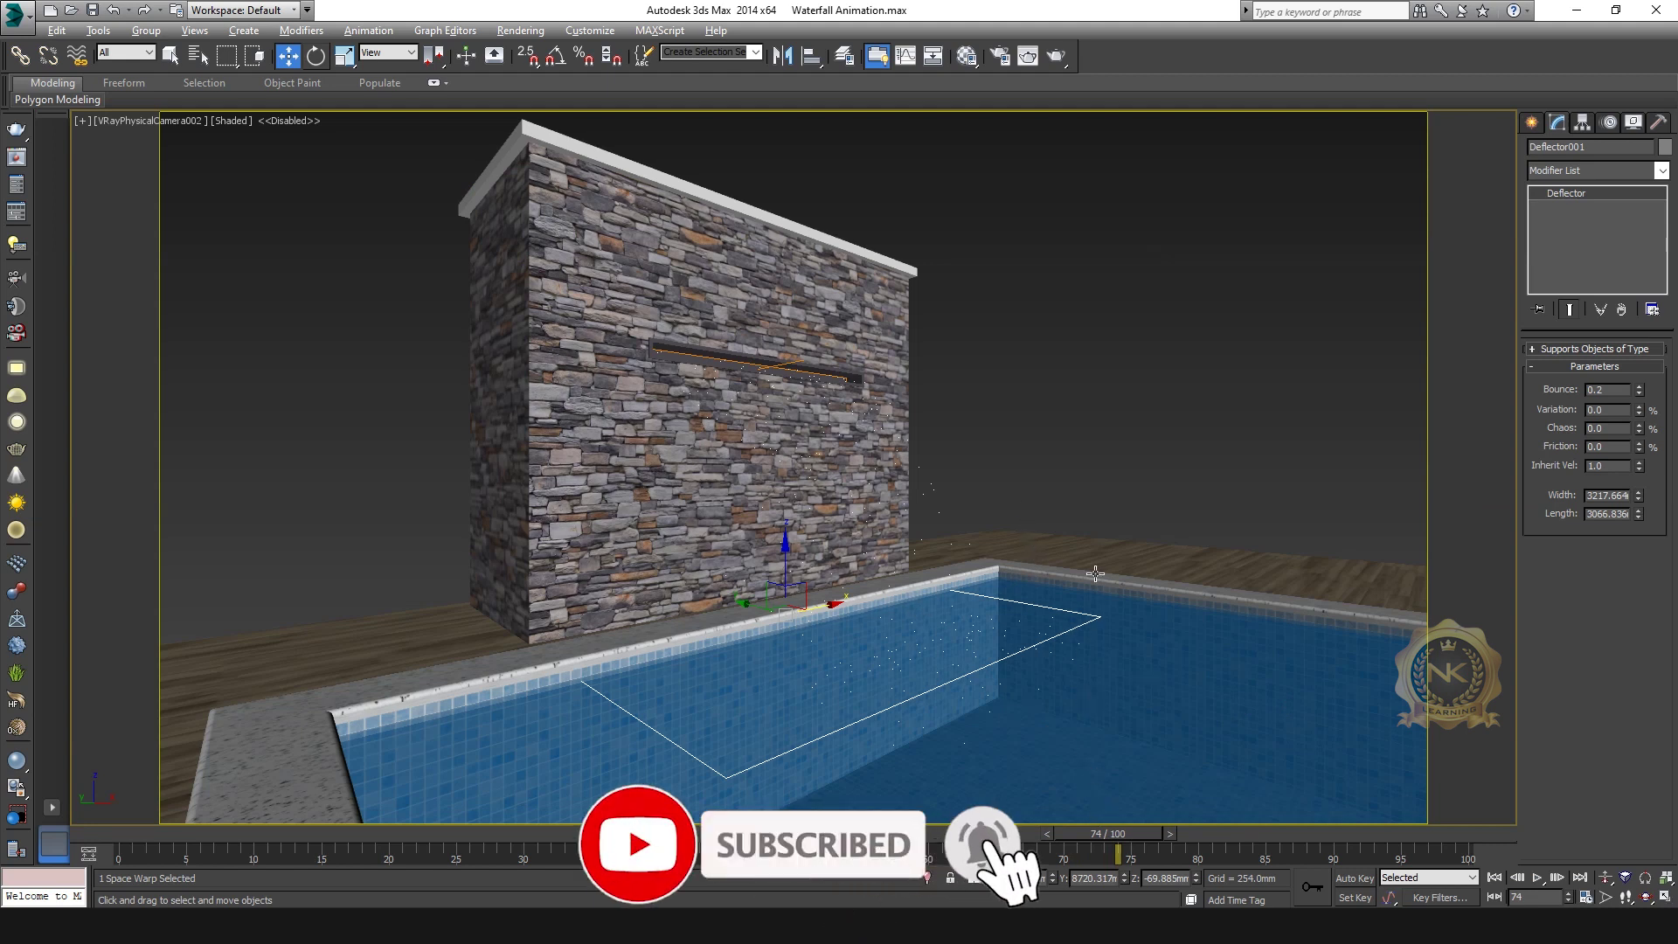
key("shift+q")
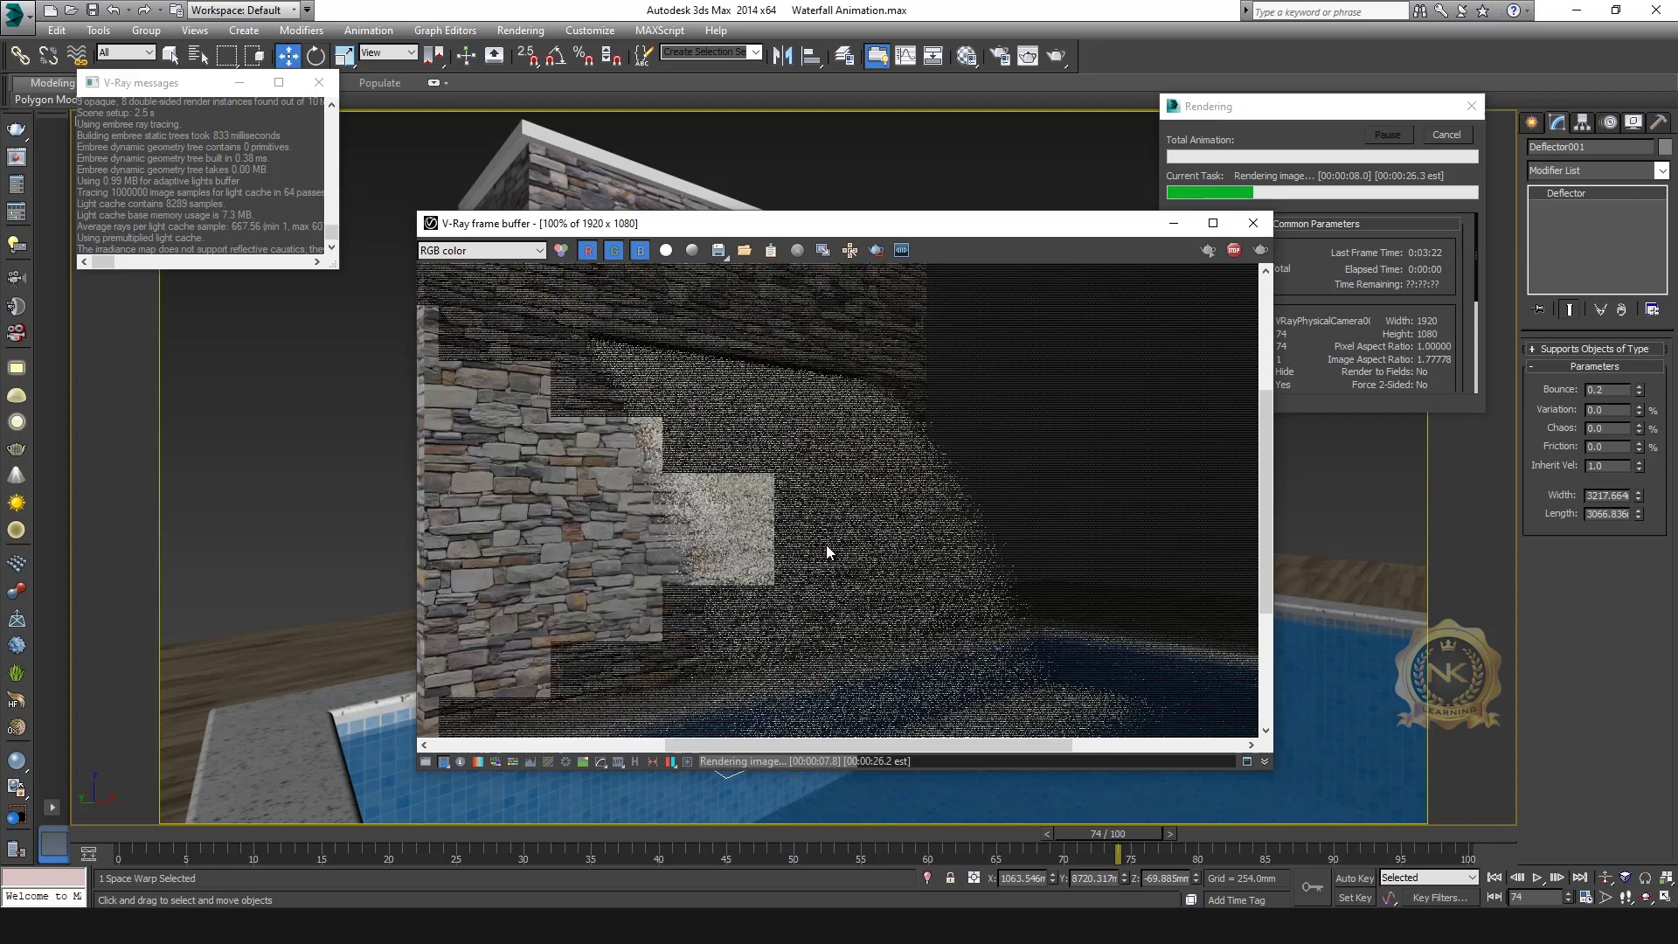
scroll(806, 496, "up", 2)
scroll(949, 590, "up", 1)
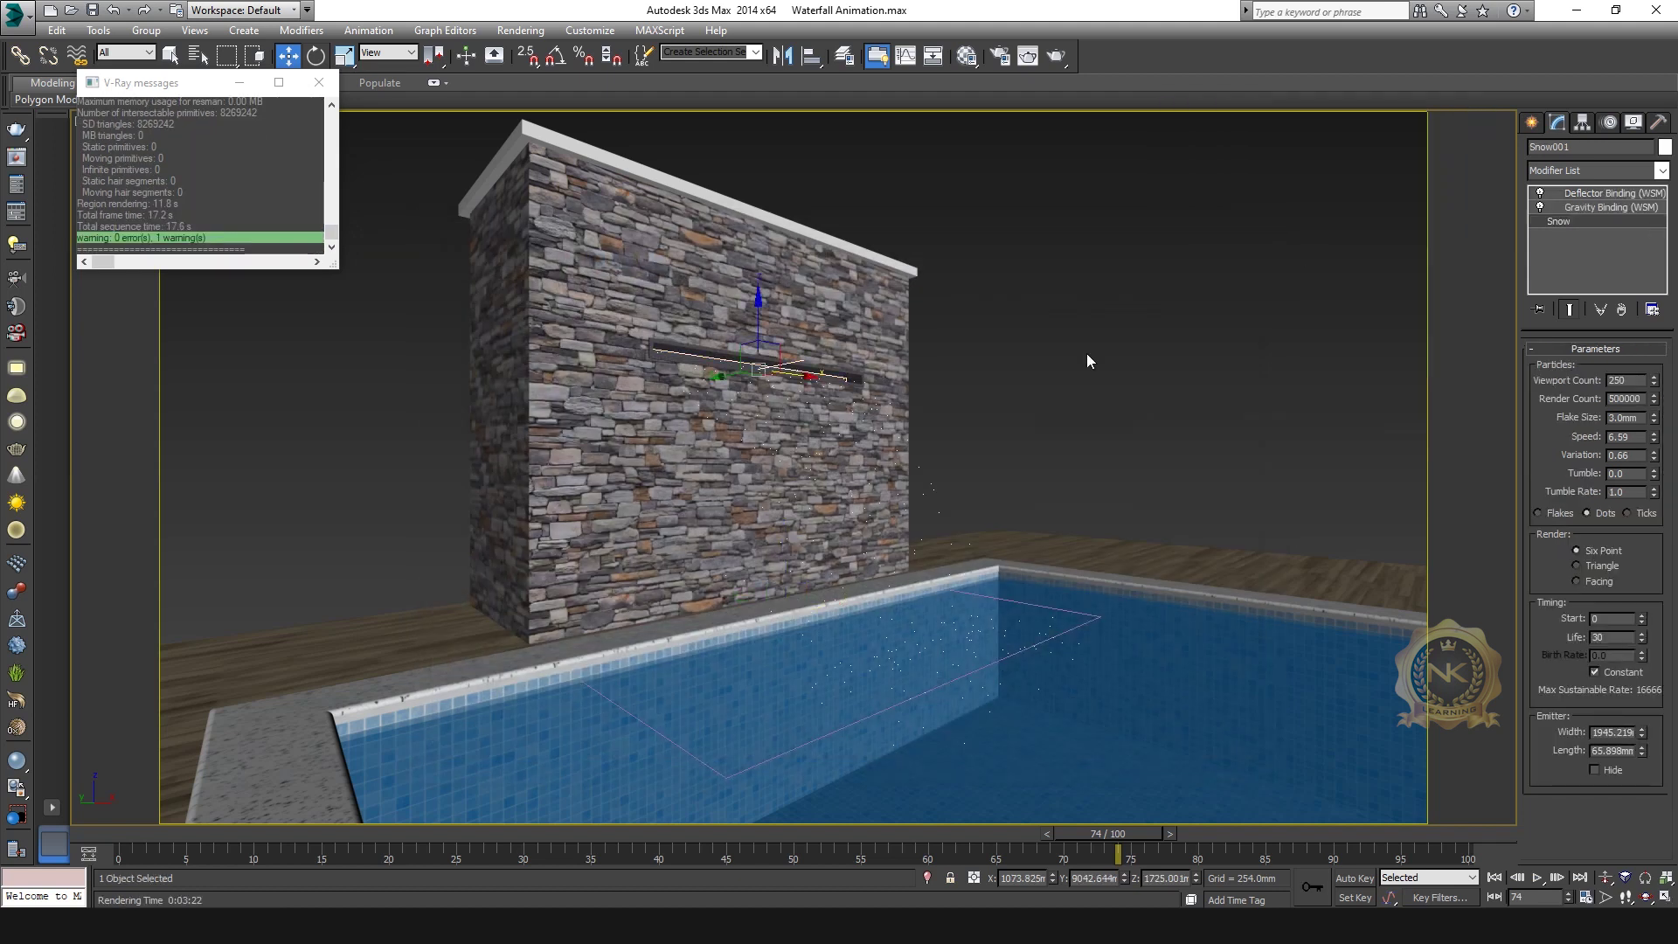
Select the Snow emitter and bring up the Water material in the Material Editor.
key("m")
left_click(1305, 427)
left_click(710, 74)
left_click(1221, 233)
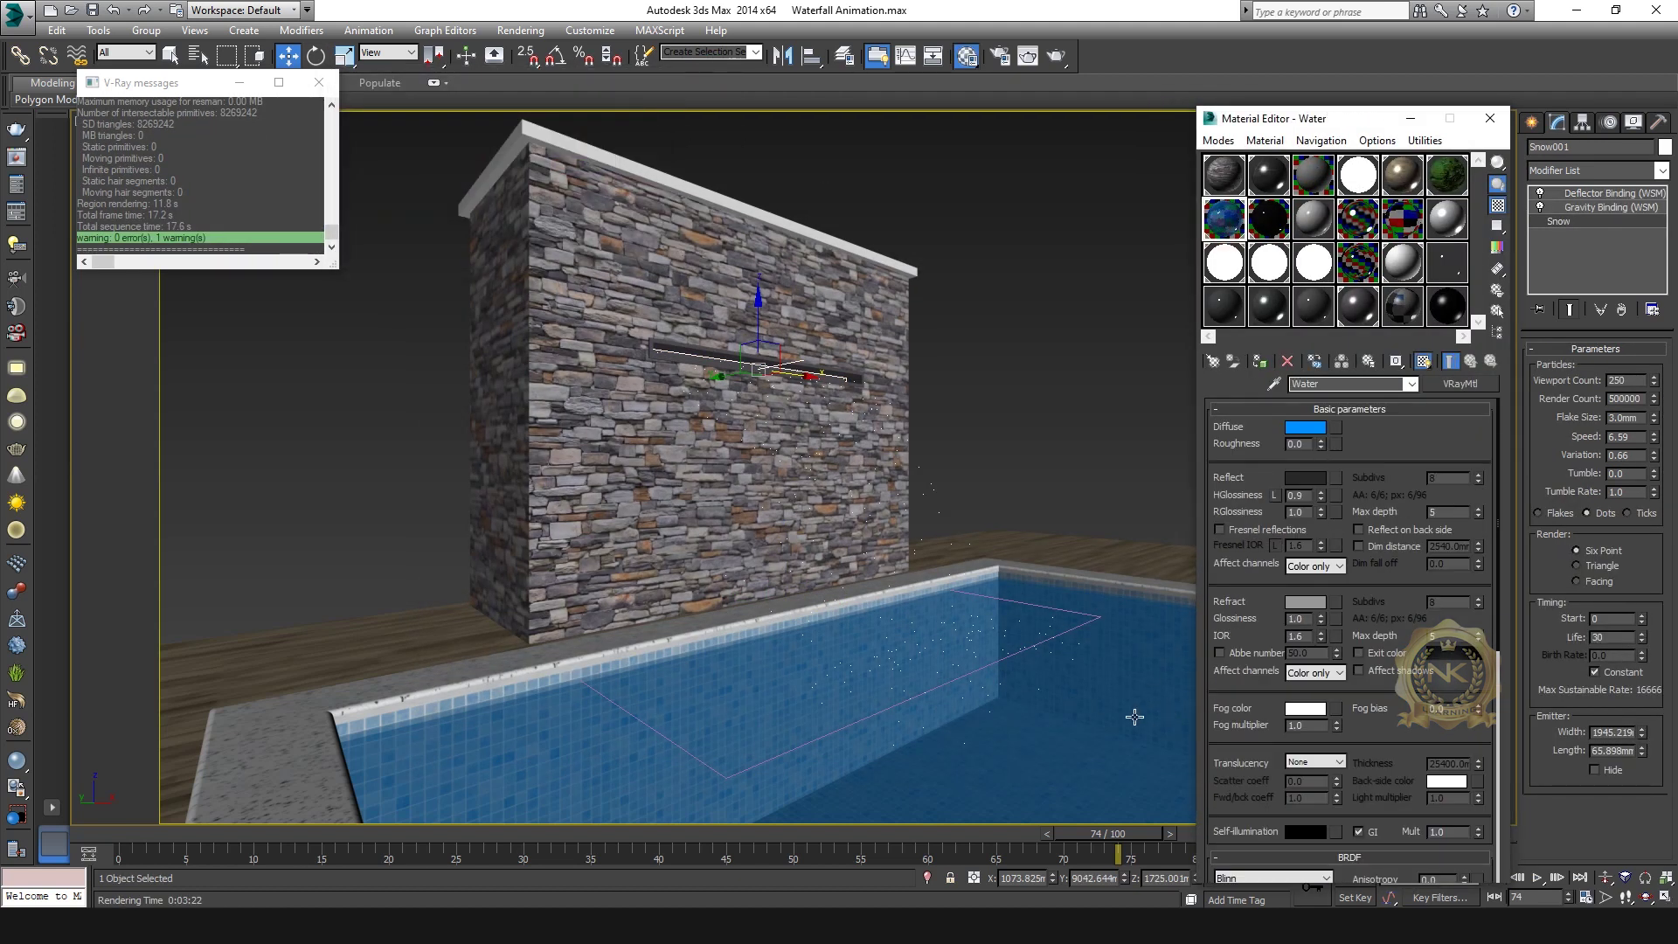
left_click_drag(1362, 130, 1001, 288)
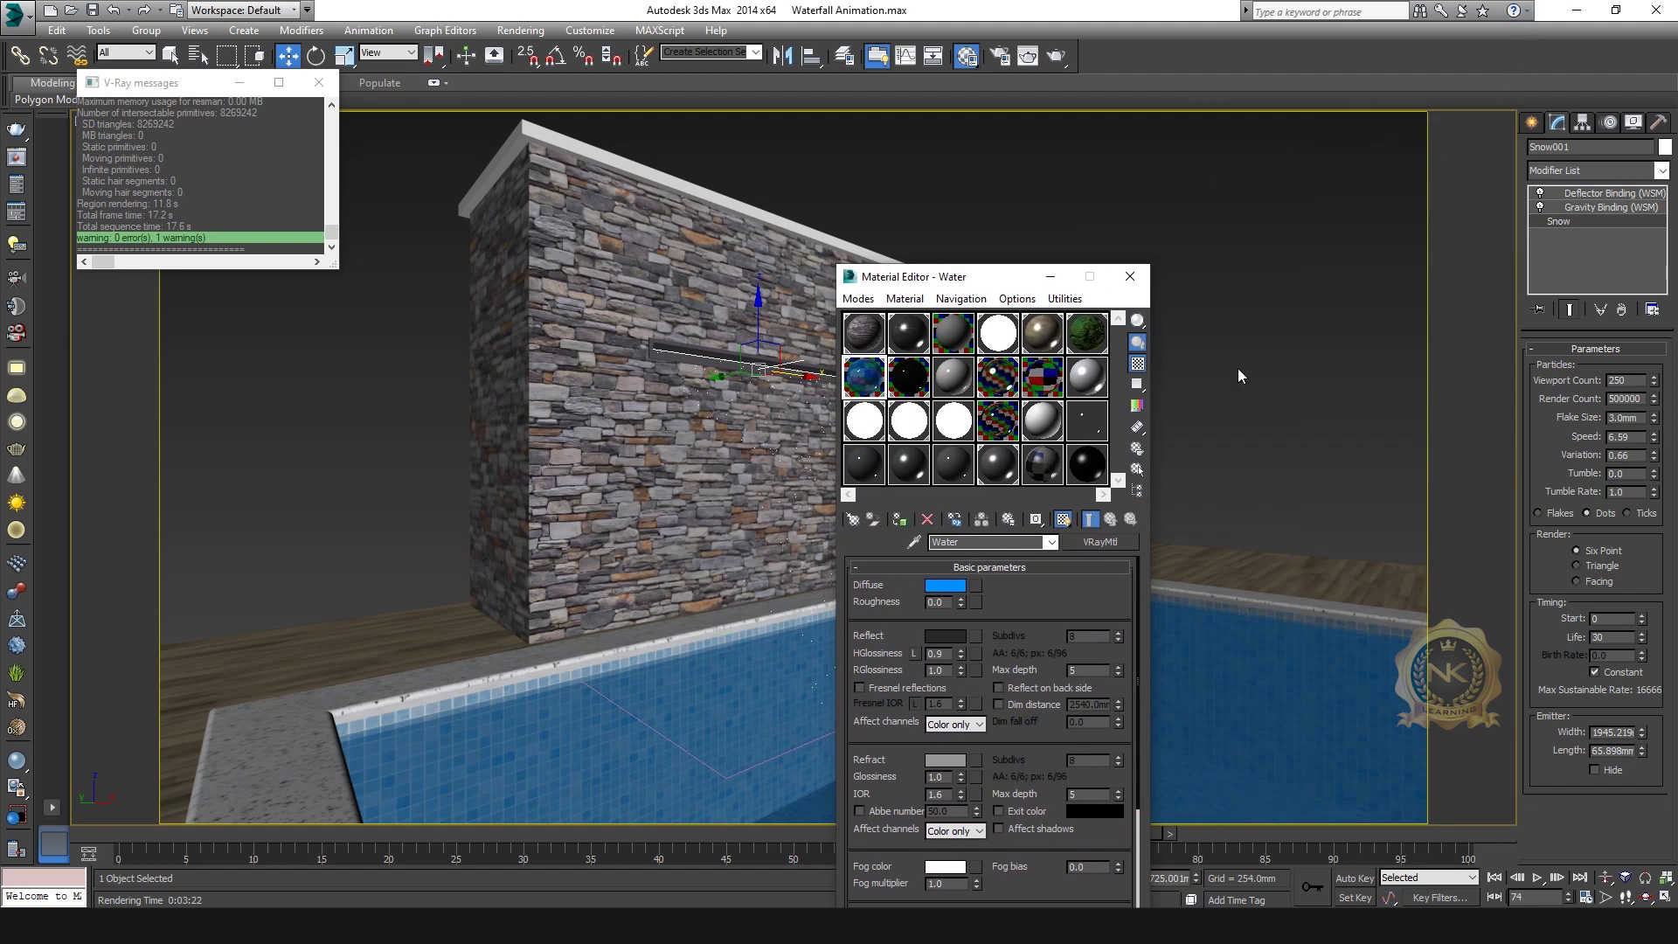
left_click_drag(971, 288, 1189, 232)
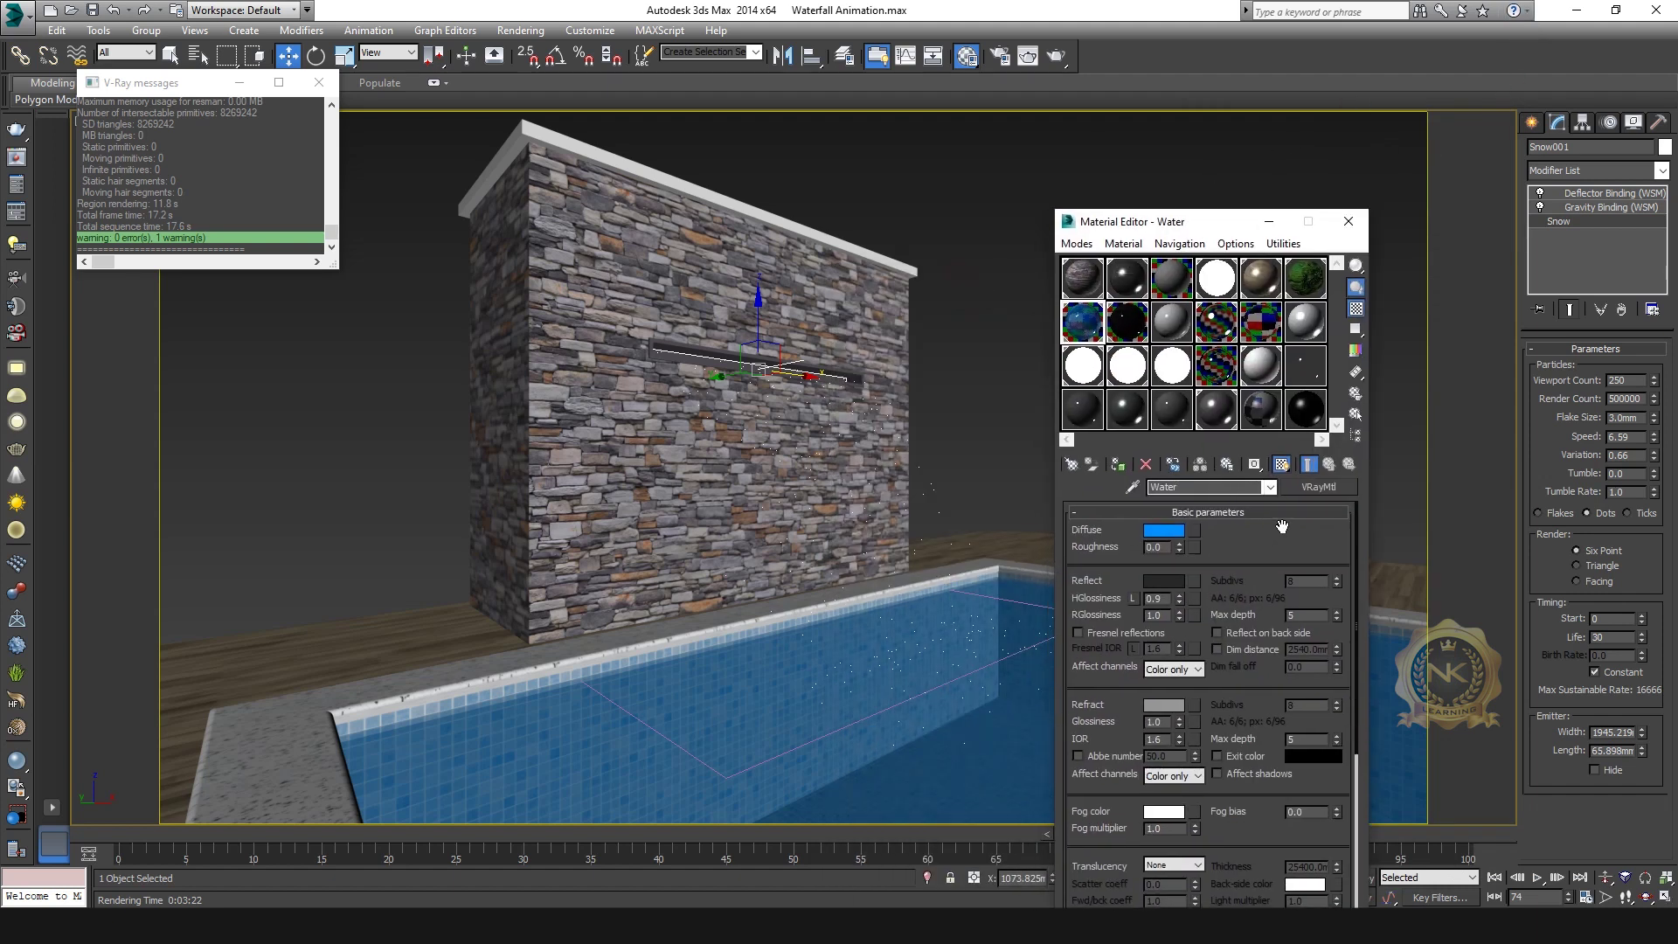
Copy the Water material's blue diffuse colour into the VRayMtl in the third sample slot.
right_click(1171, 537)
left_click(1212, 540)
left_click(1171, 277)
right_click(1168, 530)
left_click(1208, 558)
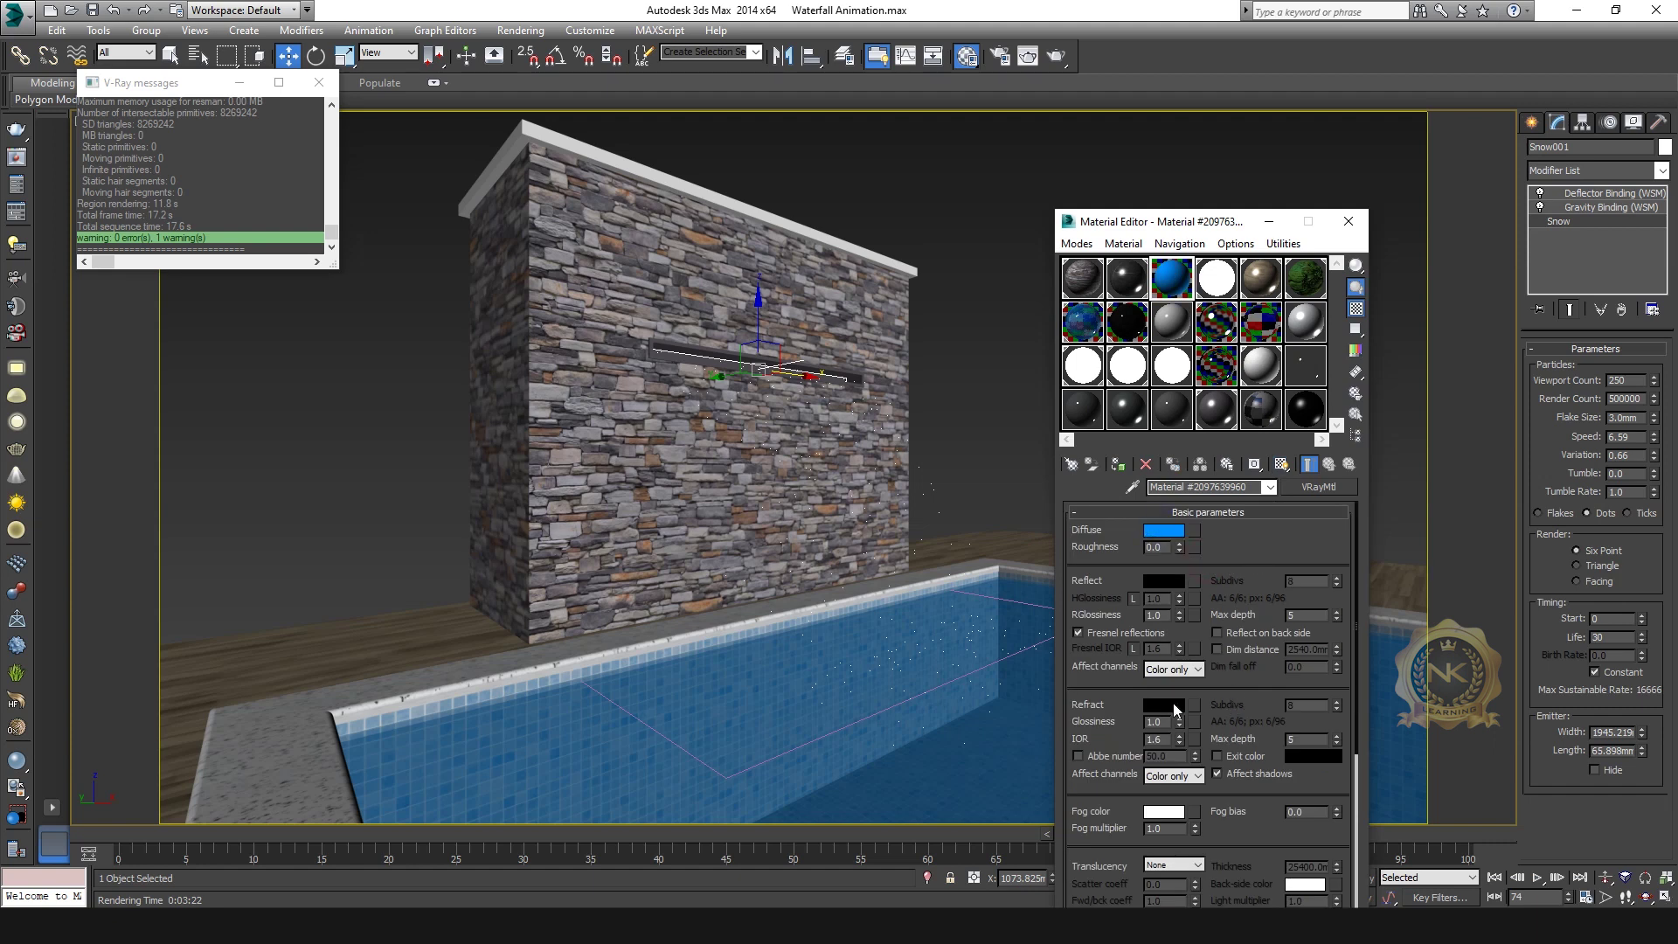
Give the new material a dark grey reflection of 30 and unlock its highlight glossiness, setting it to 0.9.
left_click(1164, 580)
type("30")
left_click(641, 257)
left_click(1133, 598)
left_click_drag(1164, 600, 1080, 609)
Set the new material's refraction colour to mid grey and check the enlarged sample preview.
left_click(1161, 706)
left_click(623, 198)
left_click(640, 256)
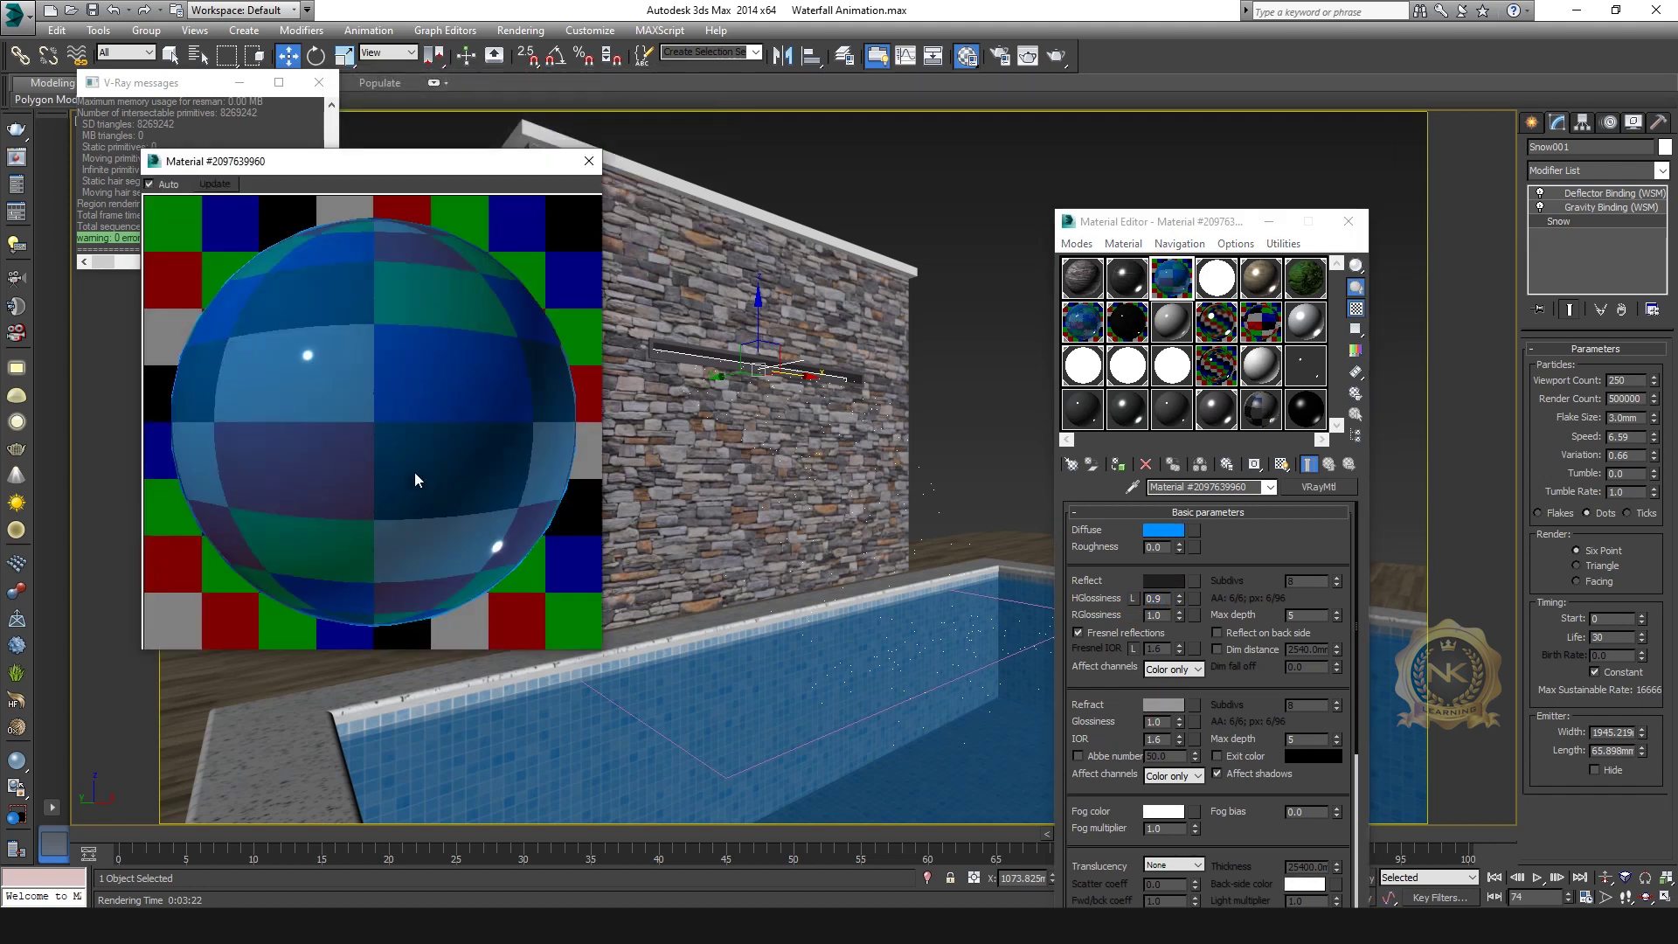
left_click(589, 163)
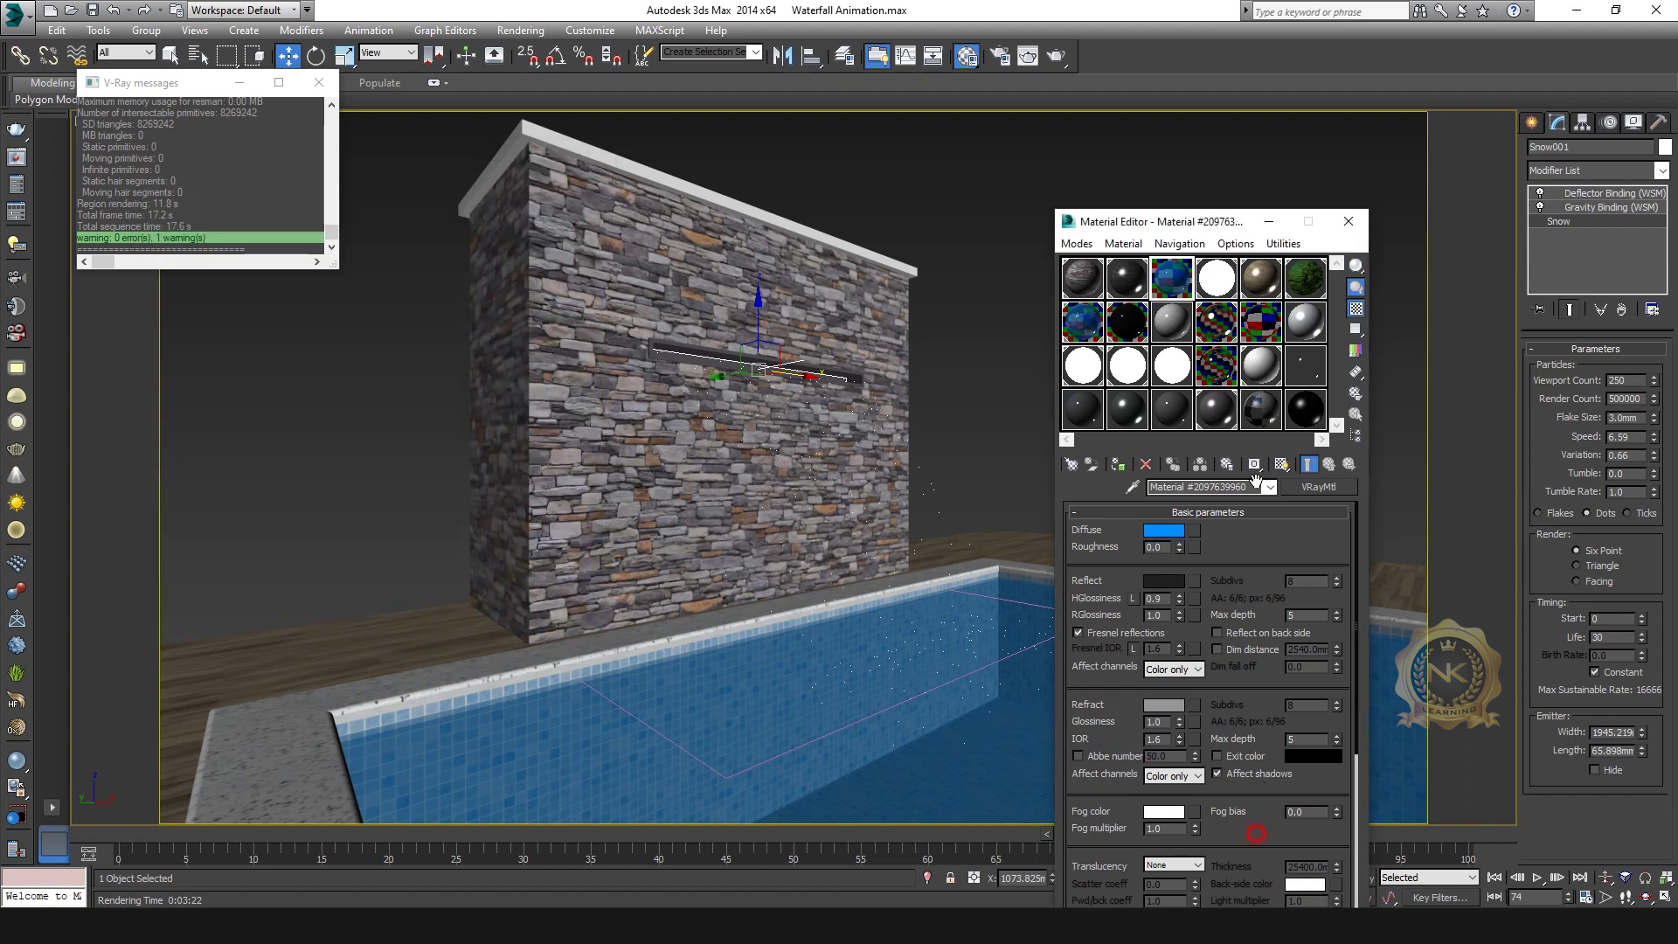
Add a Noise map to the material's Bump slot and set the noise Size to 10.
scroll(1256, 833, "down", 10)
left_click(1241, 899)
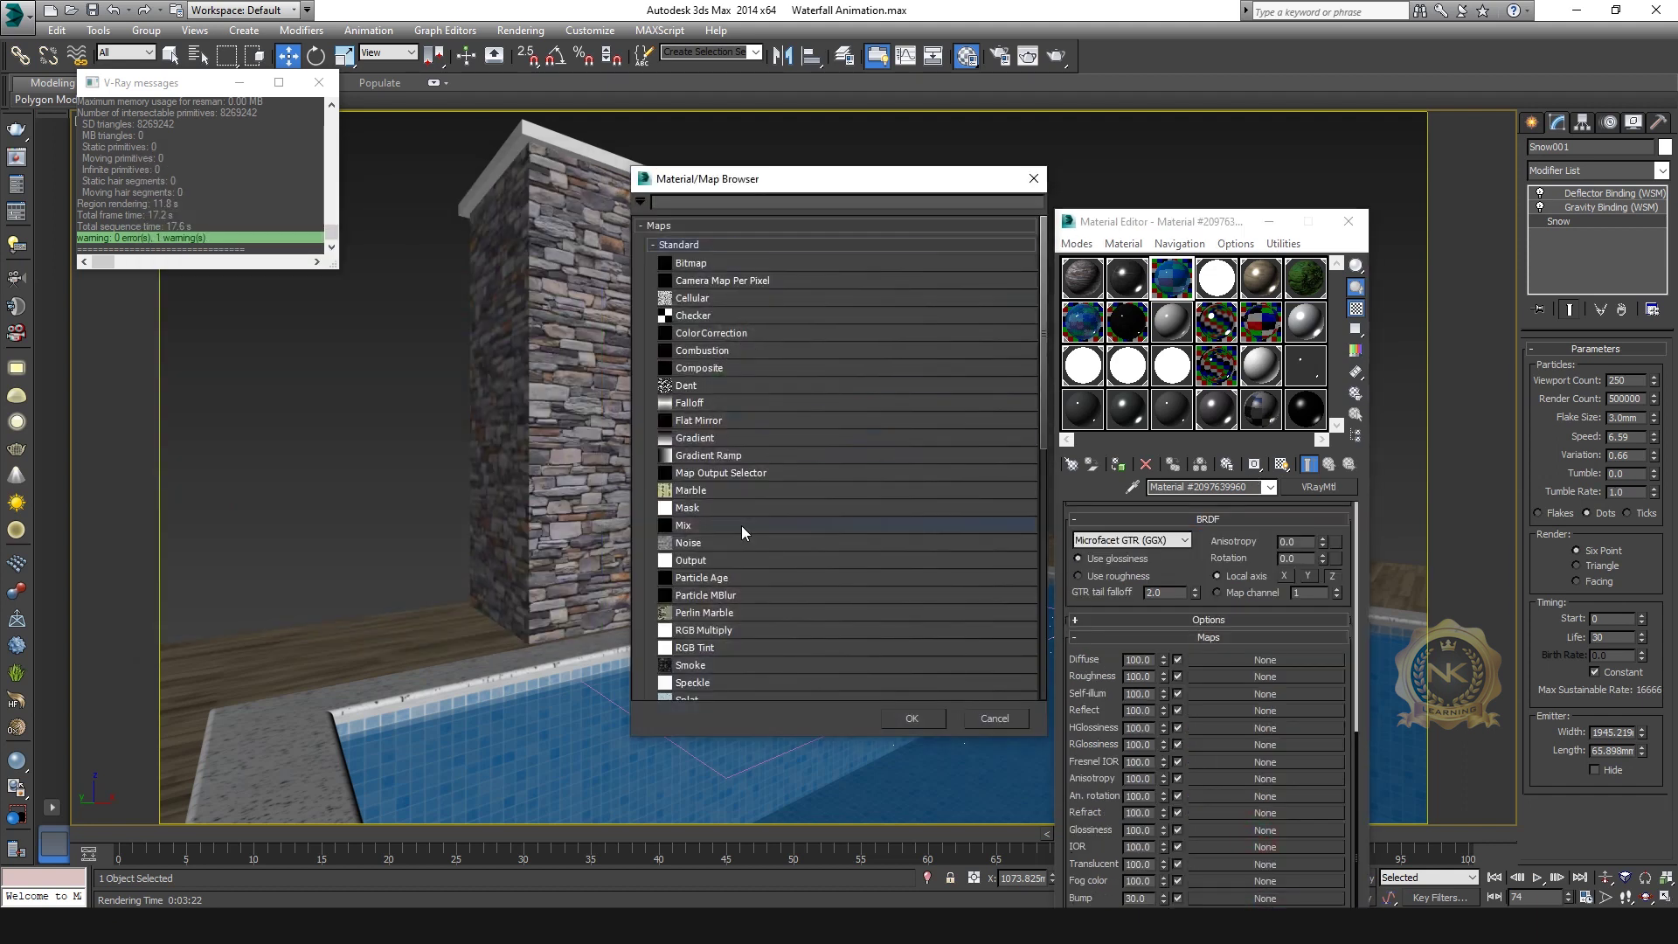
double_click(688, 542)
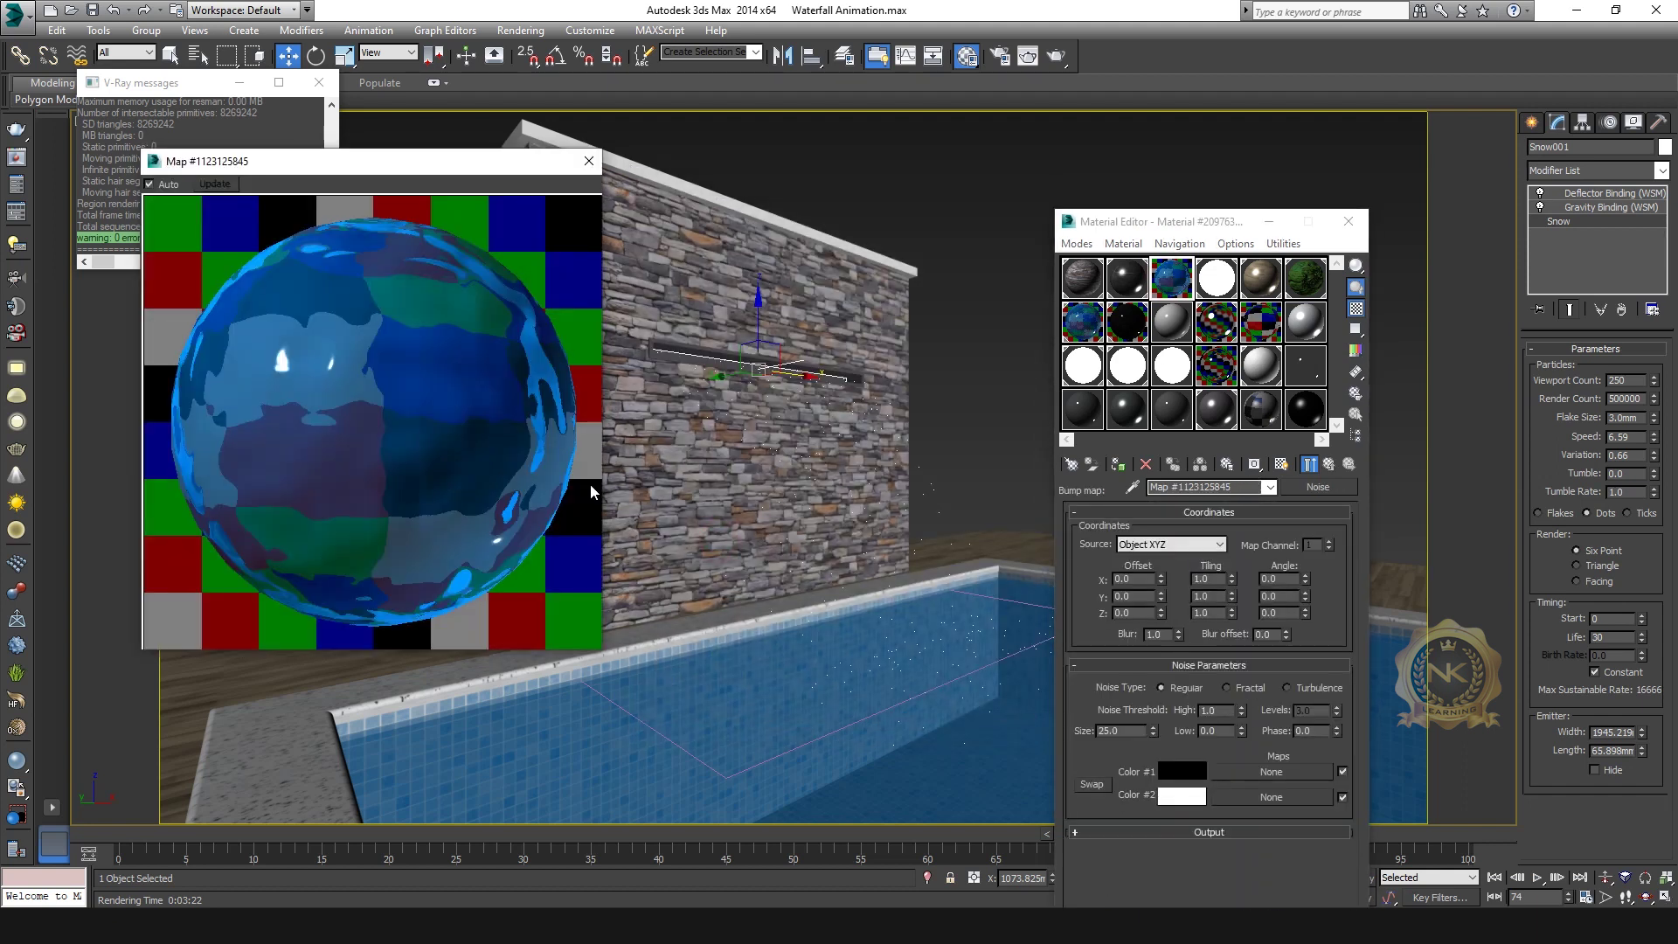
left_click(1178, 630)
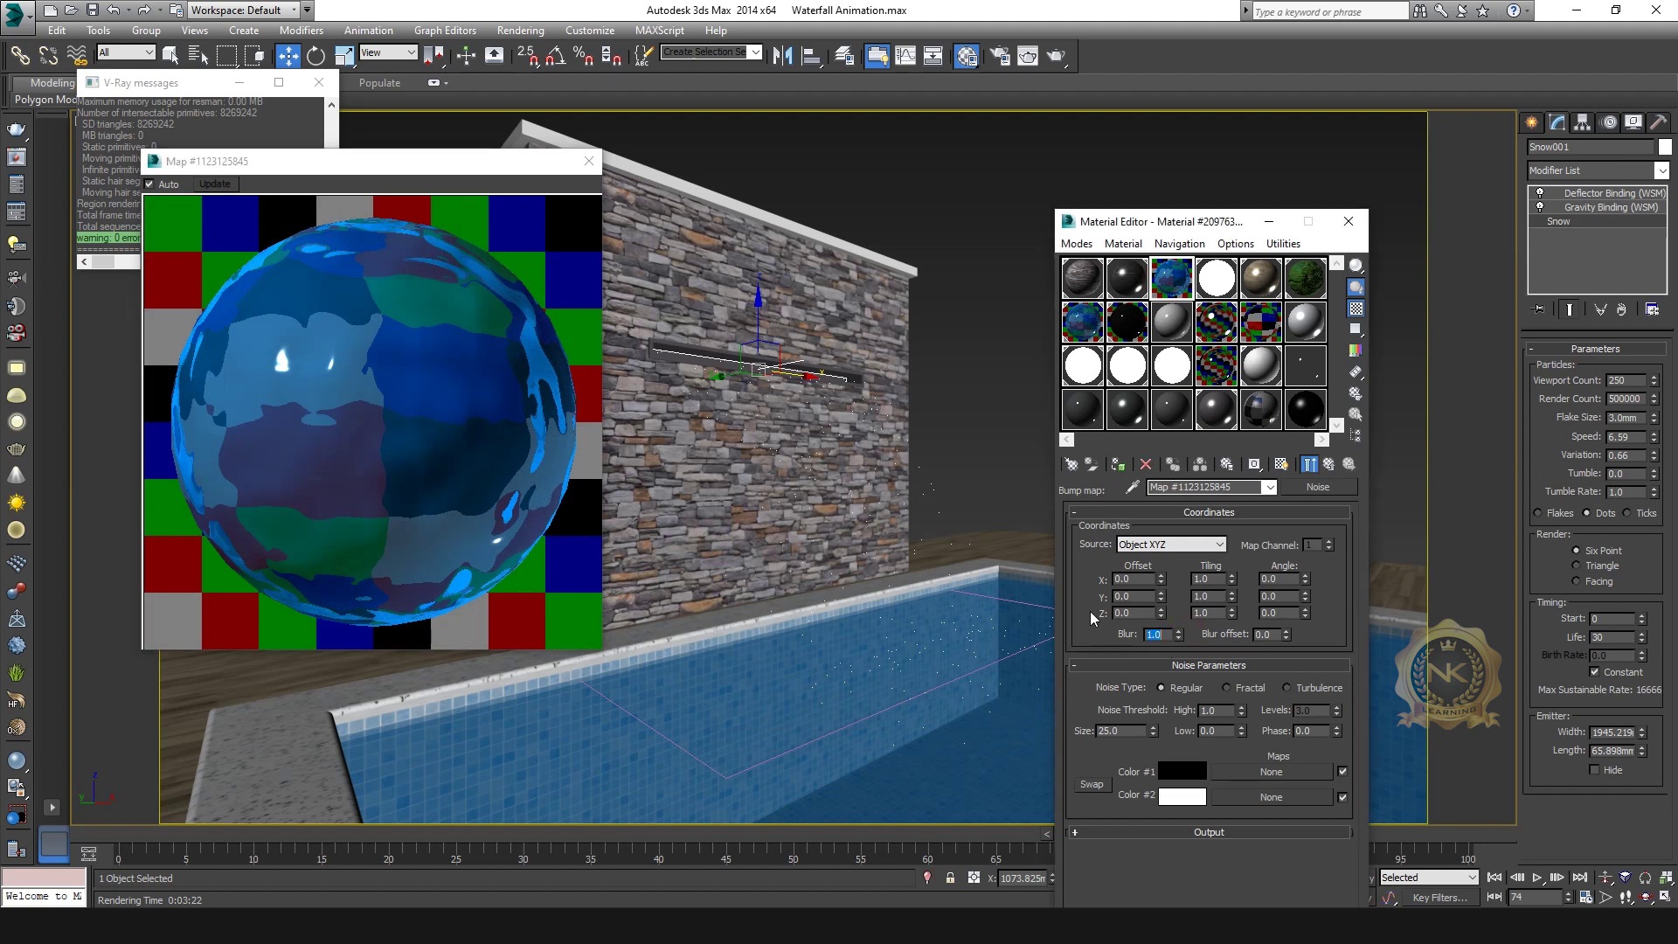
double_click(1152, 729)
type("10")
key("Return")
left_click(589, 160)
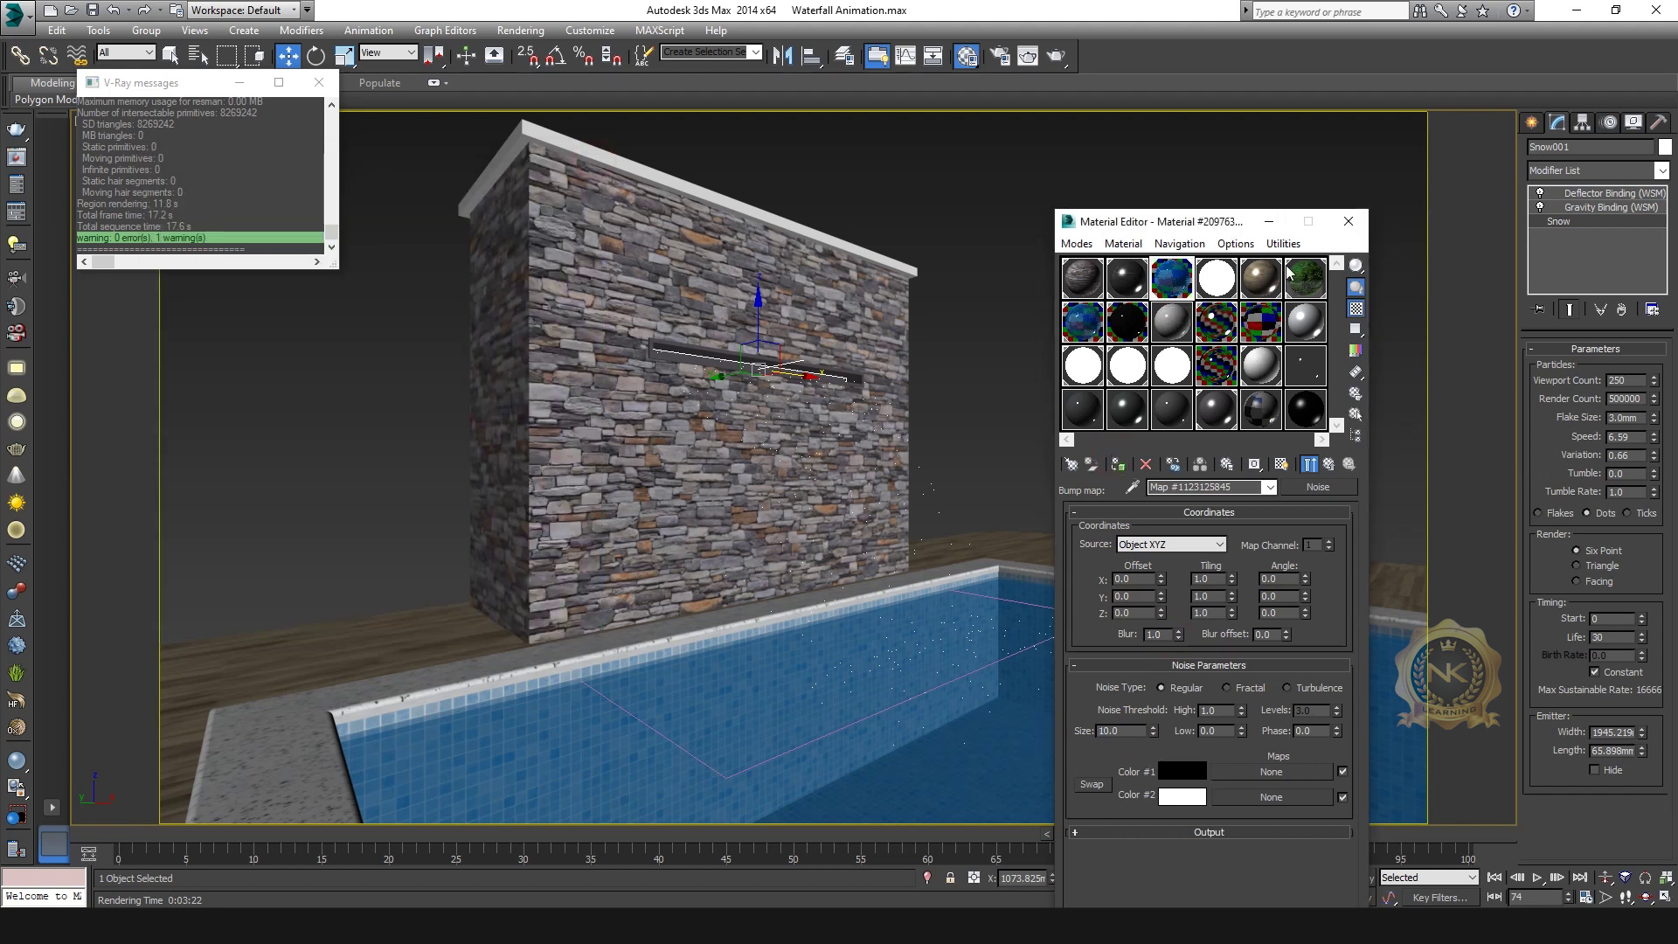
Render the camera view at frame 74 to check the blue material on the waterfall.
key("m")
key("shift+q")
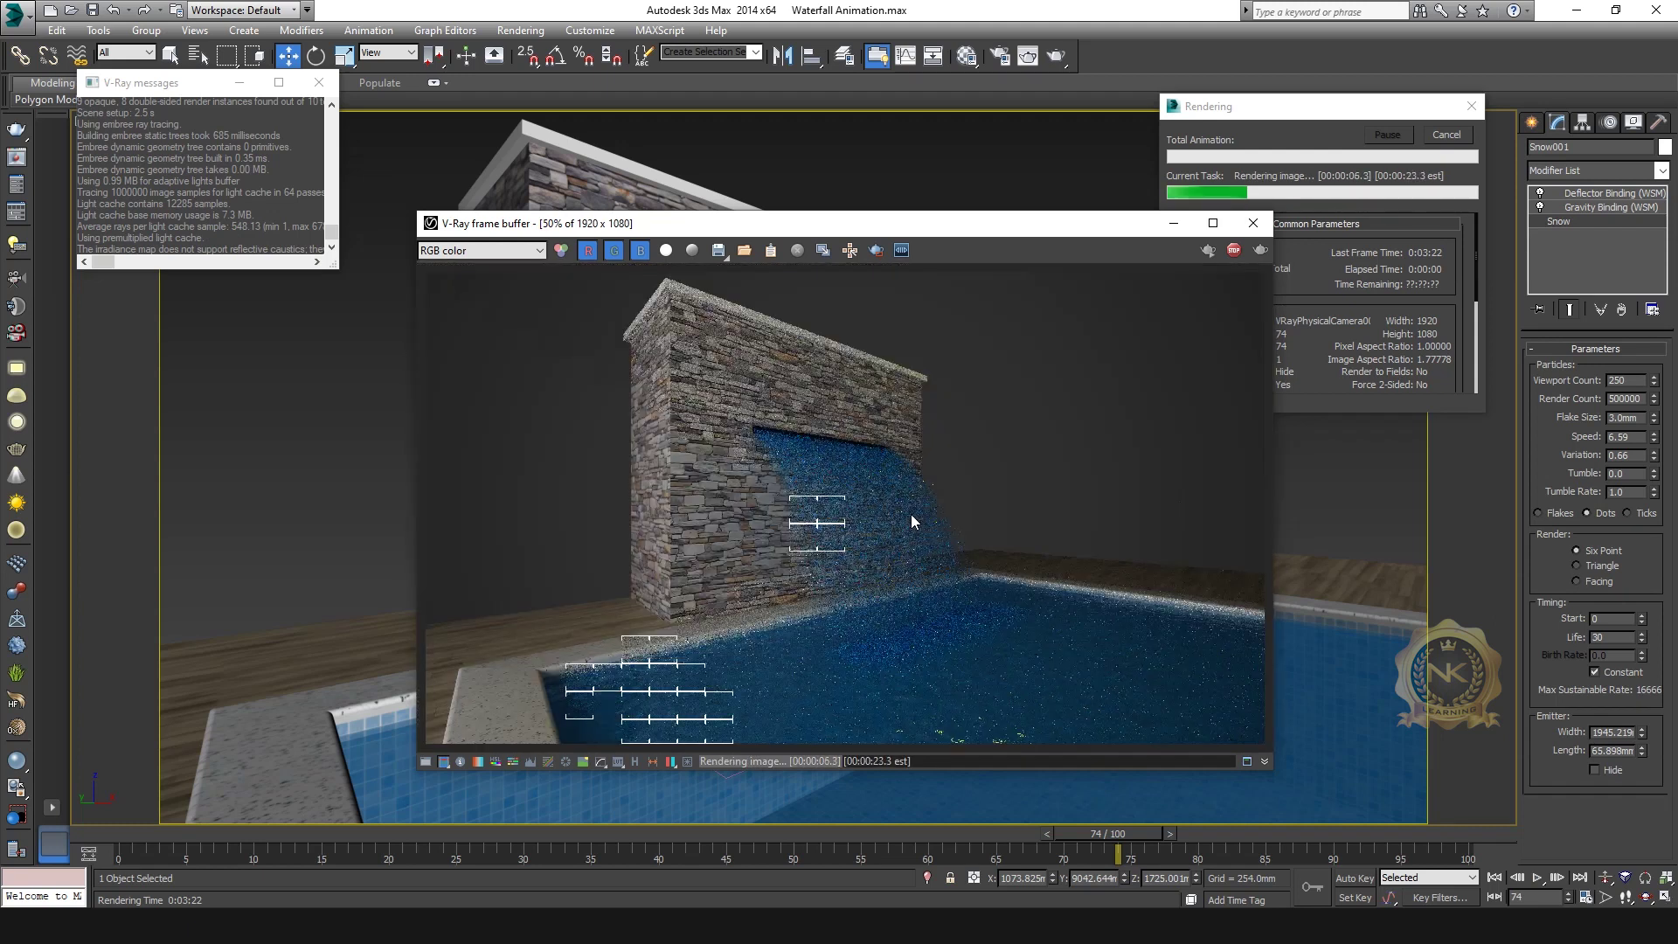
scroll(902, 465, "down", 2)
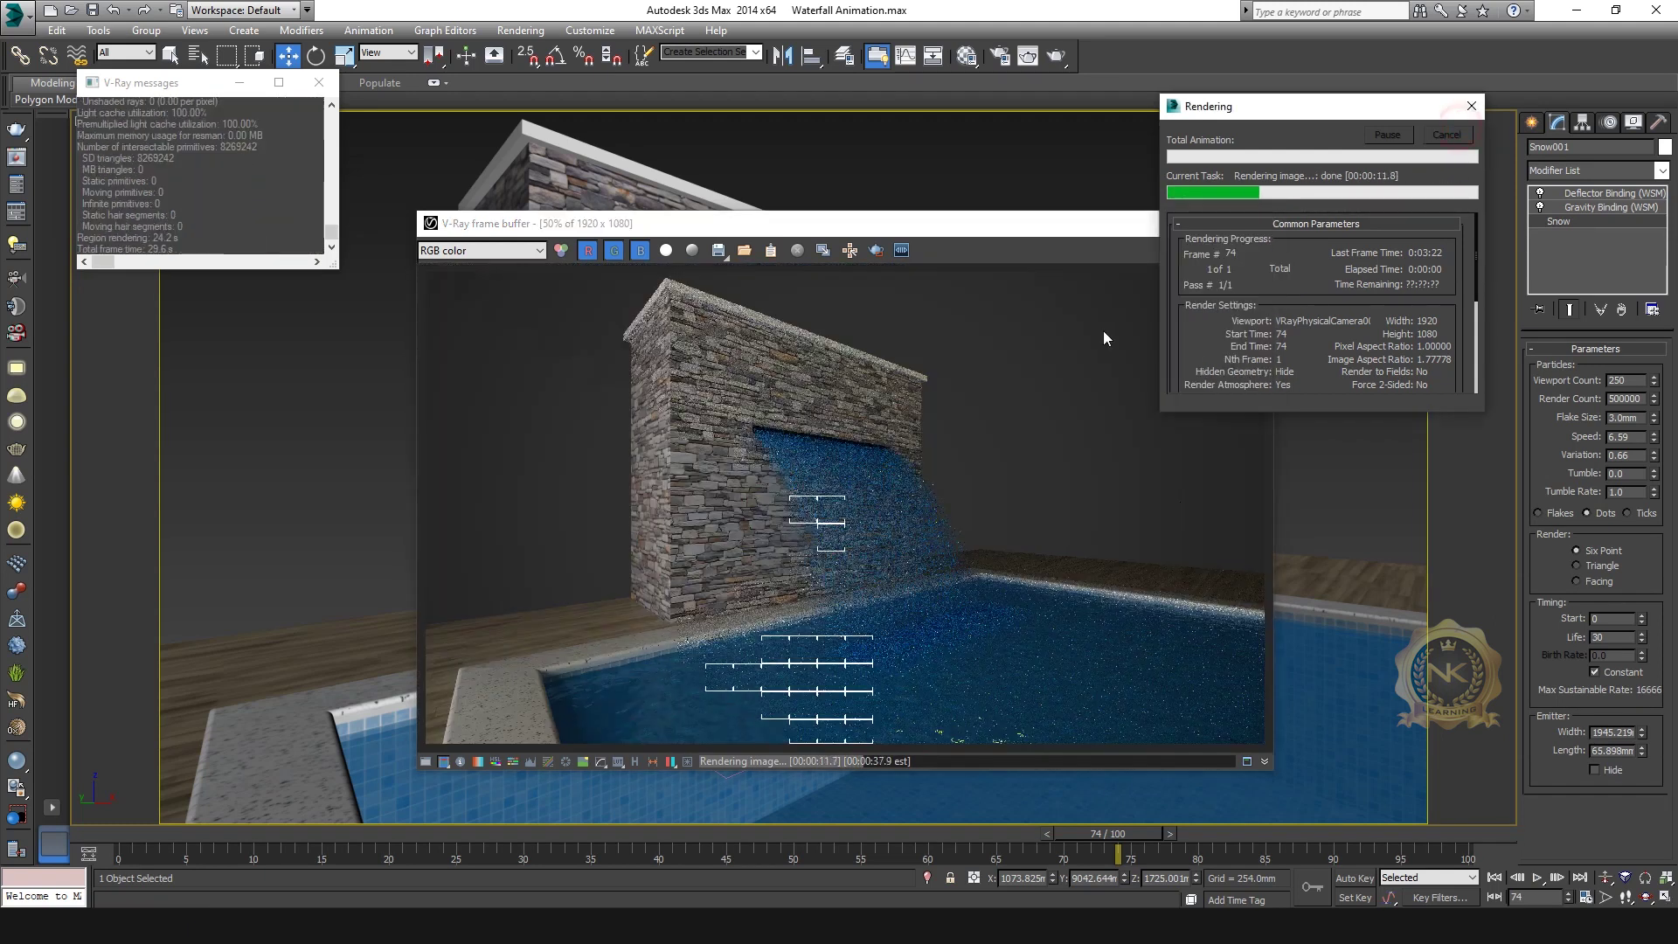
left_click(1254, 224)
Lighten the waterfall material's diffuse colour to pale blue and test-render the camera view.
key("m")
left_click(1270, 487)
left_click(1263, 504)
left_click_drag(1197, 563, 1199, 764)
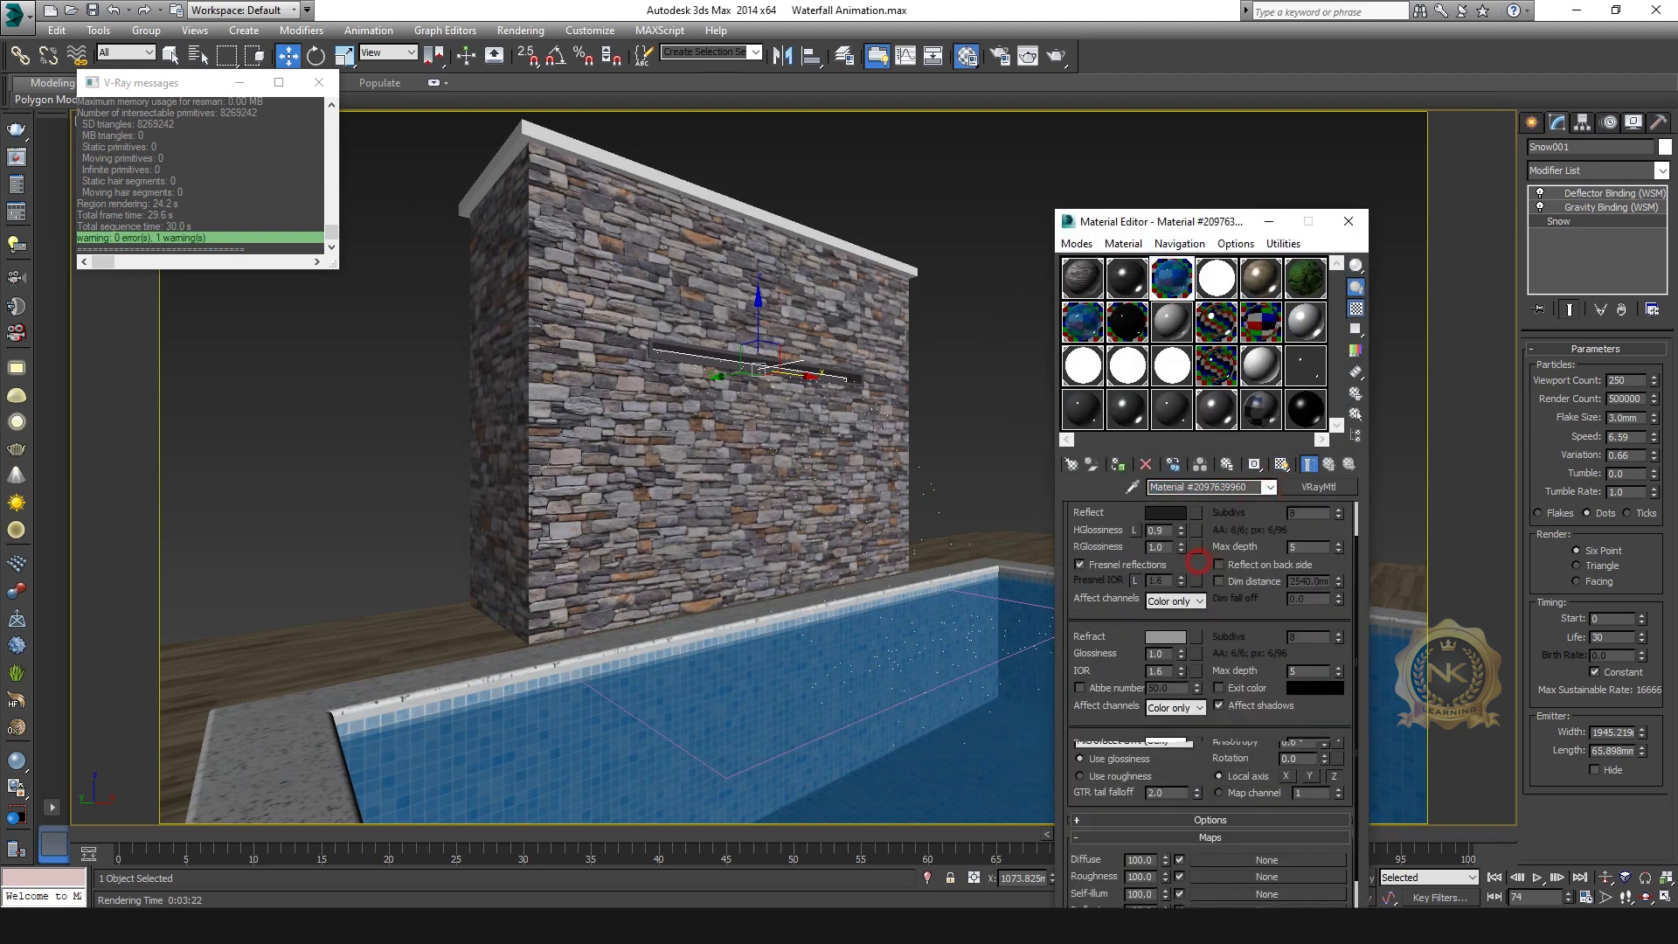
scroll(1194, 603, "up", 2)
left_click(1167, 528)
left_click_drag(513, 109, 513, 206)
left_click(641, 254)
key("shift+q")
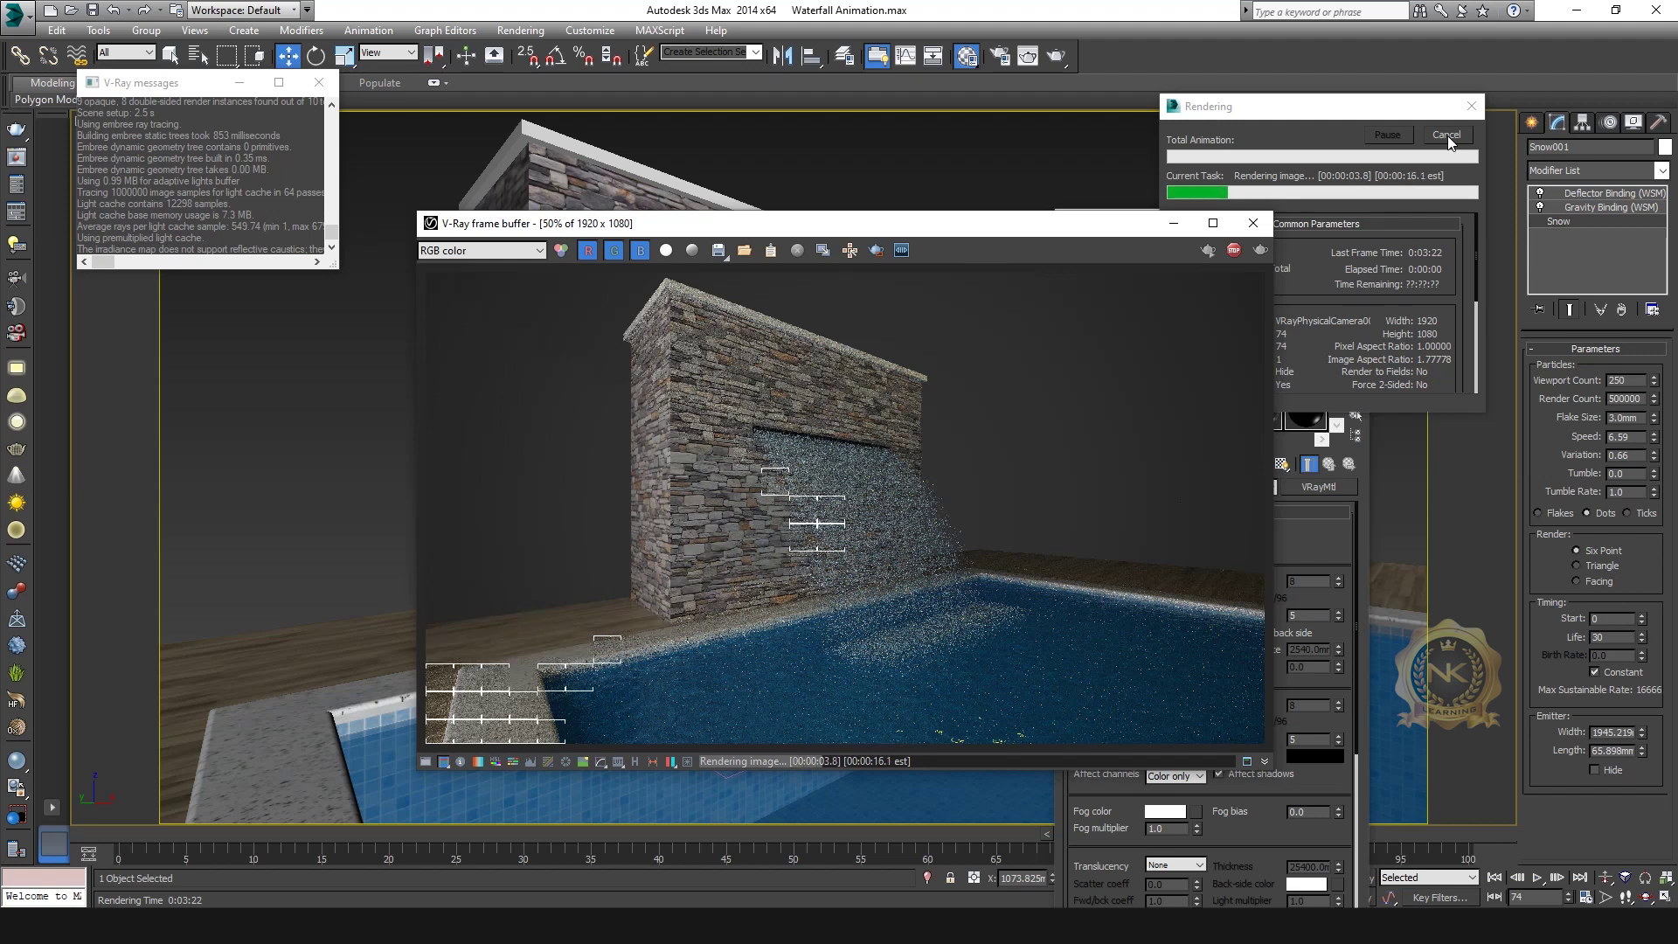
left_click(1253, 222)
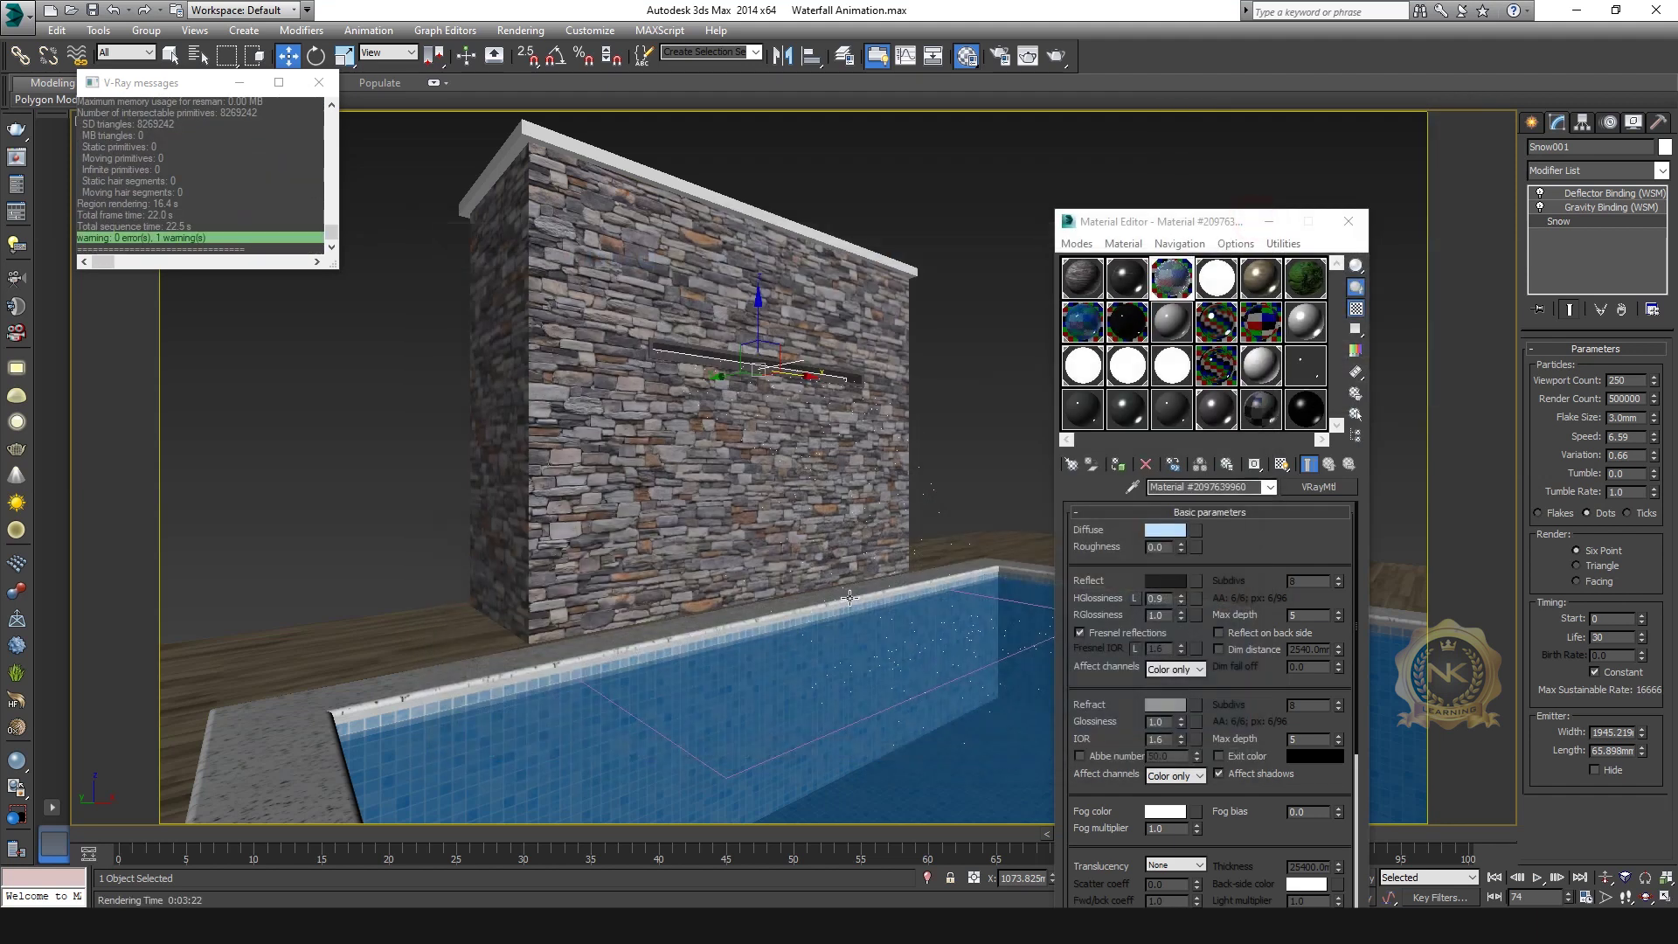
Close the Material Editor and enable Image motion blur with a multiplier of 3 in the Snow emitter's object properties.
left_click_drag(1205, 229, 1299, 197)
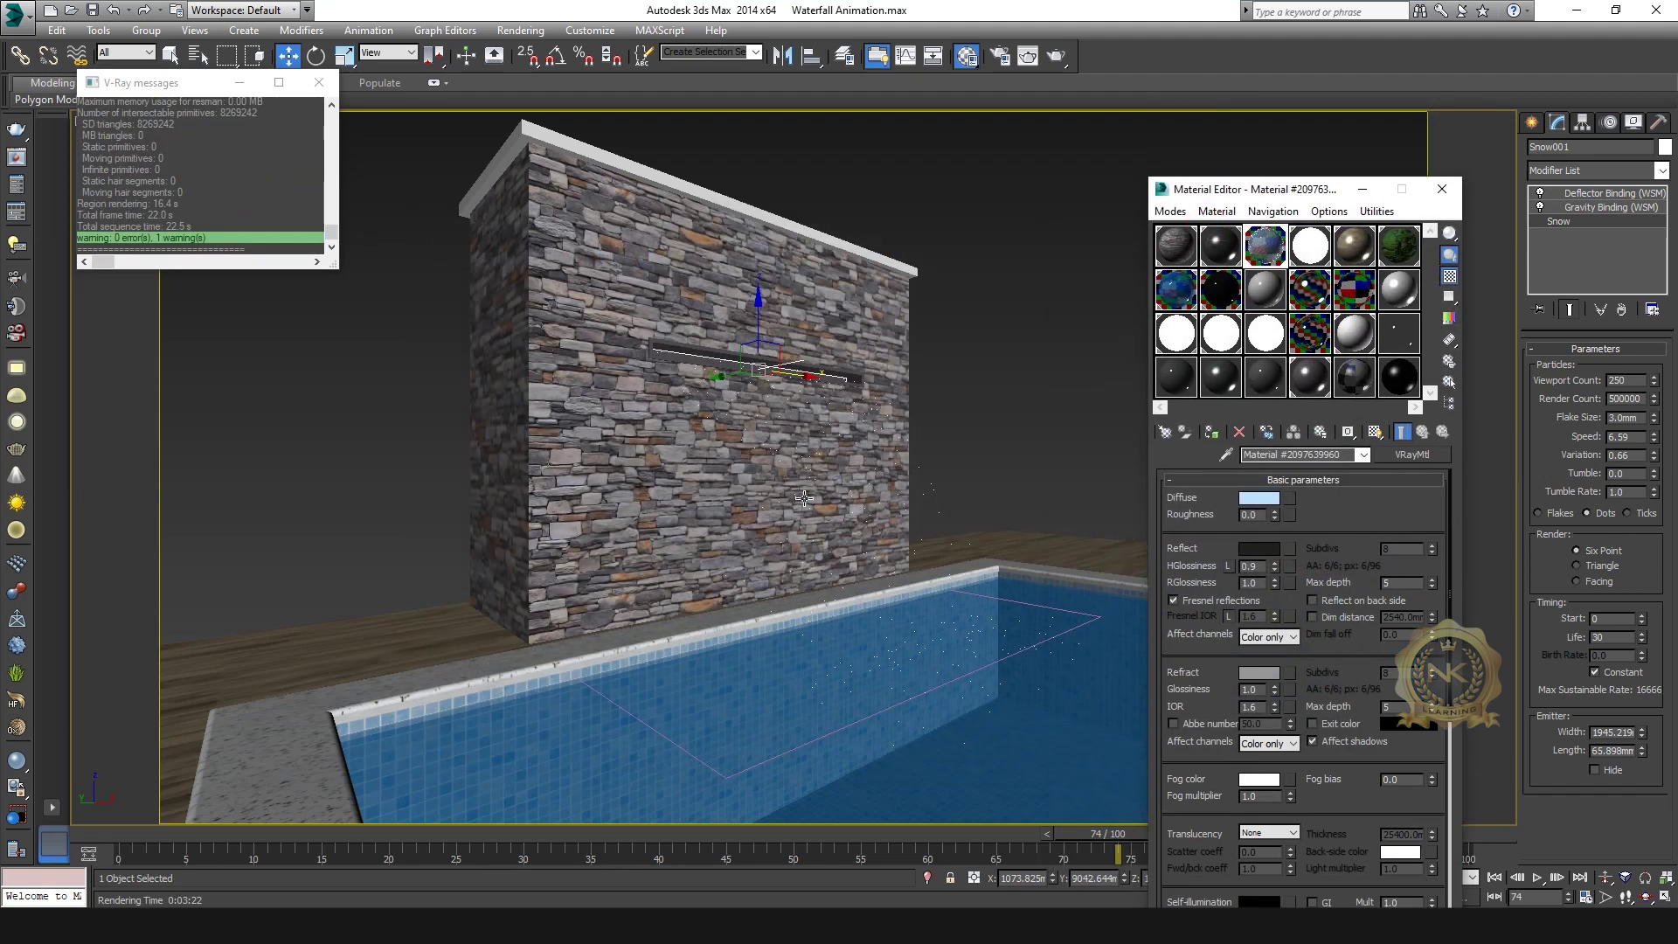
left_click(1443, 189)
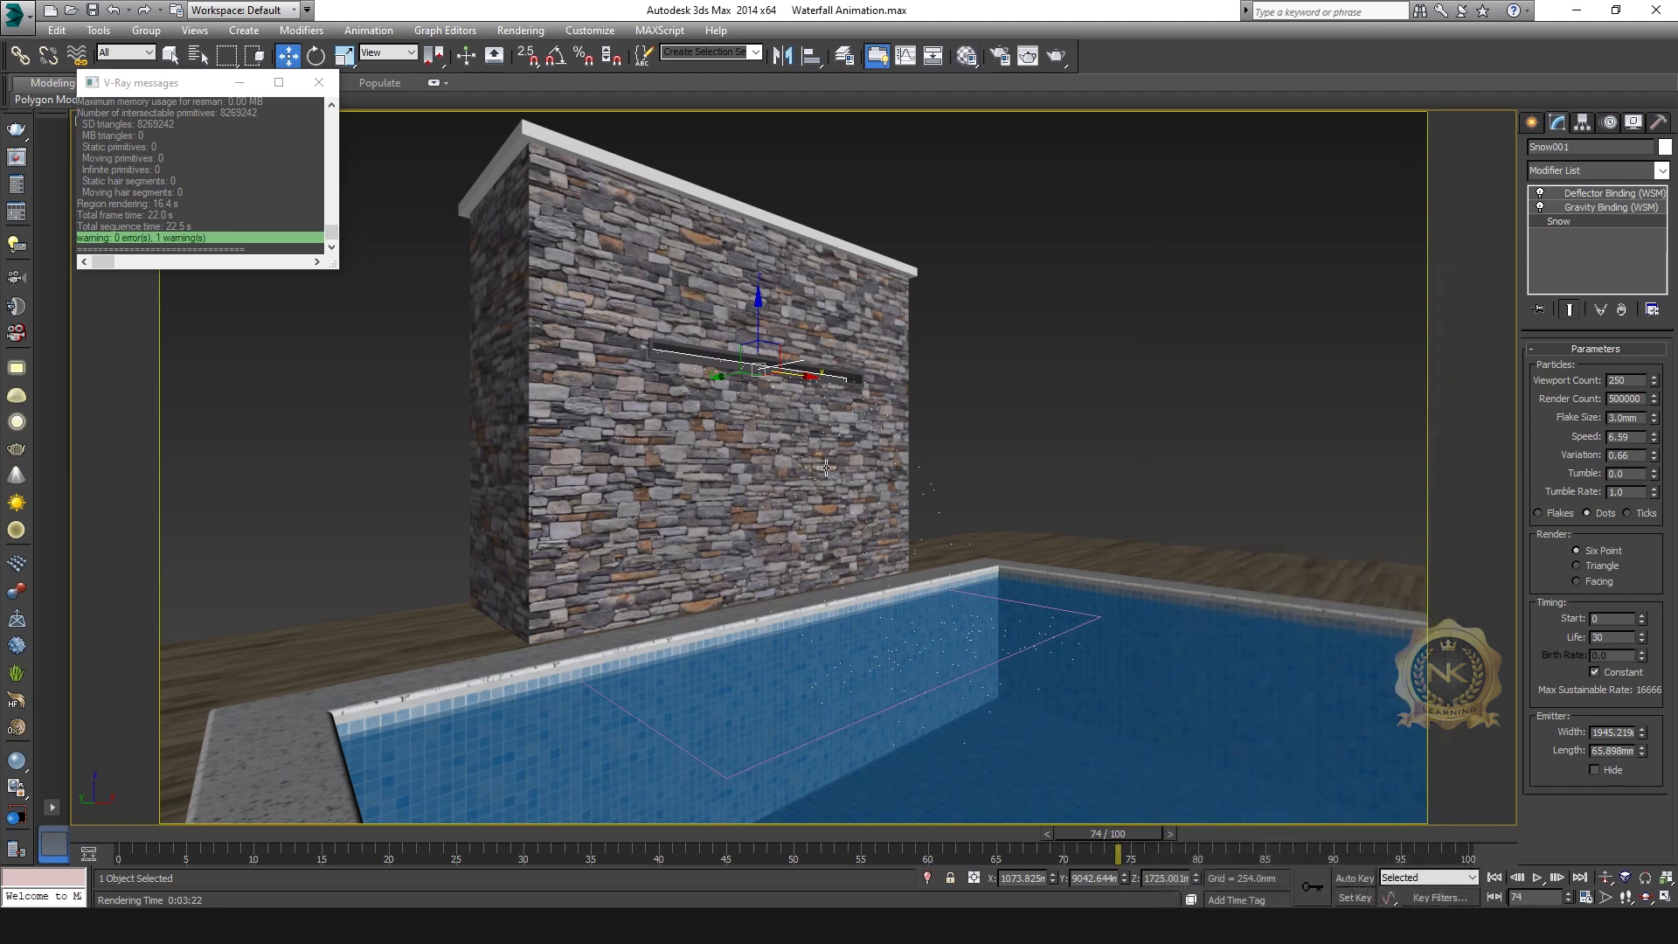
right_click(827, 470)
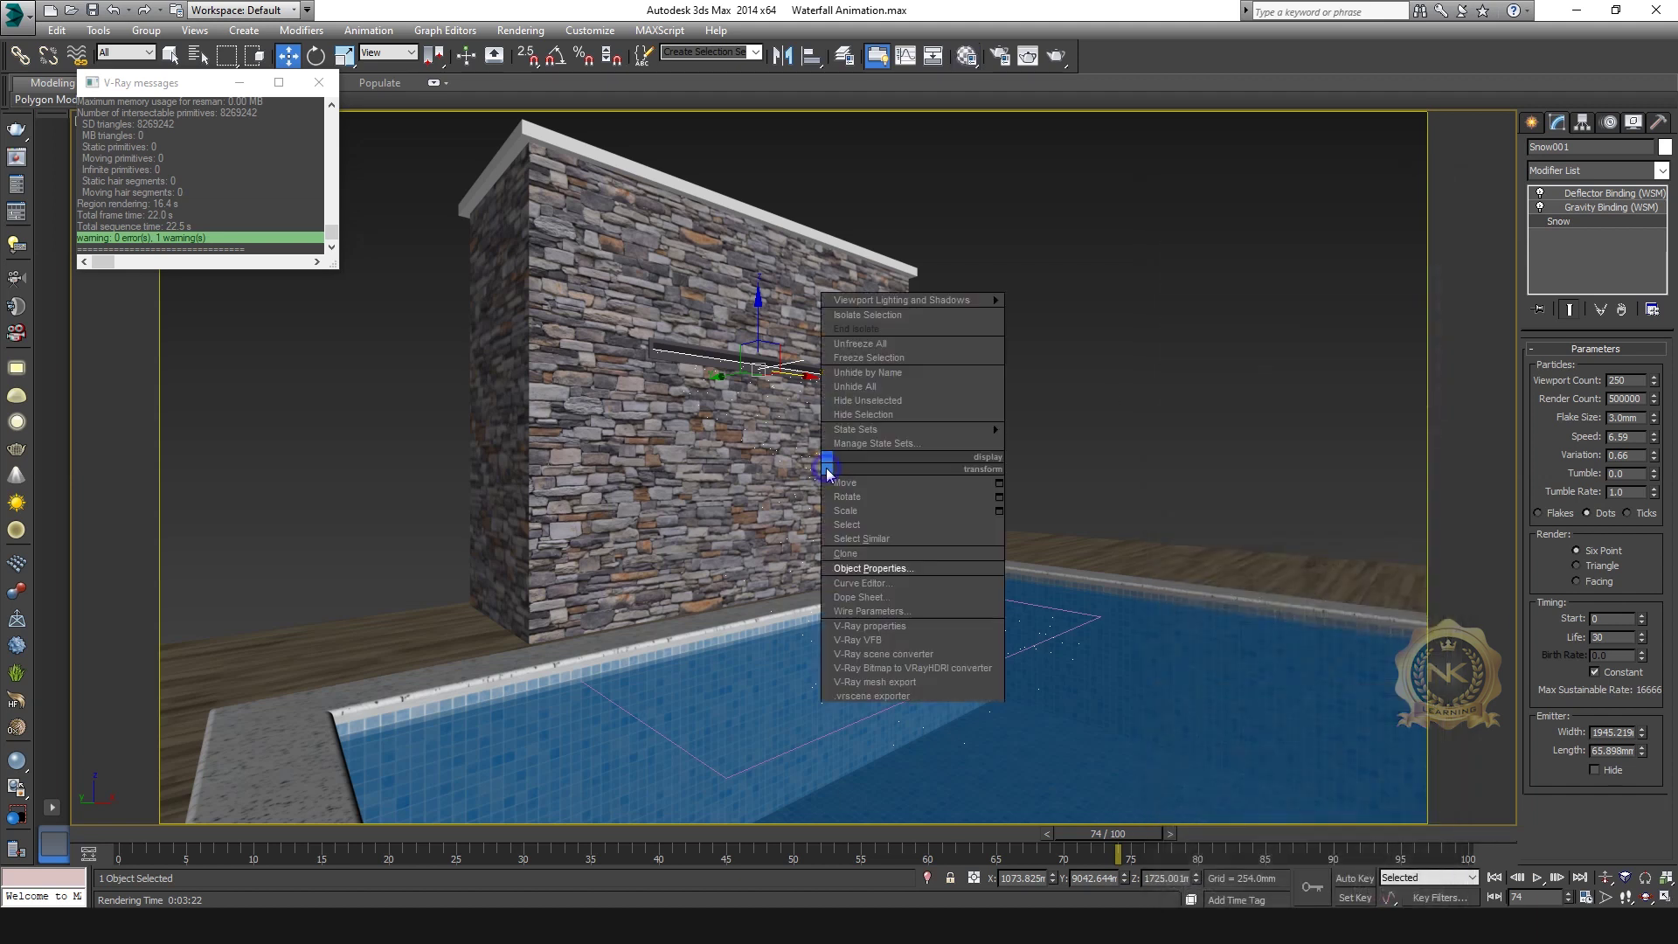
left_click(855, 570)
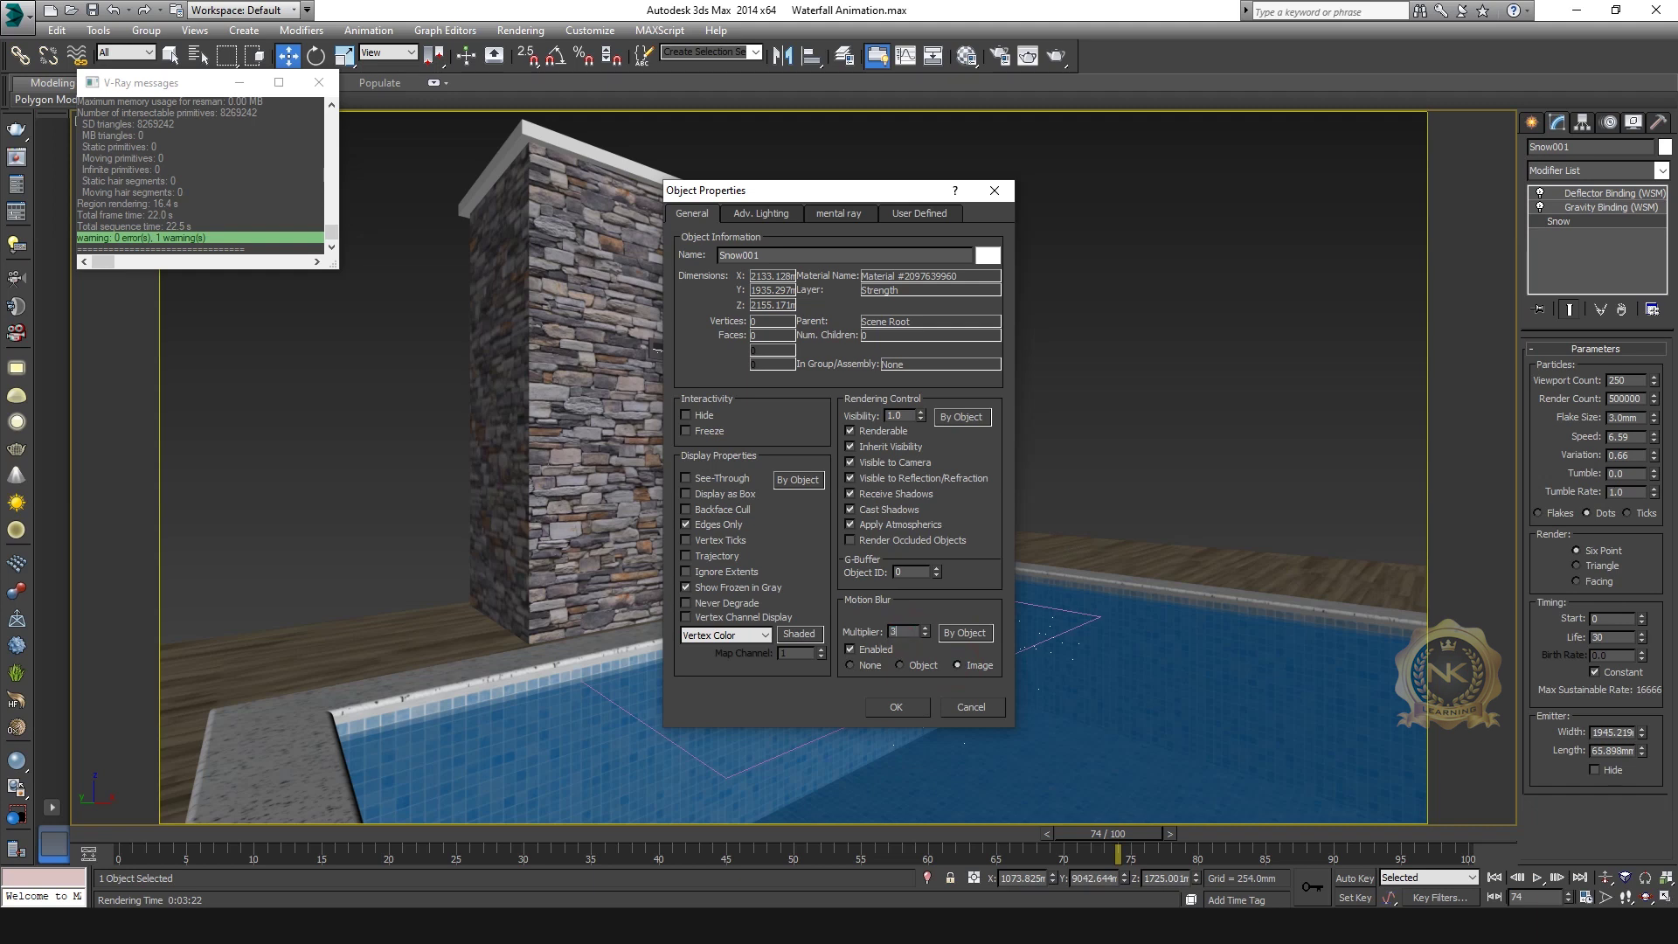
left_click(900, 707)
Test-render the camera view with motion blur, inspect the falling water up close, and cancel the render.
key("shift+q")
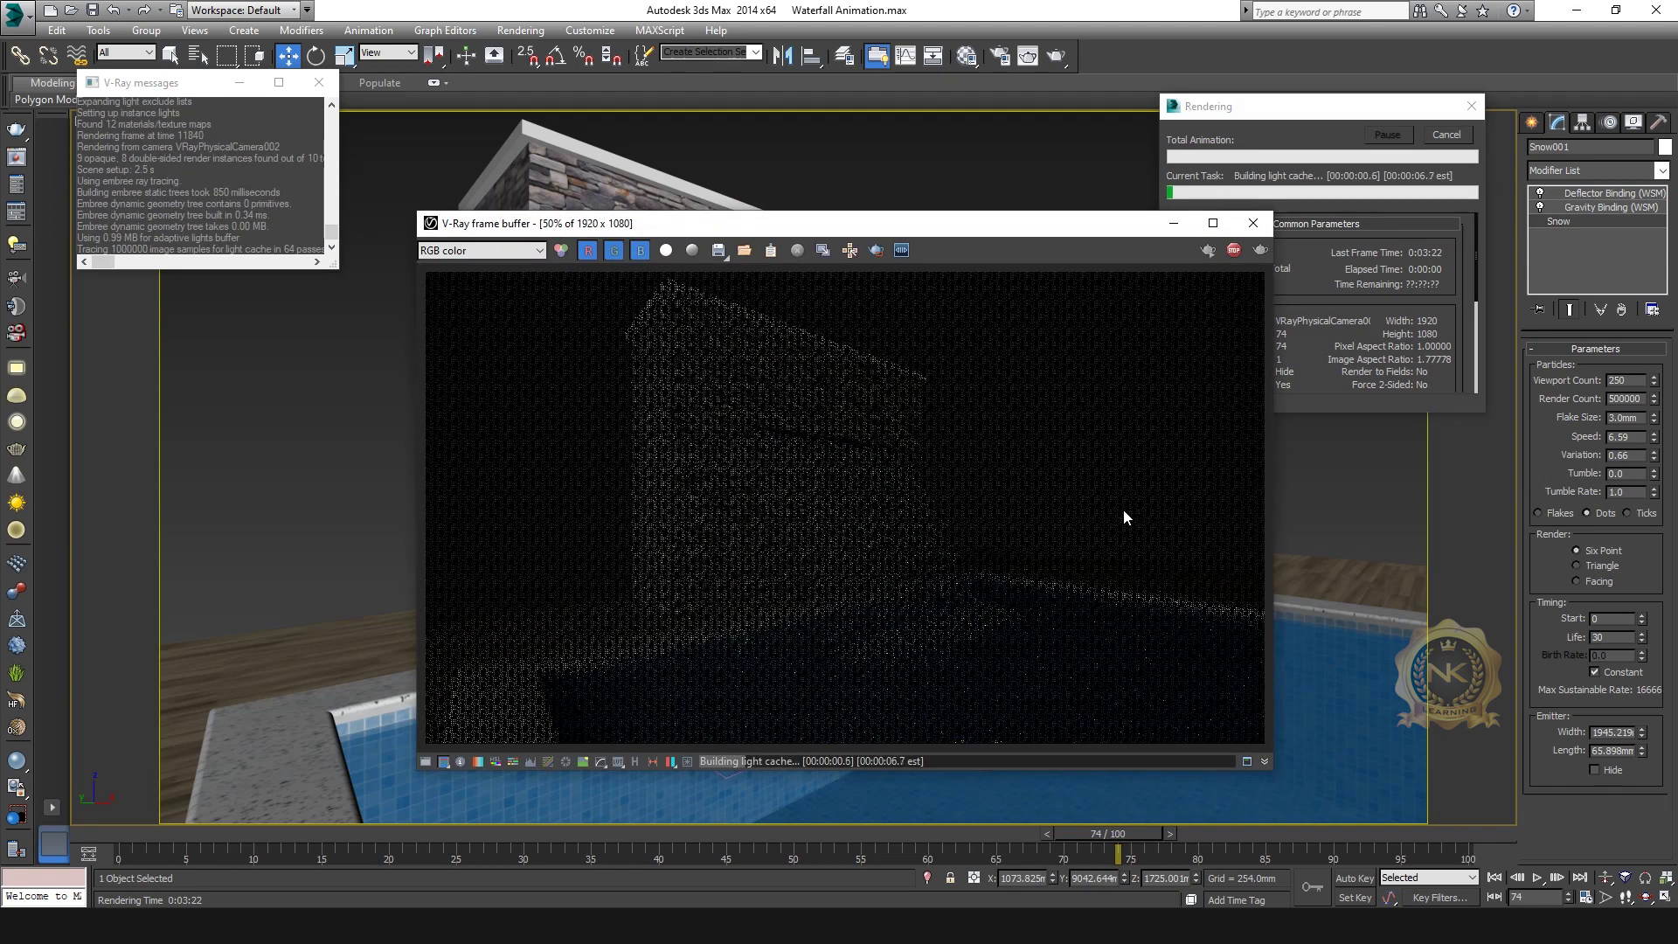
scroll(868, 573, "up", 1)
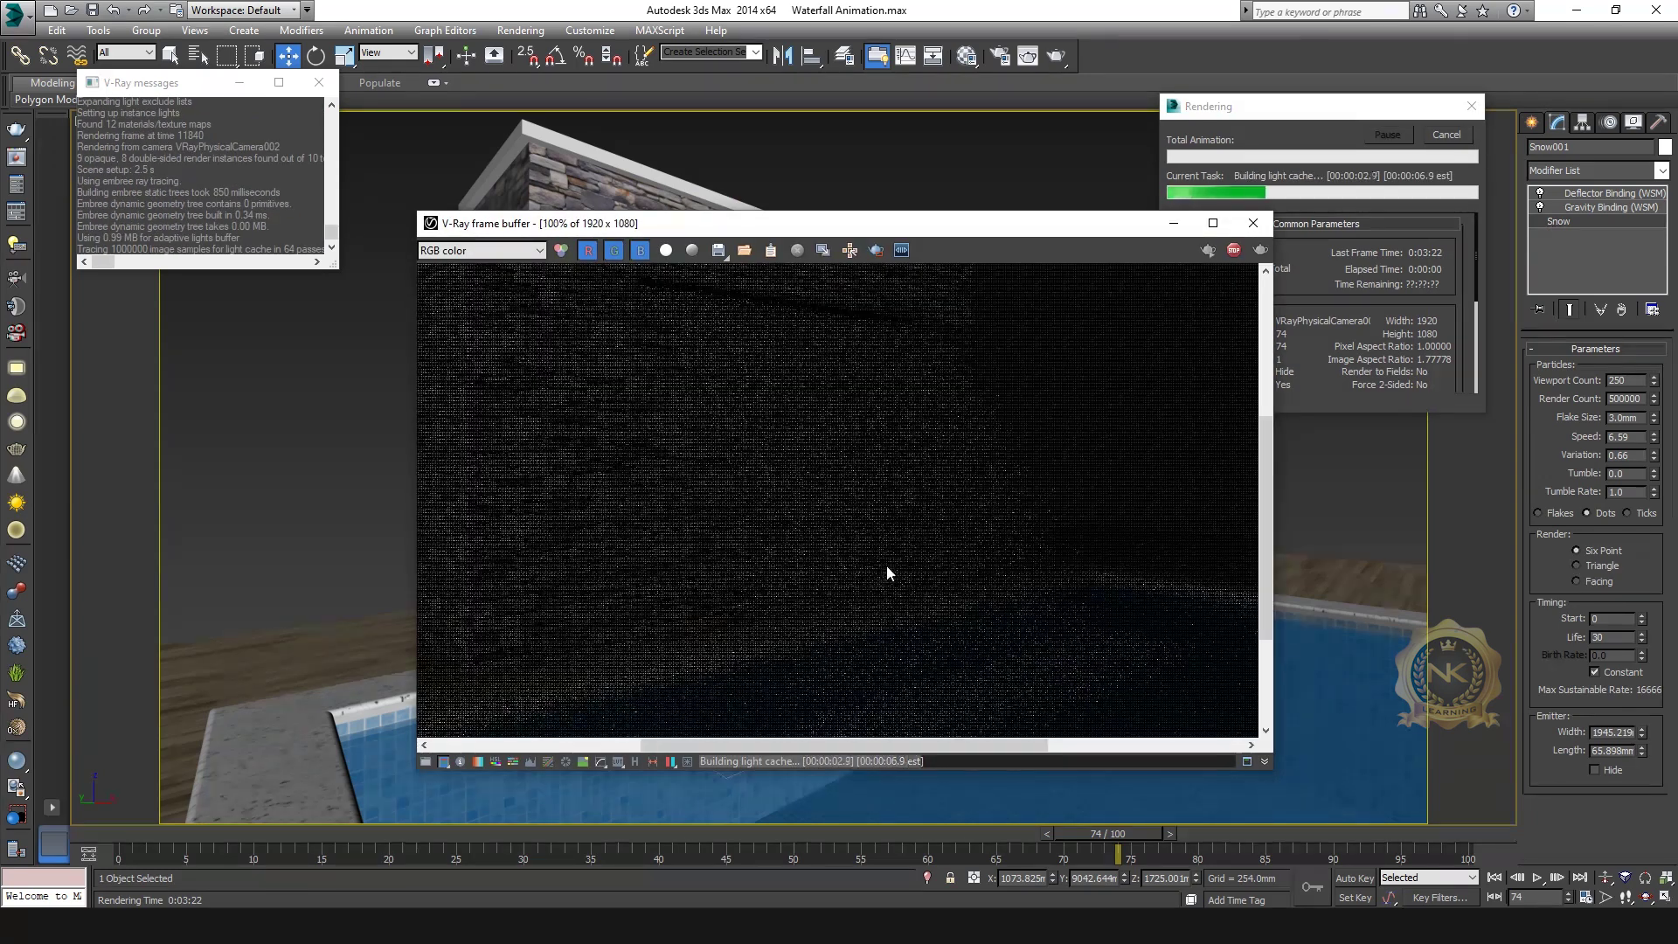
scroll(889, 565, "down", 1)
scroll(889, 565, "down", 1)
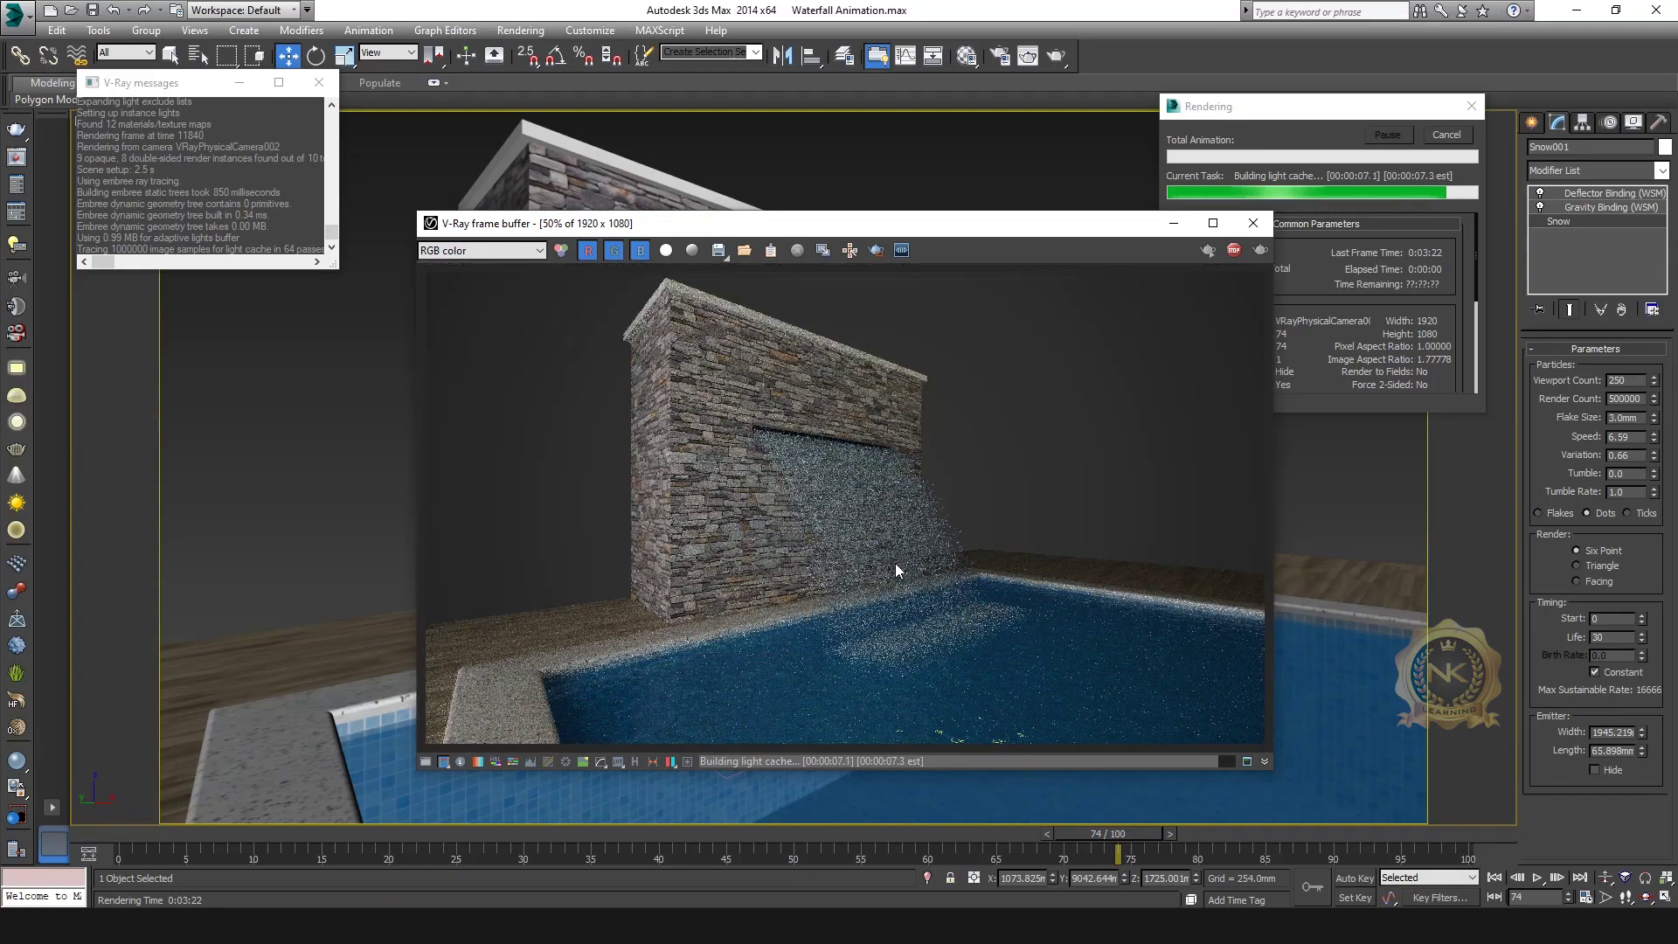
left_click(1455, 136)
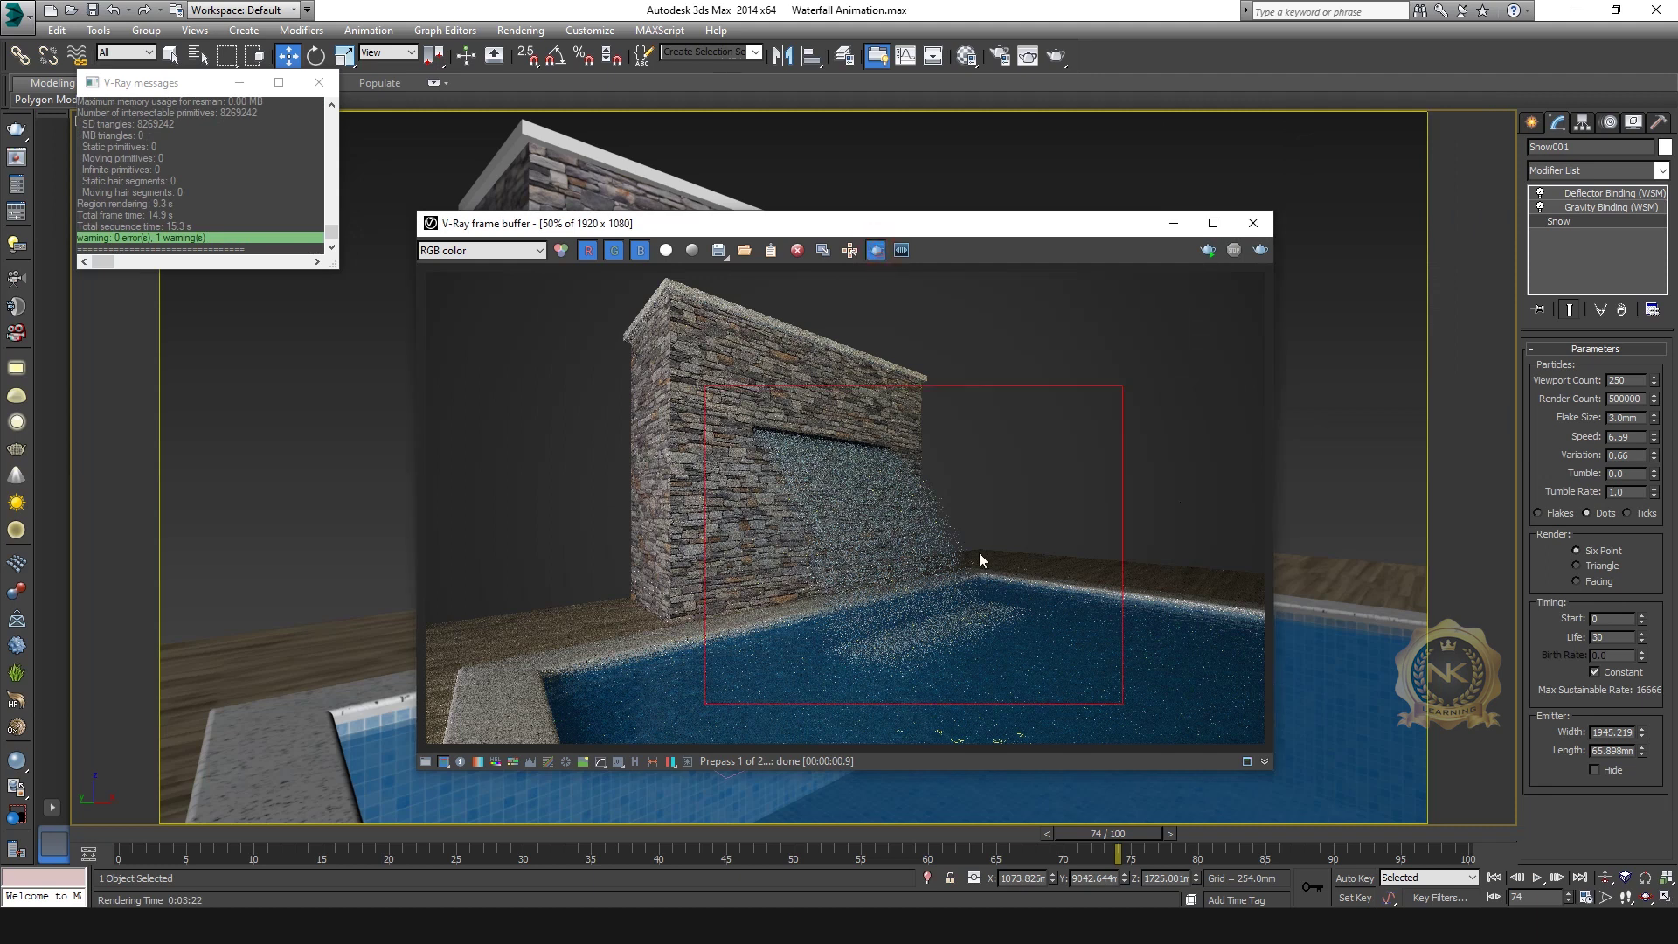
With the Snow's Viewport Count at 300 and Flake Size at 6 mm, render a region around the waterfall.
left_click(1260, 251)
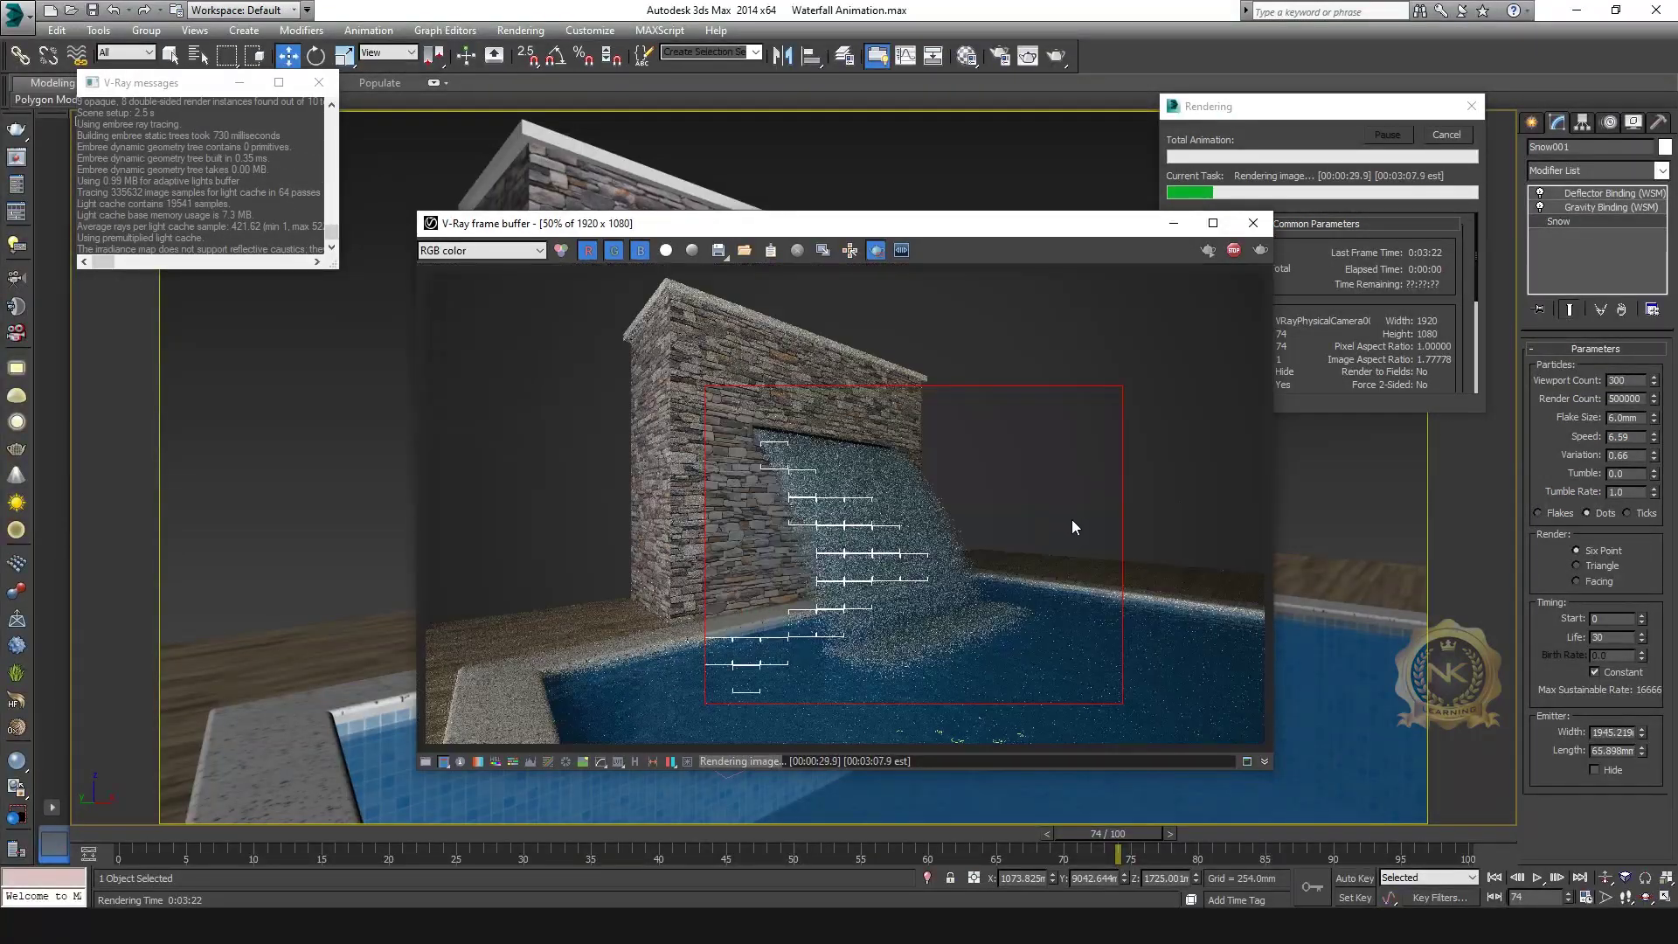
scroll(895, 505, "up", 2)
scroll(920, 501, "down", 1)
scroll(919, 500, "up", 1)
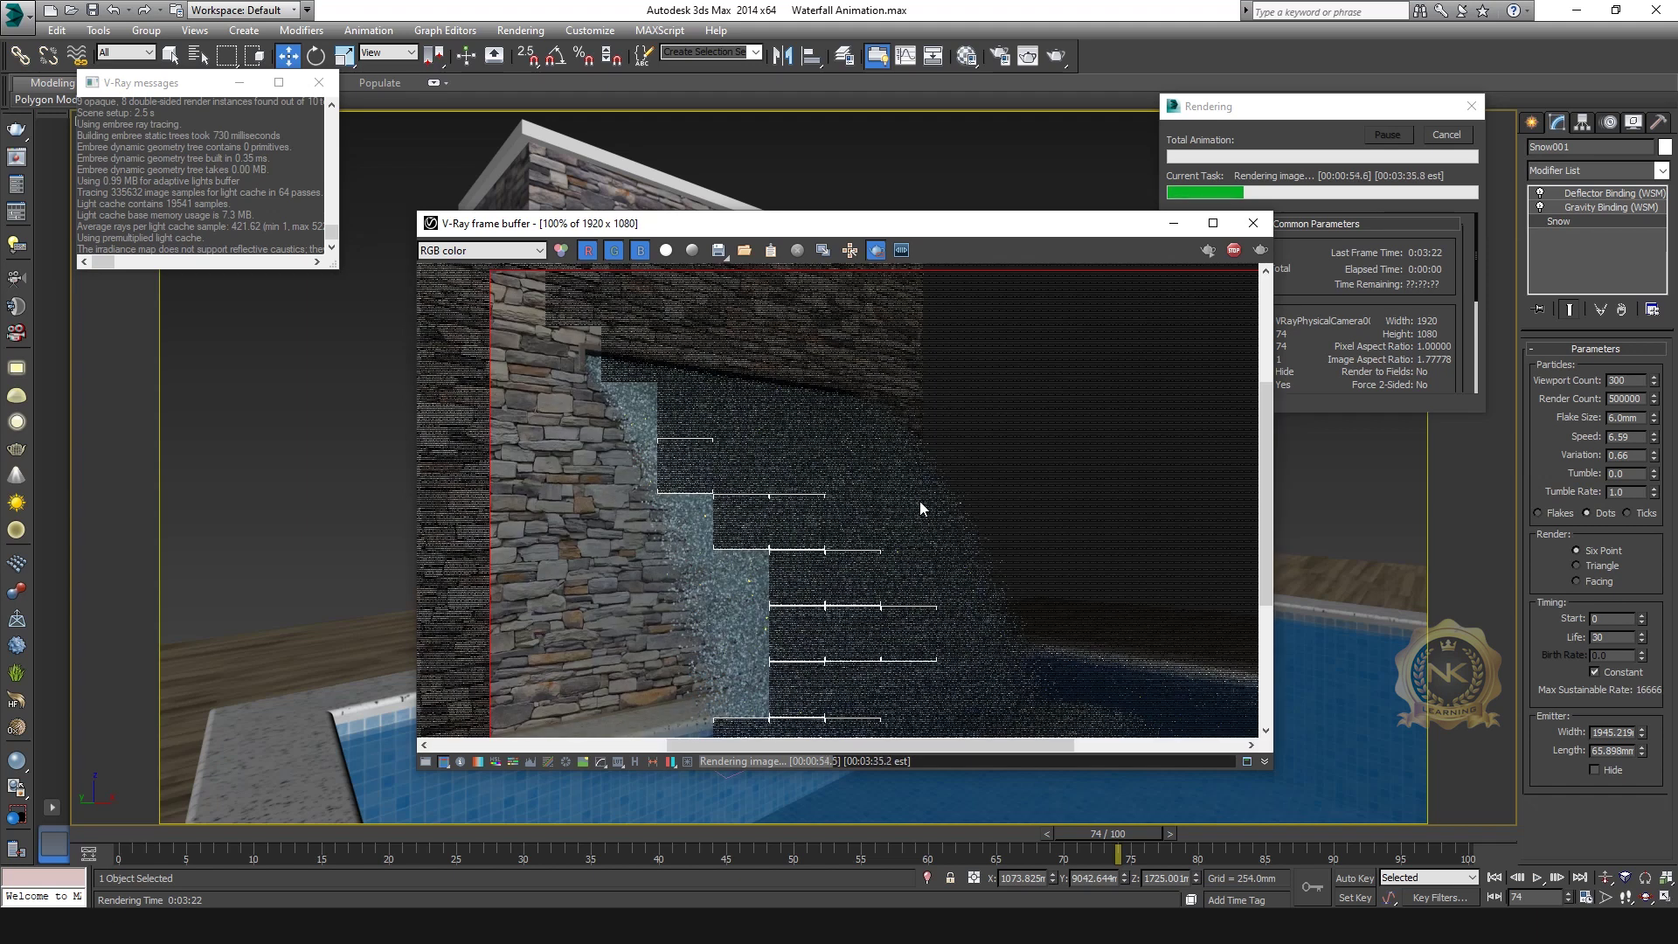
scroll(876, 553, "down", 1)
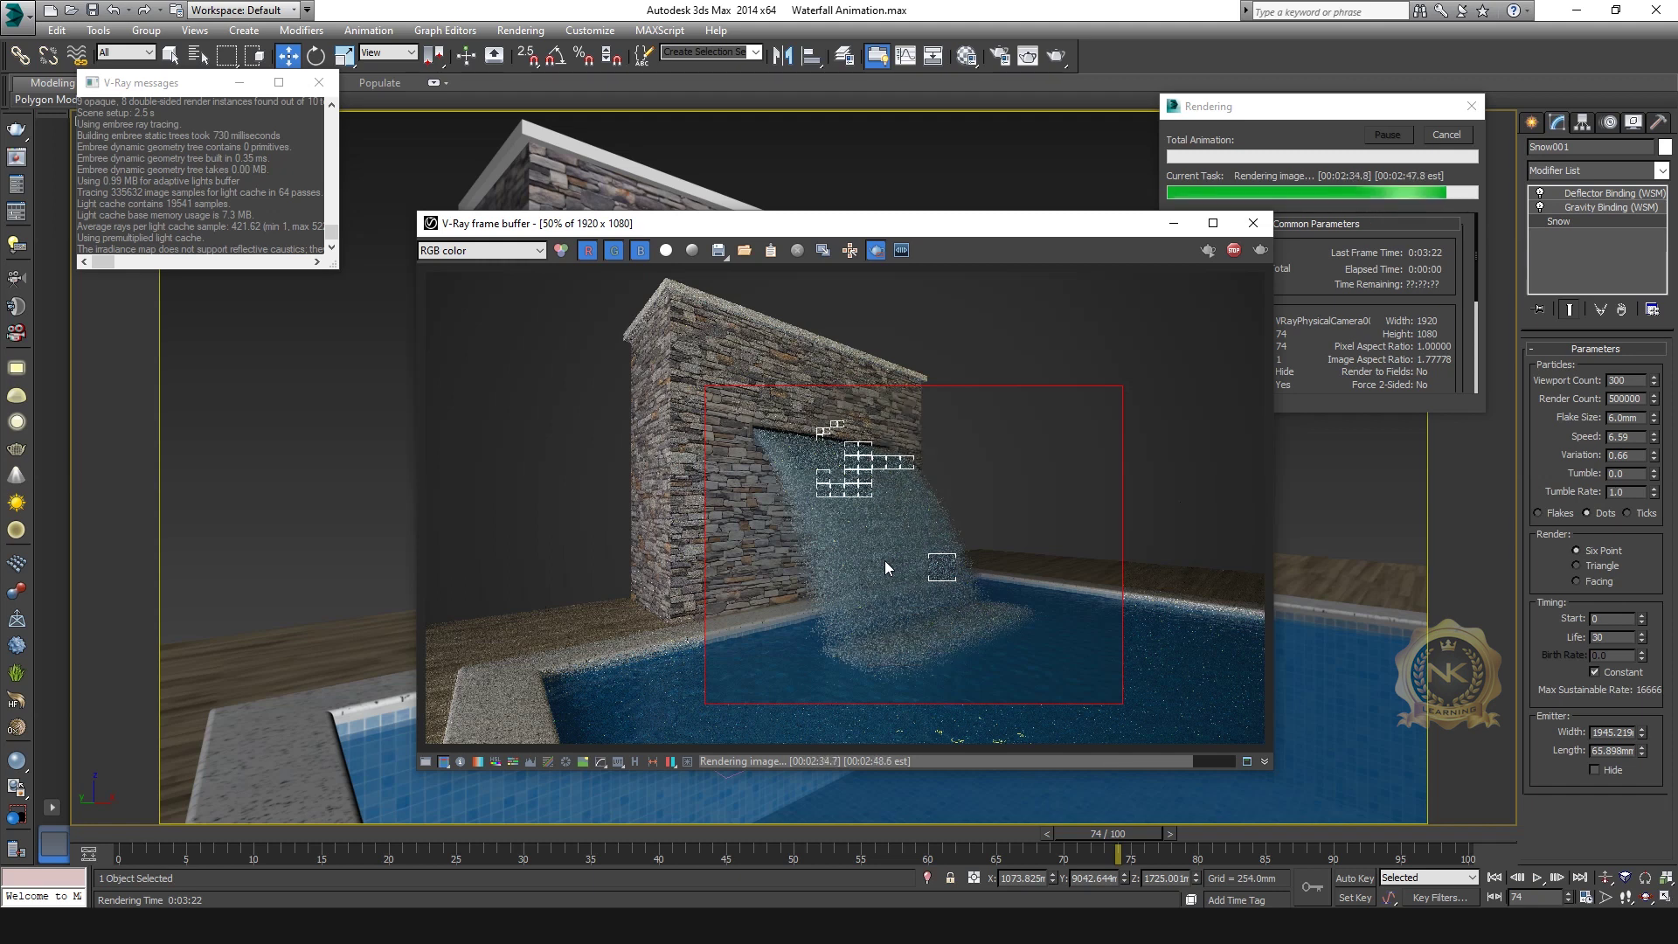
Inspect the rendered waterfall in the maximized frame buffer, restore its size and turn off the region render.
left_click(1213, 223)
scroll(962, 413, "up", 1)
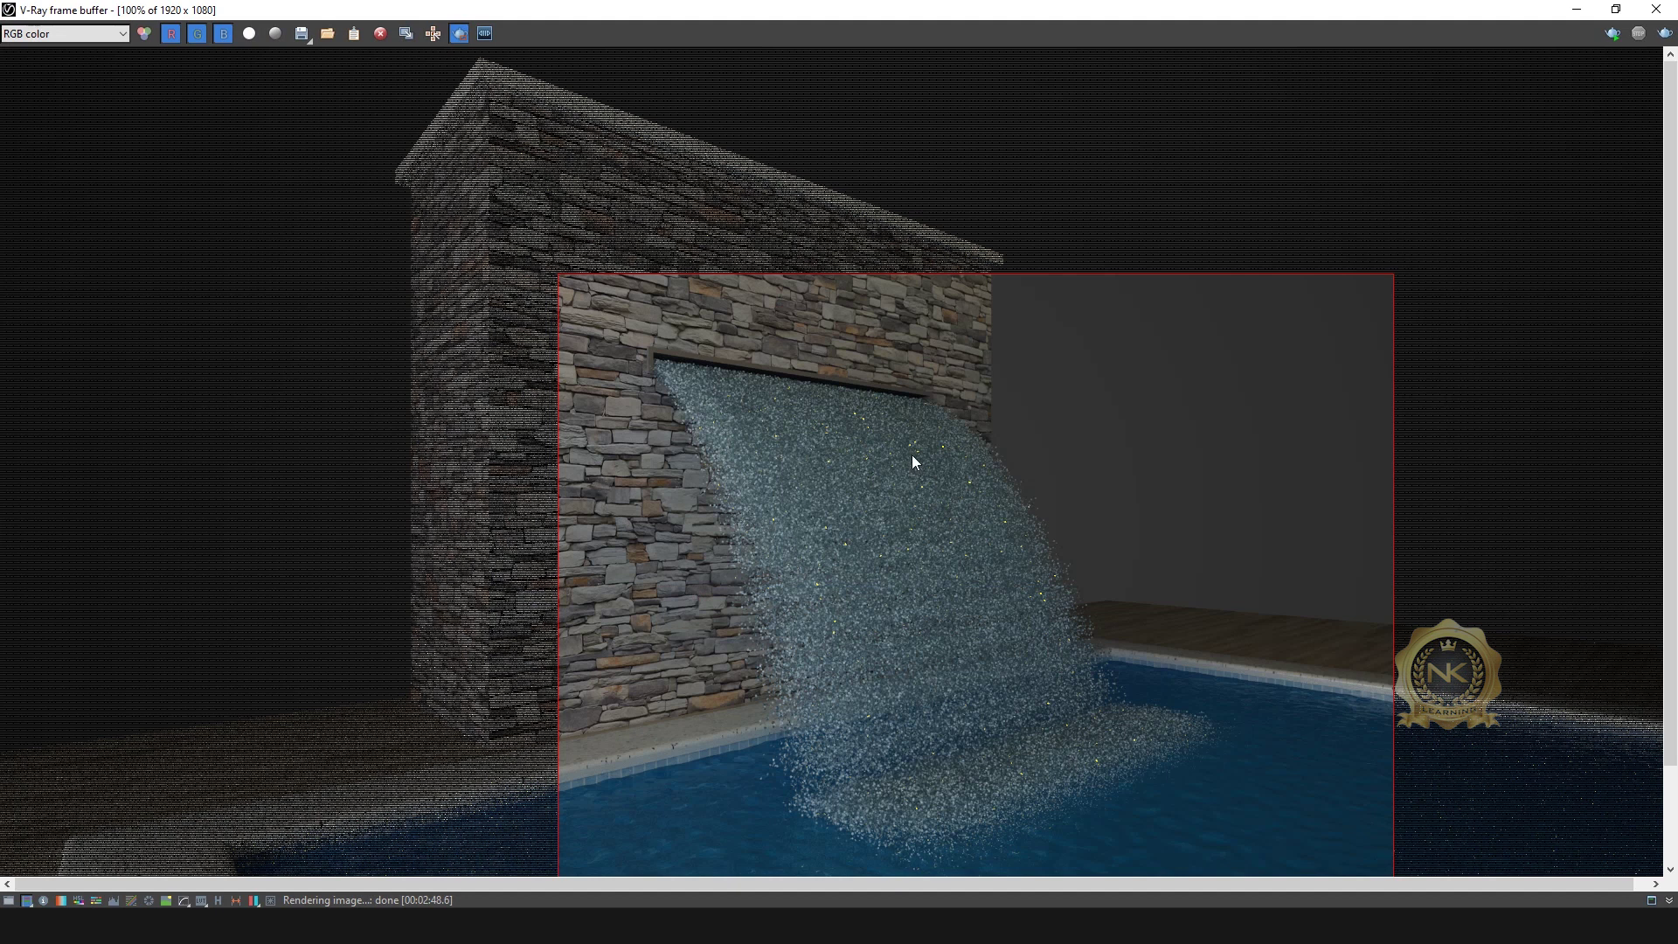
scroll(914, 461, "down", 2)
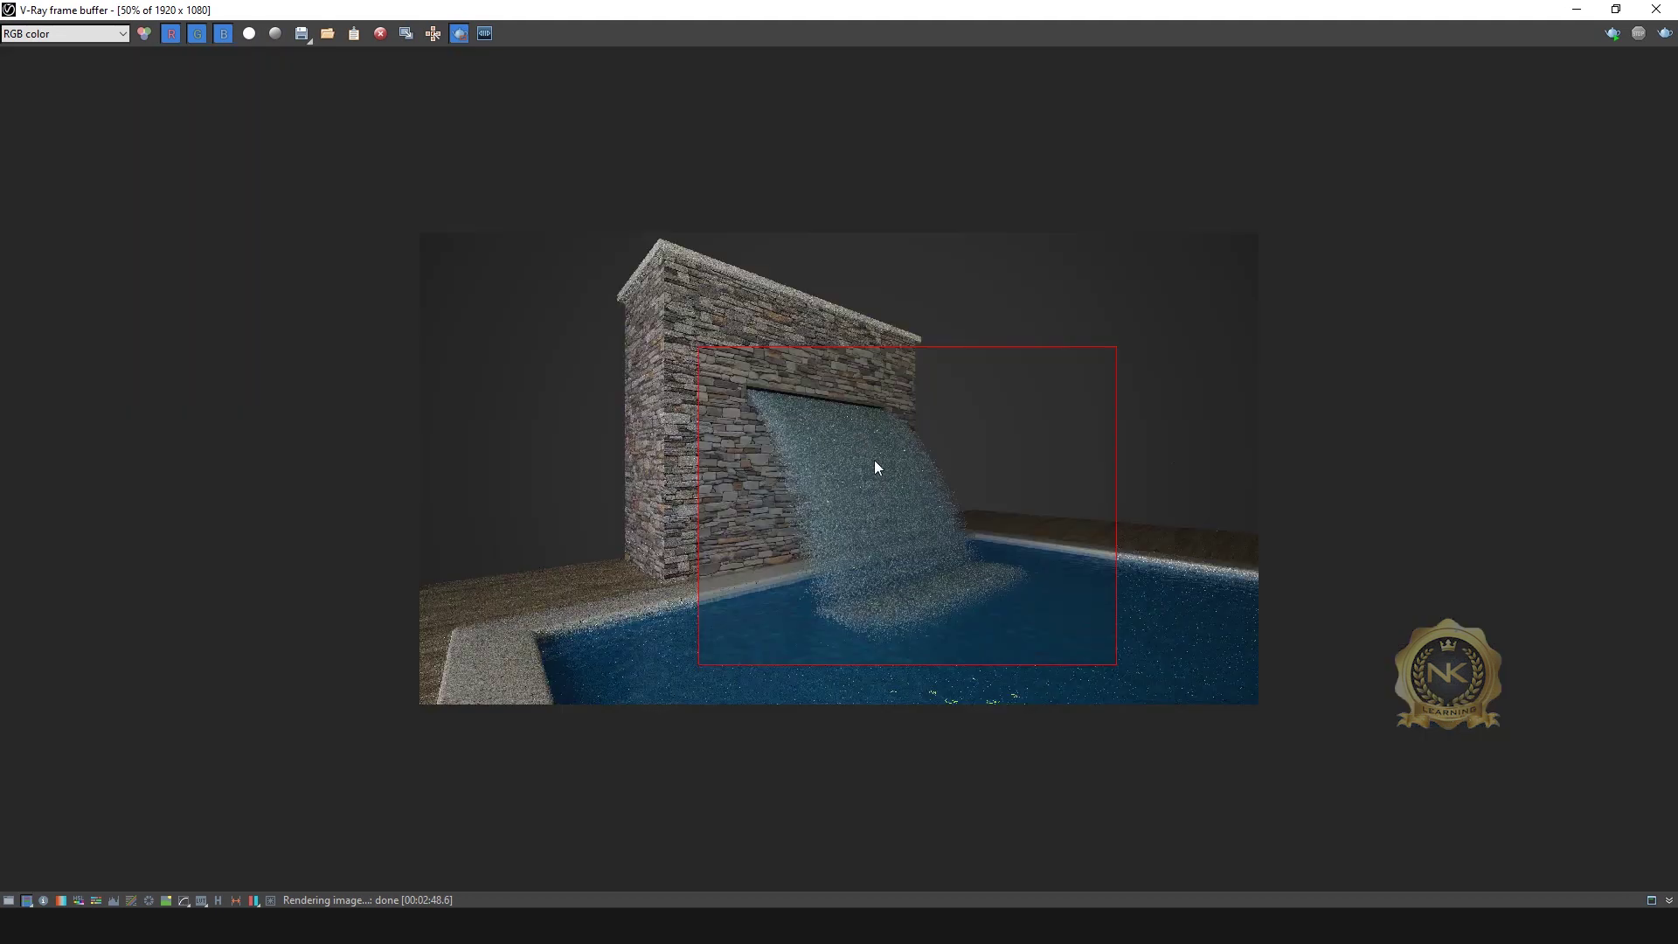
left_click(1618, 9)
left_click(876, 251)
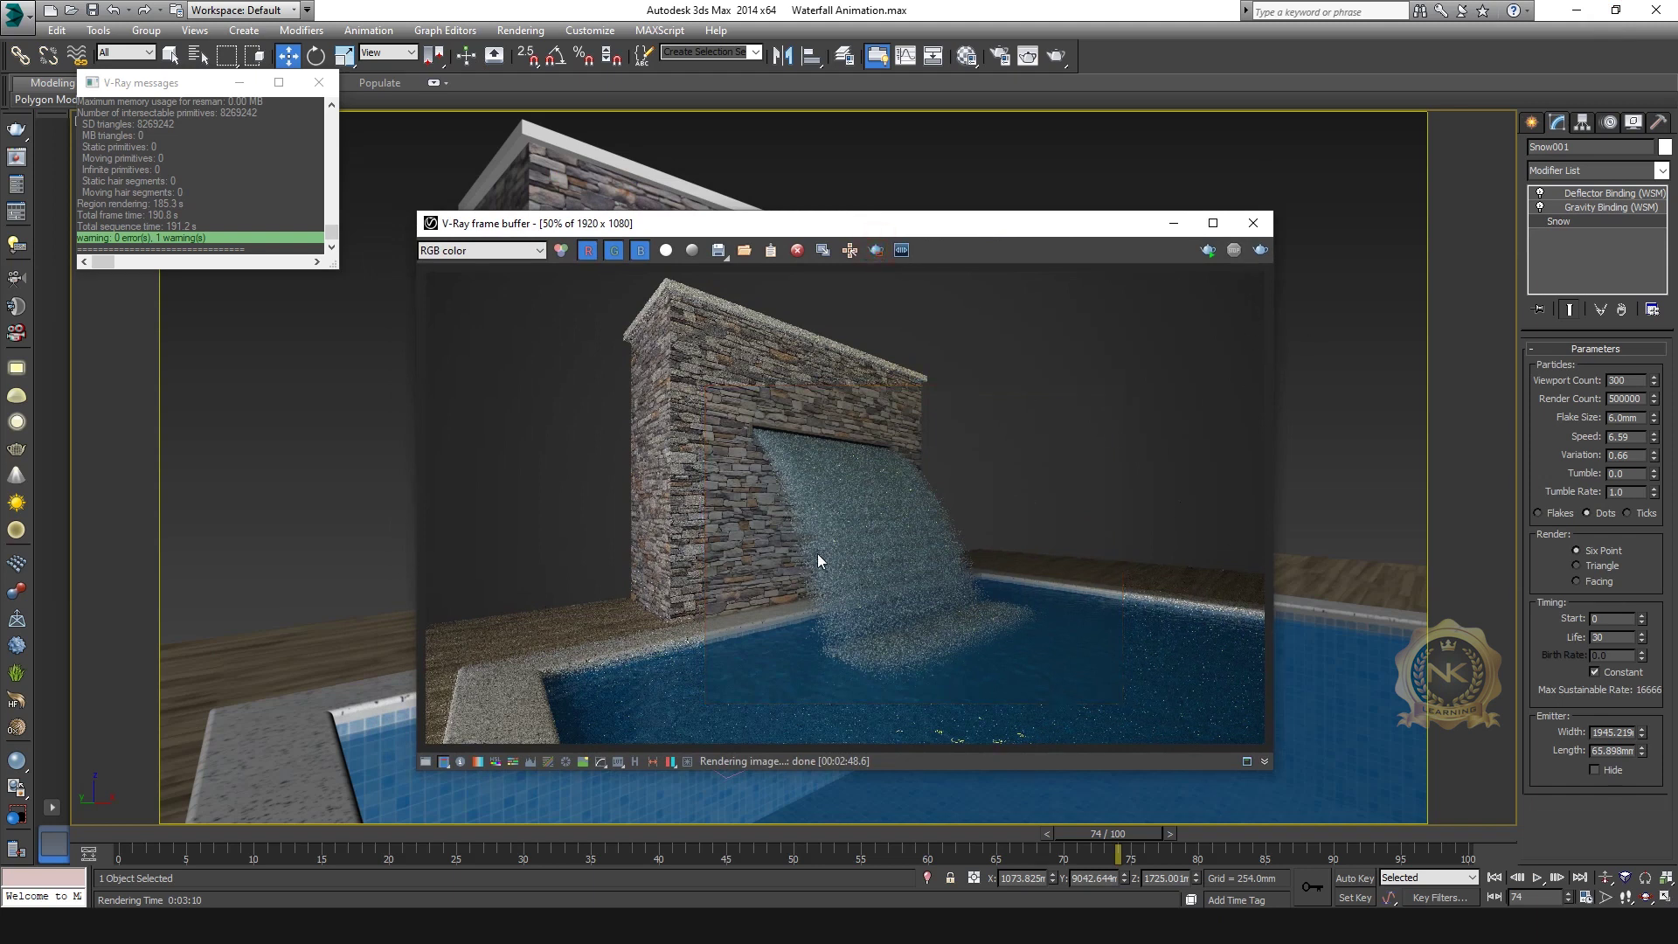
scroll(816, 553, "up", 2)
scroll(951, 554, "down", 2)
Close the V-Ray messages and frame buffer windows and unhide all hidden scene objects.
left_click(318, 83)
left_click(1255, 224)
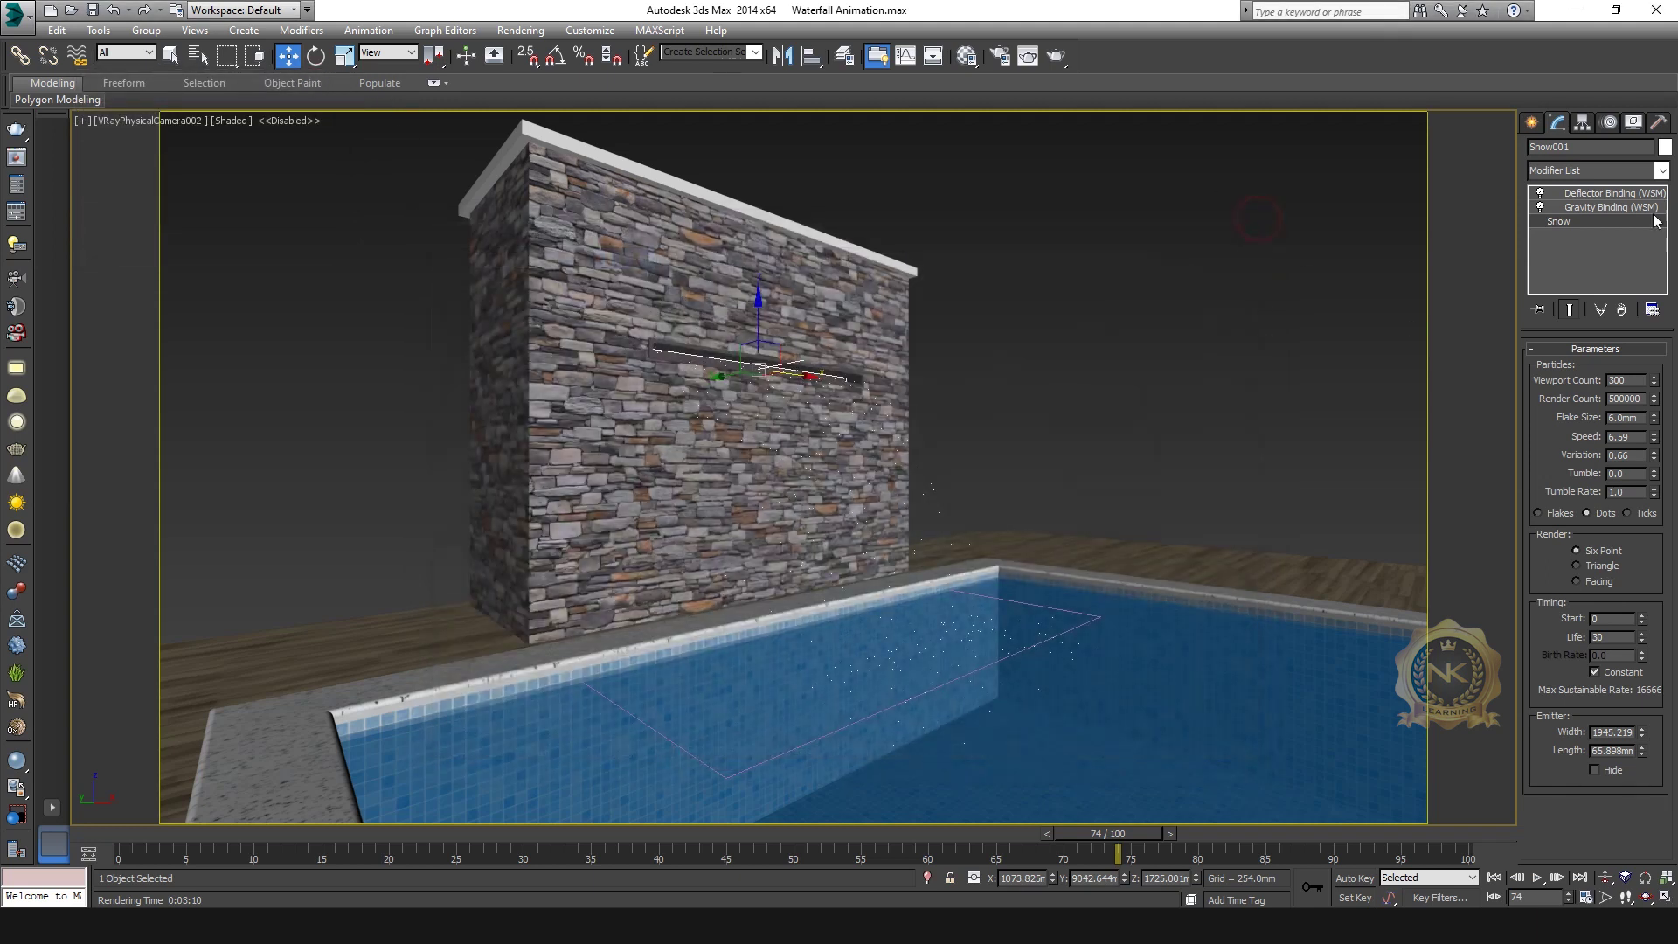
left_click(1631, 124)
left_click(1593, 638)
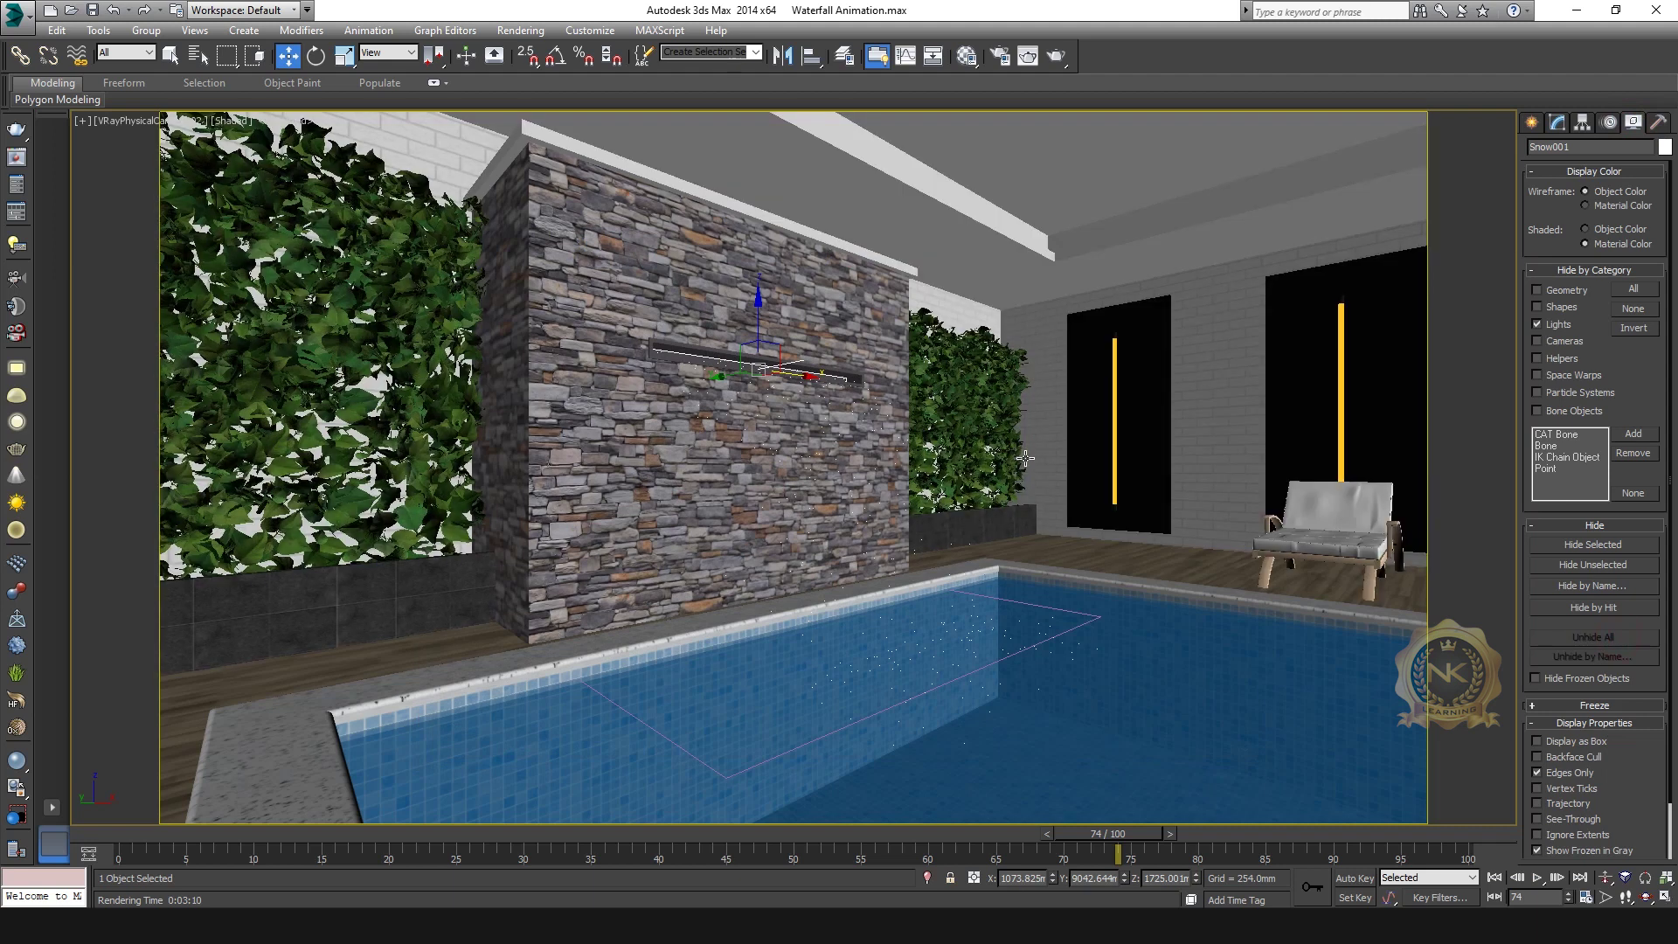
Return the timeline to frame 0 and briefly play the waterfall animation in the camera view.
left_click_drag(1097, 835, 85, 842)
key("w")
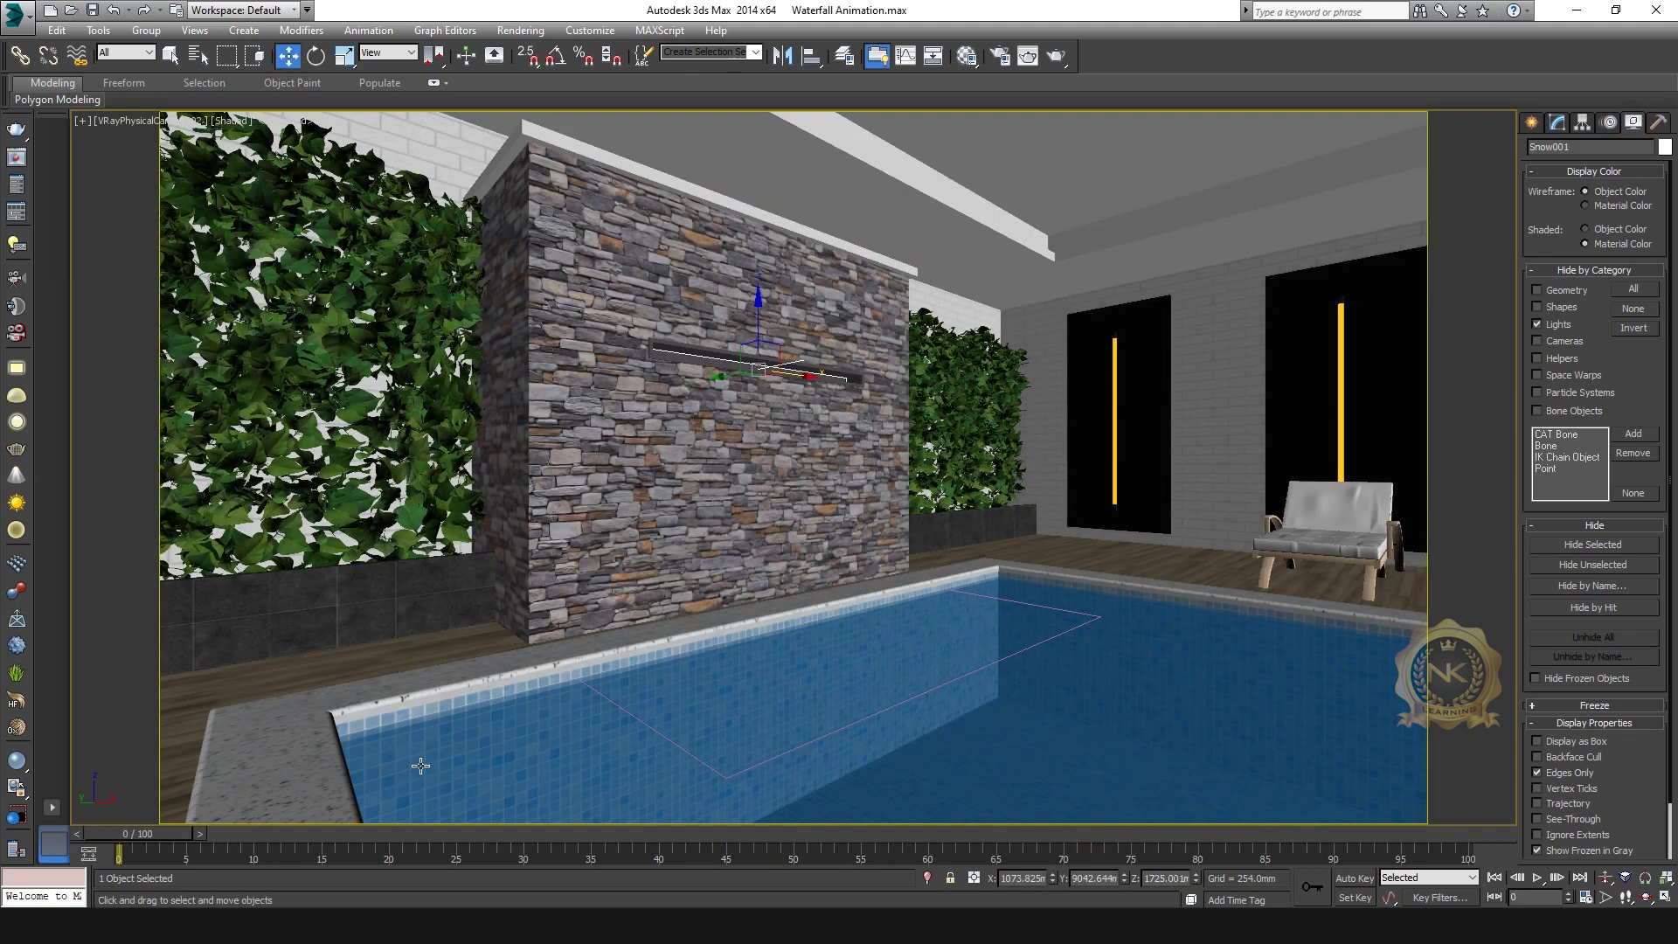
left_click(1539, 879)
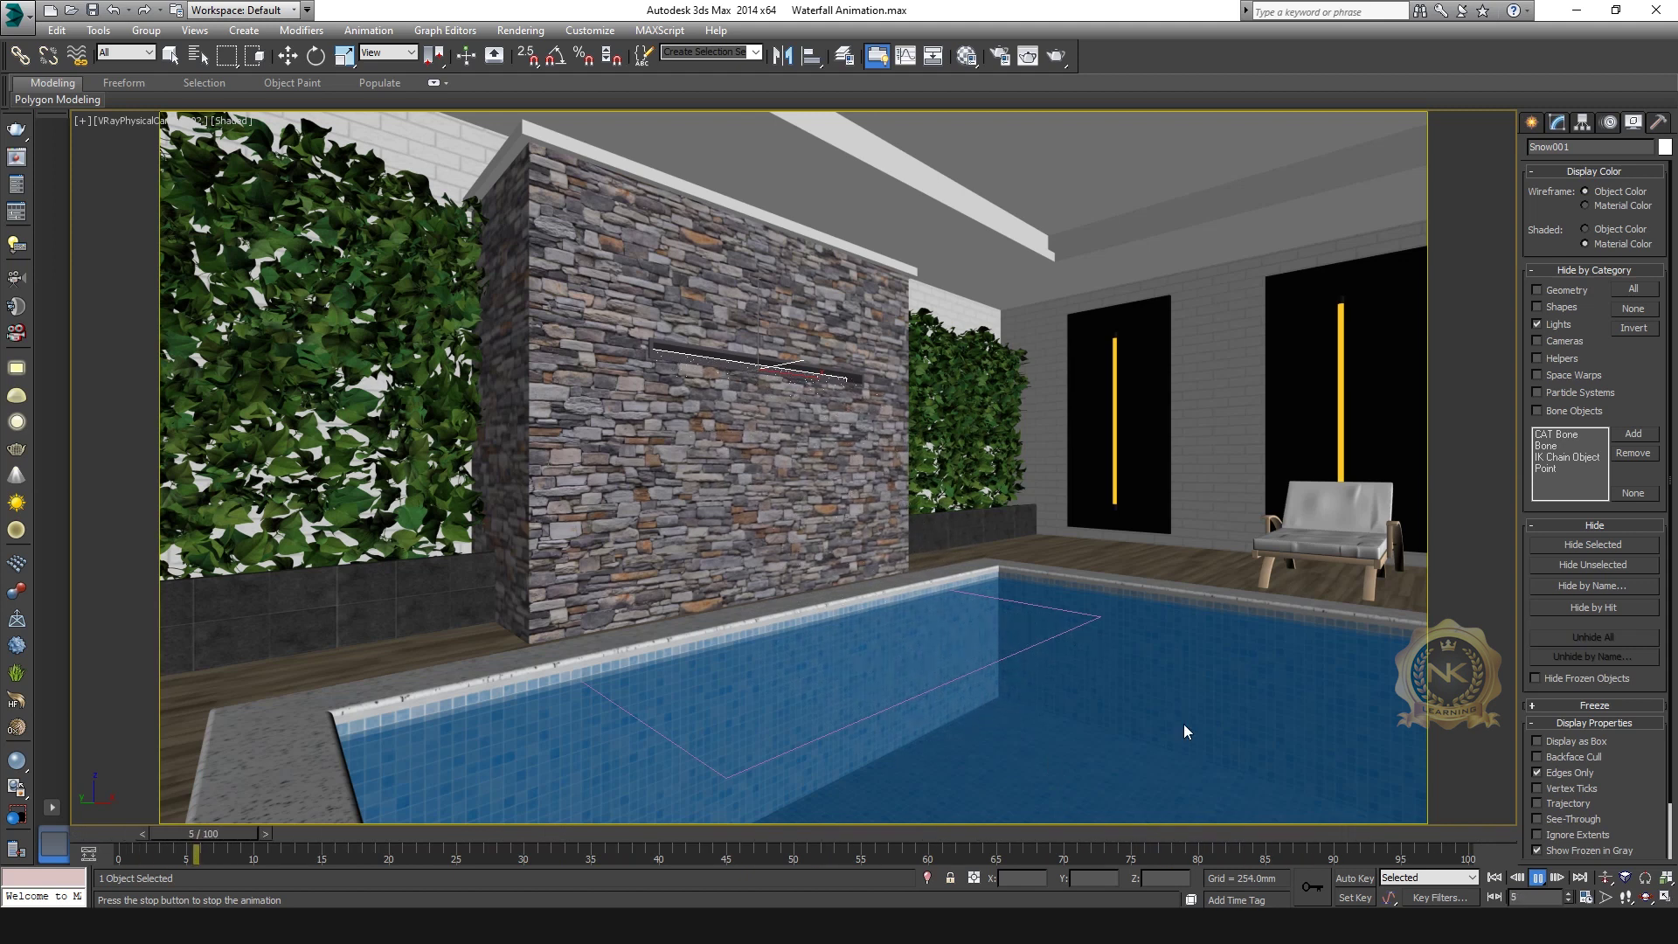
left_click(1537, 878)
key("w")
Extend the animation's End Time to 400 frames in the time configuration and play the animation.
left_click(1585, 900)
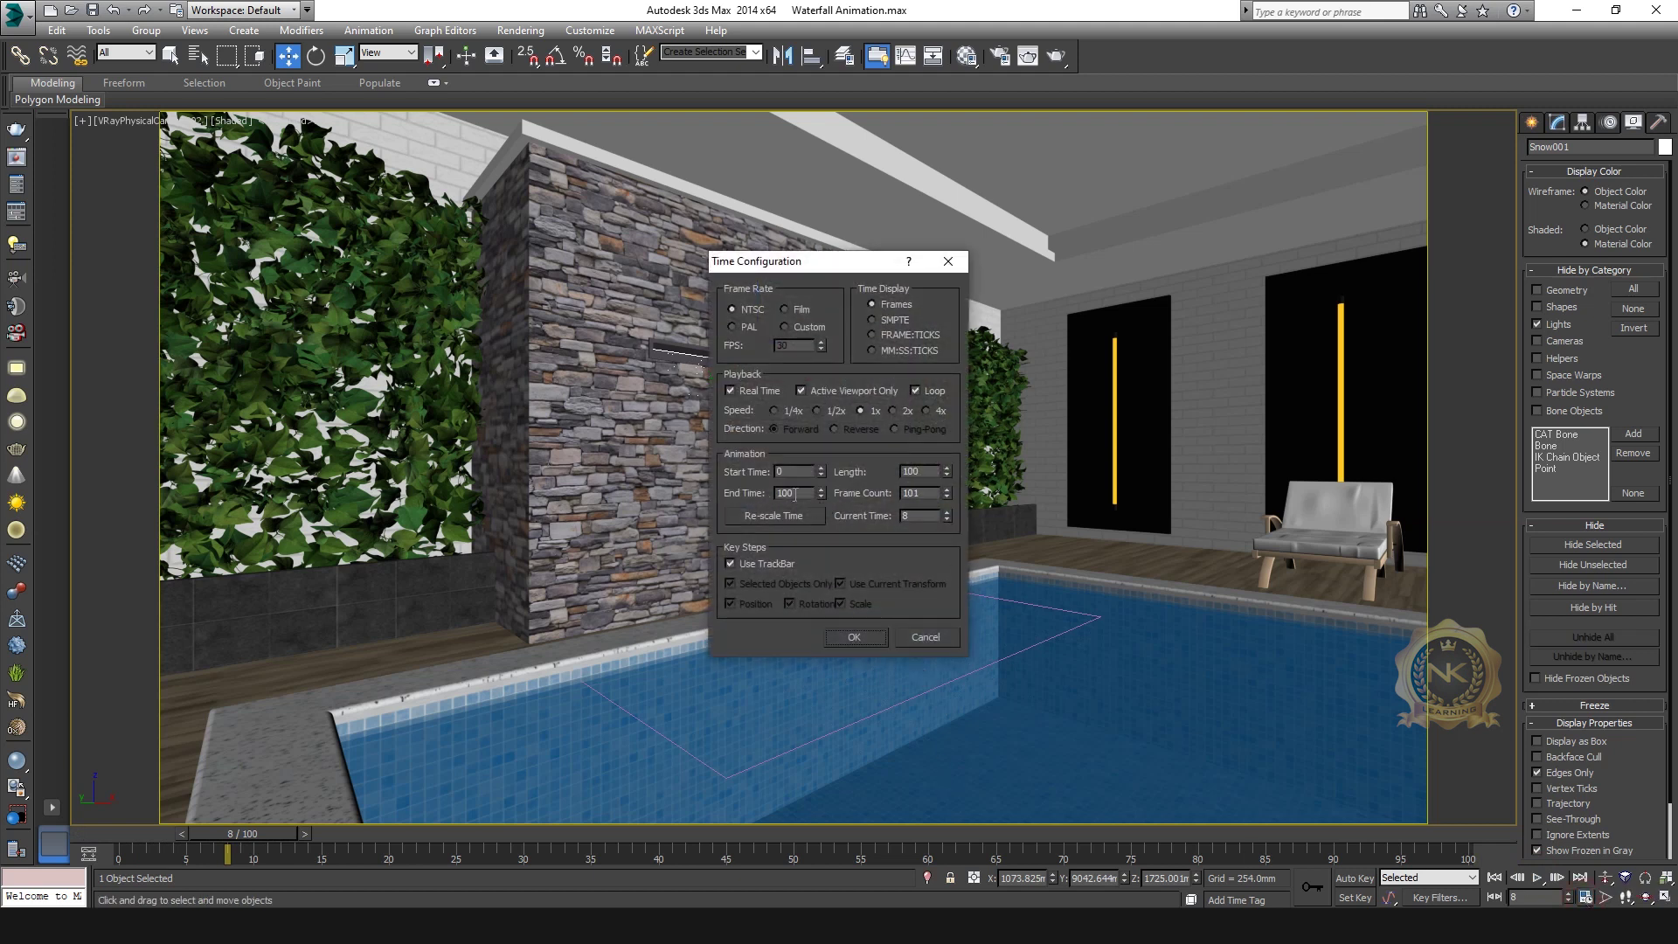
type("40")
key("Return")
left_click(854, 637)
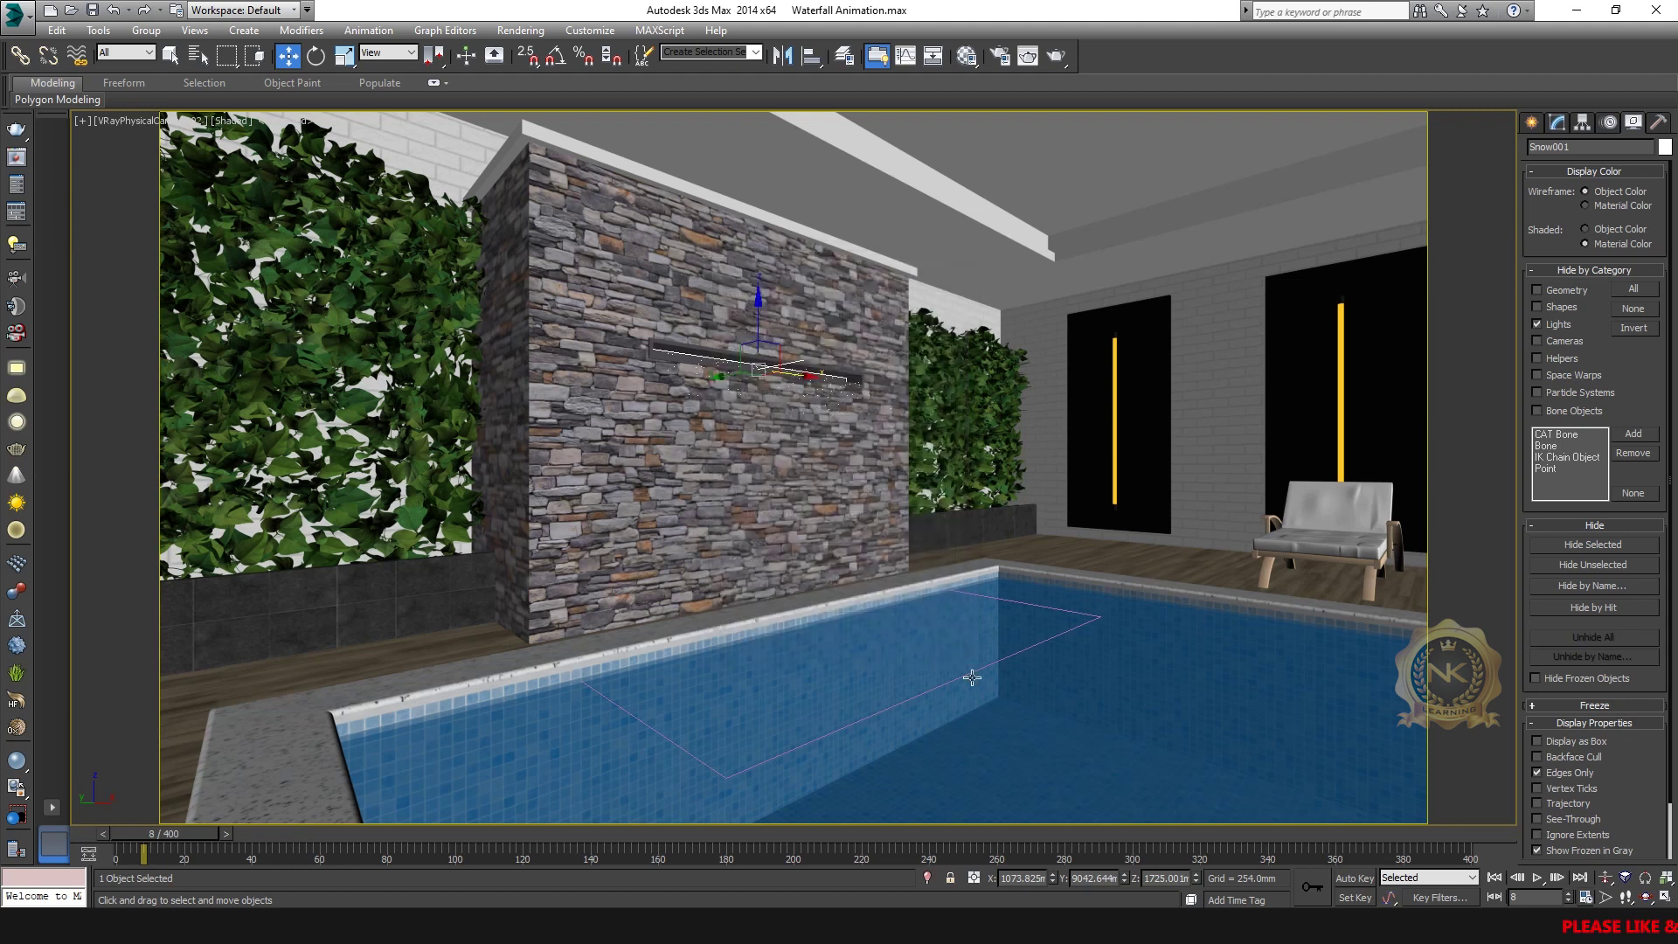
key("/")
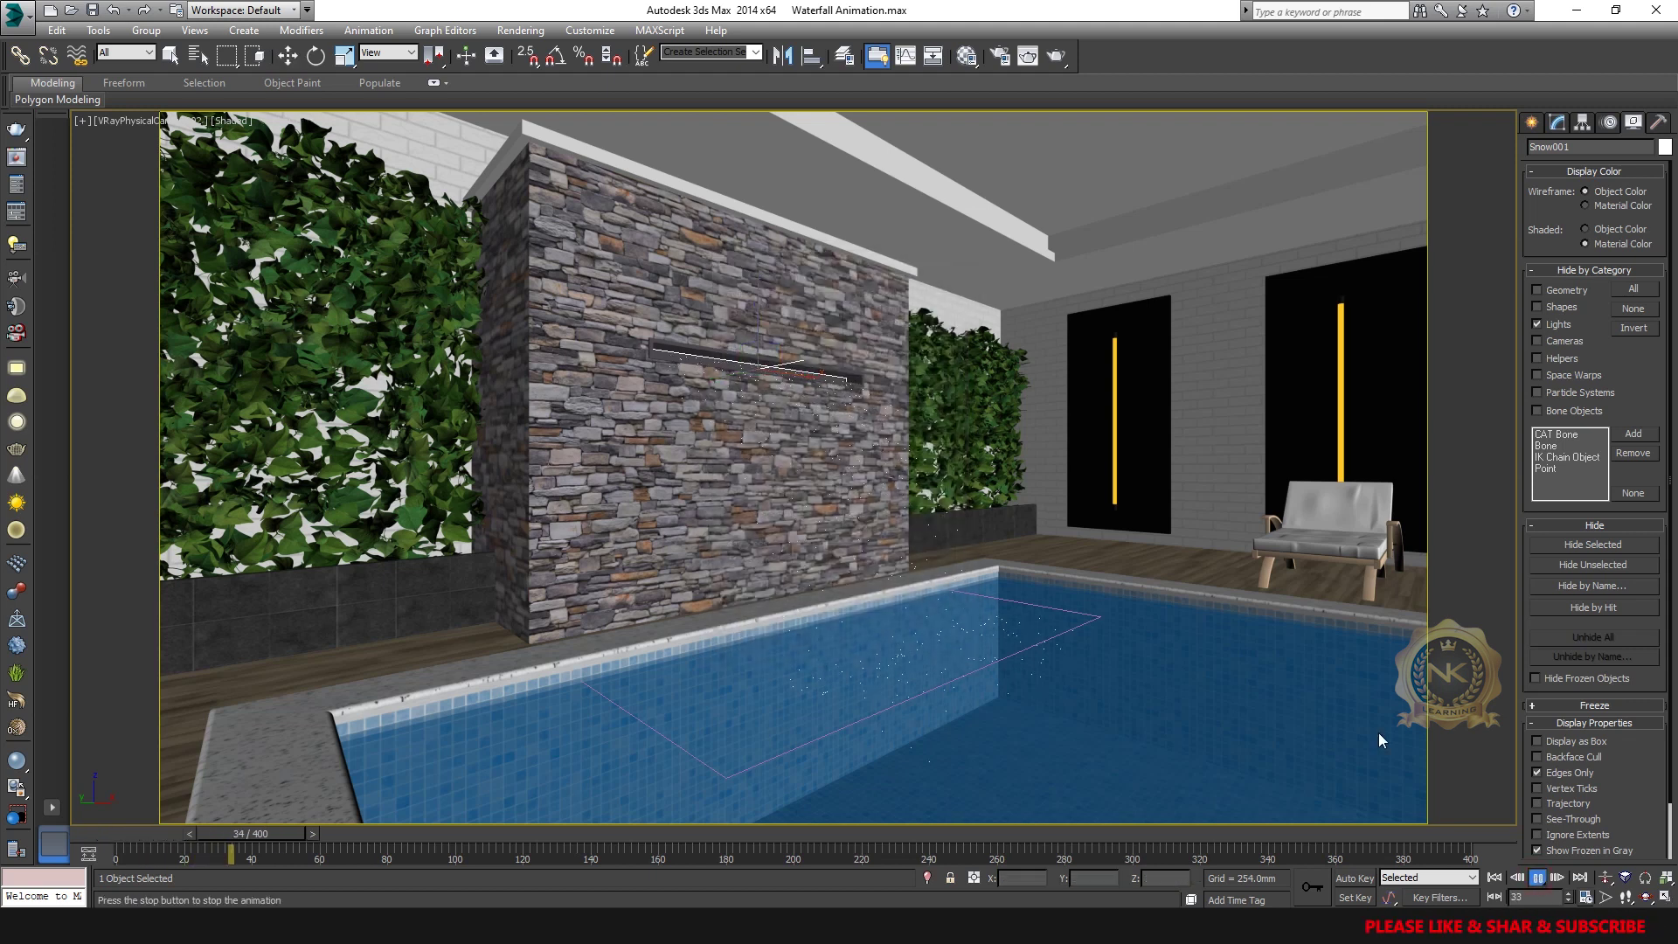